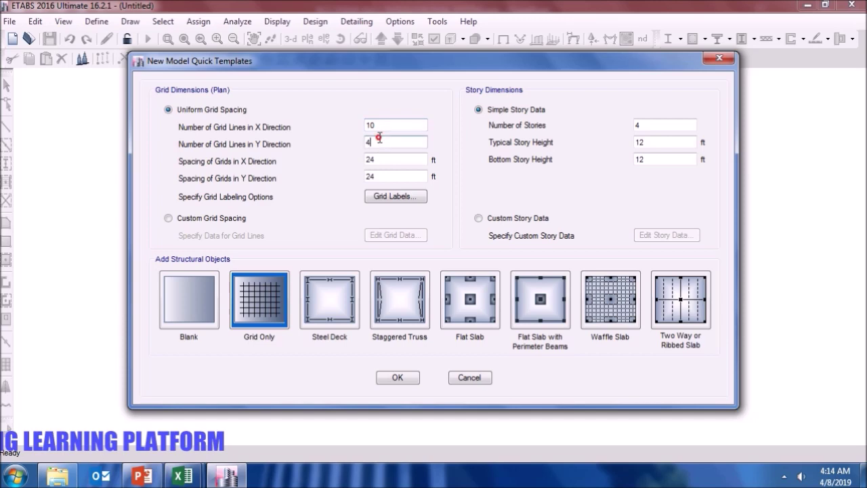
# Set 6 grid lines in the Y direction and a 20 ft grid spacing in both the X and Y directions.
pyautogui.write('6')
pyautogui.doubleClick(386, 158)
pyautogui.write('20')
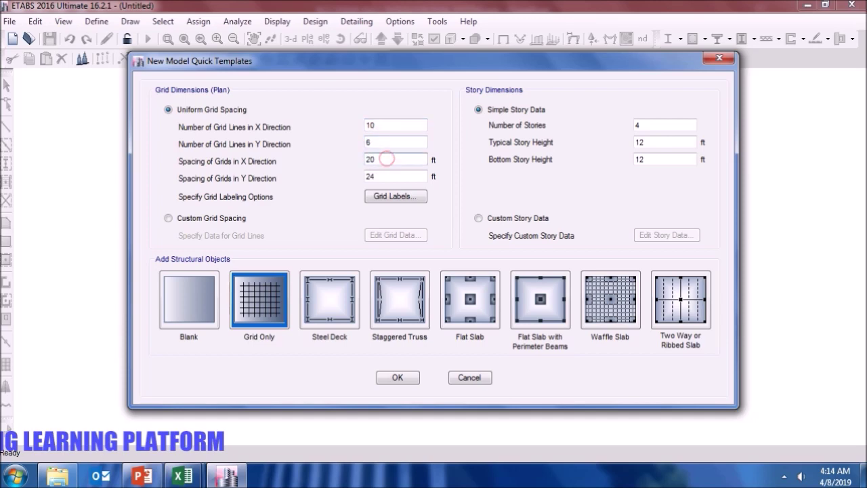
pyautogui.doubleClick(378, 176)
pyautogui.write('20')
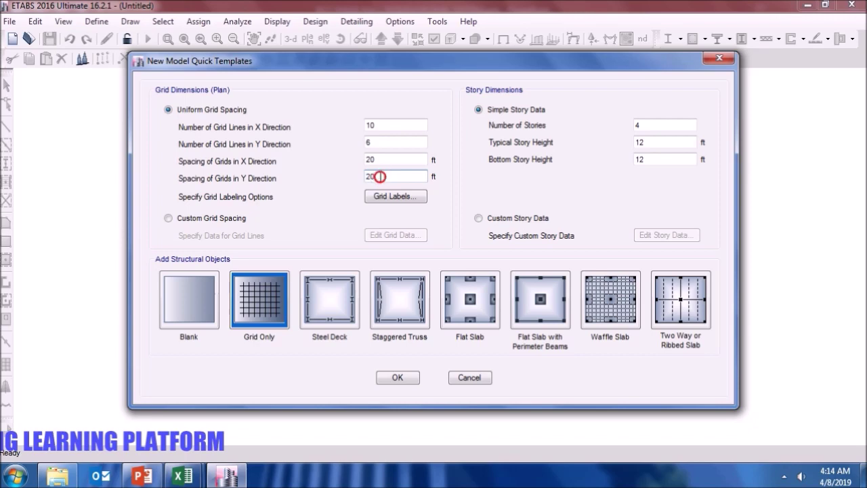
# Set 30 stories with typical and bottom story heights of 10 ft, and create the grid-only model.
pyautogui.doubleClick(640, 125)
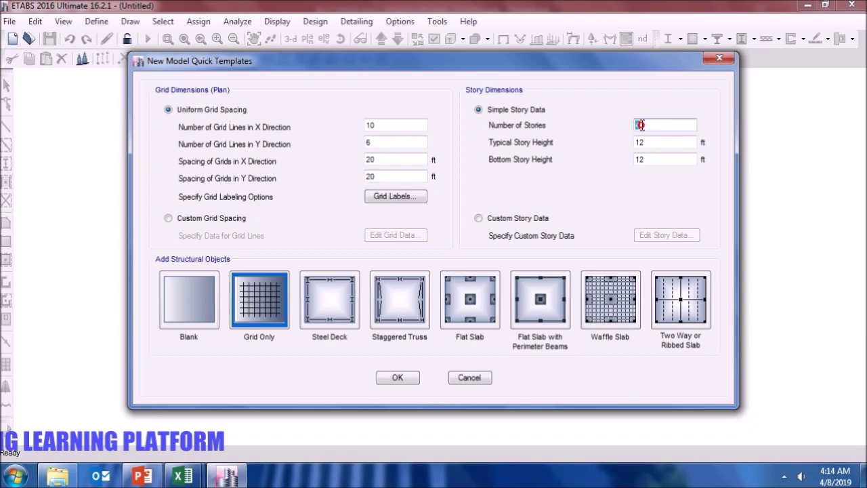
pyautogui.doubleClick(657, 142)
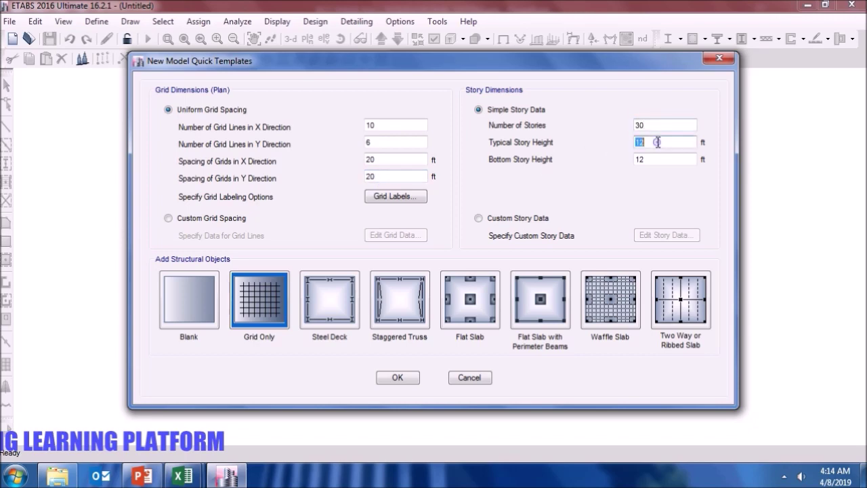
pyautogui.write('10')
pyautogui.doubleClick(658, 161)
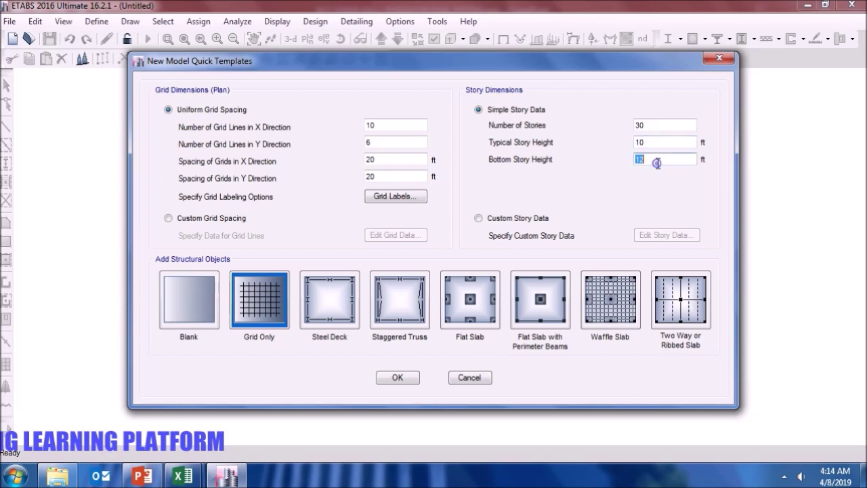
pyautogui.write('10')
pyautogui.click(397, 377)
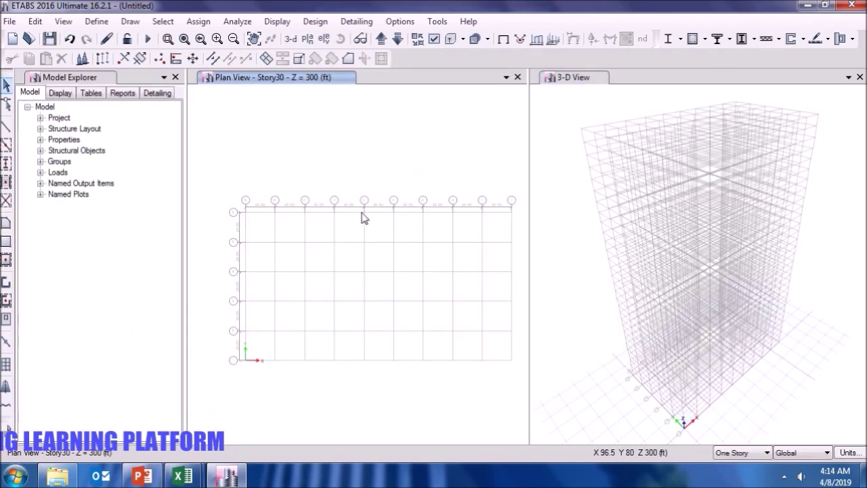
# Close the Model Explorer and the 3-D view so only the plan view stays open.
pyautogui.click(175, 77)
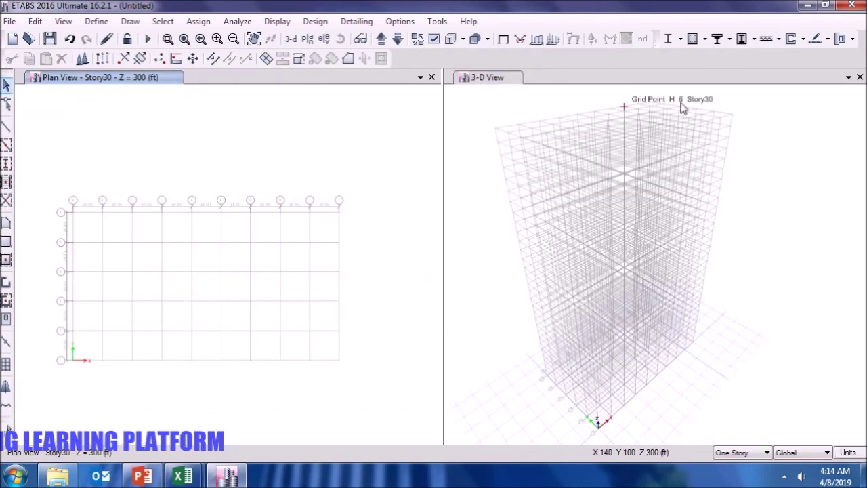
pyautogui.click(860, 77)
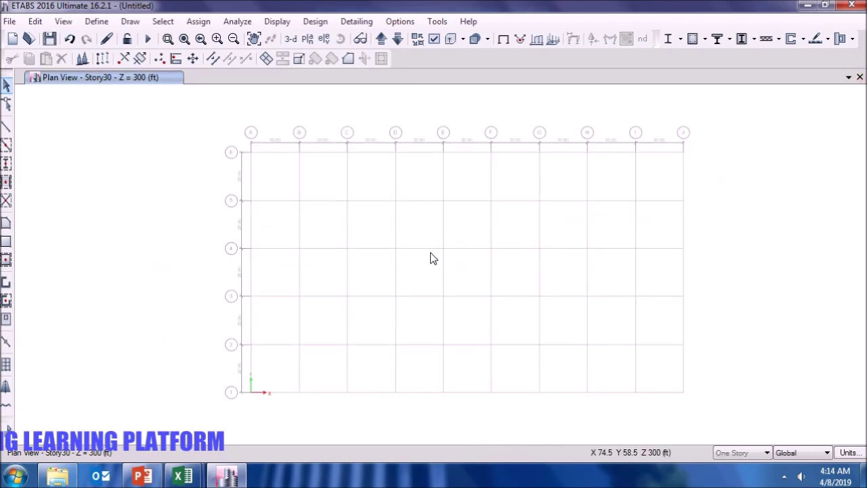
# Add a new United States customary concrete material with grade f'c 6000 psi.
pyautogui.click(96, 21)
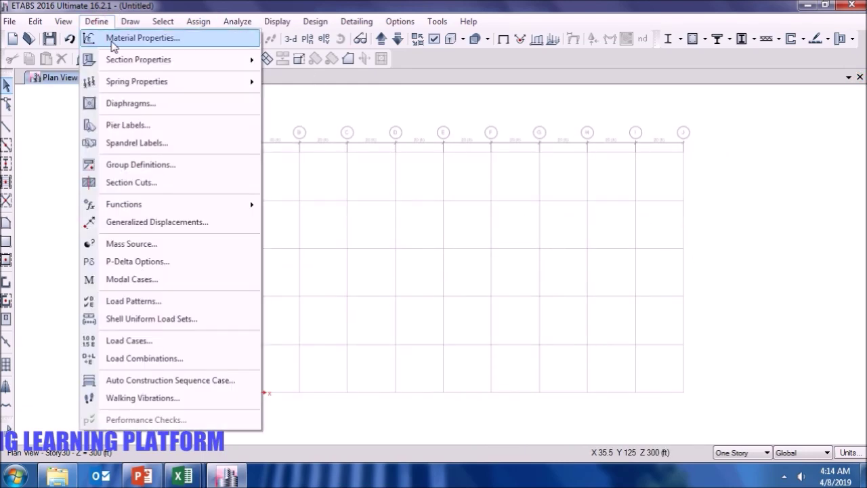
pyautogui.click(109, 40)
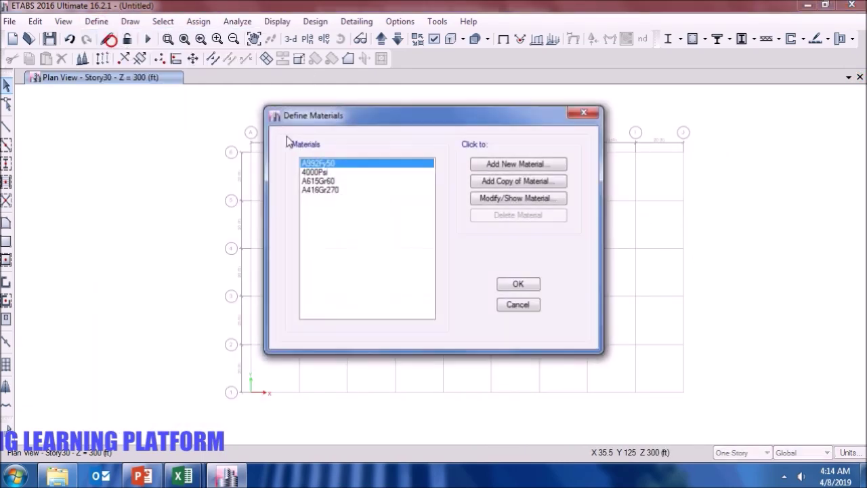
pyautogui.click(516, 164)
pyautogui.click(425, 212)
pyautogui.click(416, 237)
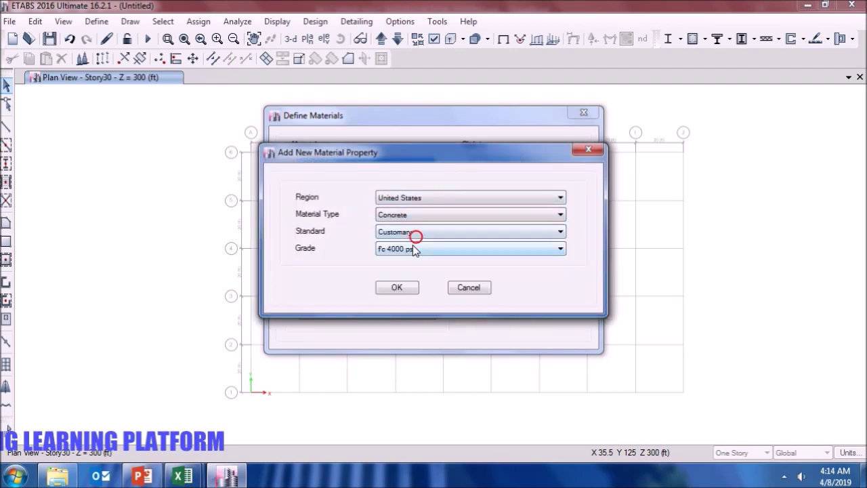
pyautogui.click(412, 247)
pyautogui.click(410, 286)
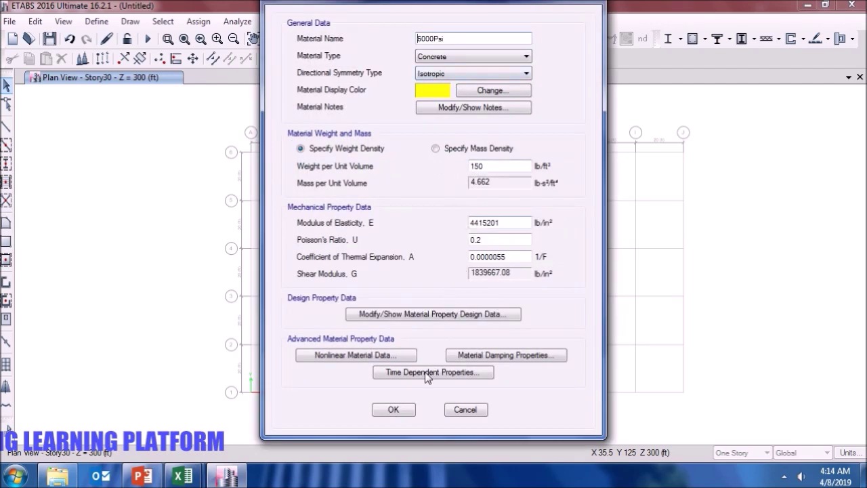
pyautogui.click(393, 409)
# Add an ASTM A615 Grade 60 rebar material named G60 and accept the material definitions.
pyautogui.click(528, 164)
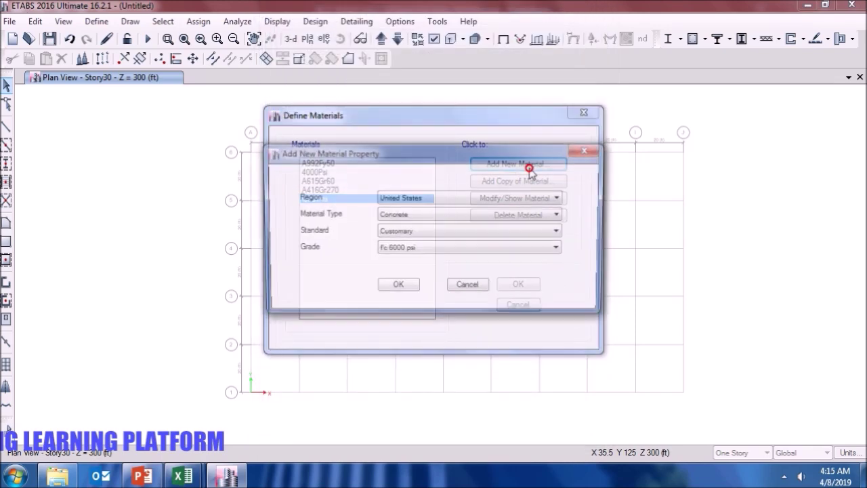
pyautogui.click(422, 213)
pyautogui.click(422, 214)
pyautogui.click(421, 214)
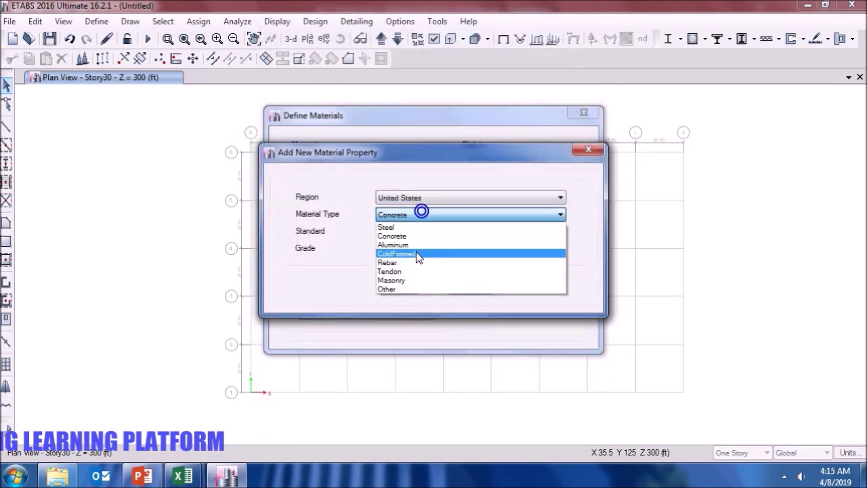
pyautogui.click(415, 266)
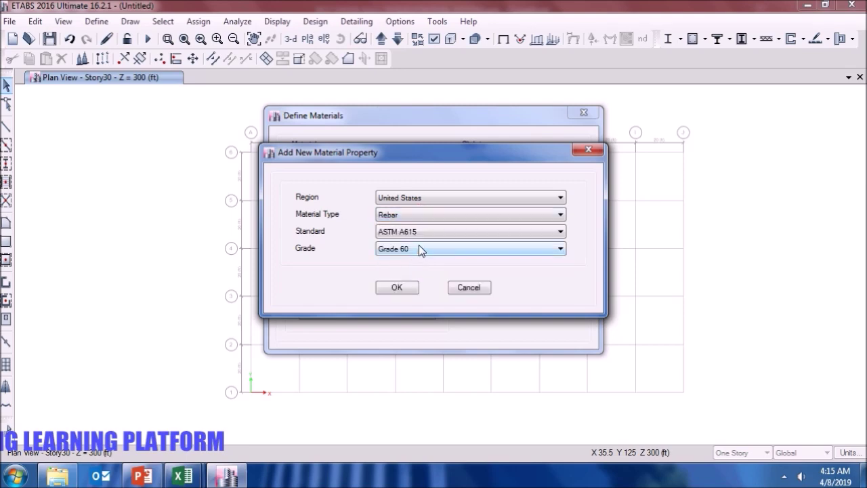
pyautogui.click(397, 288)
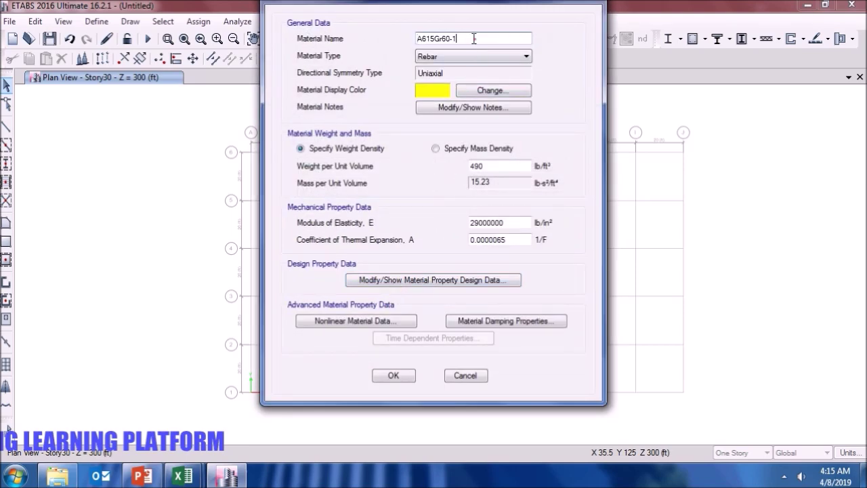
pyautogui.moveTo(476, 38); pyautogui.dragTo(324, 54)
pyautogui.write('G')
pyautogui.click(393, 375)
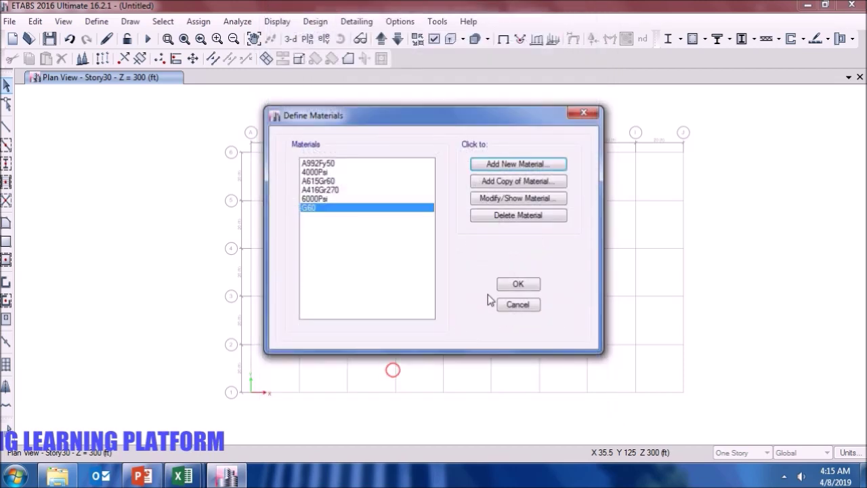
pyautogui.click(516, 283)
# Add a new slab section named Slab 8" and assign it the 6000Psi material.
pyautogui.click(102, 22)
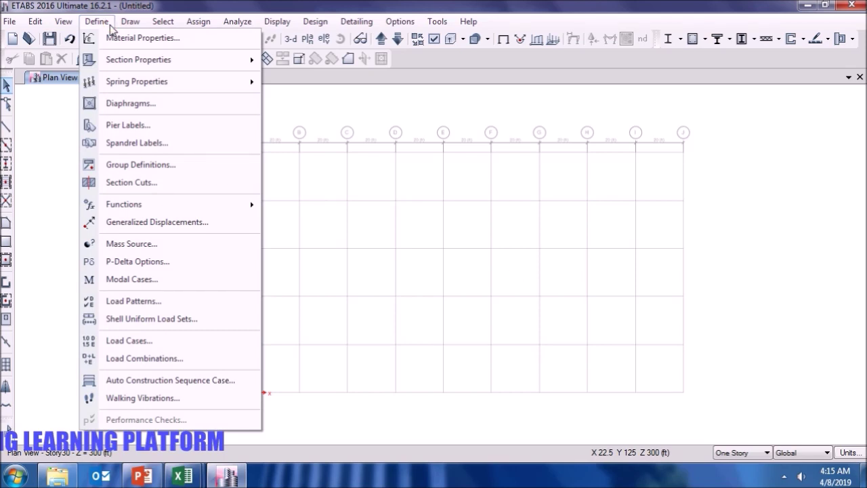
pyautogui.moveTo(159, 60)
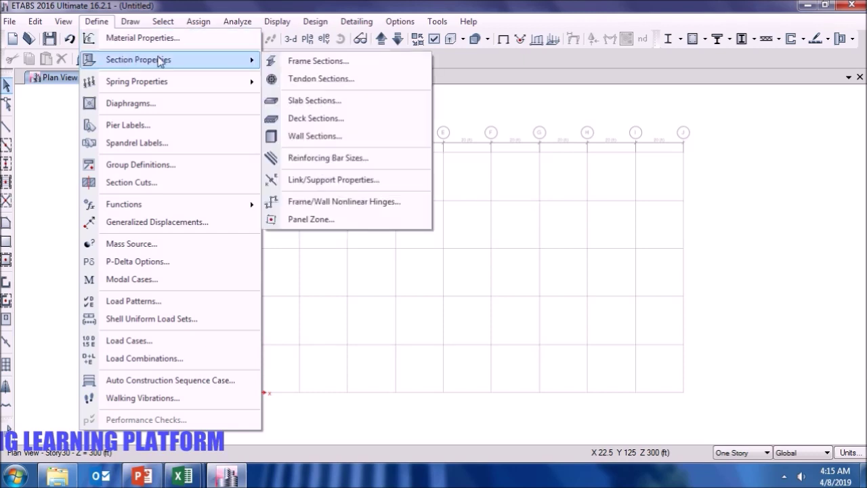
pyautogui.click(323, 101)
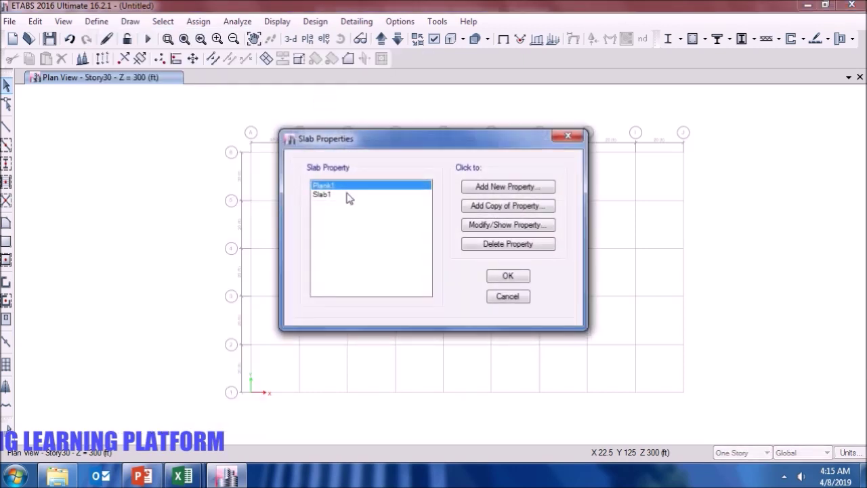
pyautogui.click(513, 191)
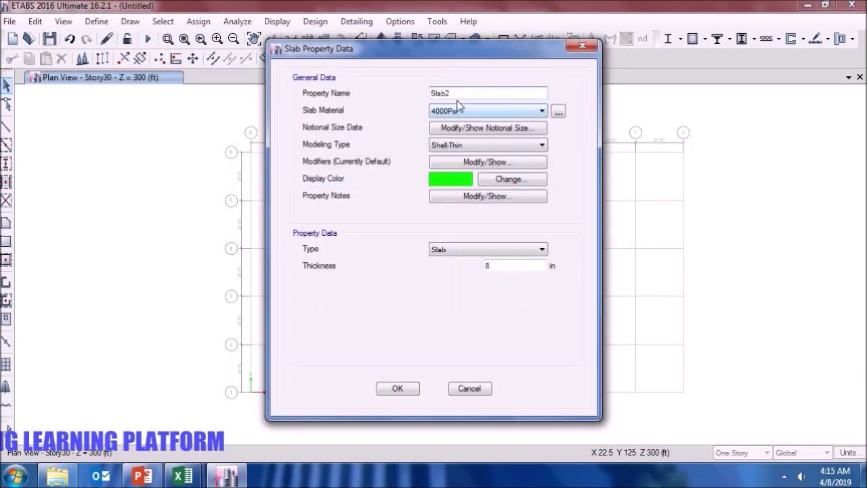
pyautogui.moveTo(456, 94); pyautogui.dragTo(448, 96)
pyautogui.write('8"')
pyautogui.click(472, 110)
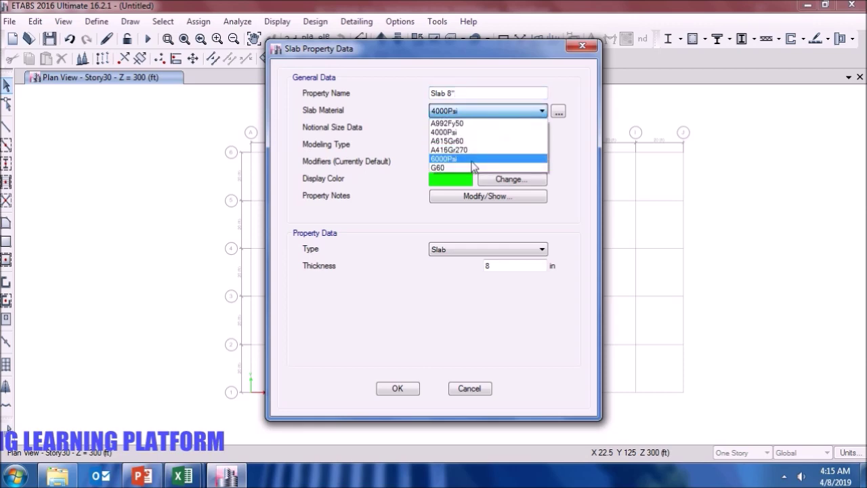
pyautogui.click(471, 161)
# Set the 8" slab's bending m11, m22 and m12 stiffness modifiers to 0.25 and save the slab property.
pyautogui.click(484, 168)
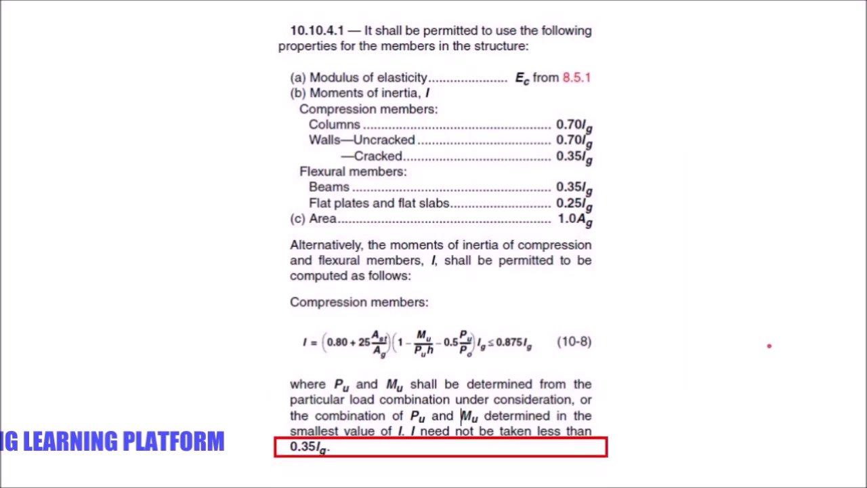
pyautogui.click(768, 345)
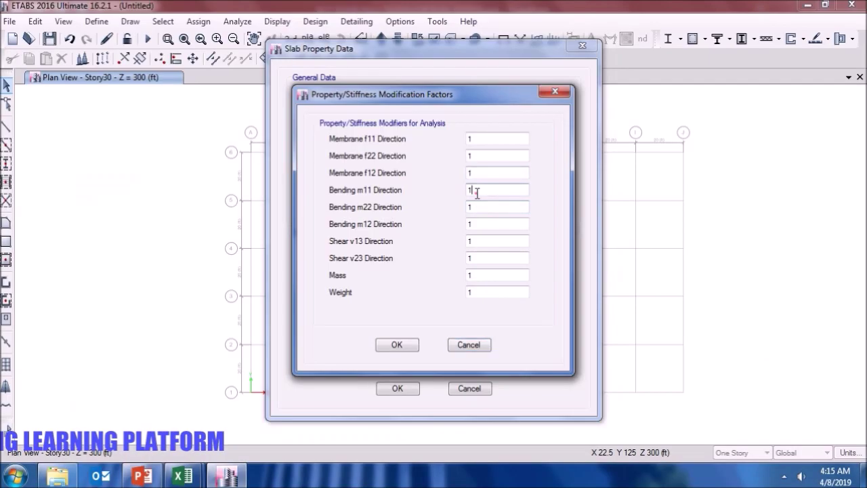
pyautogui.doubleClick(475, 190)
pyautogui.write('0.25')
pyautogui.press('Tab')
pyautogui.press('Tab')
pyautogui.write('0')
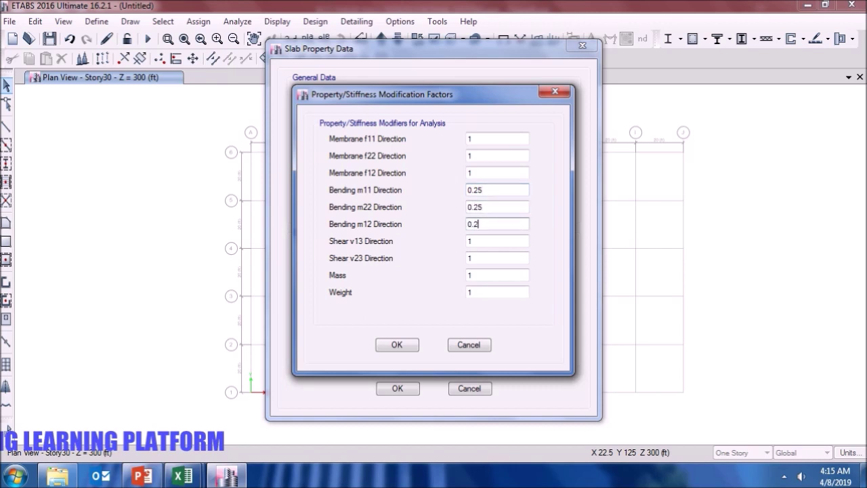
pyautogui.click(403, 344)
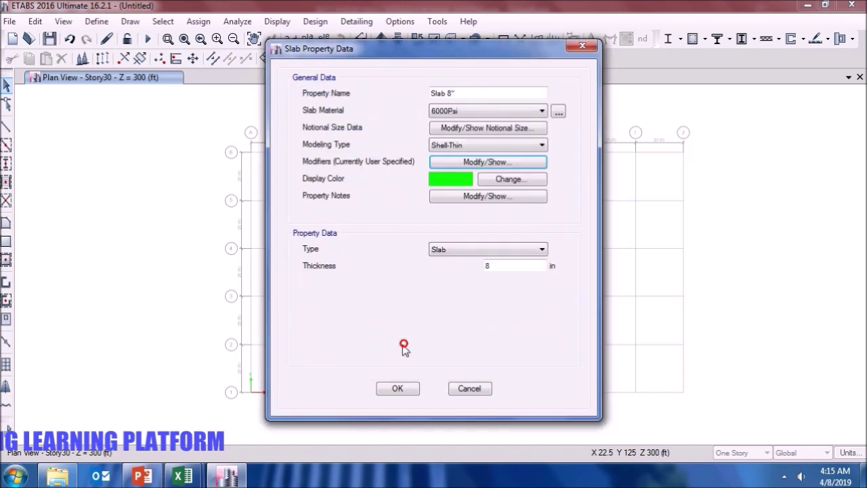
pyautogui.click(398, 388)
# Delete the default Slab1 and Plank1 properties and accept the slab property list.
pyautogui.click(333, 203)
pyautogui.click(509, 245)
pyautogui.click(449, 281)
pyautogui.click(358, 184)
pyautogui.click(519, 245)
pyautogui.click(447, 283)
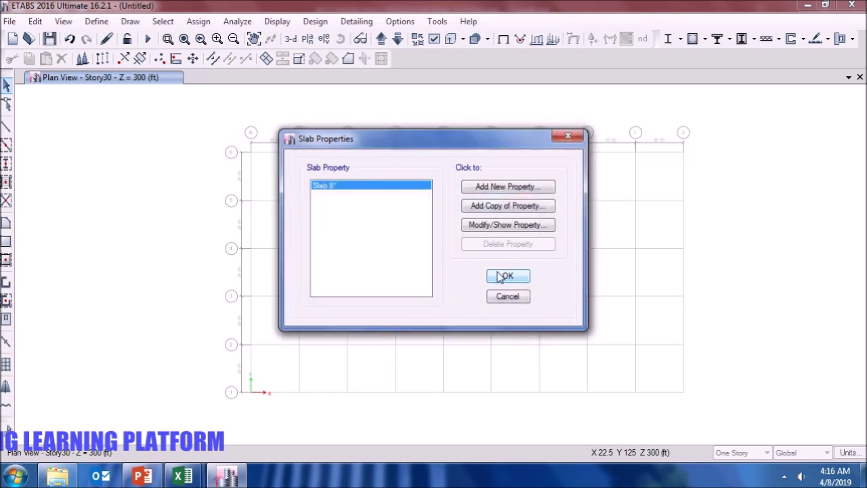
pyautogui.click(503, 277)
# Delete the default frame sections from A-CompBm to SteelCol using multiple deletion in the frame properties.
pyautogui.click(97, 21)
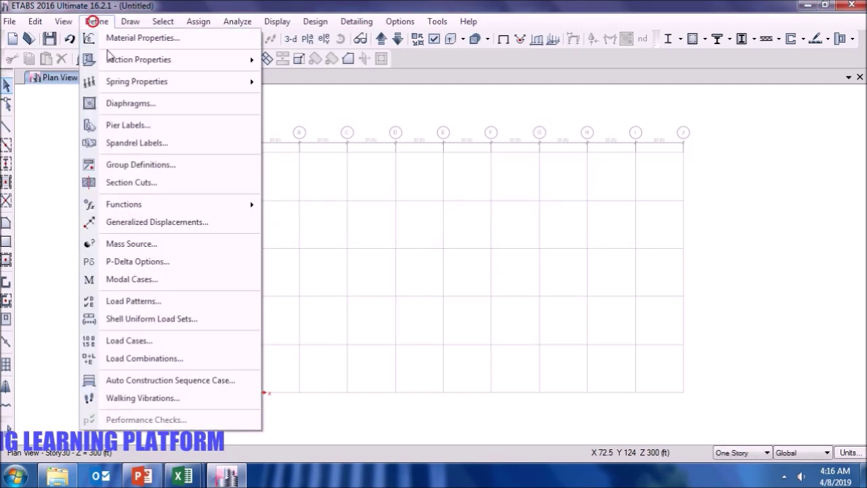
pyautogui.moveTo(225, 62)
pyautogui.click(319, 65)
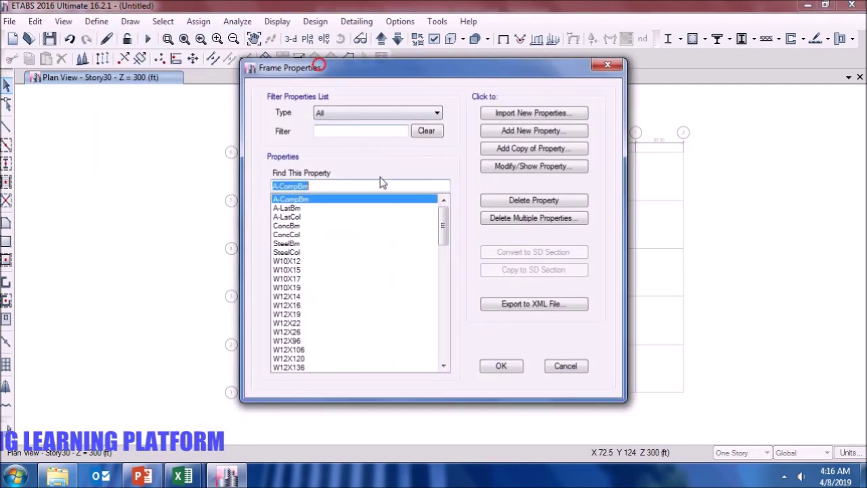
pyautogui.click(539, 217)
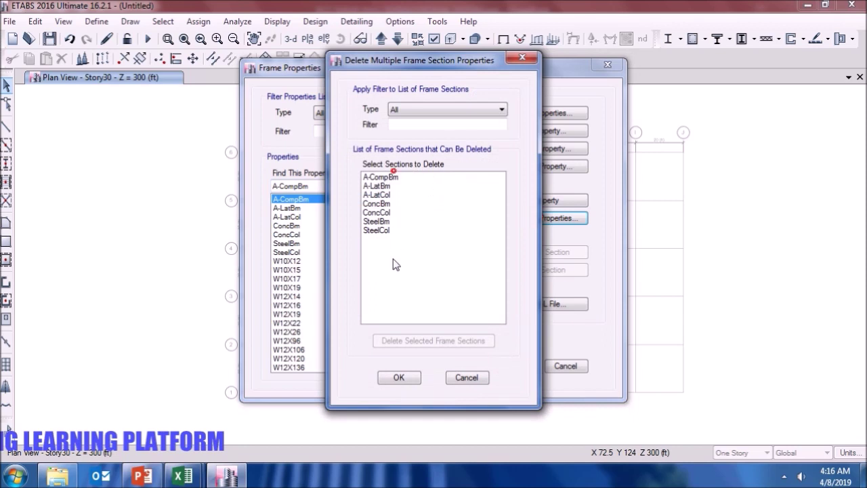
pyautogui.moveTo(402, 175); pyautogui.dragTo(416, 282)
pyautogui.click(453, 341)
# Delete all the deletable W-shape frame sections, down to W36X182, and accept the deletion.
pyautogui.click(424, 178)
pyautogui.moveTo(423, 177); pyautogui.dragTo(404, 318)
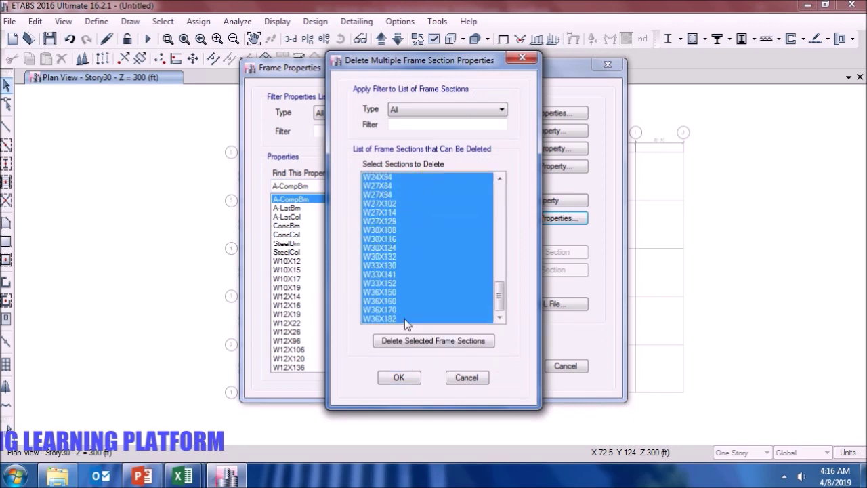
pyautogui.click(410, 339)
pyautogui.click(547, 284)
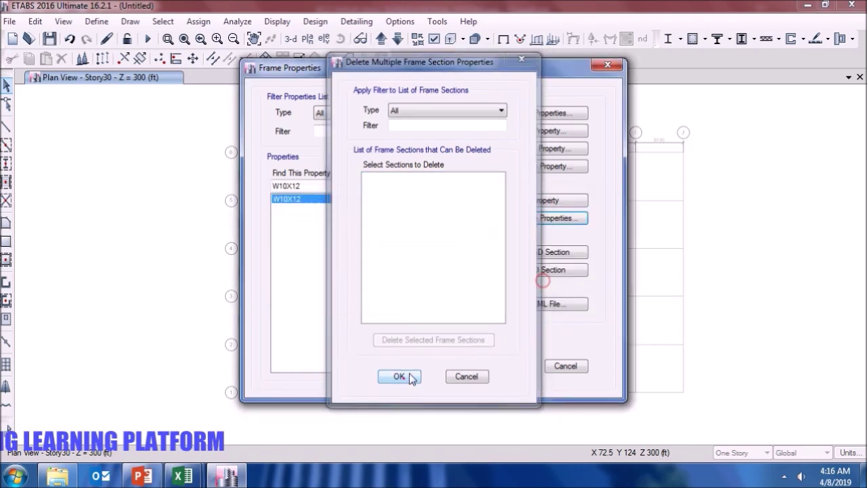
pyautogui.click(404, 378)
# Add a concrete rectangular frame section named C36X18 with 6000Psi material and a width of 18 in.
pyautogui.click(538, 132)
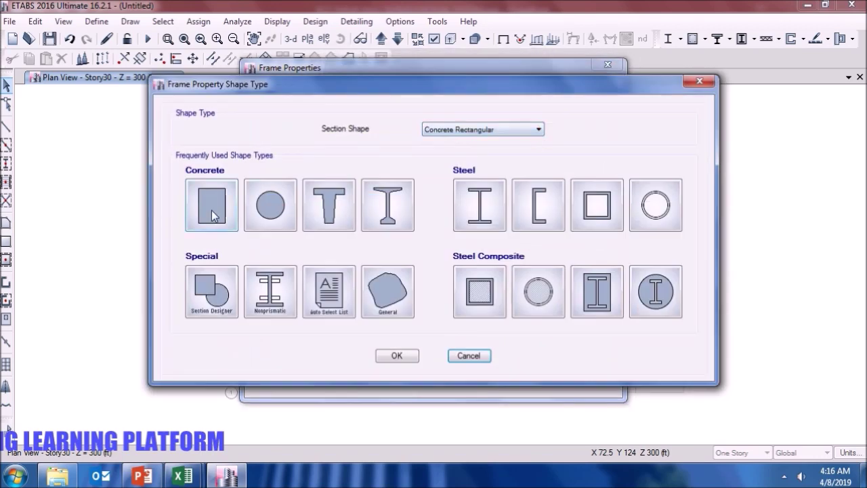
pyautogui.click(211, 210)
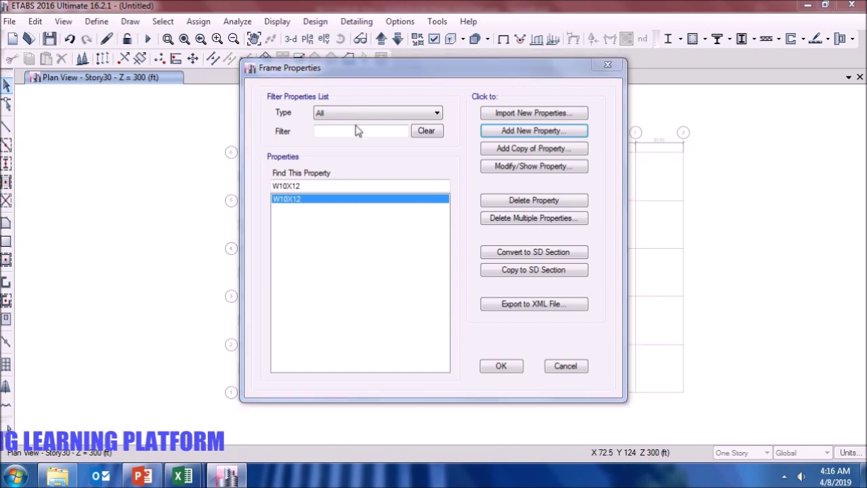
pyautogui.write('C36X18')
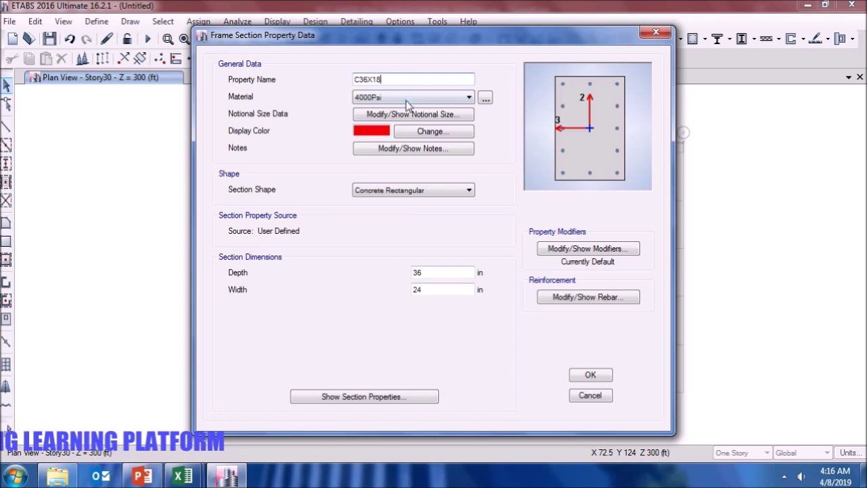
pyautogui.click(406, 100)
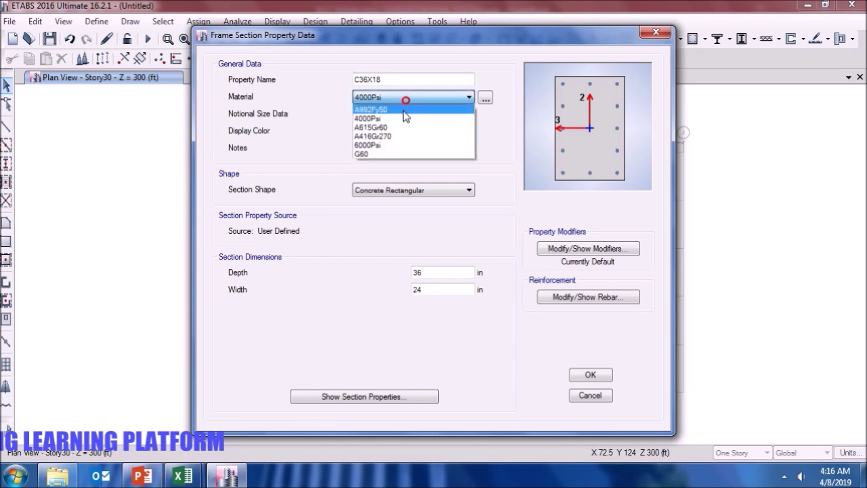
pyautogui.click(394, 144)
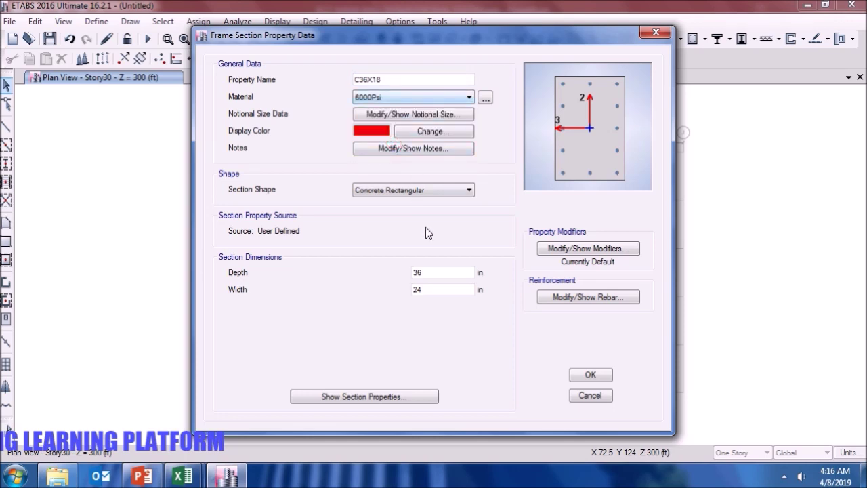
pyautogui.doubleClick(434, 290)
pyautogui.write('18')
# Set the C36X18 section's longitudinal and confinement bar materials to G60 in its reinforcement data.
pyautogui.click(544, 296)
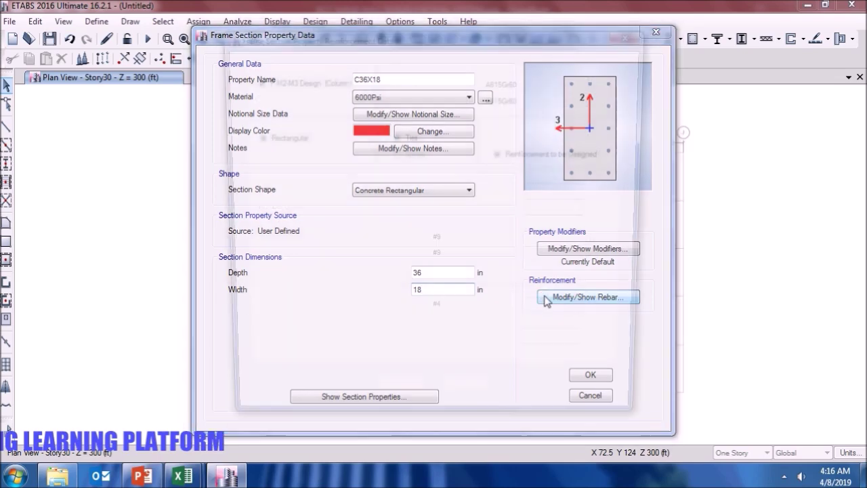
pyautogui.click(535, 80)
pyautogui.click(515, 103)
pyautogui.click(520, 99)
pyautogui.click(518, 100)
pyautogui.click(517, 100)
pyautogui.click(515, 118)
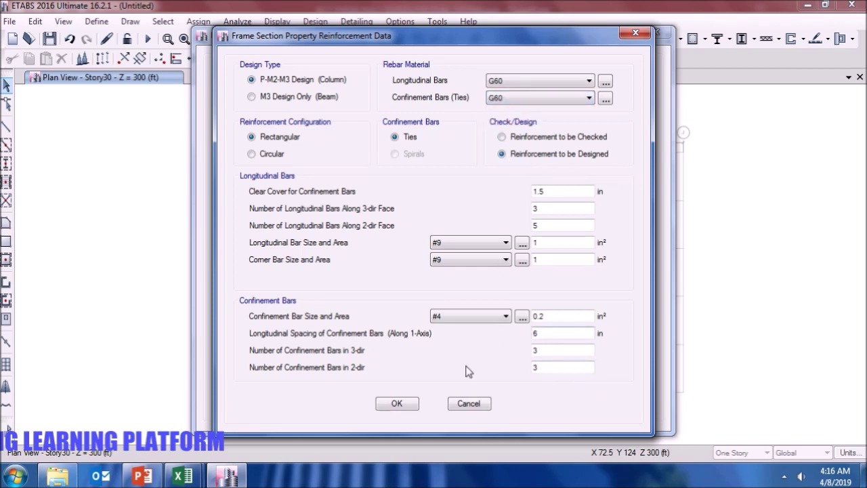
pyautogui.click(397, 404)
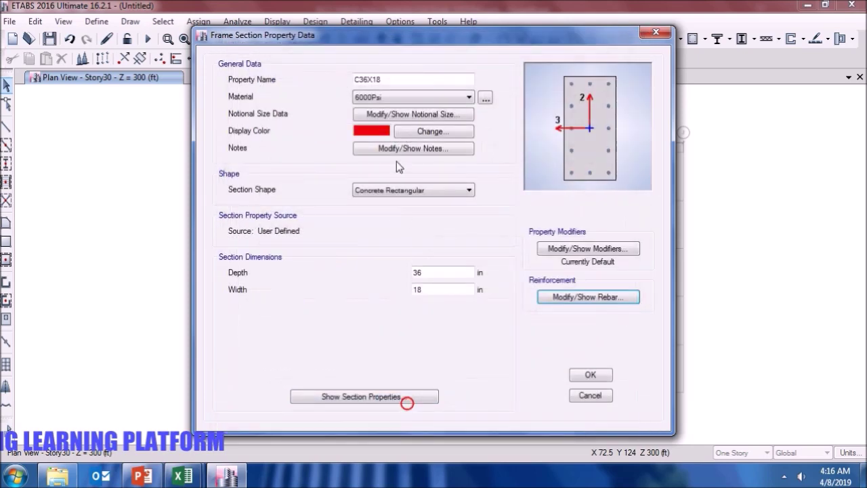
# Set the C36X18 moment of inertia modifiers about the 2 and 3 axes to 0.7 and save the section.
pyautogui.click(579, 249)
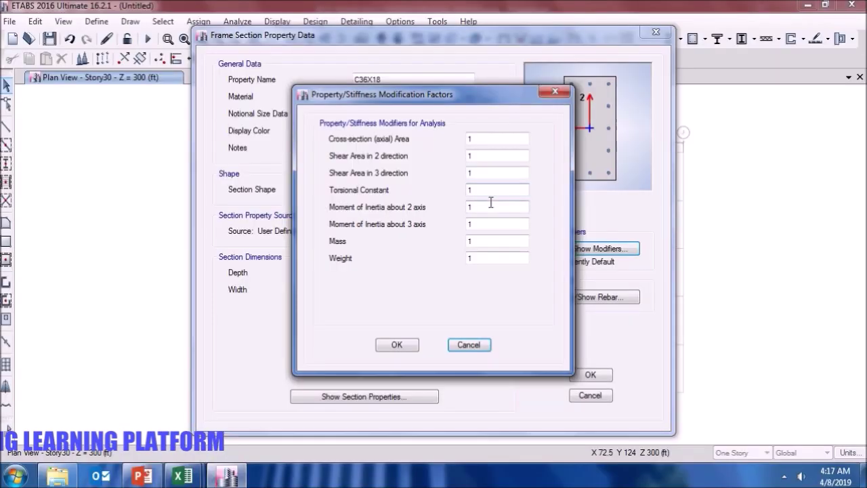
pyautogui.doubleClick(489, 201)
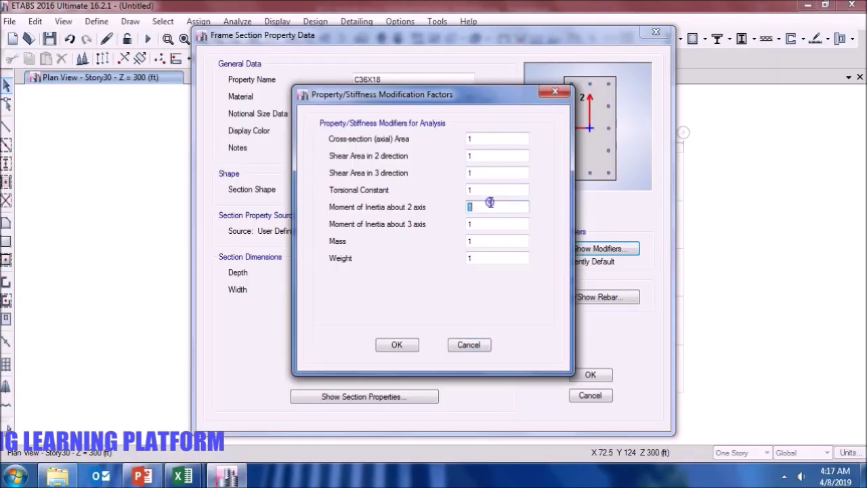
pyautogui.write('0.7')
pyautogui.press('Tab')
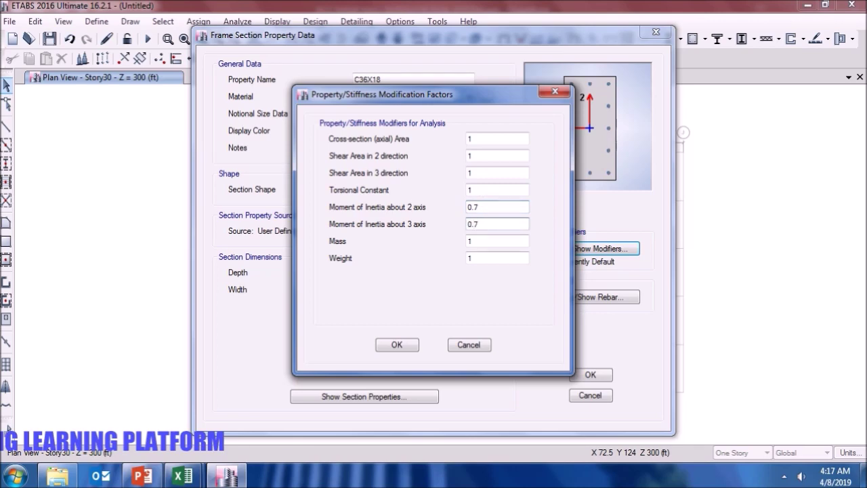
pyautogui.click(397, 344)
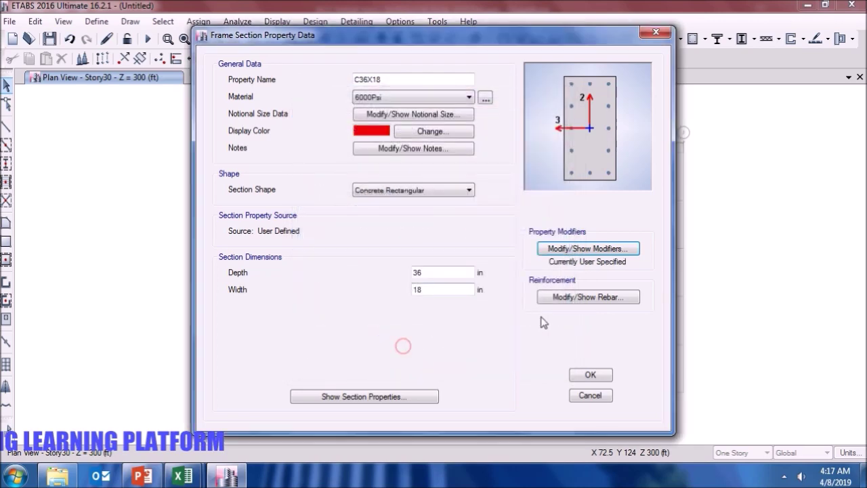
pyautogui.click(590, 375)
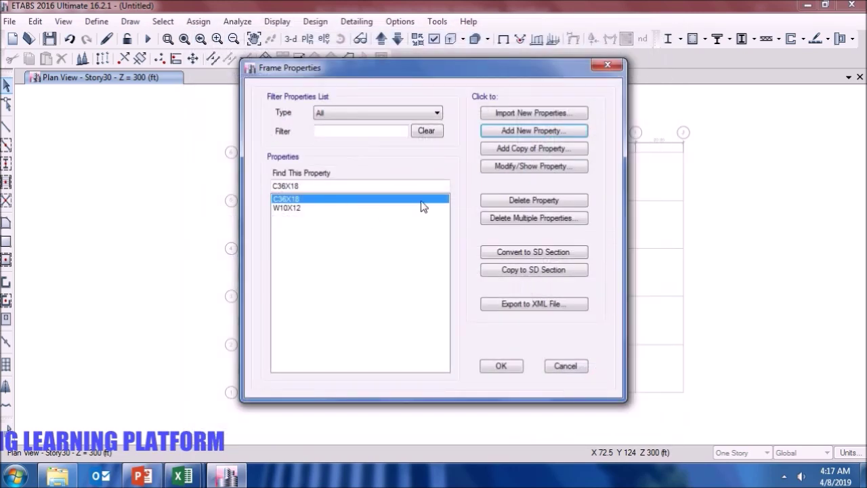
# Delete the remaining W10X12 frame section from the frame properties.
pyautogui.click(409, 208)
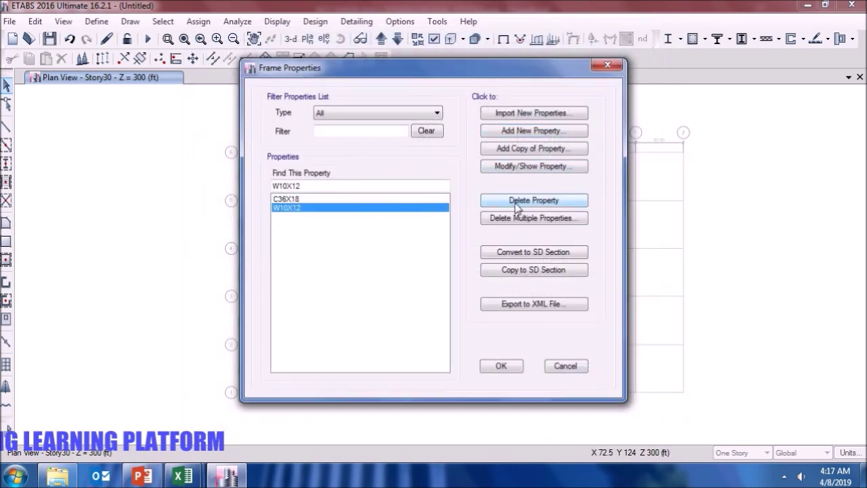
pyautogui.click(513, 203)
pyautogui.click(463, 281)
# Add a copy of the C36X18 section named C24X18 with a depth of 24 in.
pyautogui.click(526, 146)
pyautogui.write('C24X18')
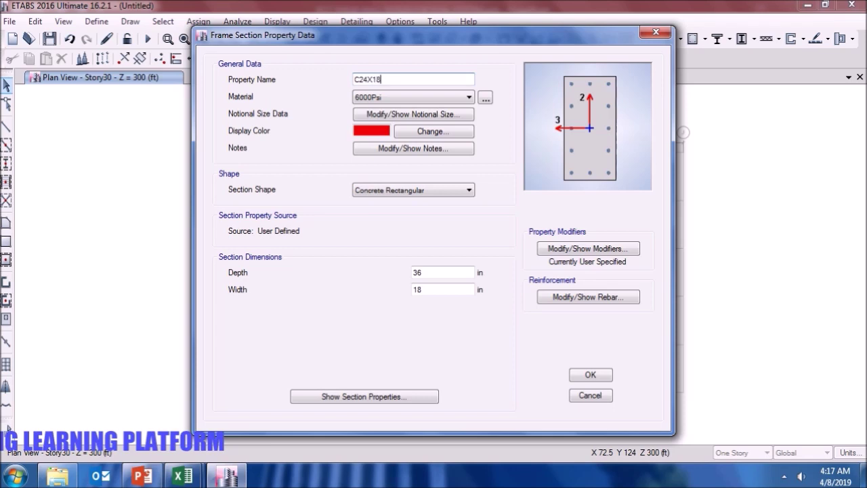
pyautogui.click(451, 274)
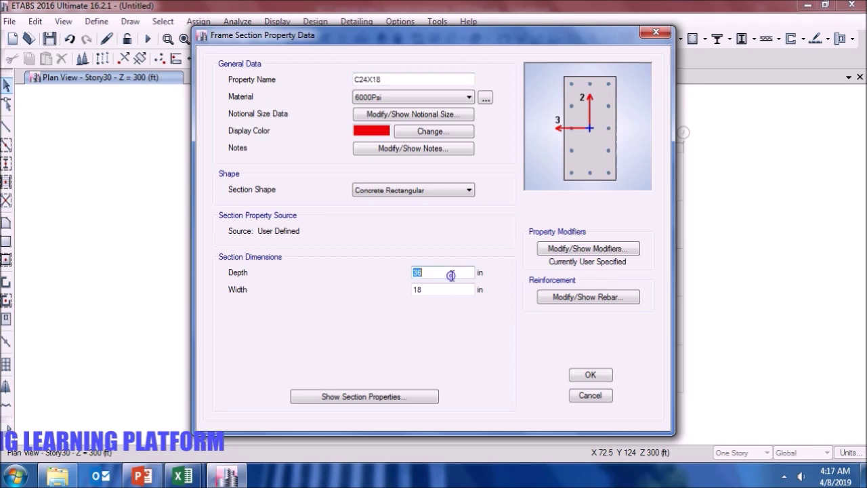
pyautogui.write('24')
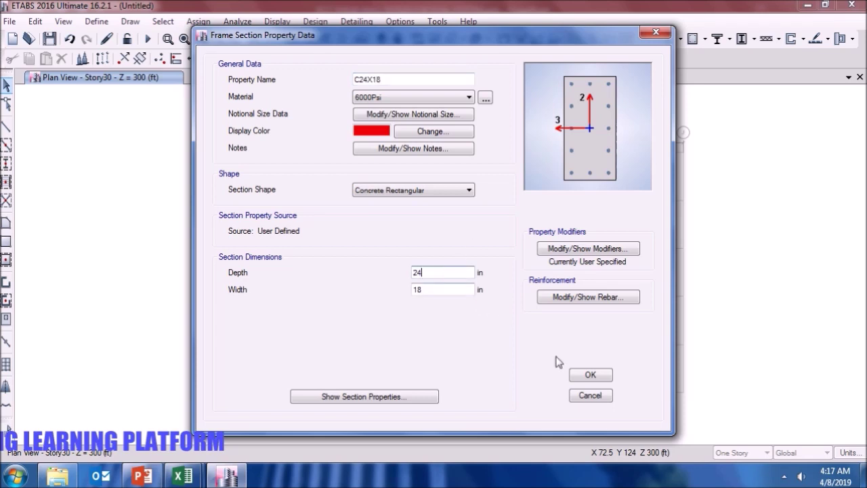
pyautogui.click(590, 374)
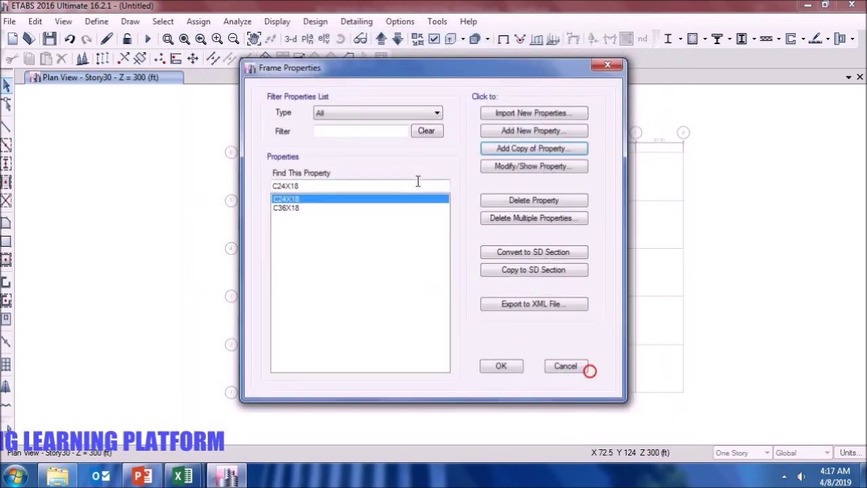
# Add a concrete rectangular frame section named B12X36 with 6000Psi material and a width of 12 in.
pyautogui.click(519, 131)
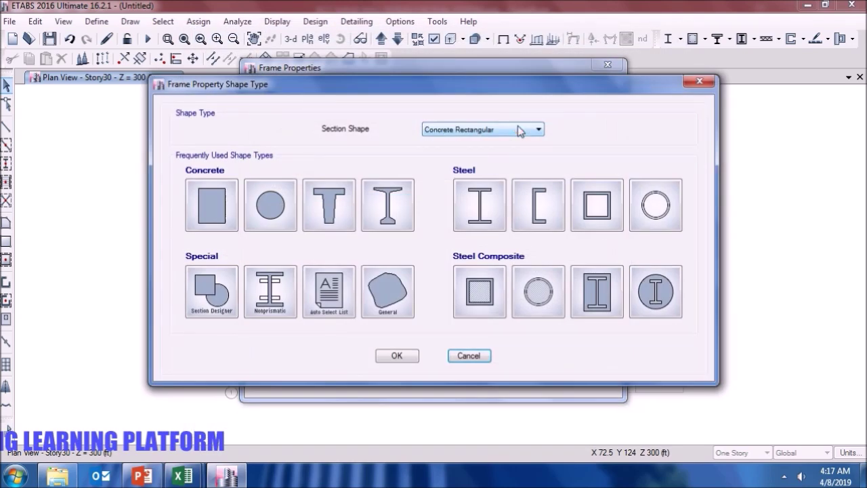
pyautogui.click(397, 355)
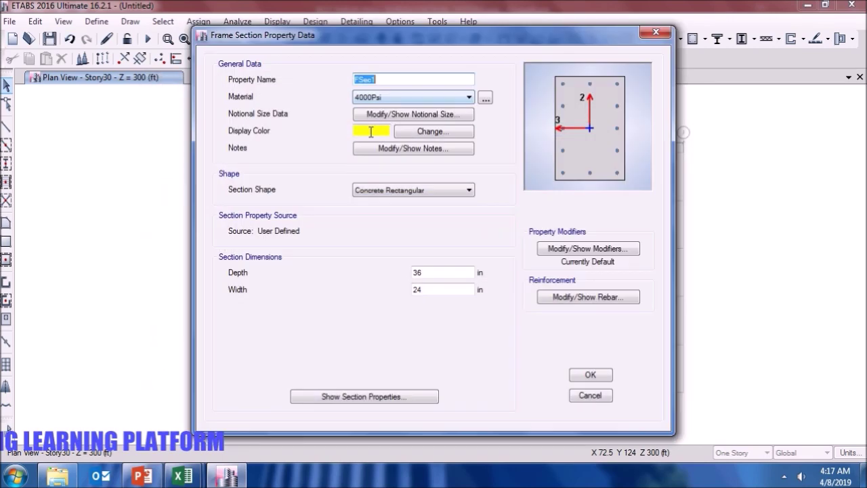
pyautogui.write('B')
pyautogui.click(392, 98)
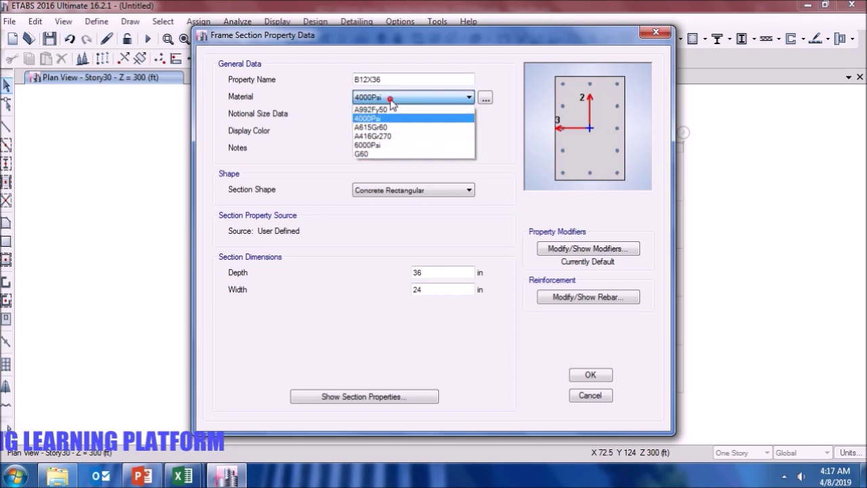
pyautogui.click(386, 144)
pyautogui.doubleClick(443, 290)
pyautogui.write('12')
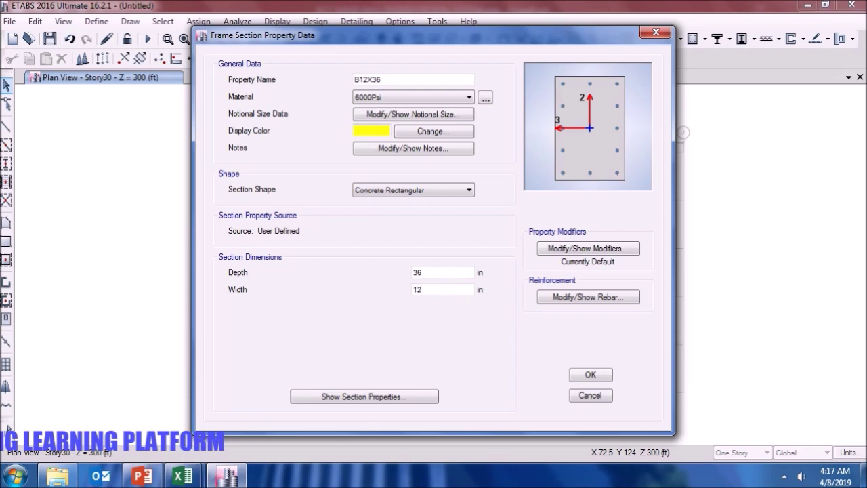
# Set the B12X36 reinforcement to M3 Design Only (Beam) with G60 for the longitudinal and confinement bars.
pyautogui.click(596, 299)
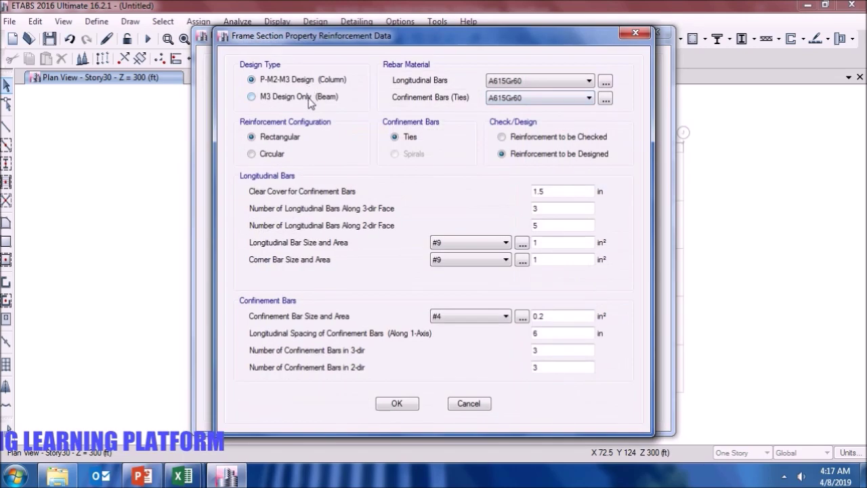
pyautogui.click(311, 96)
pyautogui.click(538, 98)
pyautogui.click(528, 119)
pyautogui.click(535, 101)
pyautogui.click(535, 81)
pyautogui.click(538, 81)
pyautogui.click(535, 92)
pyautogui.click(397, 224)
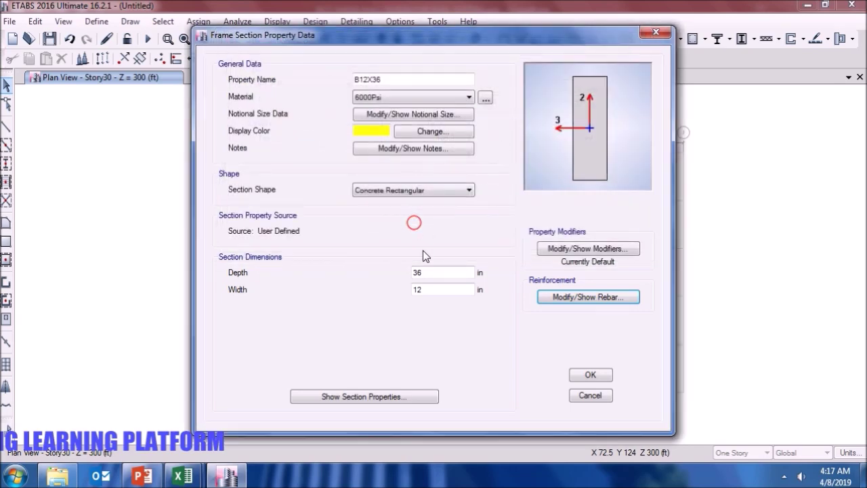
pyautogui.click(590, 297)
pyautogui.click(539, 82)
pyautogui.click(525, 108)
pyautogui.click(412, 225)
# Set the B12X36 modifiers to 0.35 for both moments of inertia and 0.001 for torsion, and accept the frame properties.
pyautogui.click(584, 249)
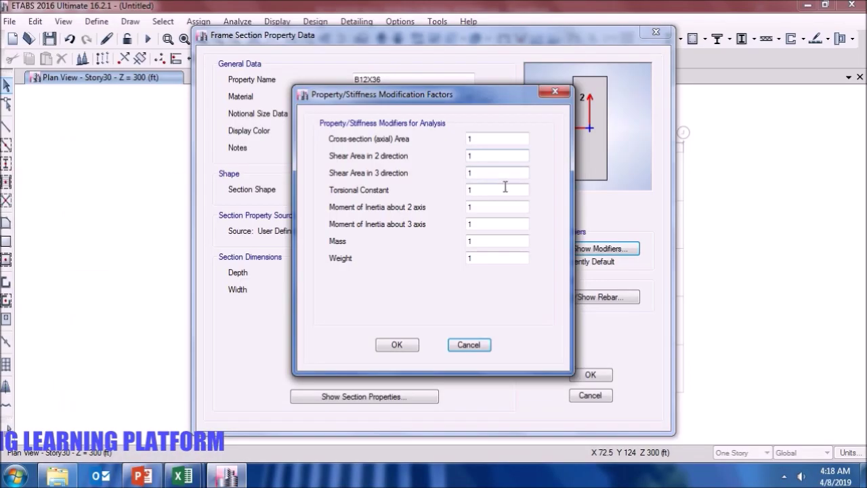
pyautogui.doubleClick(497, 207)
pyautogui.write('0.35')
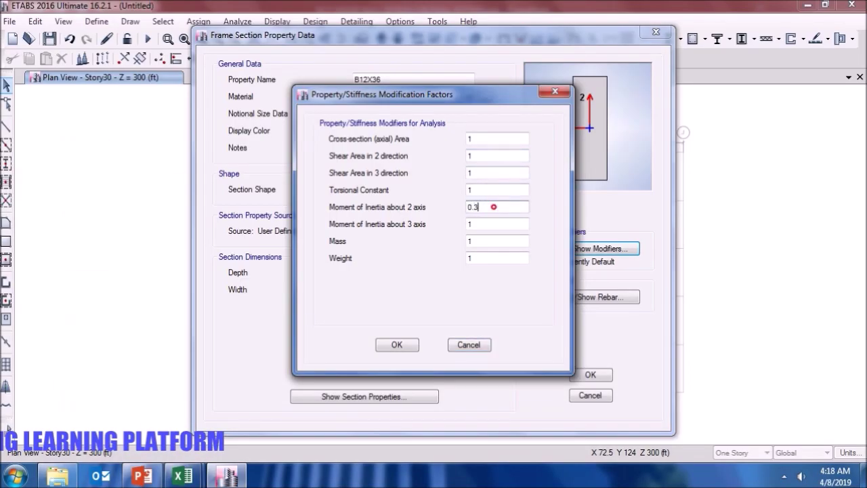
pyautogui.click(516, 222)
pyautogui.doubleClick(515, 222)
pyautogui.write('0.35')
pyautogui.doubleClick(504, 194)
pyautogui.write('0.00')
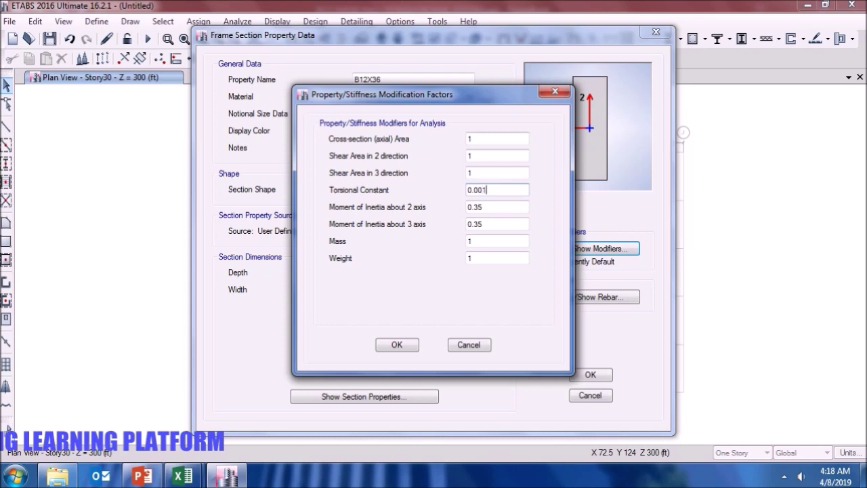
pyautogui.click(397, 344)
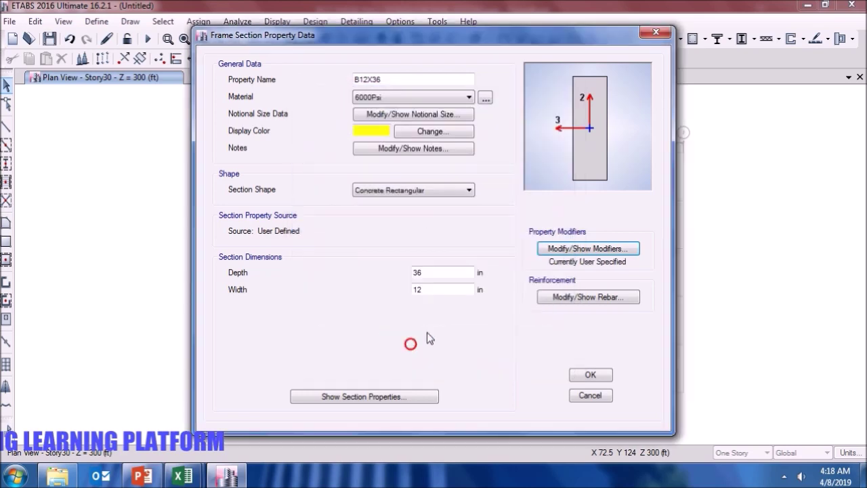
pyautogui.click(589, 375)
pyautogui.click(588, 372)
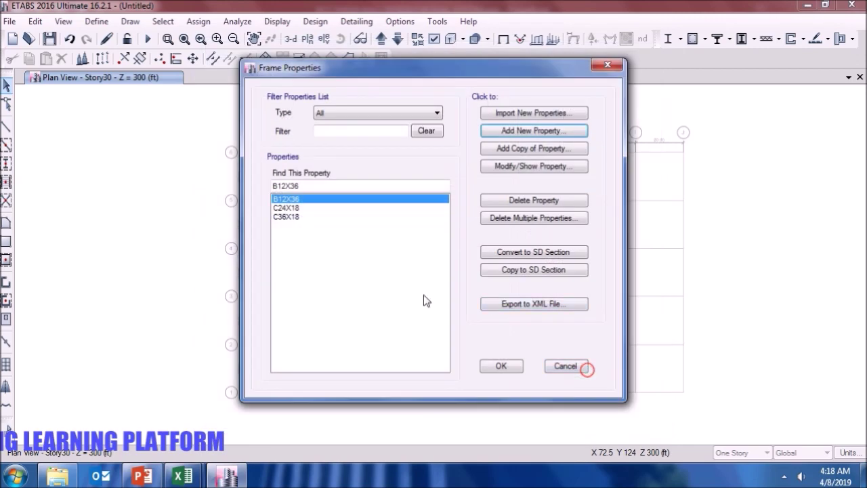
pyautogui.click(501, 366)
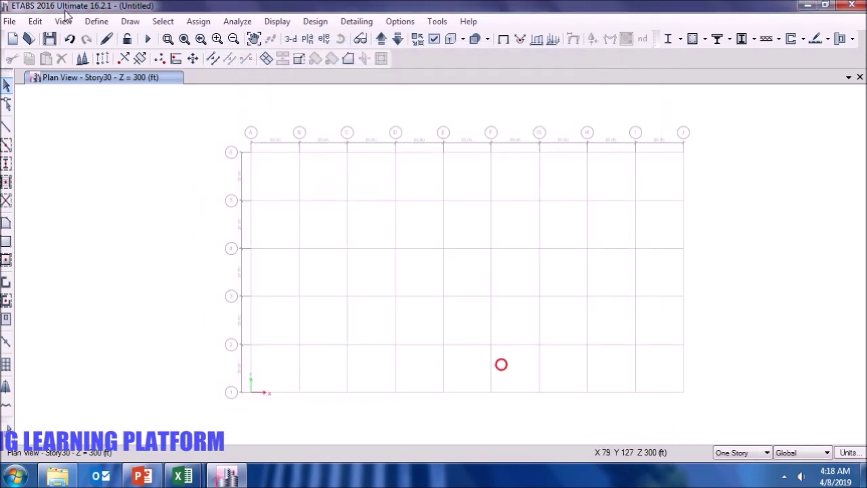
# Define a wall section property named Wall 15 with 6000Psi material and a thickness of 15 in.
pyautogui.click(84, 21)
pyautogui.moveTo(113, 65)
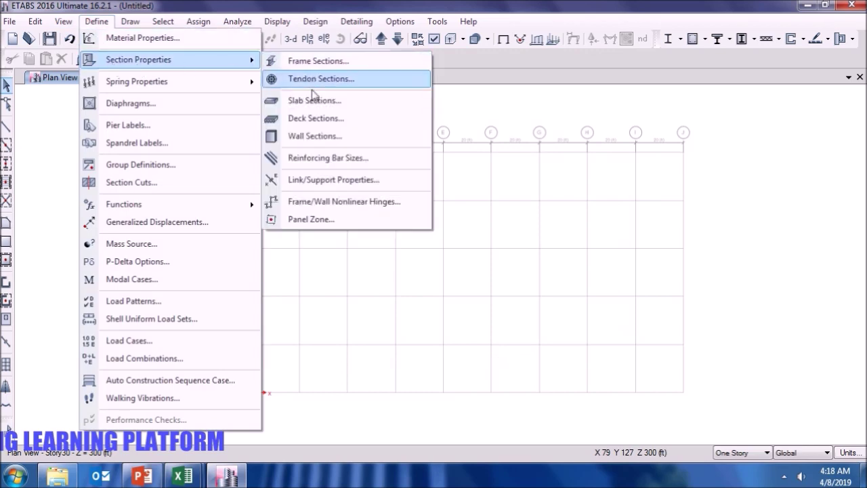
pyautogui.click(319, 134)
pyautogui.click(489, 227)
pyautogui.click(462, 136)
pyautogui.press('BackSpace')
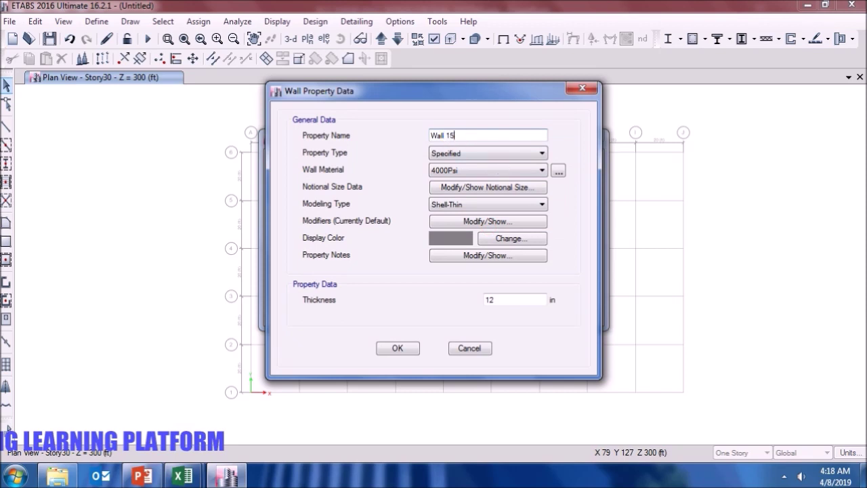
pyautogui.click(501, 170)
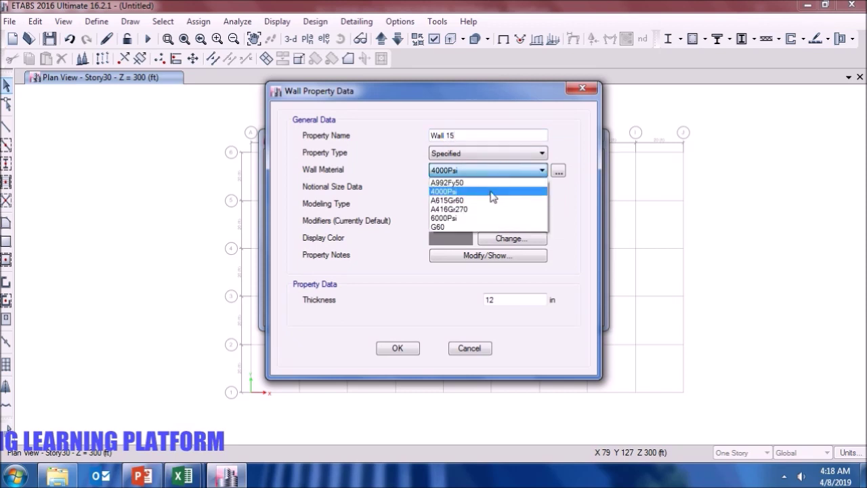
pyautogui.click(483, 218)
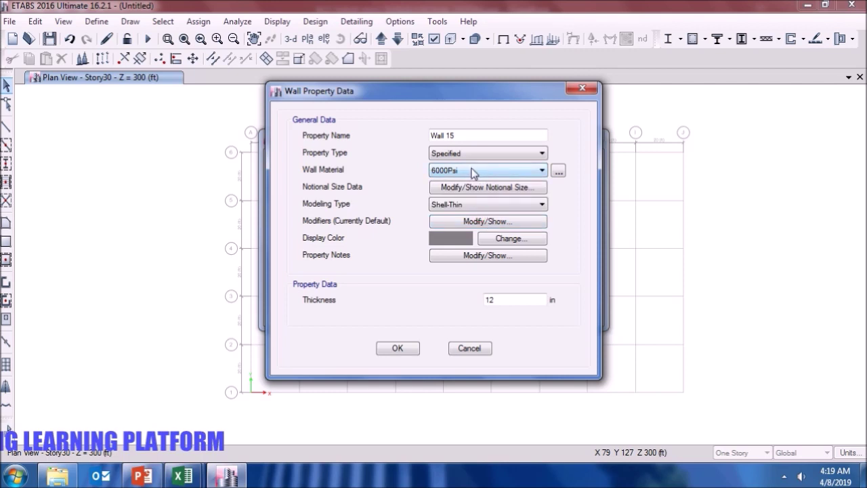
pyautogui.doubleClick(516, 298)
pyautogui.write('15')
# Set the Wall 15 membrane f11, f22 and f12 stiffness modifiers to 0.7.
pyautogui.click(486, 221)
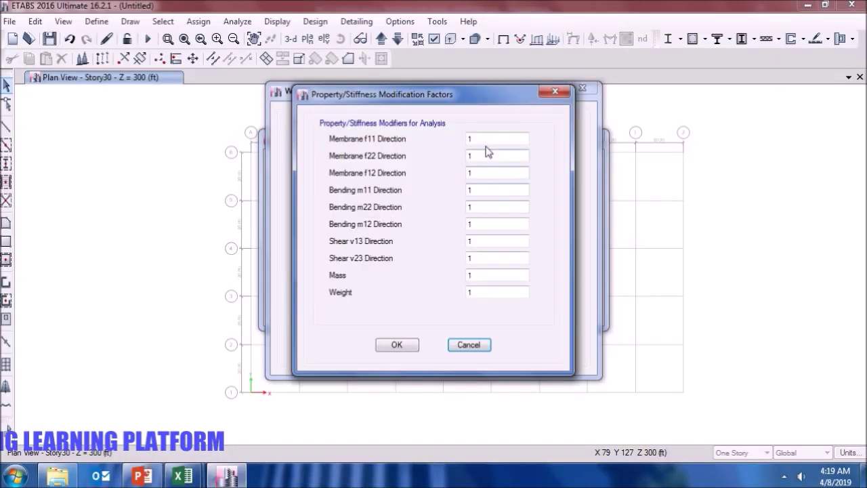
pyautogui.doubleClick(483, 138)
pyautogui.write('0')
pyautogui.click(482, 138)
pyautogui.write('.7')
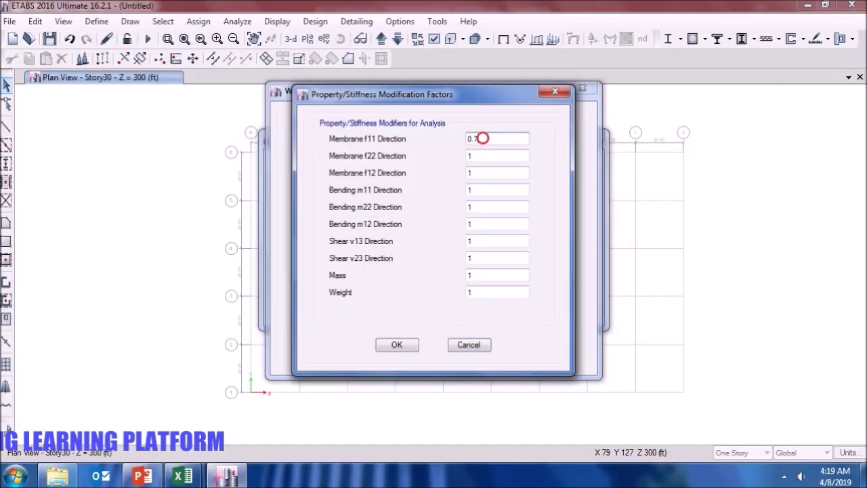
pyautogui.press('Tab')
pyautogui.write('0.7')
pyautogui.press('Tab')
pyautogui.write('0.')
# Set the Wall 15 bending m11, m22 and m12 modifiers to 0.7 and accept the wall property.
pyautogui.press('Tab')
pyautogui.write('0.7')
pyautogui.press('Tab')
pyautogui.write('0.7')
pyautogui.press('Tab')
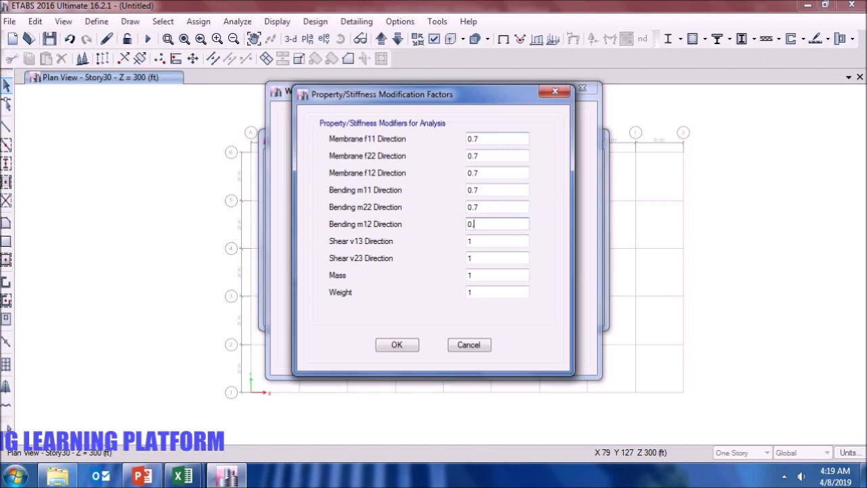
pyautogui.click(397, 346)
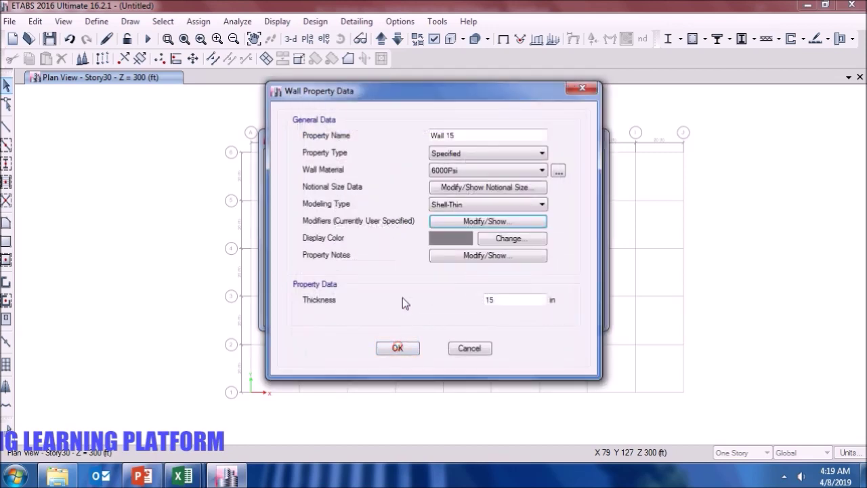
pyautogui.click(413, 351)
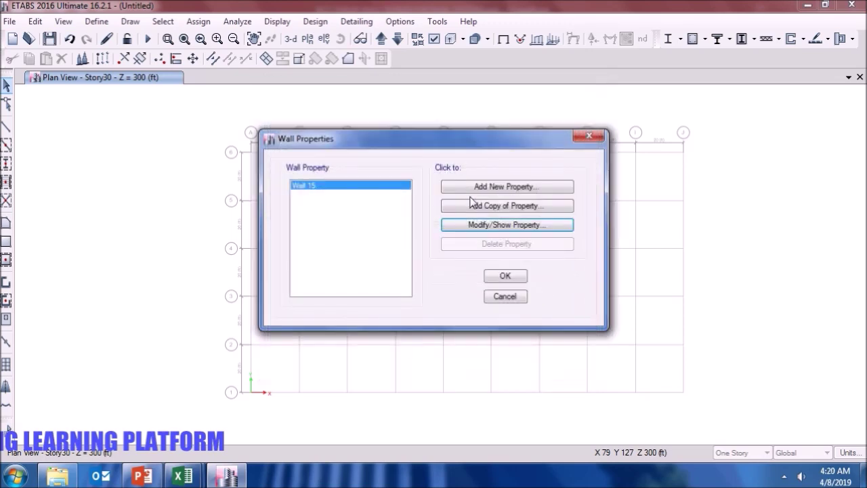
# Copy the Wall 15 property as Wall 18 with a thickness of 18 in, checking its stiffness modifiers before accepting.
pyautogui.click(516, 208)
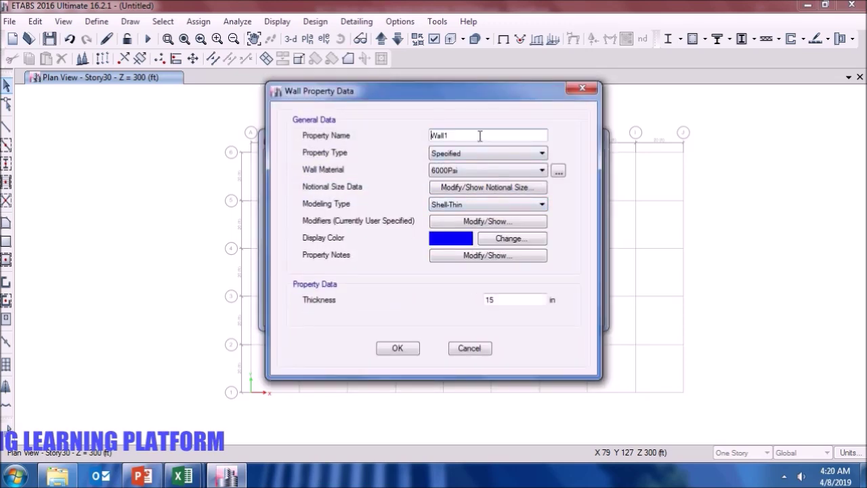
pyautogui.press('BackSpace')
pyautogui.doubleClick(526, 298)
pyautogui.write('1')
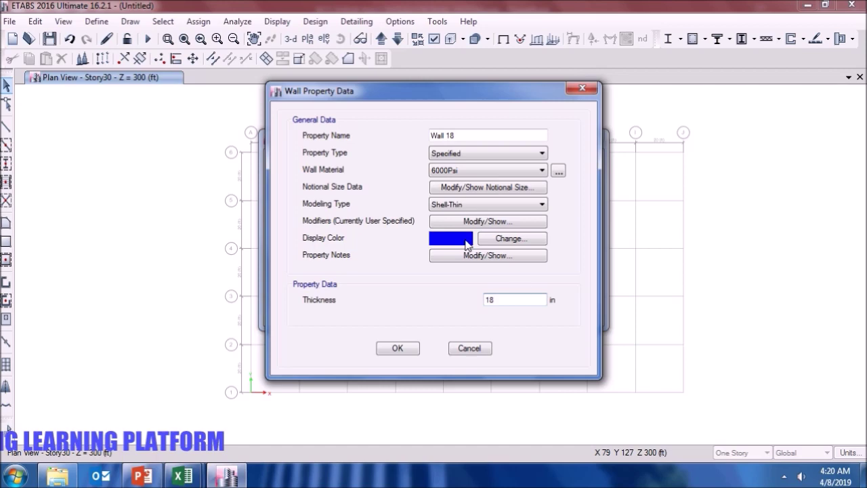
pyautogui.click(474, 220)
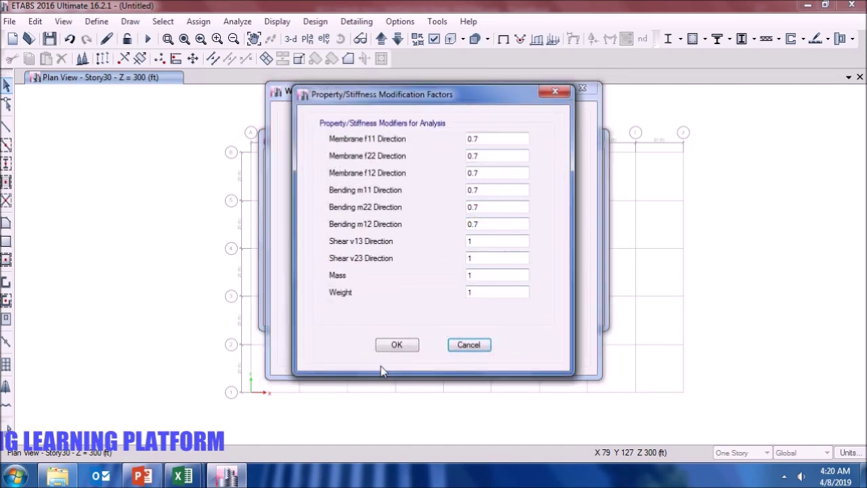
pyautogui.click(397, 344)
pyautogui.click(400, 348)
# Copy the Wall 18 property as Wall 21 with a thickness of 21 in.
pyautogui.click(505, 207)
pyautogui.click(473, 133)
pyautogui.press('BackSpace')
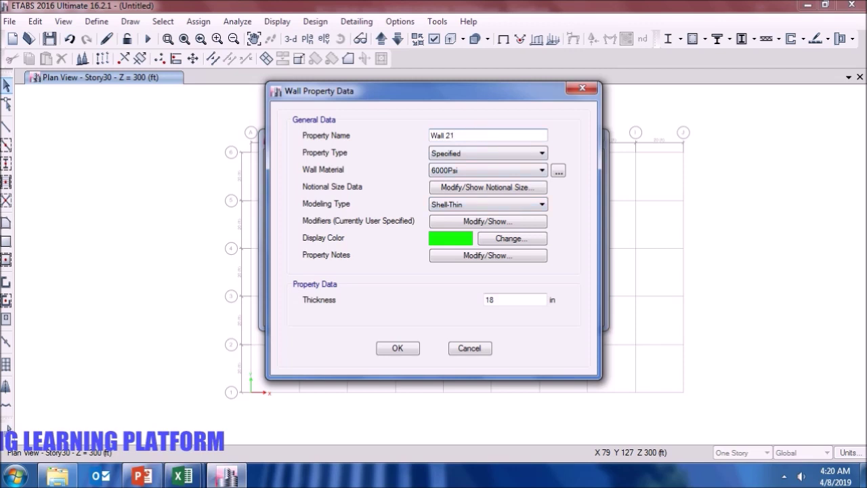
pyautogui.doubleClick(512, 299)
pyautogui.write('21')
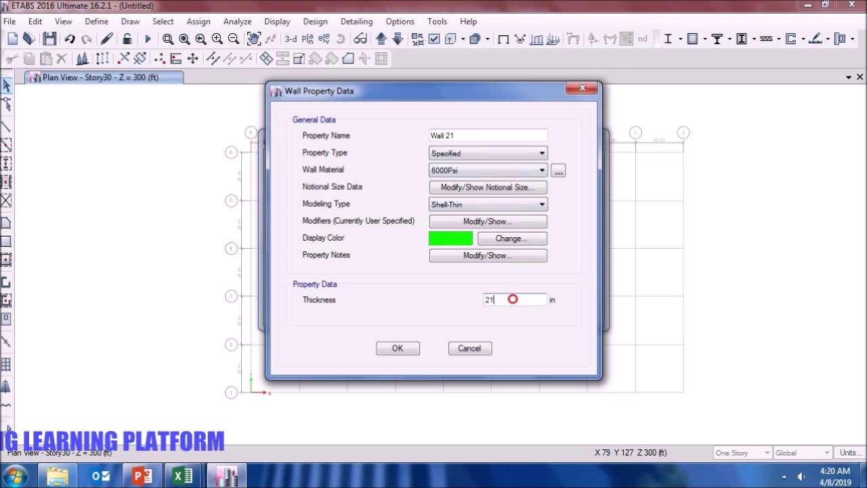
pyautogui.click(401, 348)
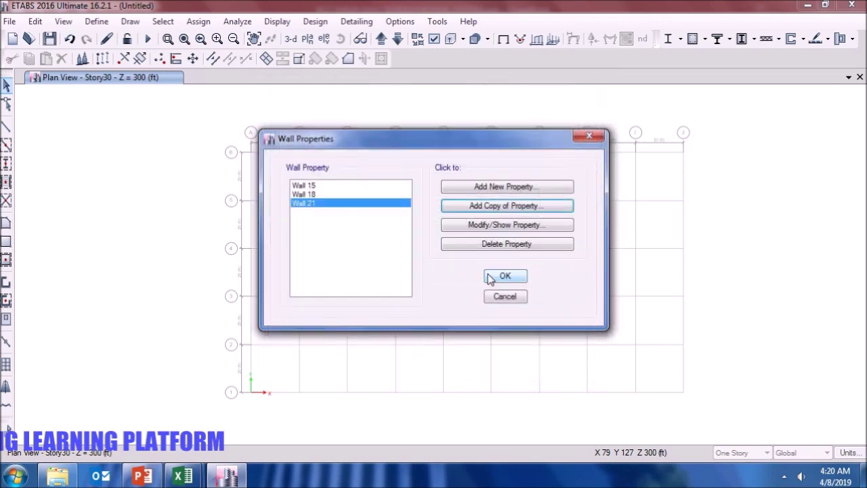
# Copy the Wall 21 property as Wall 24 with a thickness of 24 in, and accept the wall property list.
pyautogui.click(503, 204)
pyautogui.click(474, 135)
pyautogui.press('BackSpace')
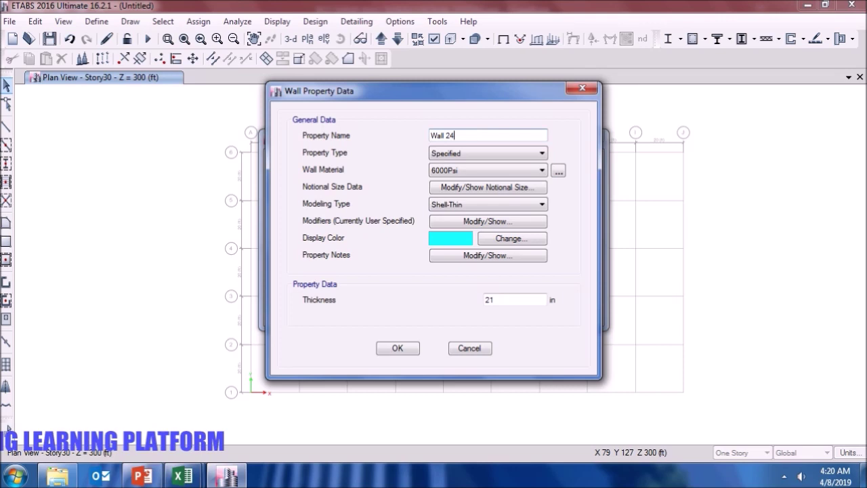
pyautogui.write('24')
pyautogui.click(516, 300)
pyautogui.press('BackSpace')
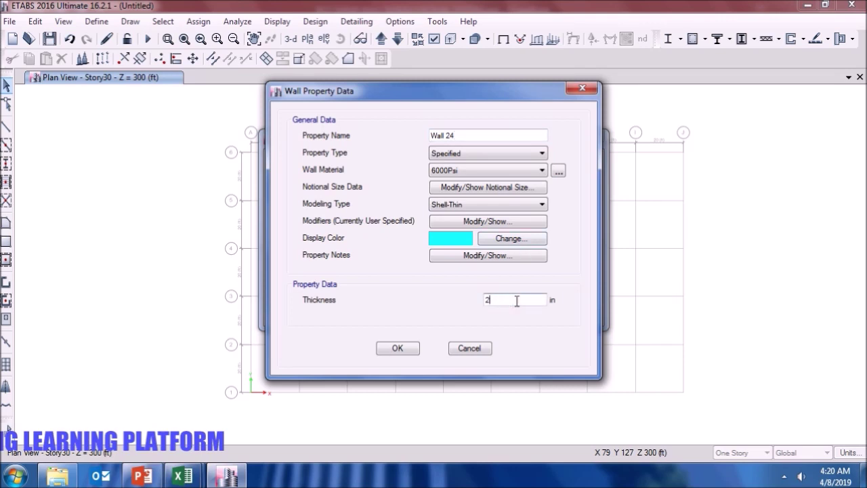
pyautogui.click(397, 349)
pyautogui.click(496, 280)
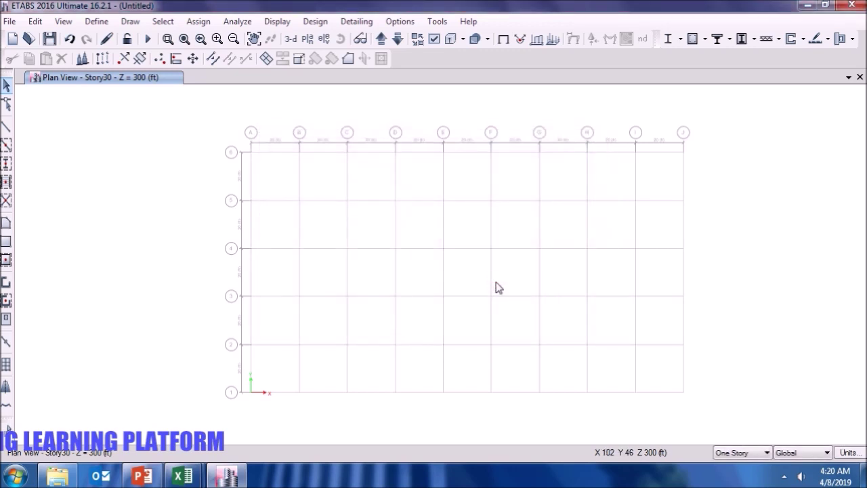
# Reopen the wall section property definitions.
pyautogui.click(130, 21)
pyautogui.moveTo(96, 21)
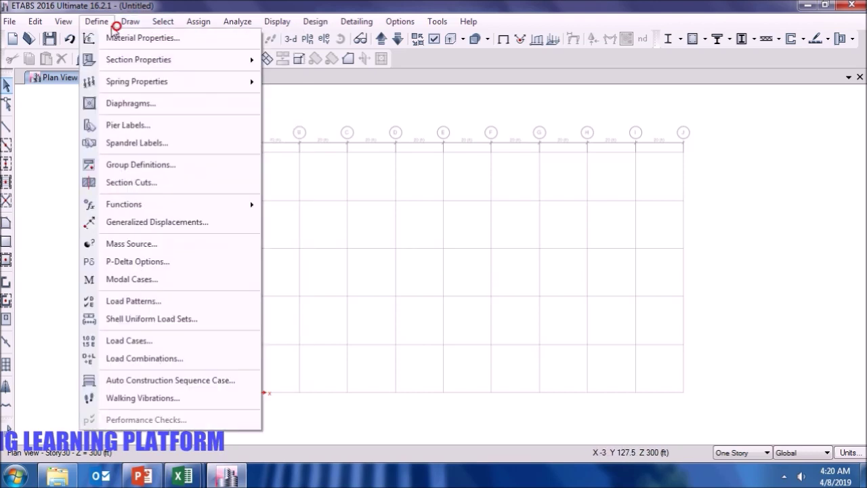
pyautogui.moveTo(248, 58)
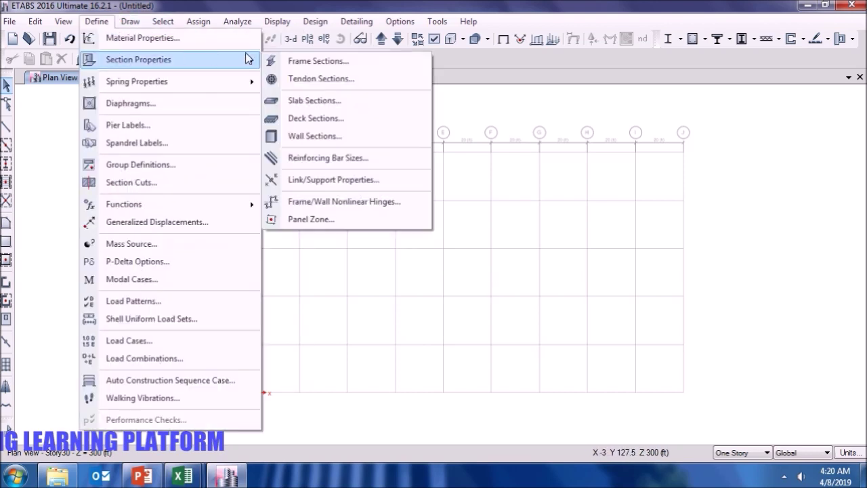
pyautogui.click(325, 133)
pyautogui.click(503, 187)
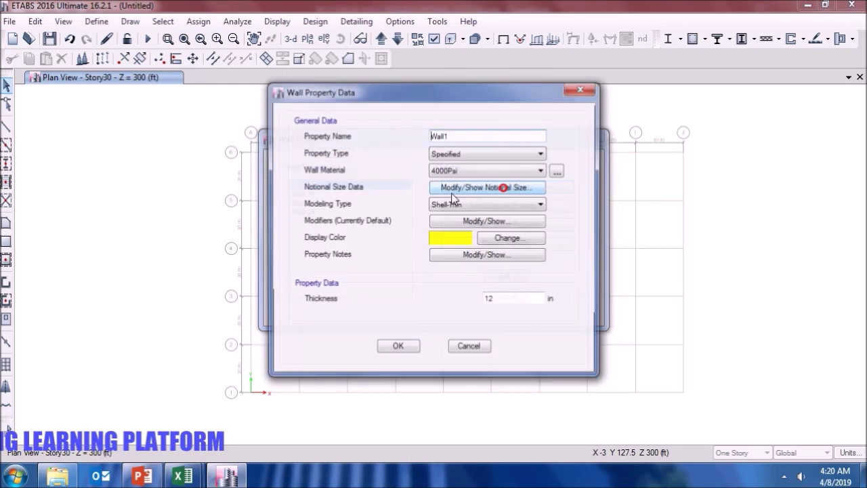
pyautogui.click(485, 348)
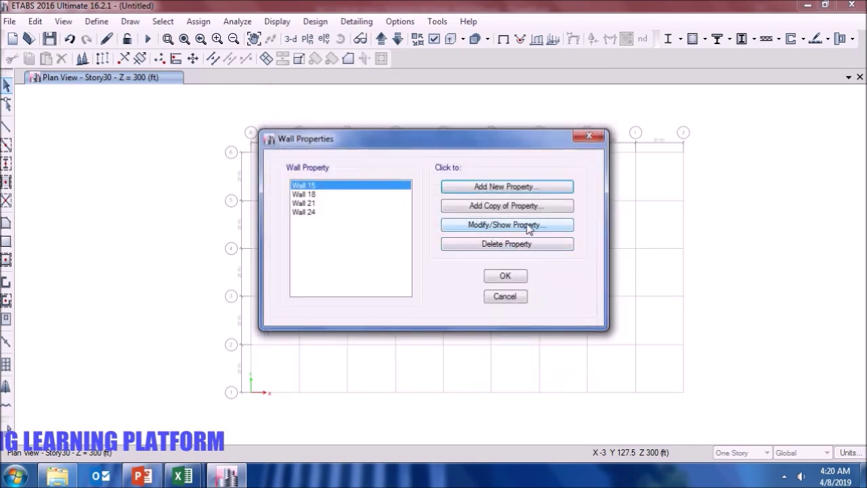
pyautogui.click(507, 190)
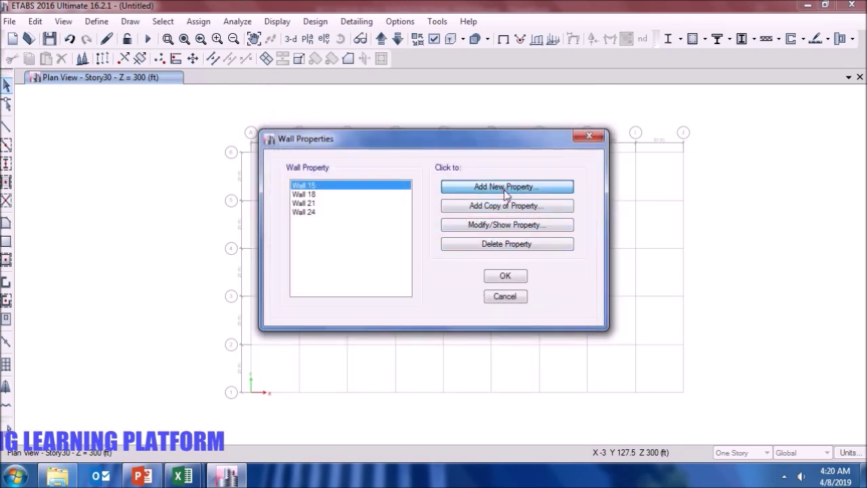
pyautogui.click(473, 348)
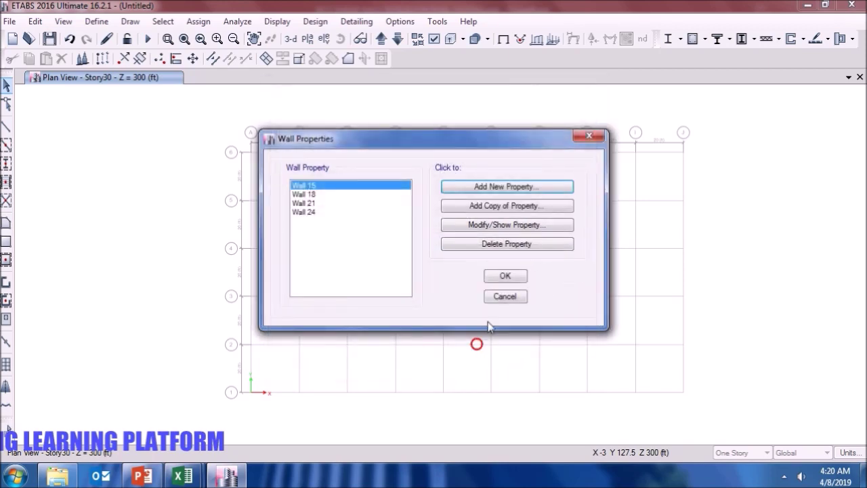
# Add a wall property named AUTOSELECT with the Auto Select List property type.
pyautogui.click(492, 187)
pyautogui.doubleClick(474, 134)
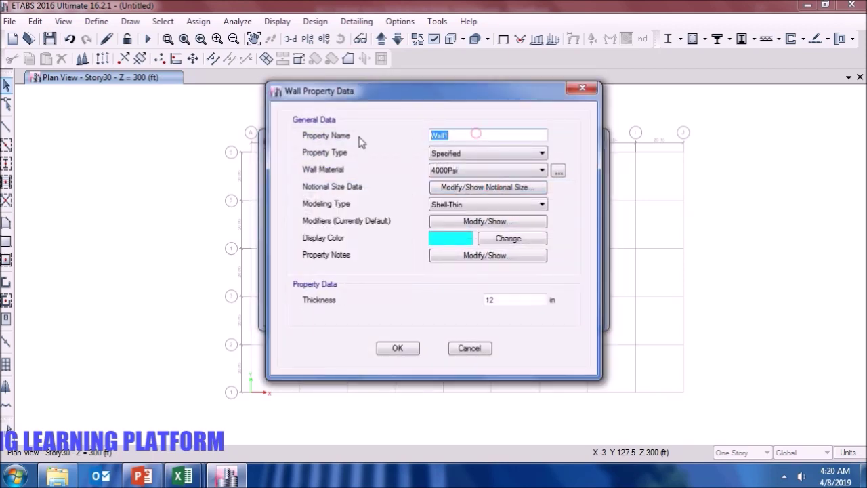
pyautogui.write('AUTOSELECT')
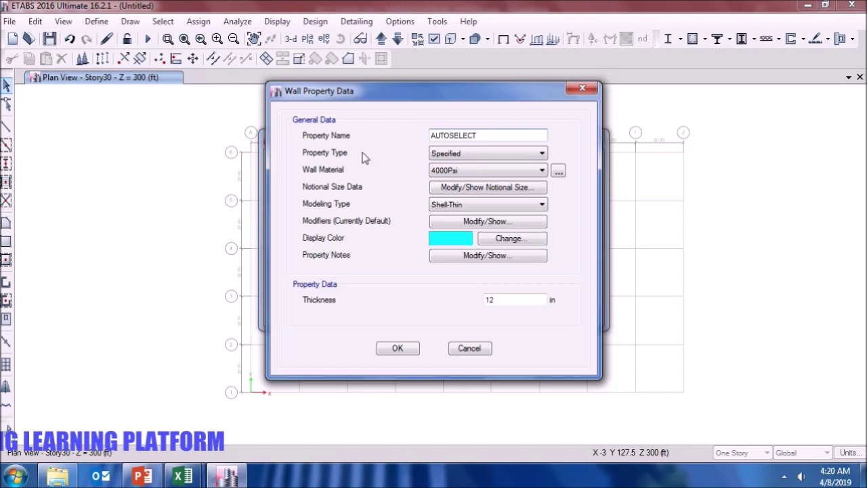
pyautogui.click(442, 154)
pyautogui.click(449, 175)
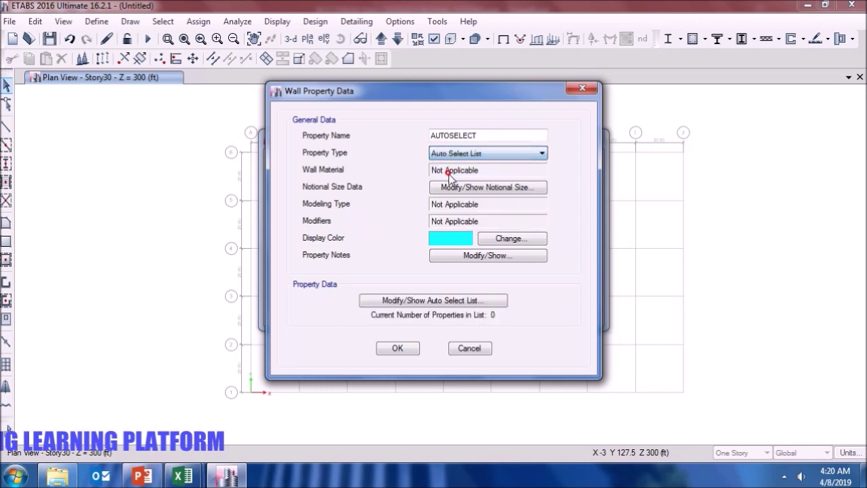
# Include Wall 15, Wall 18, Wall 21 and Wall 24 in the AUTOSELECT list and accept the wall properties.
pyautogui.click(457, 300)
pyautogui.moveTo(341, 143); pyautogui.dragTo(395, 172)
pyautogui.click(422, 166)
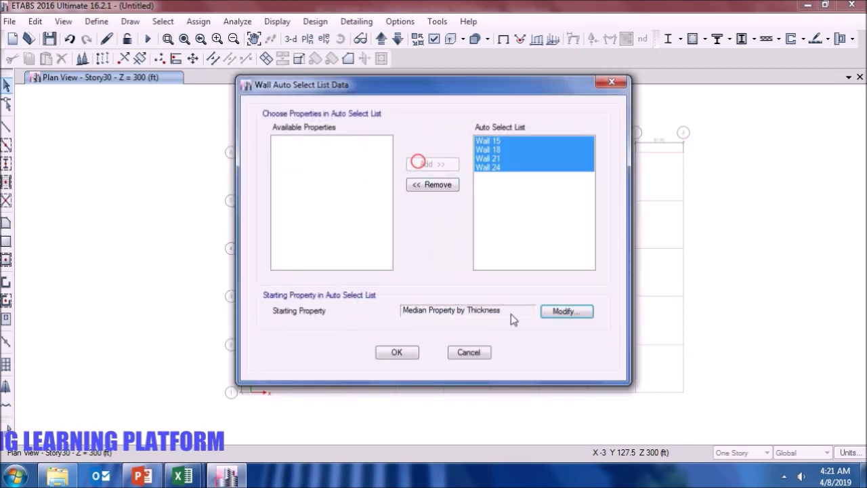
pyautogui.click(408, 354)
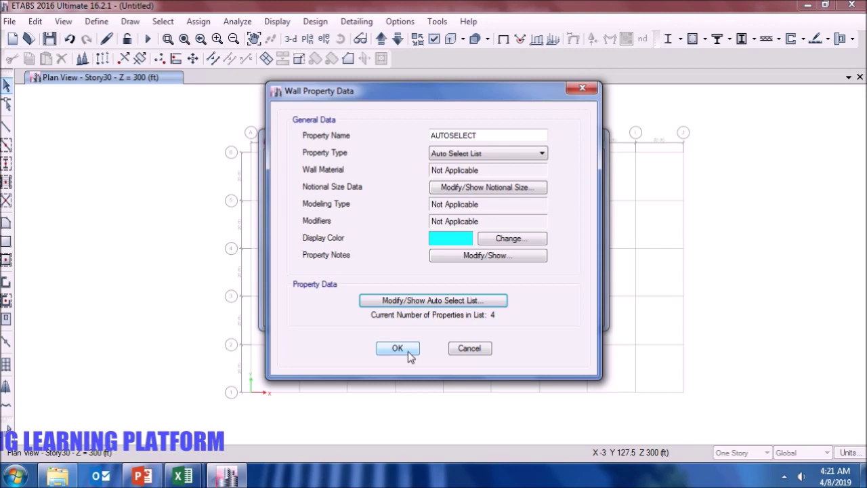
pyautogui.click(407, 351)
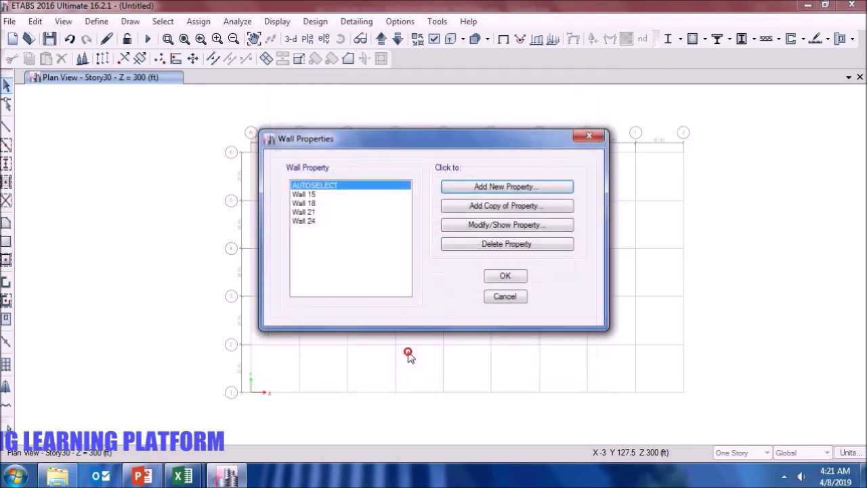
pyautogui.click(502, 277)
# Add a load pattern named SDL of type Super Dead with a self weight multiplier of 0.
pyautogui.click(93, 20)
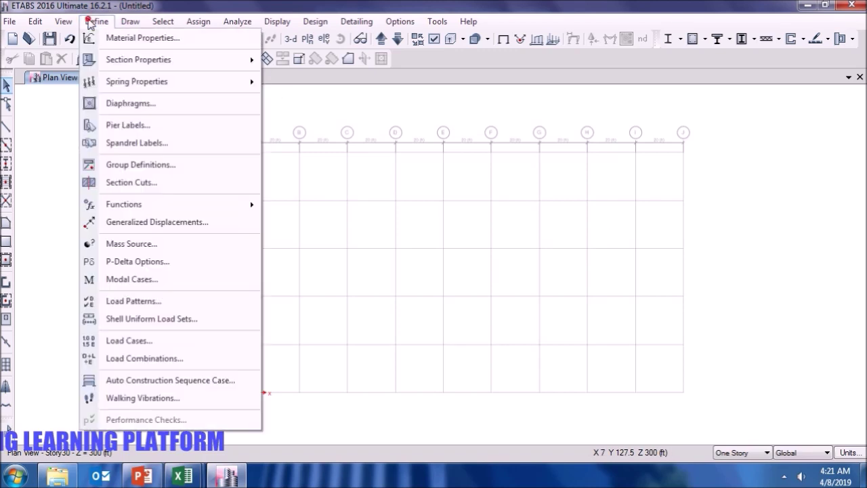
pyautogui.click(151, 300)
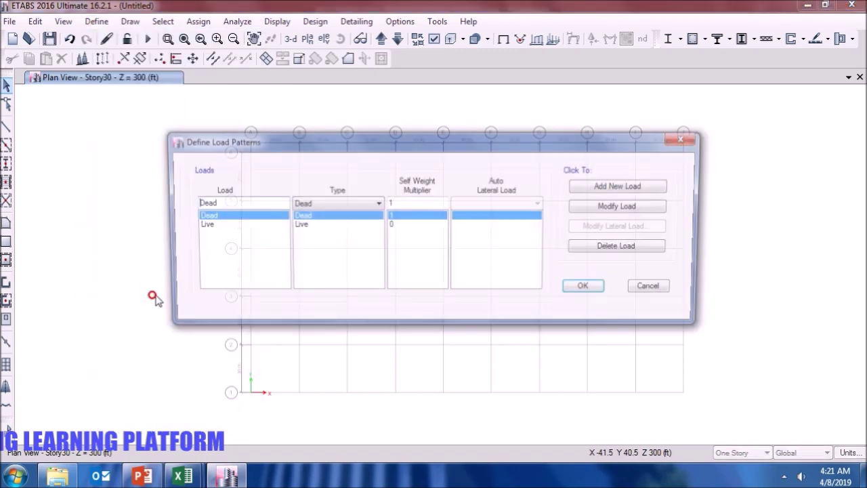
pyautogui.doubleClick(230, 199)
pyautogui.write('SDL')
pyautogui.click(347, 201)
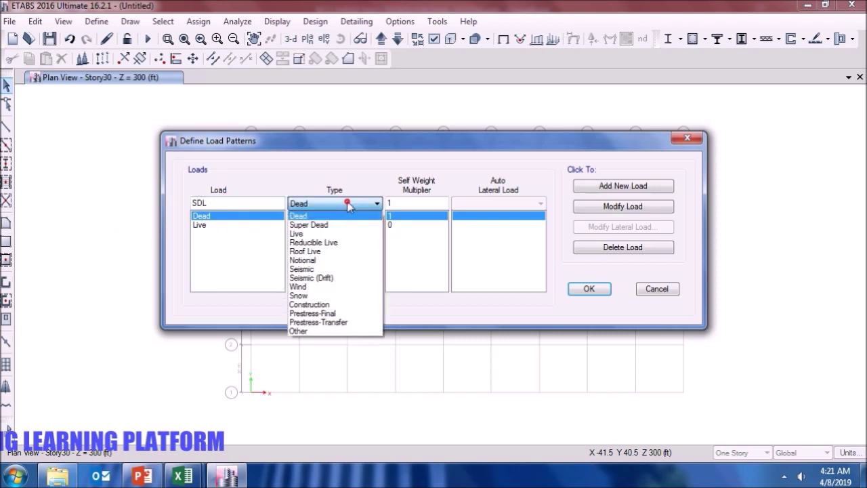
pyautogui.click(345, 226)
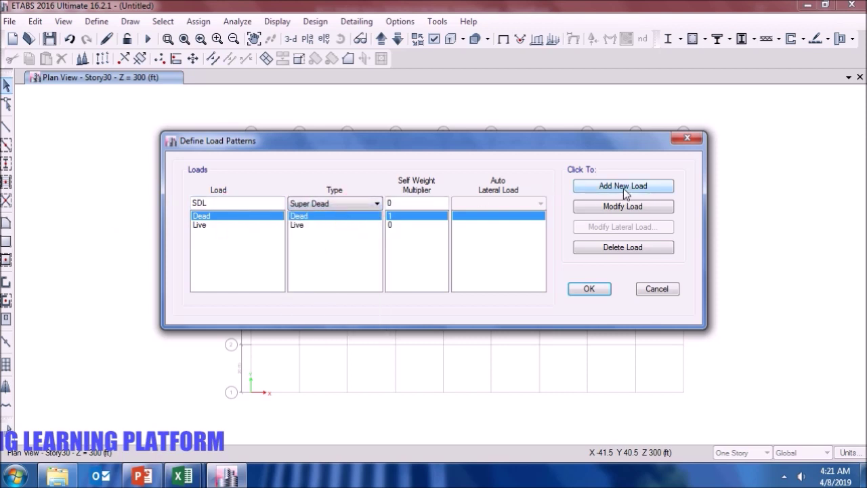
pyautogui.click(623, 187)
# Add a load pattern named EX of type Seismic with UBC 97 as its auto lateral load.
pyautogui.doubleClick(248, 203)
pyautogui.write('EX')
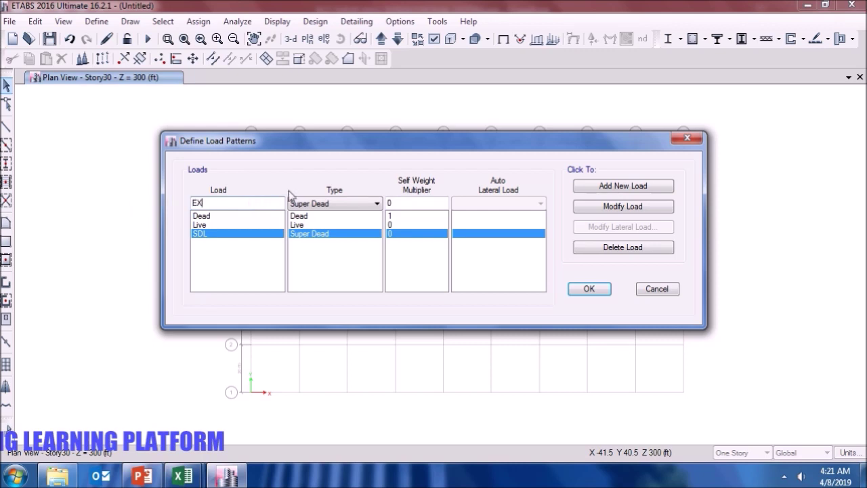
pyautogui.click(359, 203)
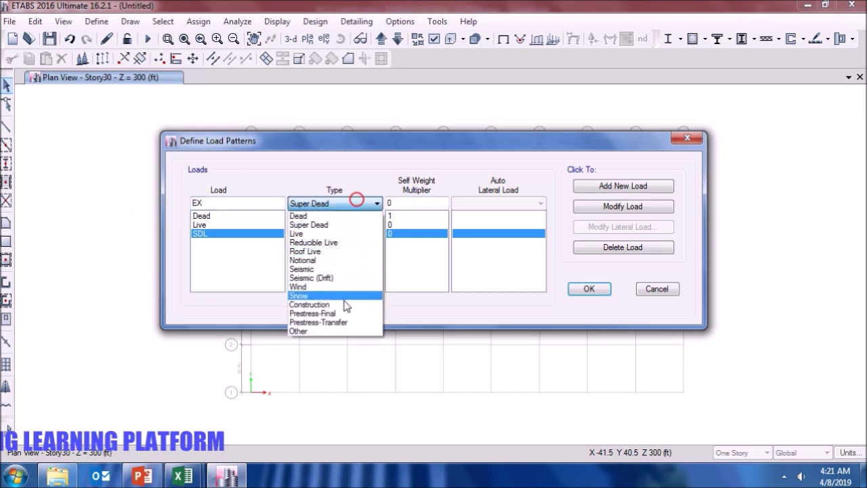
pyautogui.click(342, 269)
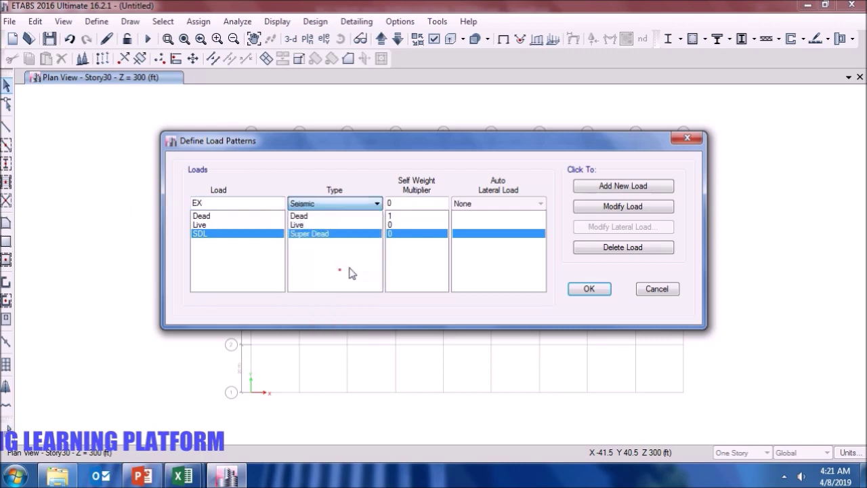
pyautogui.click(484, 204)
pyautogui.click(480, 413)
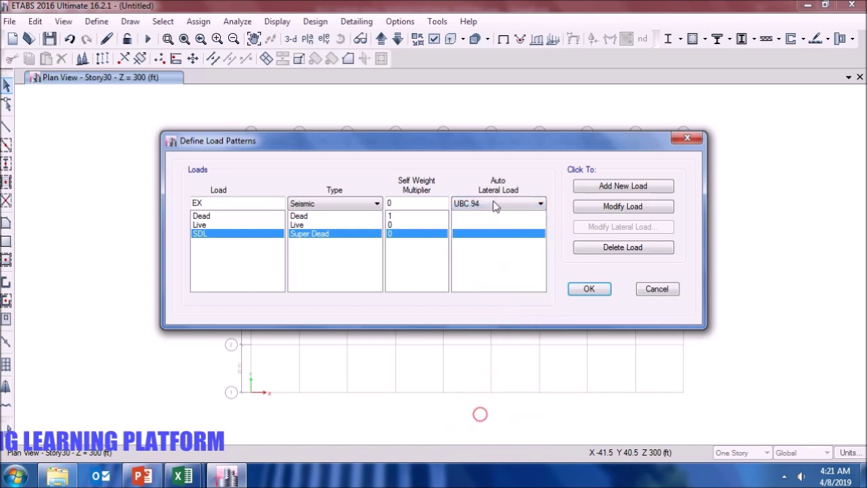
pyautogui.click(491, 203)
pyautogui.click(476, 420)
pyautogui.click(591, 185)
# Add two Seismic load patterns named EY and EX DRIFT with UBC 97 as their auto lateral load.
pyautogui.click(240, 203)
pyautogui.press('BackSpace')
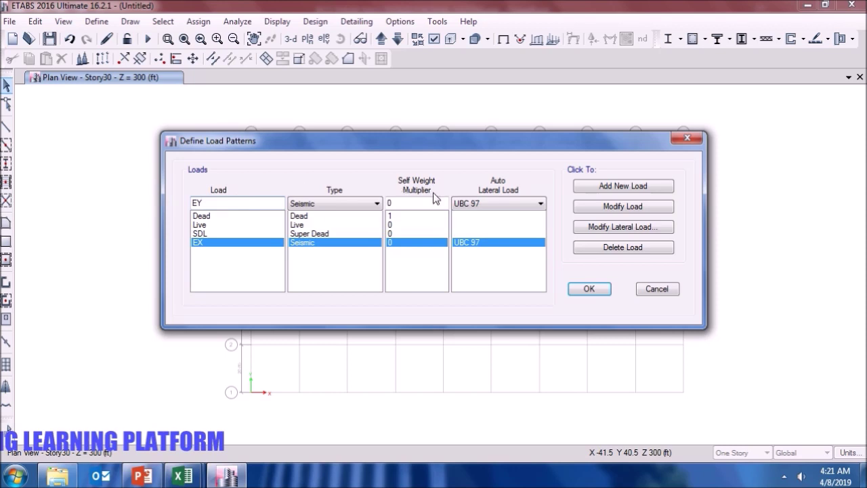
pyautogui.click(624, 185)
pyautogui.click(231, 201)
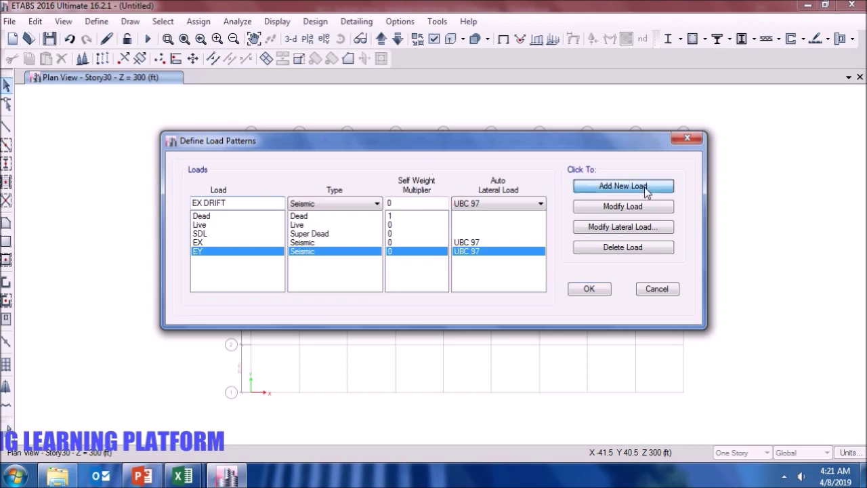
pyautogui.click(623, 185)
# Add a Seismic load pattern named EY DRIFT with UBC 97 as its auto lateral load.
pyautogui.click(198, 203)
pyautogui.press('BackSpace')
pyautogui.write('Y')
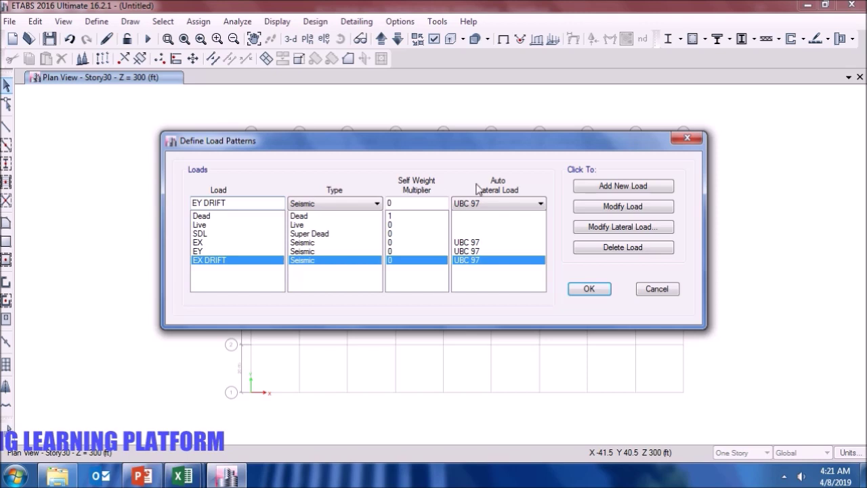
pyautogui.click(623, 188)
# Add a load pattern named WIND of type Wind with UBC 97 as its auto lateral load.
pyautogui.click(254, 204)
pyautogui.moveTo(193, 200); pyautogui.dragTo(254, 204)
pyautogui.write('WIND')
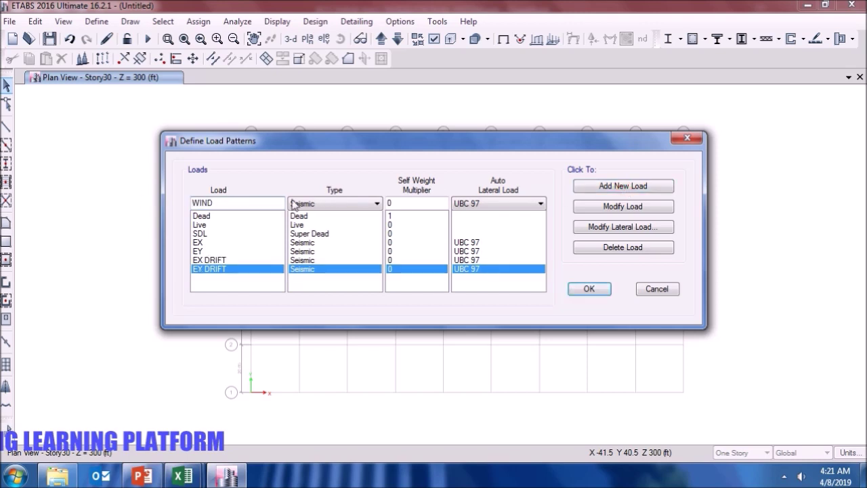
pyautogui.click(366, 203)
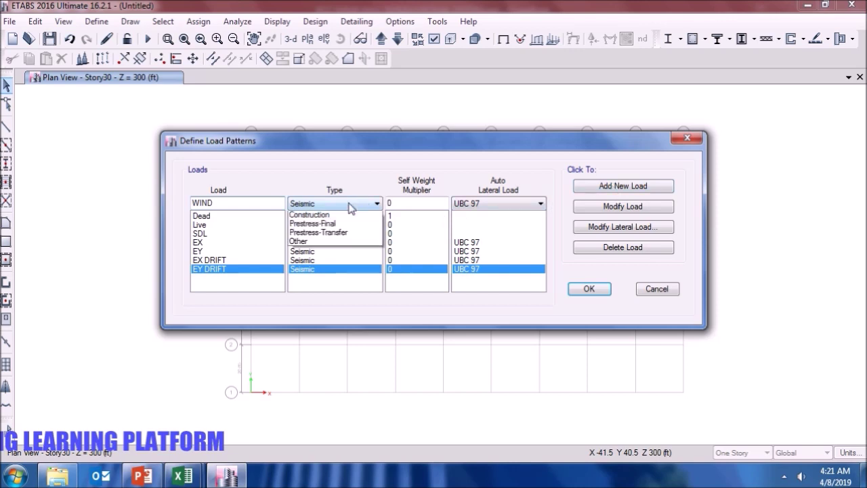
pyautogui.click(341, 285)
pyautogui.click(498, 205)
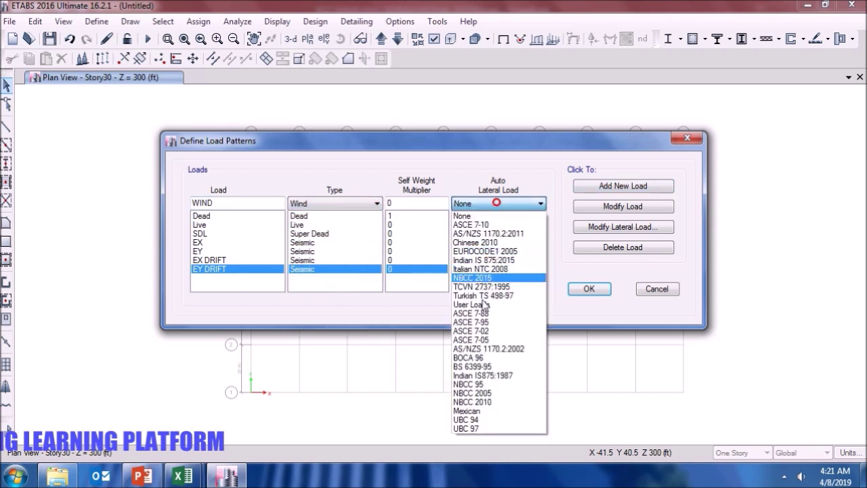
pyautogui.click(601, 186)
# Restrict the EX pattern's lateral load to the X direction and its eccentricities by excluding all three Y direction options.
pyautogui.click(243, 243)
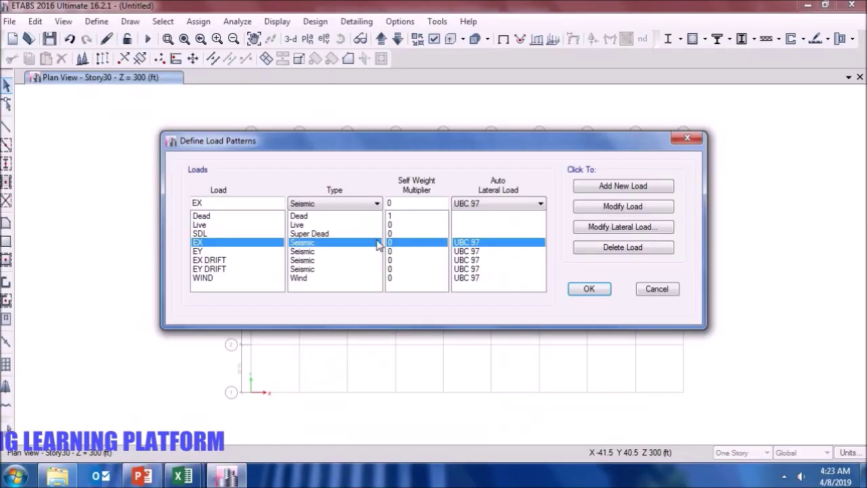
pyautogui.click(615, 227)
pyautogui.click(350, 102)
pyautogui.click(350, 115)
pyautogui.click(348, 129)
# Set the EX pattern's soil profile type to SD and its seismic zone factor to 0.3.
pyautogui.click(589, 125)
pyautogui.click(580, 165)
pyautogui.click(588, 143)
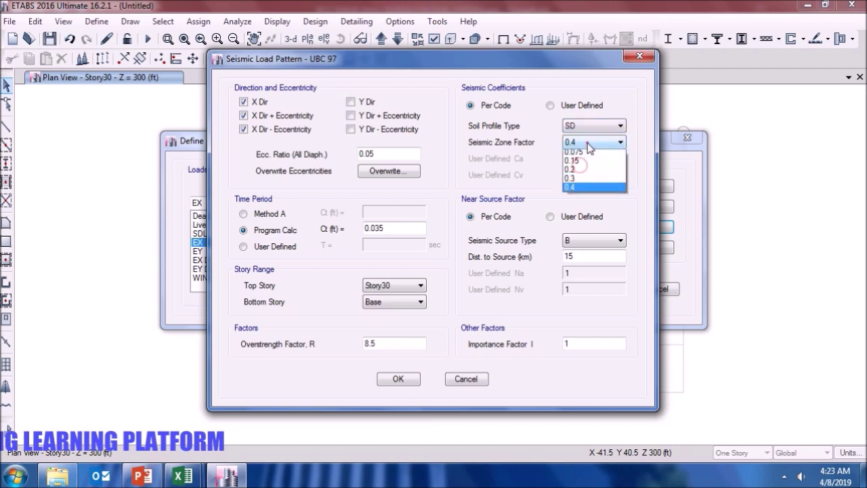
pyautogui.click(586, 179)
# Set the EX pattern's program-calculated period coefficient Ct to 0.02 and accept its seismic load settings.
pyautogui.doubleClick(402, 231)
pyautogui.click(402, 231)
pyautogui.press('BackSpace')
pyautogui.press('BackSpace')
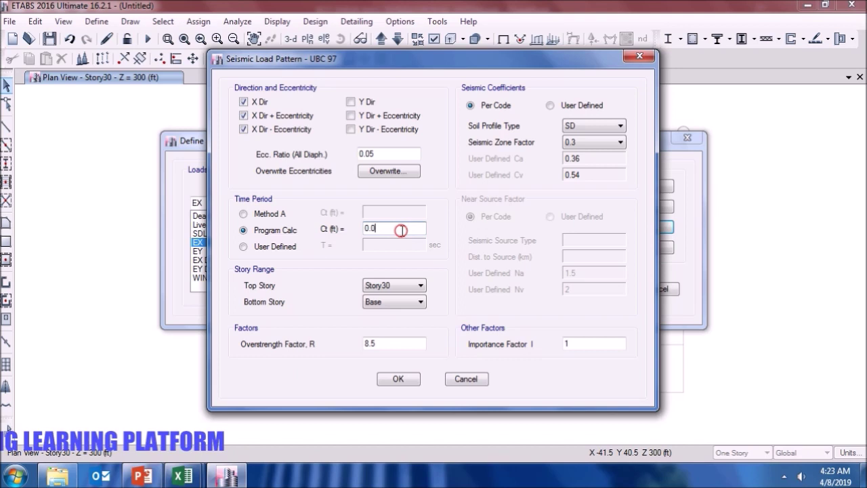
pyautogui.click(400, 344)
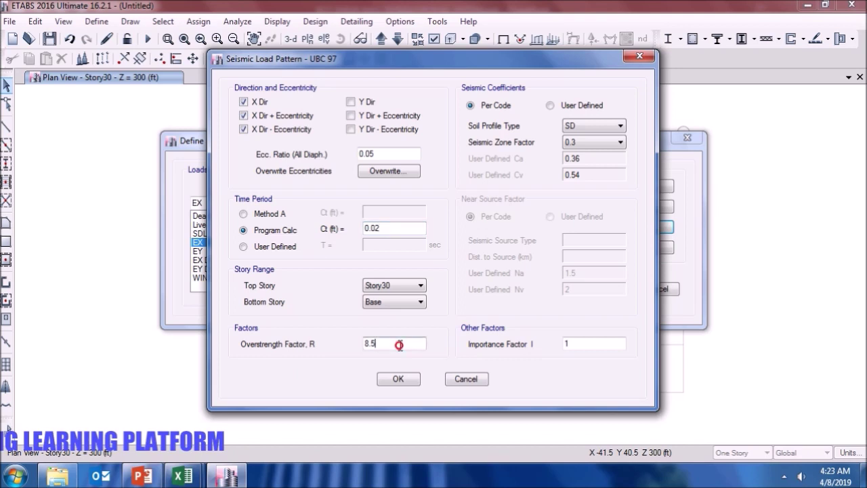
pyautogui.click(399, 379)
# Restrict the EY pattern's lateral load to the Y direction and its eccentricities by excluding all three X direction options.
pyautogui.click(203, 250)
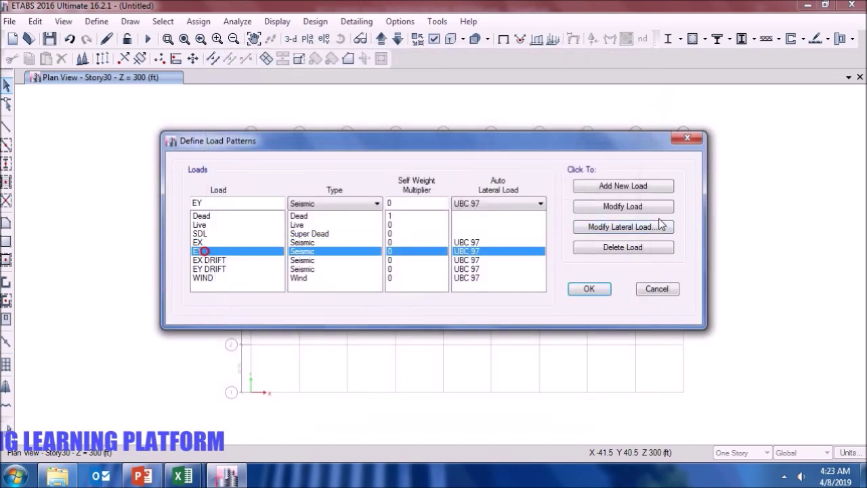
pyautogui.click(619, 227)
pyautogui.click(244, 102)
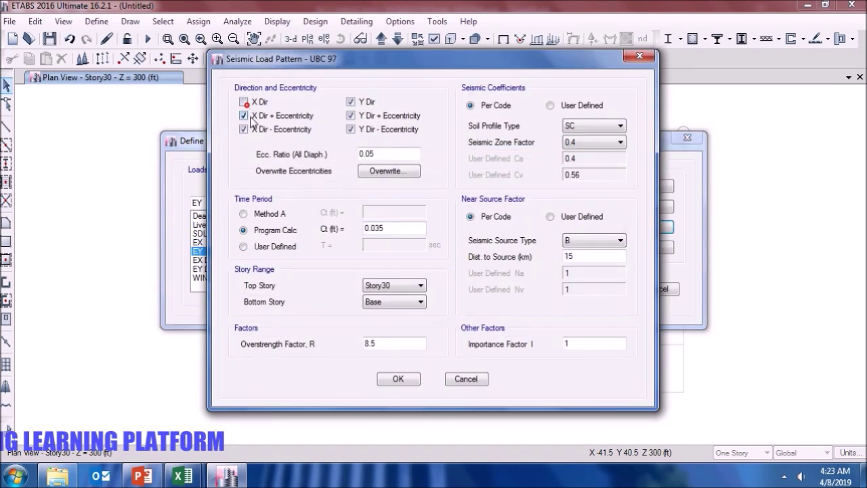
pyautogui.click(244, 116)
pyautogui.click(245, 129)
# Give the EY pattern soil profile type SD, seismic zone factor 0.3 and Ct 0.02, and accept the settings.
pyautogui.click(596, 131)
pyautogui.click(599, 158)
pyautogui.click(589, 141)
pyautogui.click(581, 178)
pyautogui.click(397, 231)
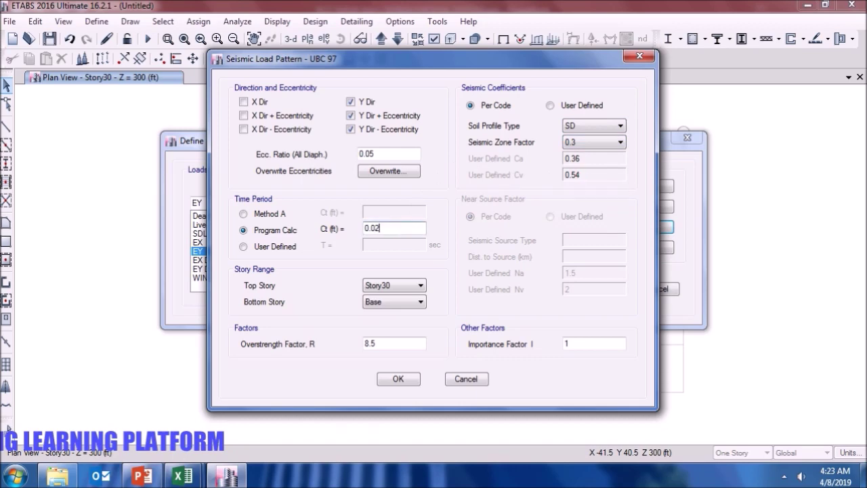
pyautogui.click(412, 381)
# Restrict the EX DRIFT pattern's lateral load to the X direction and its eccentricities by excluding all three Y direction options.
pyautogui.click(309, 261)
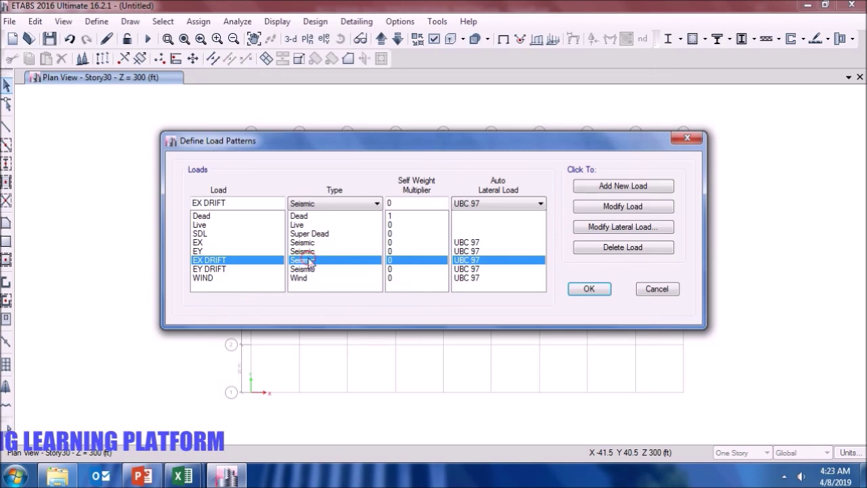
pyautogui.click(626, 227)
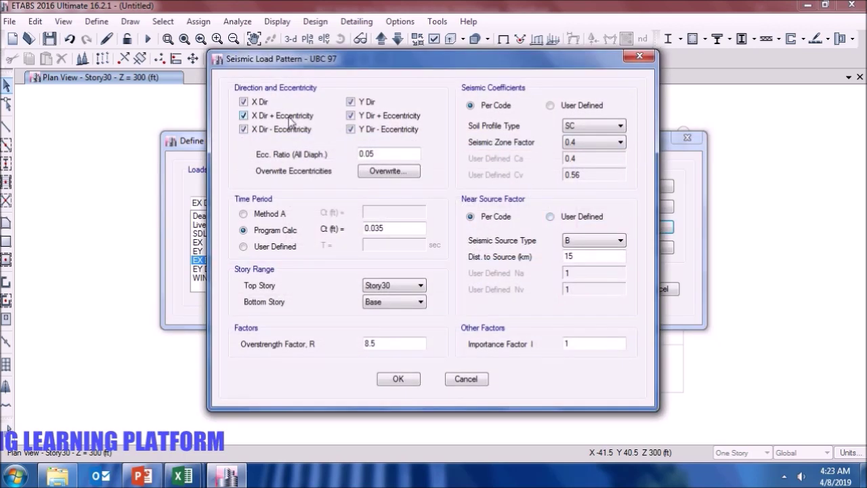
pyautogui.click(361, 102)
pyautogui.click(366, 116)
pyautogui.click(381, 134)
# Give the EX DRIFT pattern soil profile type SD and seismic zone factor 0.3, and accept its seismic load settings.
pyautogui.click(594, 125)
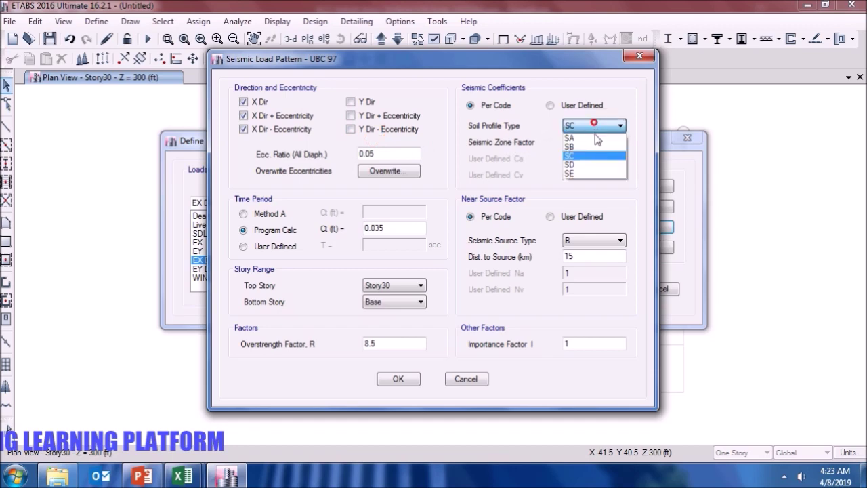
pyautogui.click(596, 164)
pyautogui.click(598, 143)
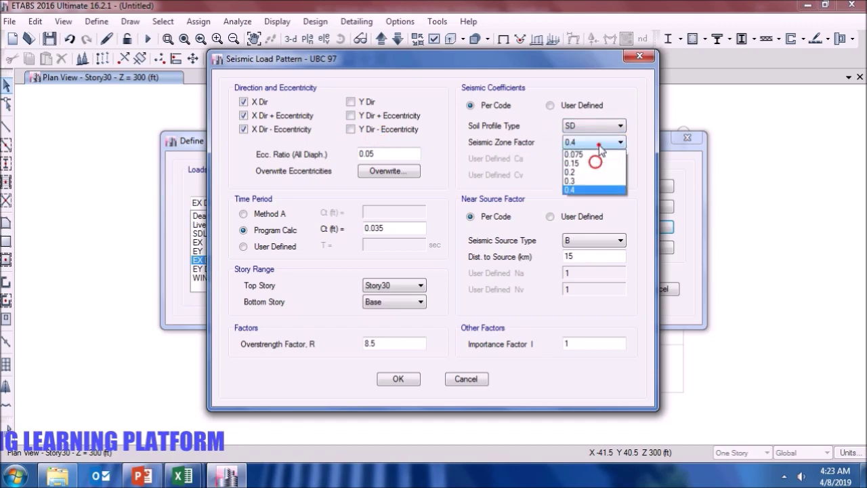
pyautogui.click(596, 181)
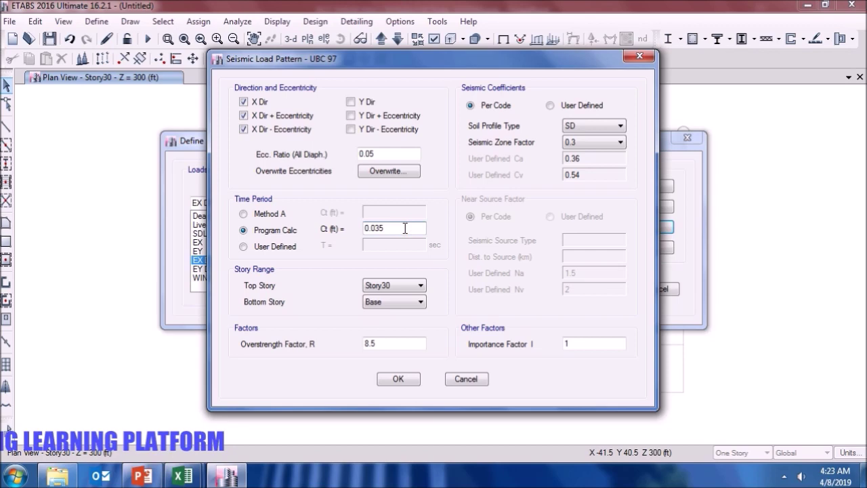
pyautogui.click(399, 376)
# Restrict the EY DRIFT pattern's lateral load to the Y direction and its eccentricities by excluding all three X direction options.
pyautogui.click(312, 271)
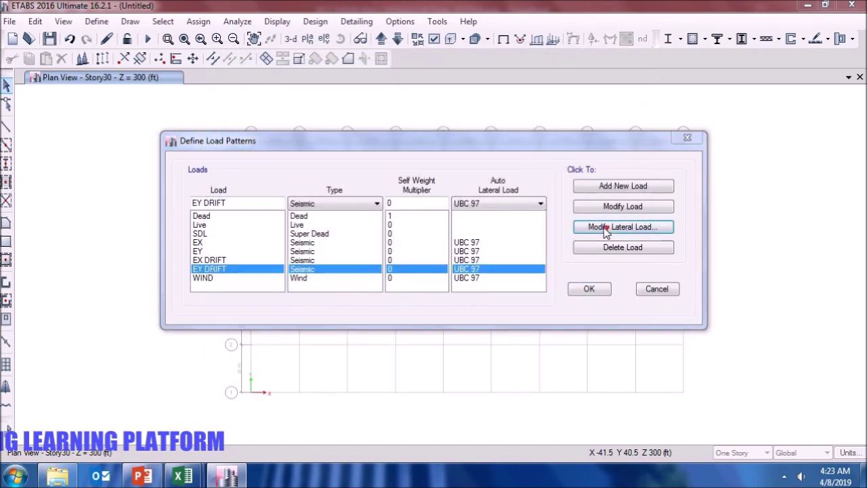
pyautogui.click(606, 227)
pyautogui.click(256, 102)
pyautogui.click(256, 114)
pyautogui.click(263, 128)
# Set the EY DRIFT pattern's soil profile type to SD and its seismic zone factor to 0.3.
pyautogui.click(590, 126)
pyautogui.click(584, 149)
pyautogui.click(591, 142)
pyautogui.click(580, 181)
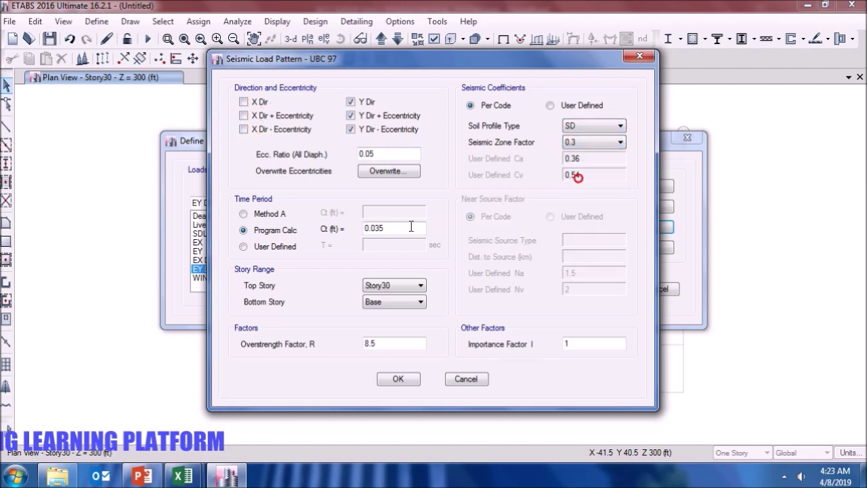
# Set the EY DRIFT pattern's Ct to 0.02 and accept all the load pattern definitions.
pyautogui.click(402, 229)
pyautogui.press('BackSpace')
pyautogui.press('BackSpace')
pyautogui.write('2')
pyautogui.click(399, 380)
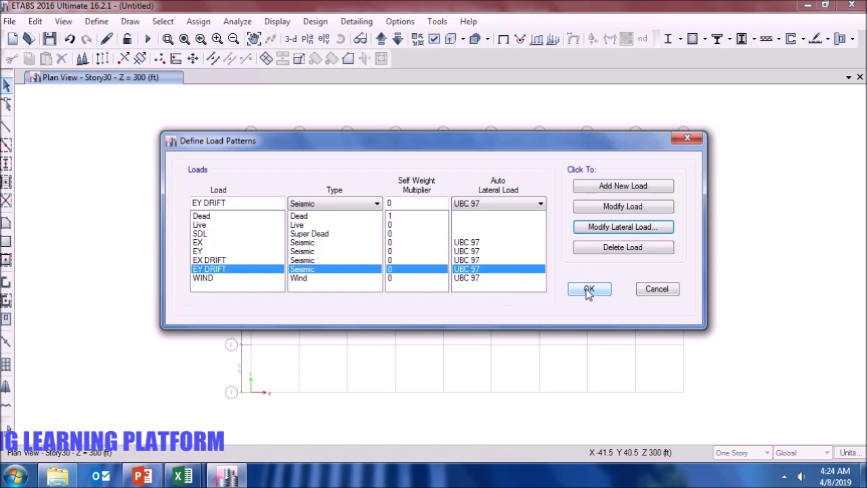
pyautogui.click(588, 289)
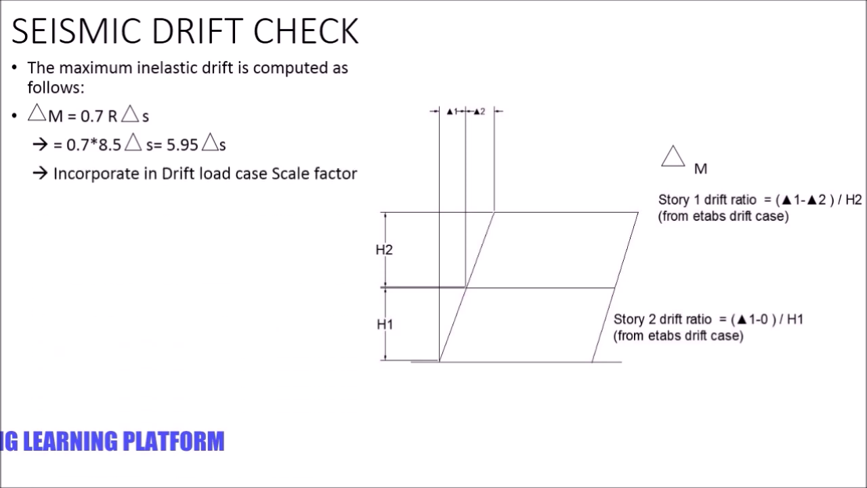
# Switch back to ETABS and set the EX DRIFT load case's design load type to user-defined Other.
pyautogui.hotkey('alt', 'Tab')
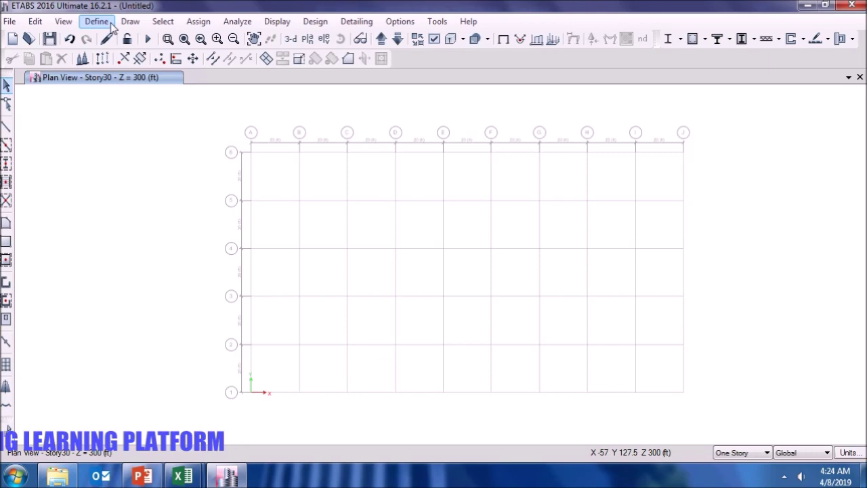
pyautogui.click(108, 22)
pyautogui.click(169, 342)
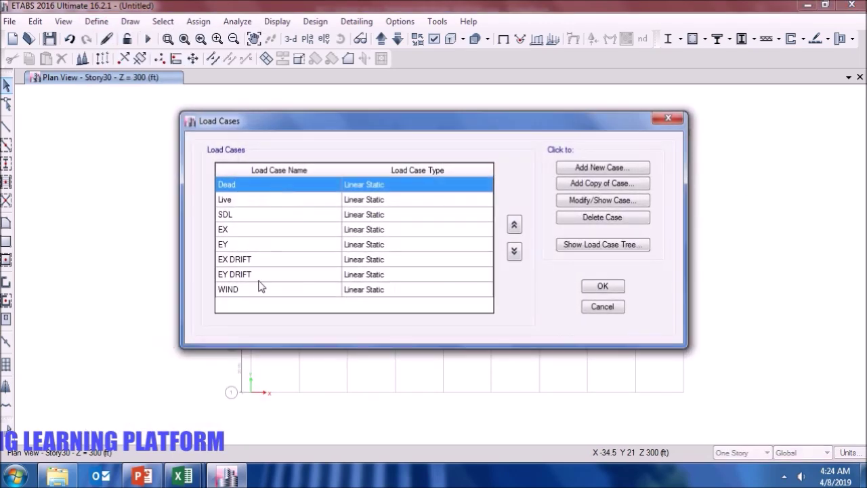
pyautogui.click(274, 259)
pyautogui.click(566, 200)
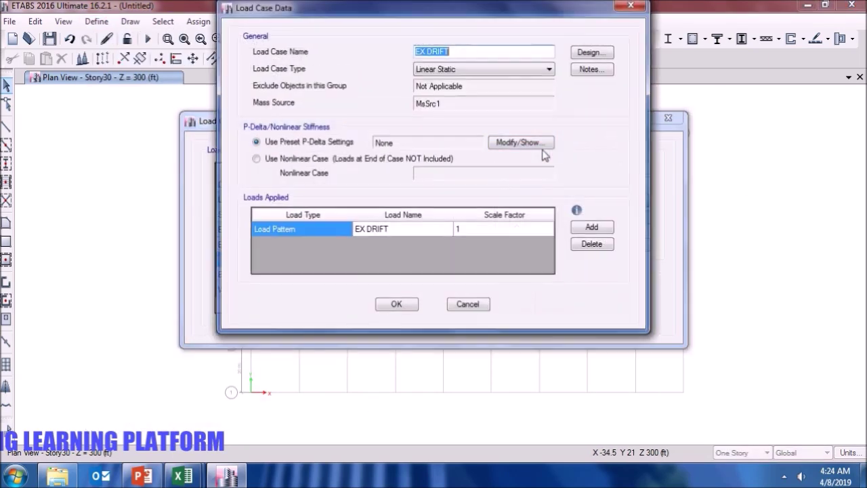
pyautogui.click(465, 69)
pyautogui.click(466, 68)
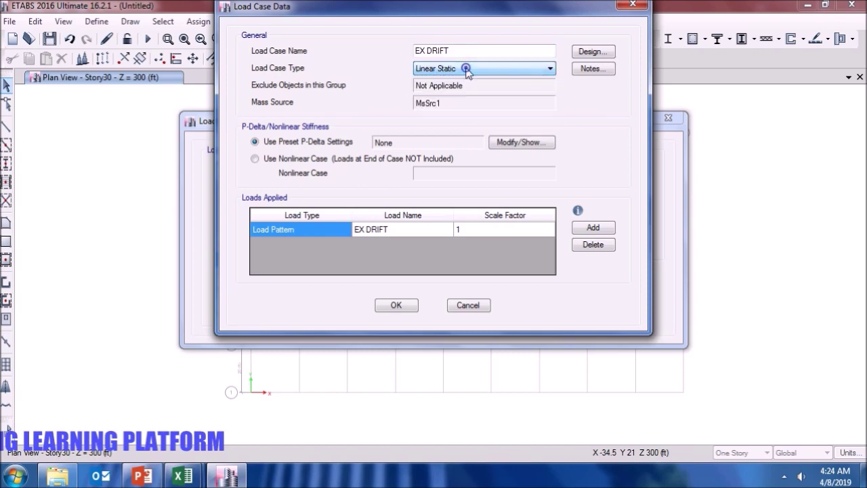
pyautogui.click(593, 52)
pyautogui.click(342, 230)
pyautogui.click(447, 231)
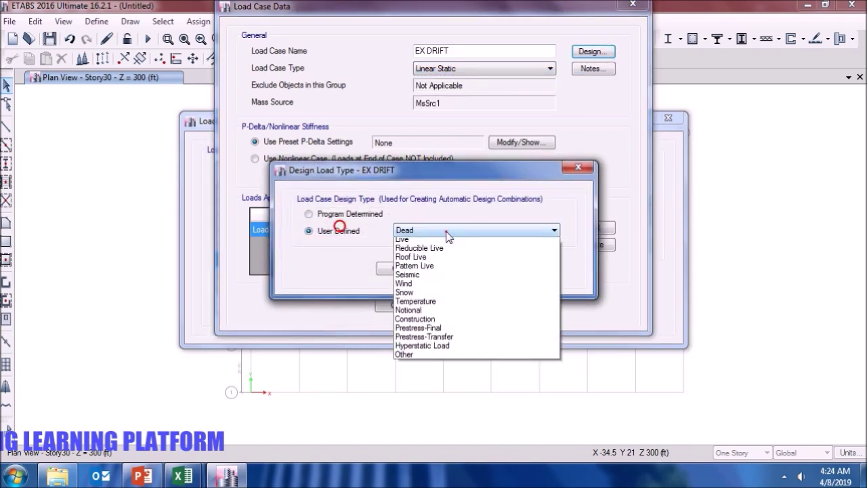
pyautogui.click(412, 368)
pyautogui.click(403, 271)
# Set the EX DRIFT load case's scale factor to 5.95 and accept the load case data.
pyautogui.click(486, 224)
pyautogui.write('5.95')
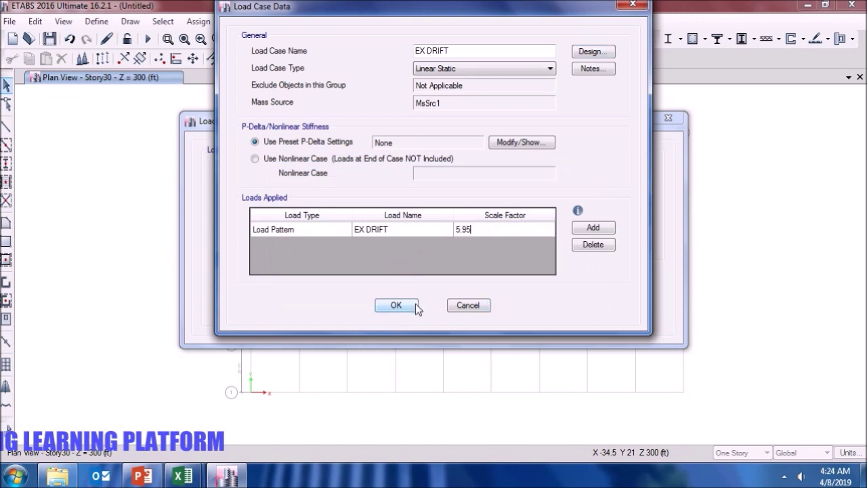
pyautogui.click(413, 306)
# Set the scale factor of the EY DRIFT load case to 5.95.
pyautogui.click(376, 275)
pyautogui.click(629, 199)
pyautogui.click(499, 228)
pyautogui.write('5.')
# Set the EY DRIFT load case's design load type to user-defined Other and accept the load cases.
pyautogui.click(592, 51)
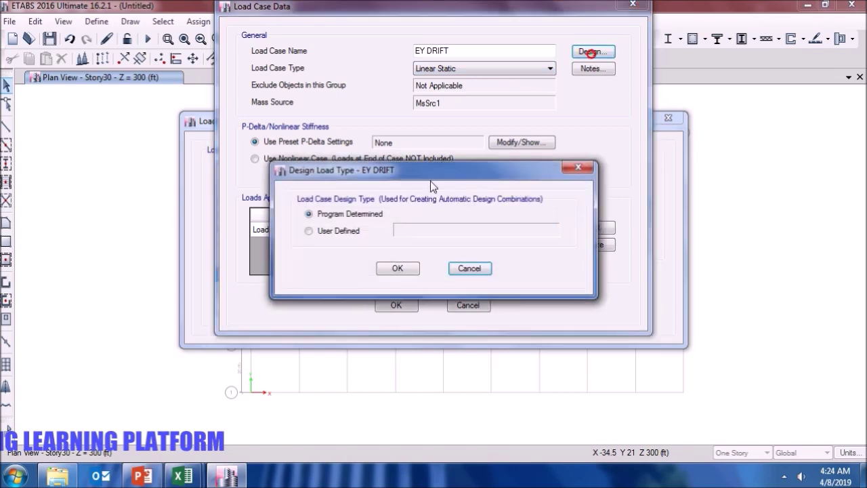
pyautogui.click(349, 233)
pyautogui.click(451, 231)
pyautogui.click(425, 373)
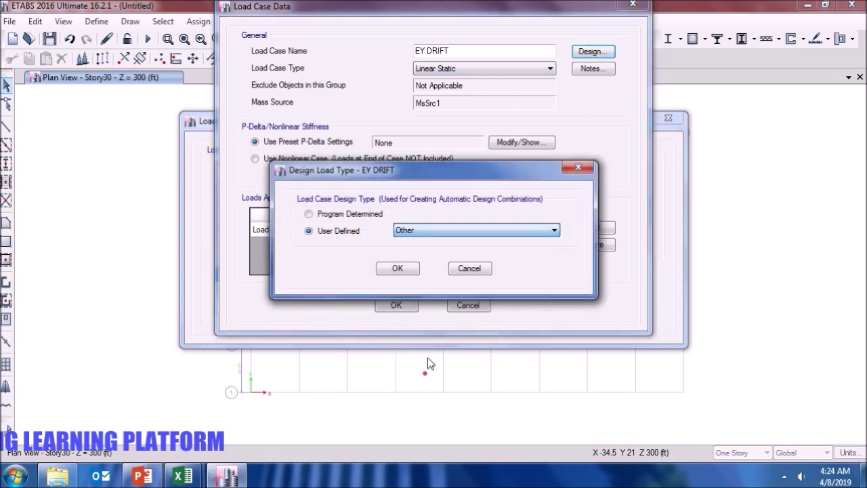
pyautogui.click(397, 268)
pyautogui.click(397, 305)
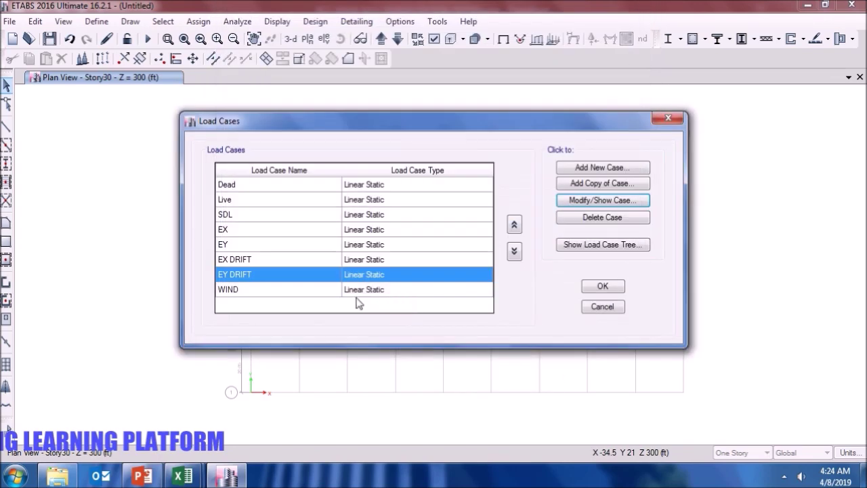
pyautogui.click(617, 289)
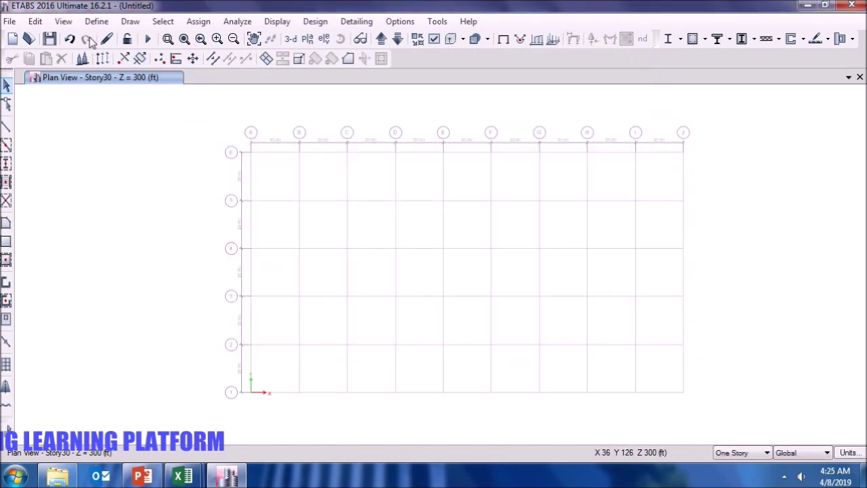
# Base the MsSrc1 mass source on specified load patterns instead of element self mass and additional mass.
pyautogui.click(96, 21)
pyautogui.click(156, 257)
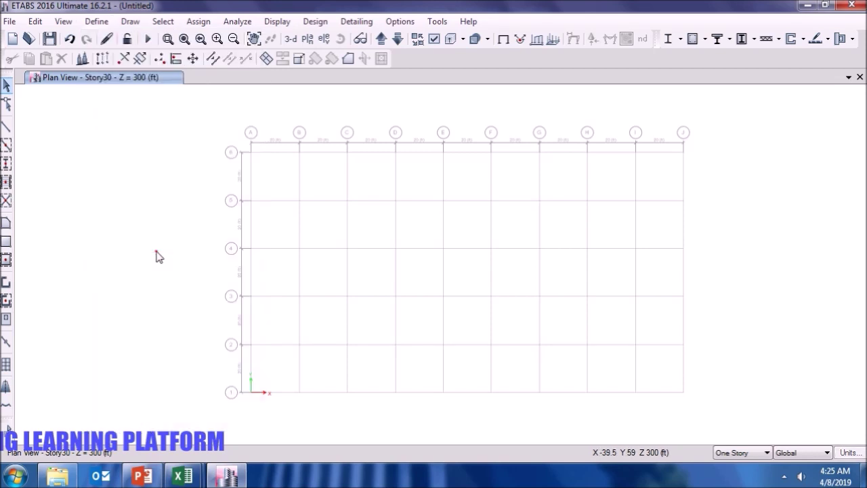
pyautogui.click(501, 214)
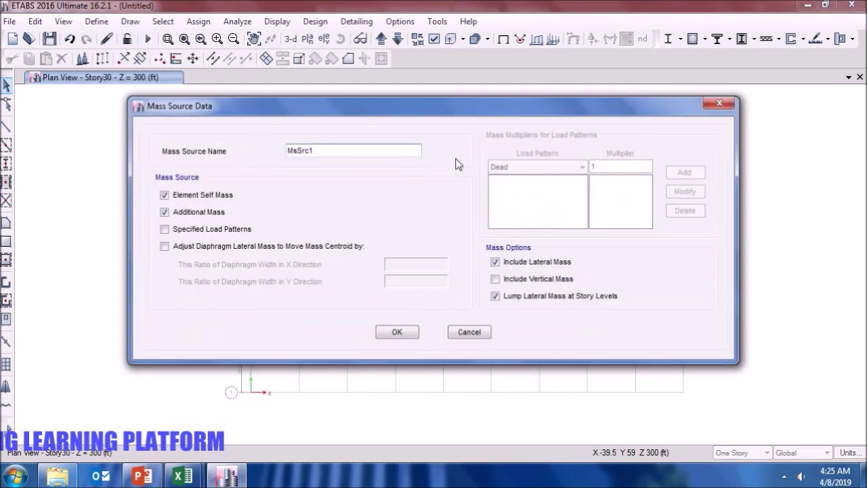
pyautogui.click(195, 212)
pyautogui.click(199, 195)
pyautogui.click(208, 228)
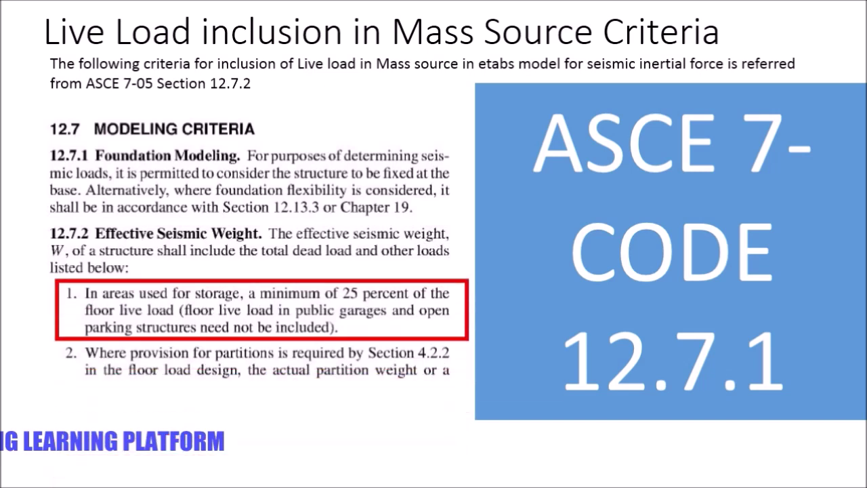
# Return to ETABS and add the Dead and SDL load patterns to the mass source with a multiplier of 1 each.
pyautogui.press('Right')
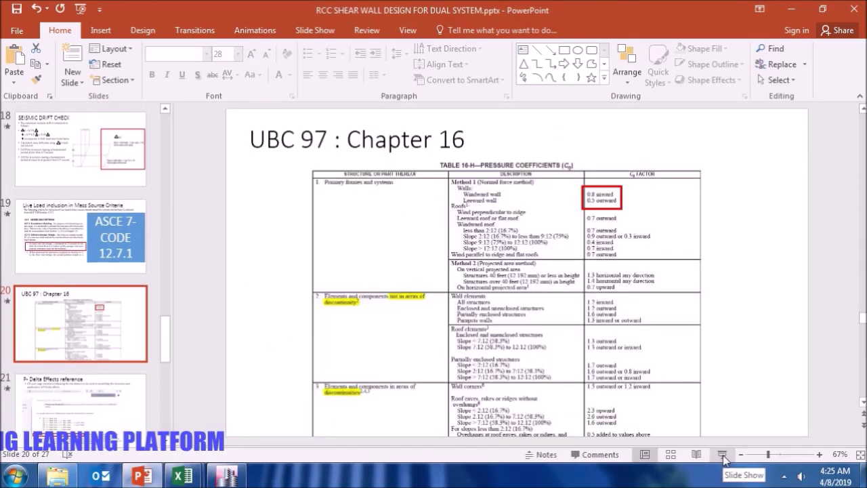
pyautogui.click(226, 477)
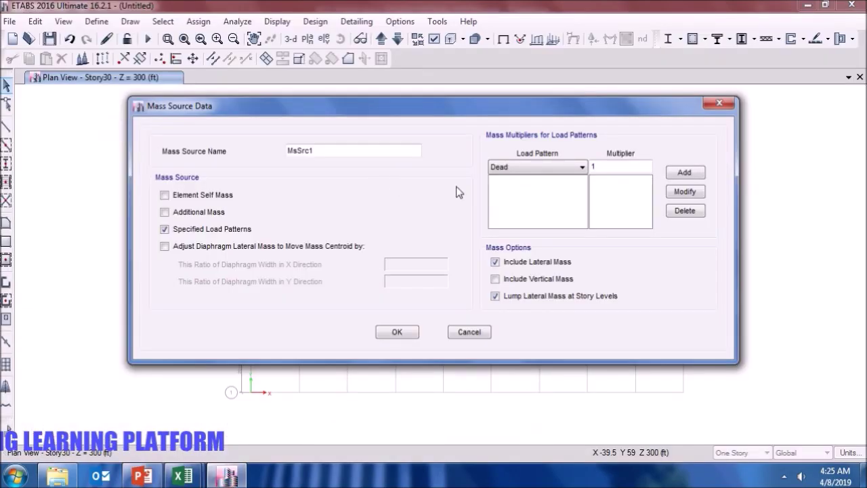
pyautogui.click(702, 176)
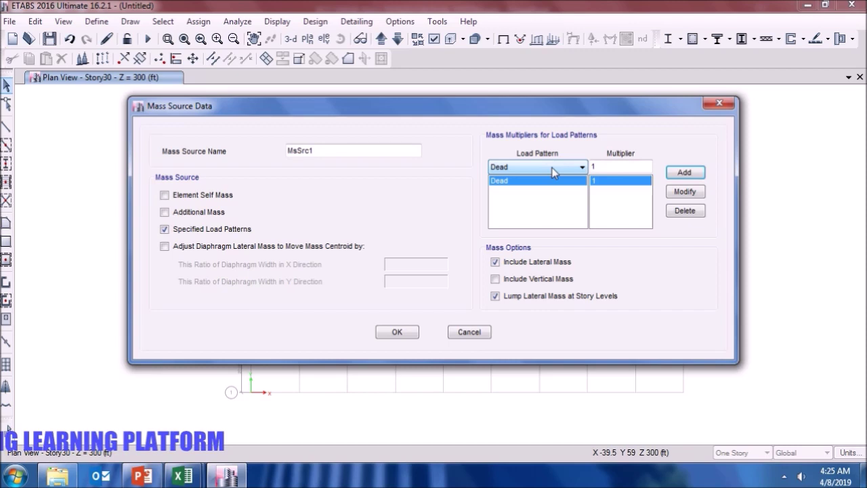
pyautogui.click(553, 173)
pyautogui.click(546, 197)
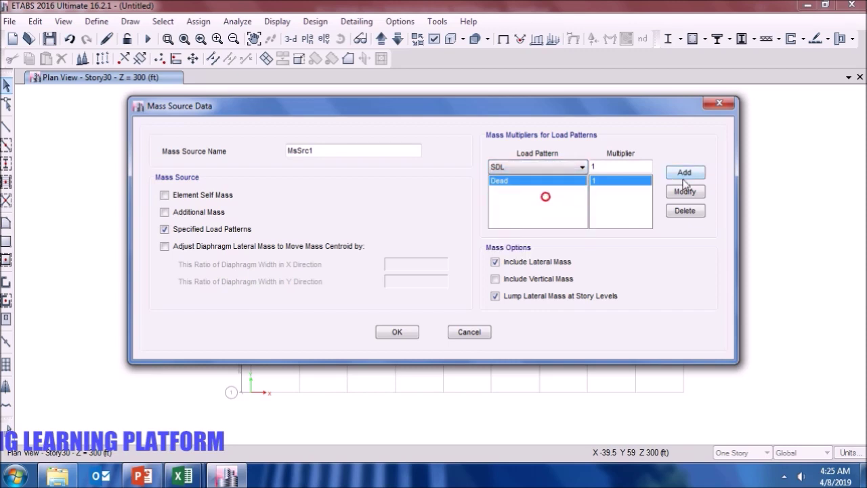
pyautogui.click(684, 173)
# Add the Live load pattern to the mass source with a multiplier of 0.25 and accept the mass source definition.
pyautogui.click(559, 166)
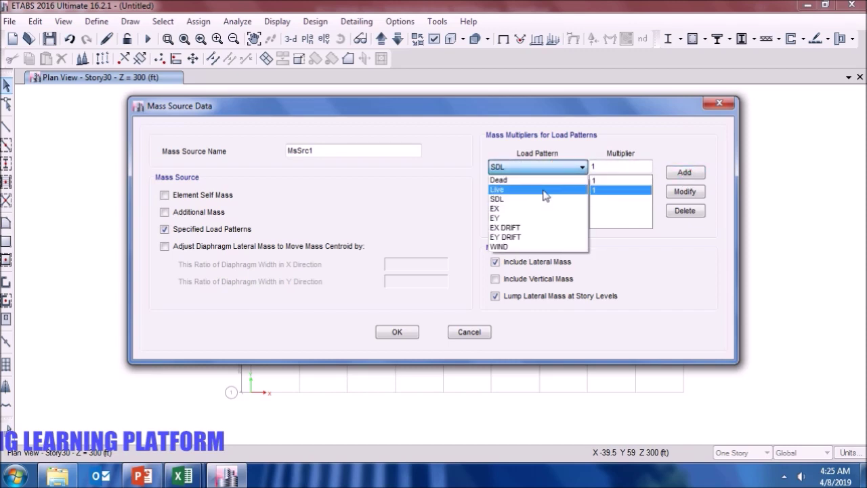
pyautogui.click(546, 196)
pyautogui.doubleClick(616, 170)
pyautogui.write('0.2')
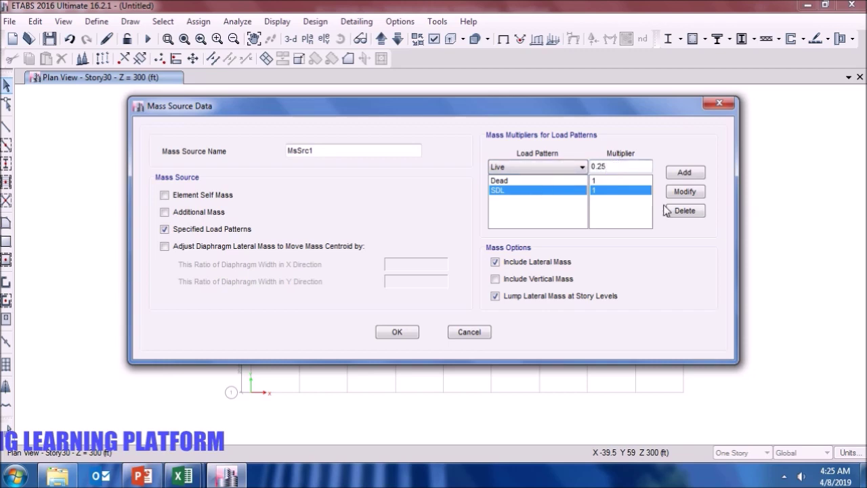
pyautogui.write('5')
pyautogui.click(684, 172)
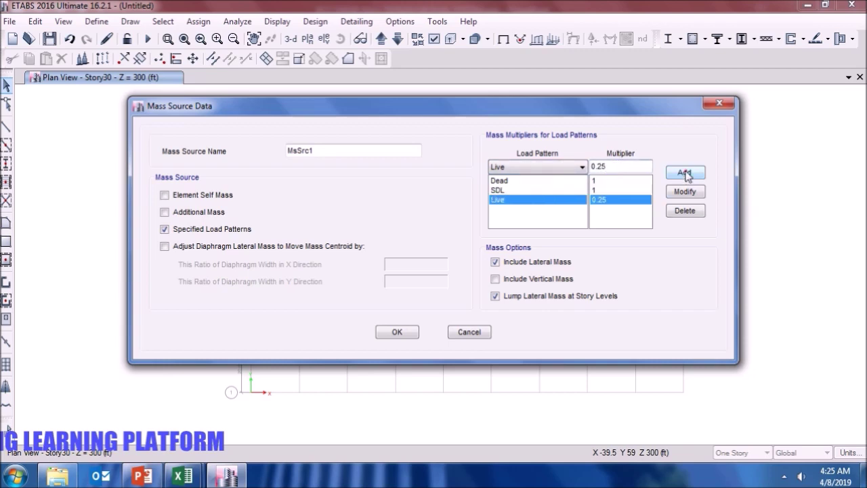
pyautogui.click(396, 336)
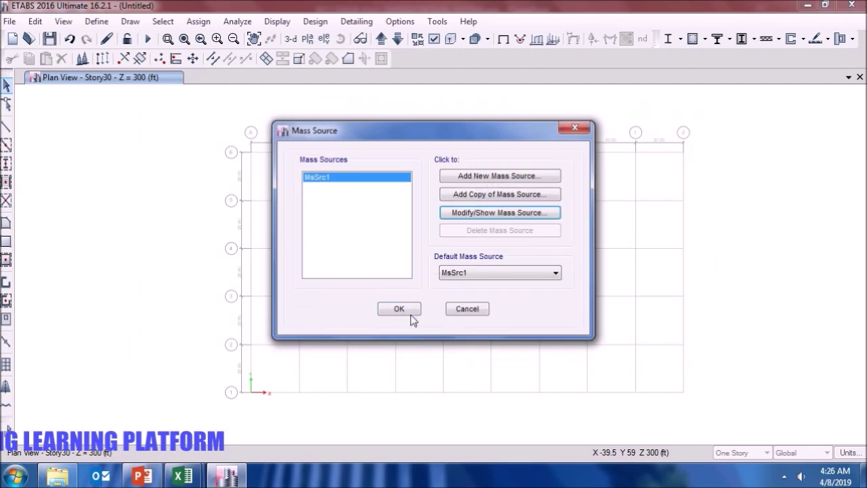
pyautogui.click(405, 308)
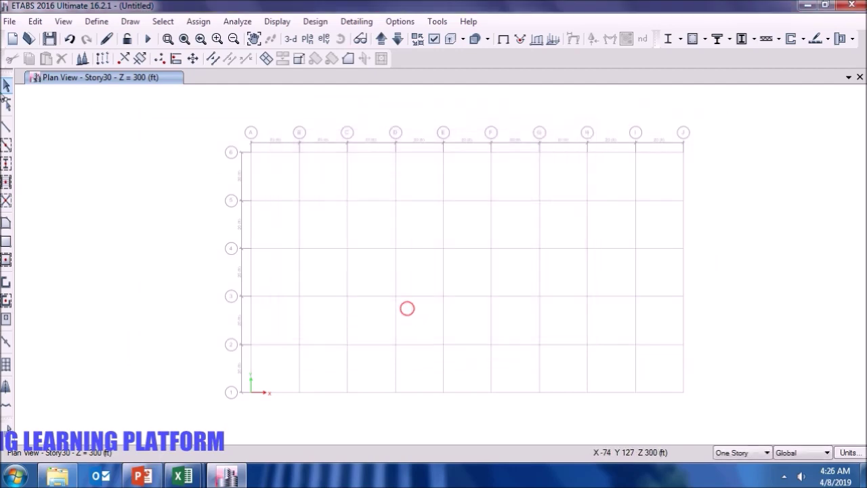
# Quick-draw C36X18 columns at a 90 degree angle at every grid intersection along gridlines 6 and 1.
pyautogui.click(6, 163)
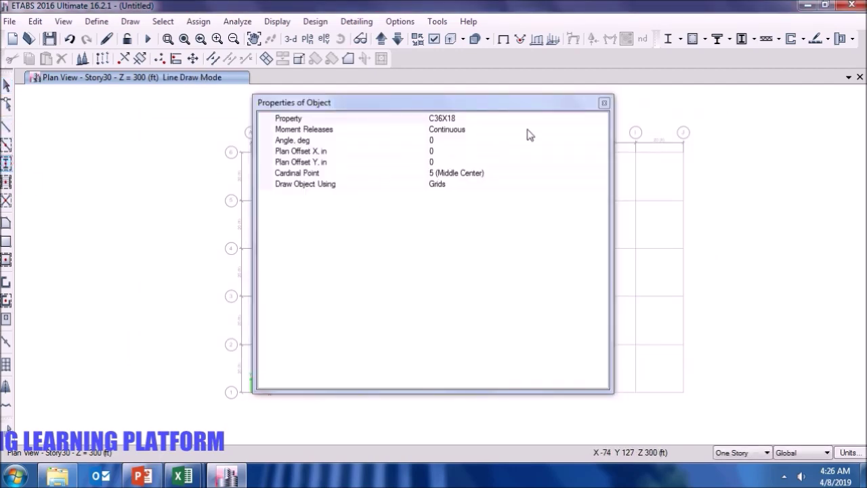
pyautogui.click(603, 103)
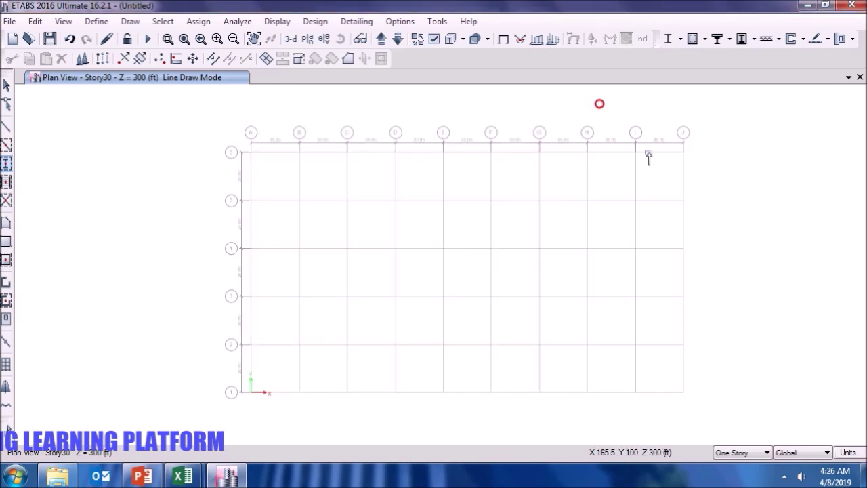
pyautogui.click(6, 163)
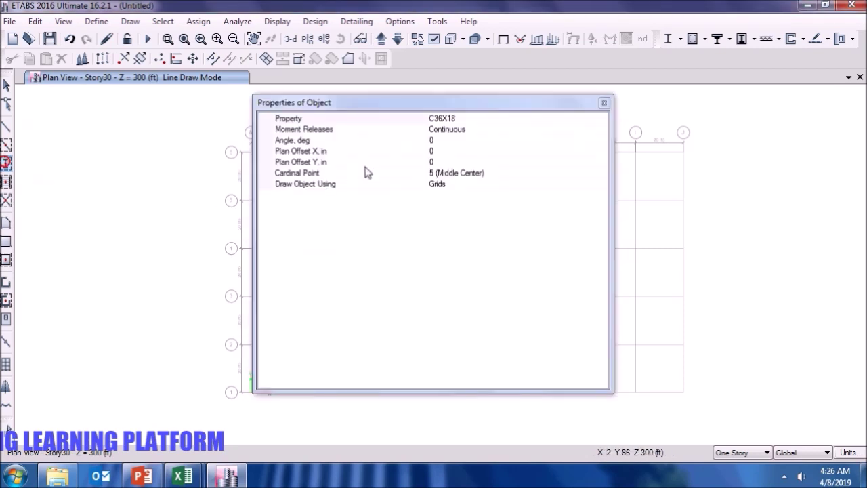
pyautogui.click(443, 140)
pyautogui.write('9')
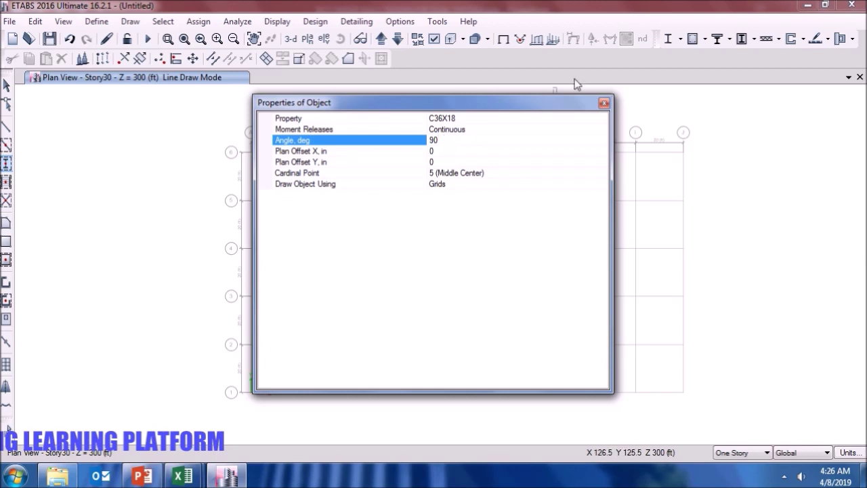
pyautogui.click(603, 104)
pyautogui.moveTo(713, 167); pyautogui.dragTo(245, 133)
pyautogui.moveTo(716, 410); pyautogui.dragTo(234, 352)
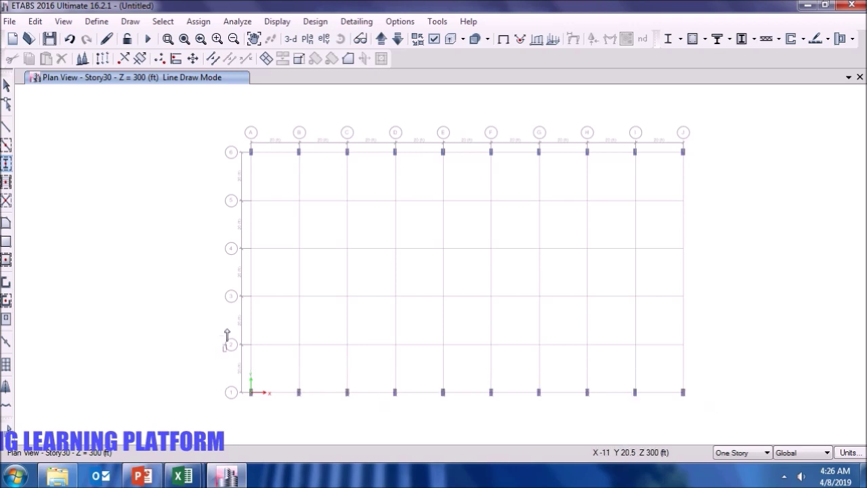
# Quick-draw C24X18 columns at gridlines 2 to 5 along gridlines J and A.
pyautogui.click(6, 164)
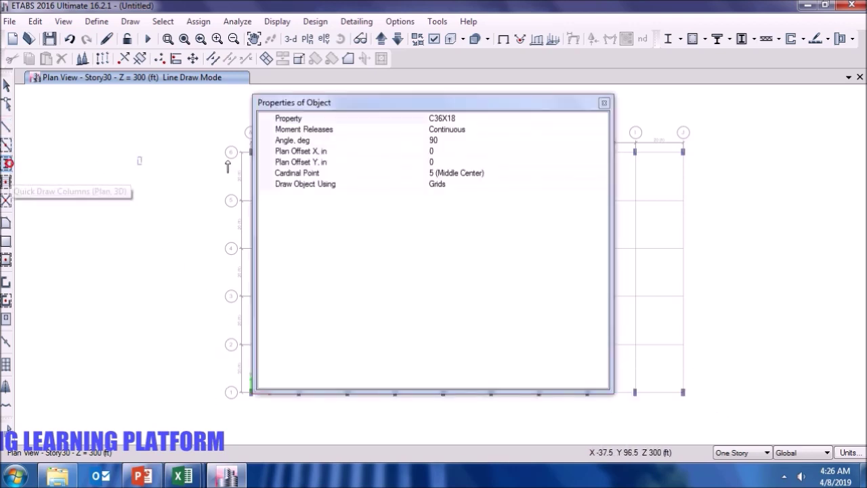
pyautogui.click(601, 118)
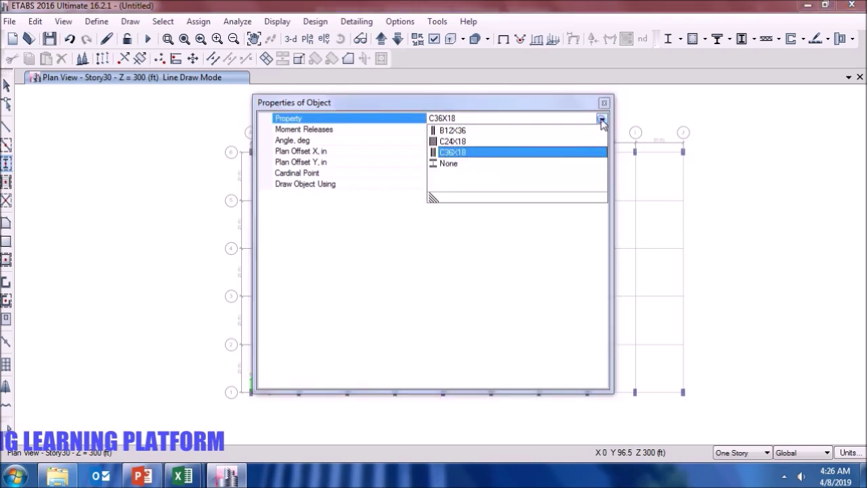
pyautogui.click(456, 142)
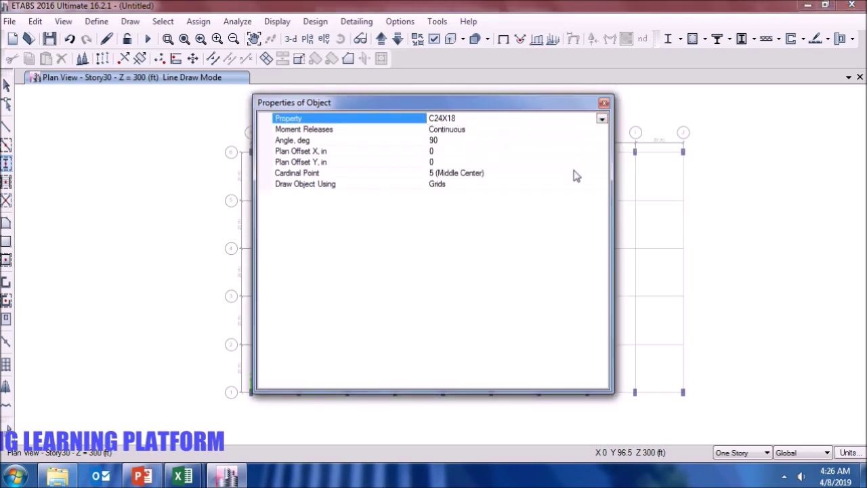
pyautogui.moveTo(691, 361); pyautogui.dragTo(665, 190)
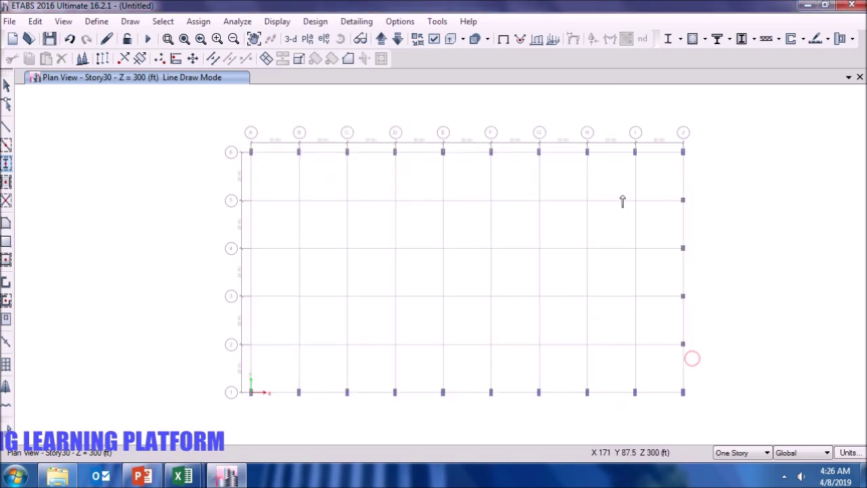
pyautogui.moveTo(269, 362); pyautogui.dragTo(237, 193)
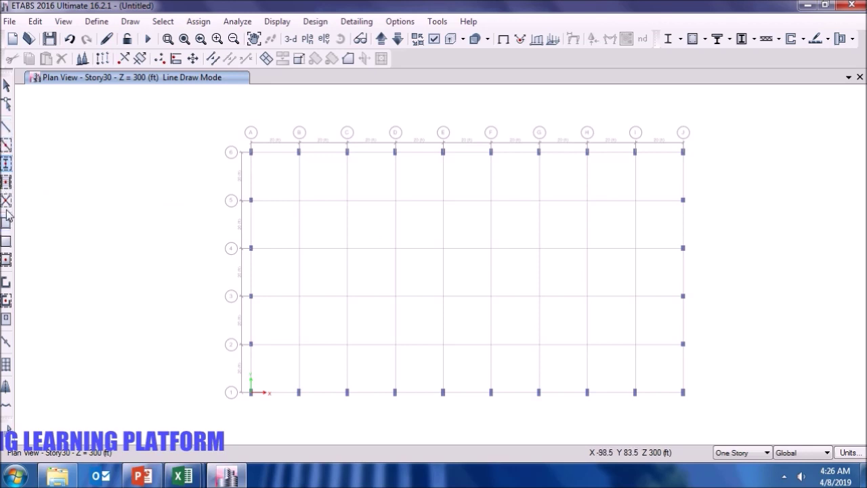
# Quick-draw AUTOSELECT pier walls in a C-shape: gridlines 5 and 2 from C to E, and gridline C from 5 to 2.
pyautogui.click(6, 285)
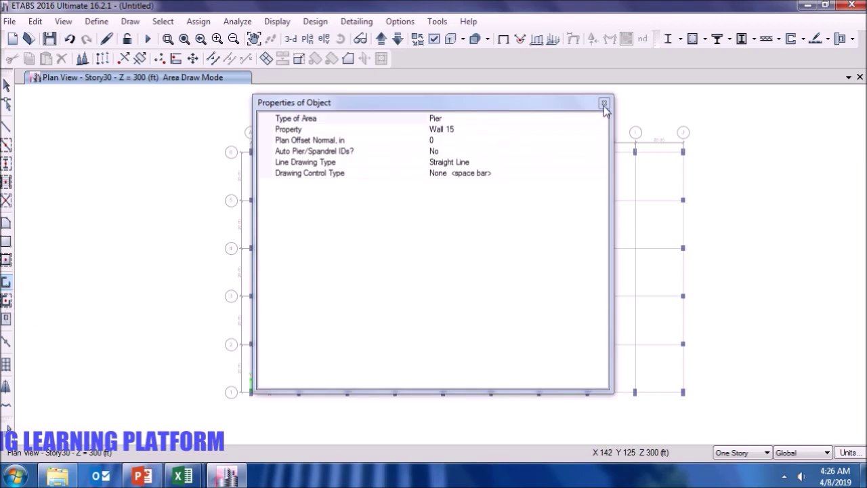
pyautogui.click(604, 103)
pyautogui.click(7, 297)
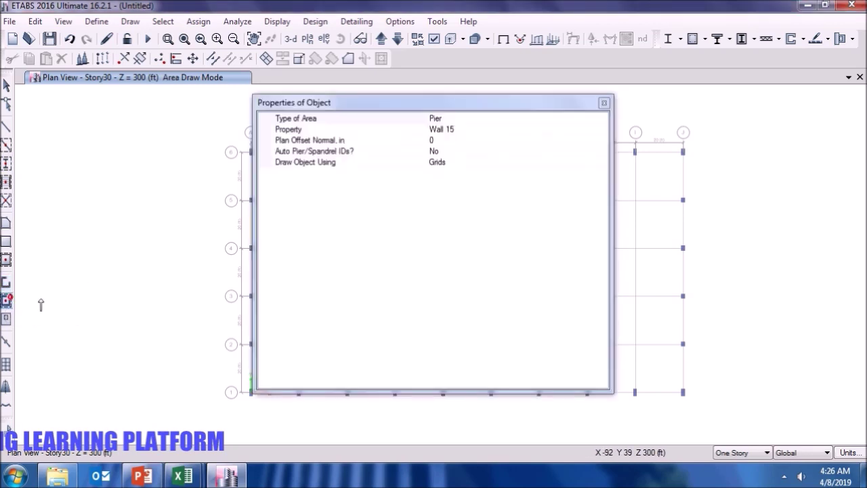
pyautogui.click(601, 129)
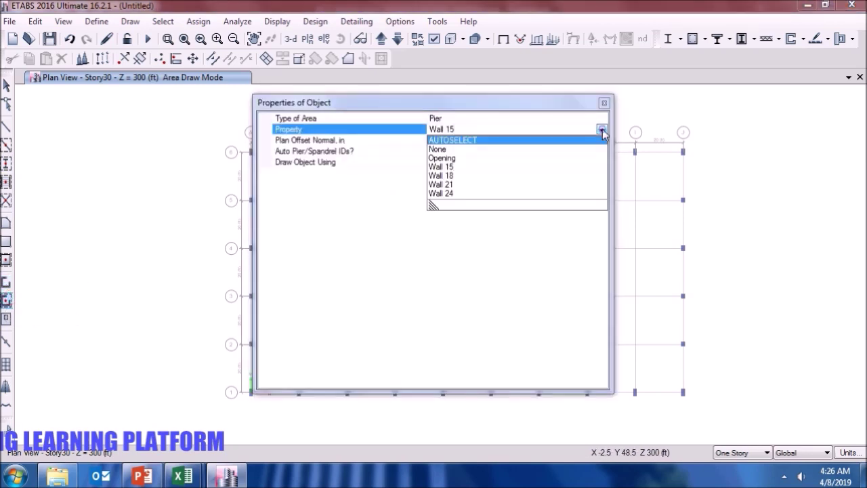
pyautogui.click(453, 140)
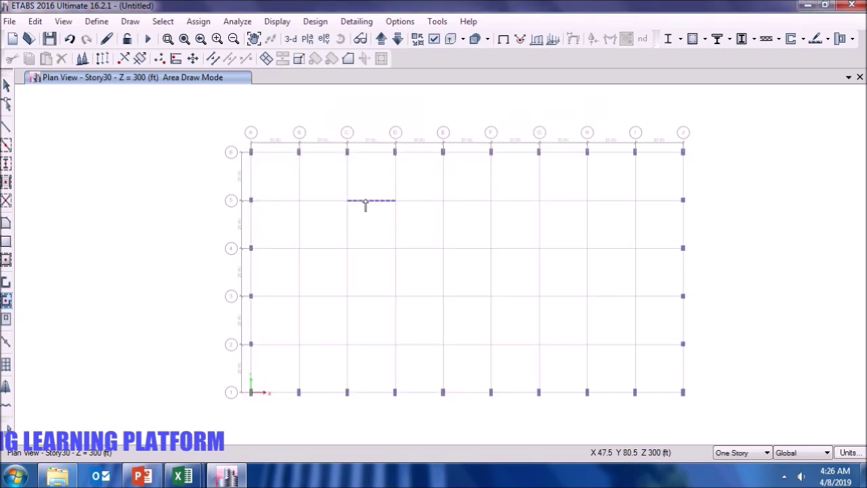
pyautogui.click(366, 201)
pyautogui.click(409, 202)
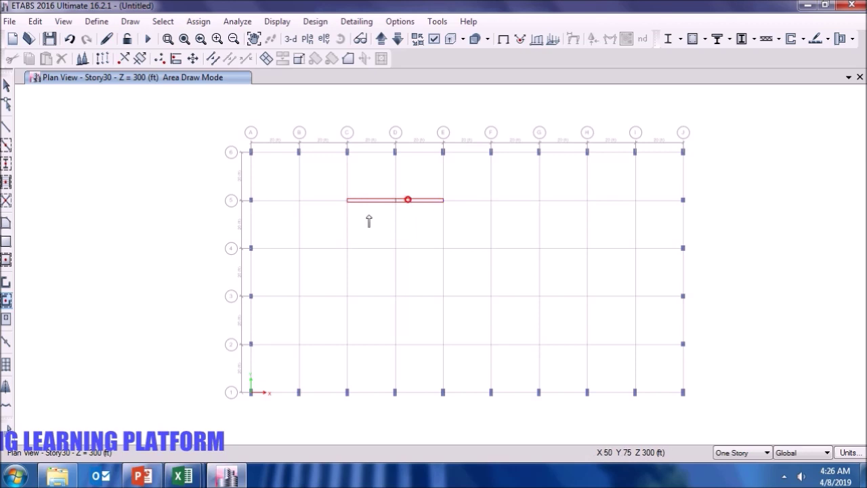
pyautogui.click(348, 225)
pyautogui.click(348, 275)
pyautogui.click(347, 326)
pyautogui.click(381, 345)
pyautogui.click(428, 345)
# Draw the mirrored C-shaped walls: gridlines 5 and 2 from F to H, and gridline H from 5 to 2.
pyautogui.click(515, 202)
pyautogui.click(565, 201)
pyautogui.click(586, 219)
pyautogui.click(587, 277)
pyautogui.click(586, 319)
pyautogui.click(560, 344)
pyautogui.click(520, 344)
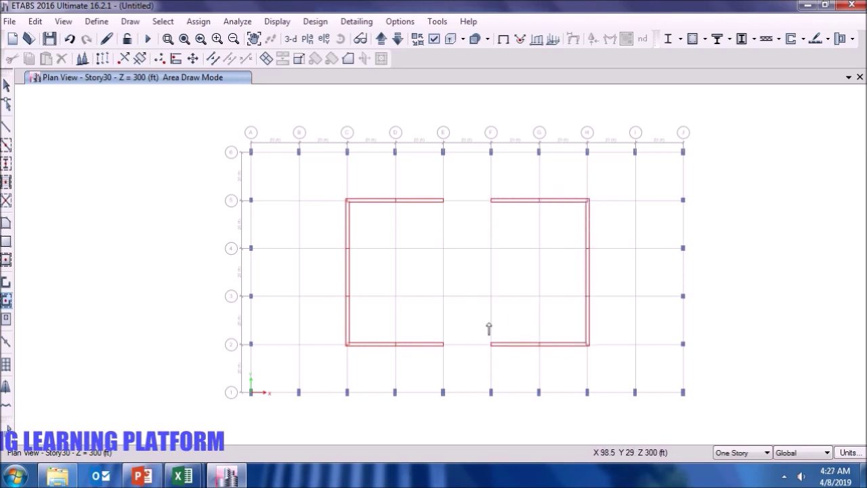
pyautogui.press('Escape')
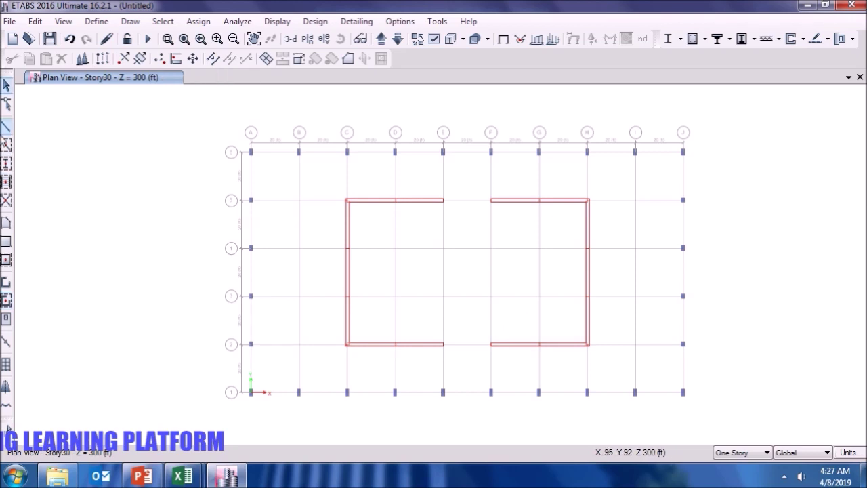
# Quick-draw B12X36 beams along gridline 6, in the H–J bays between gridlines 5 and 6, and in the A–C bays between gridlines 1 and 2.
pyautogui.click(6, 145)
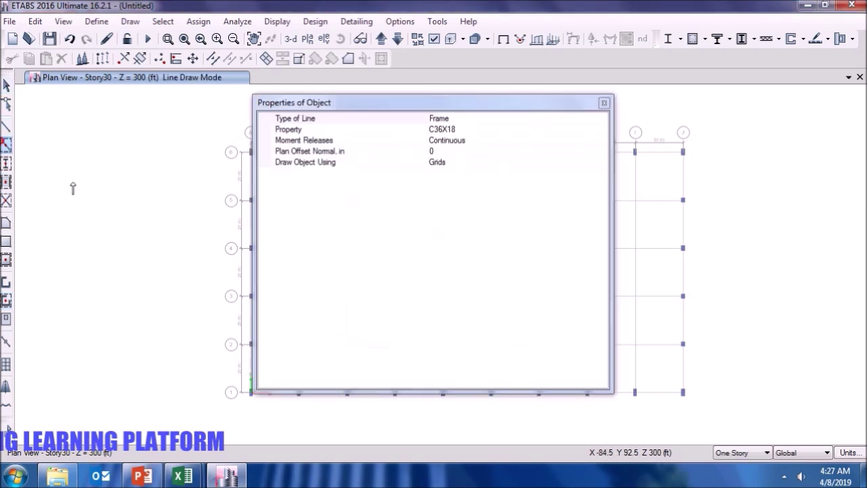
pyautogui.click(601, 129)
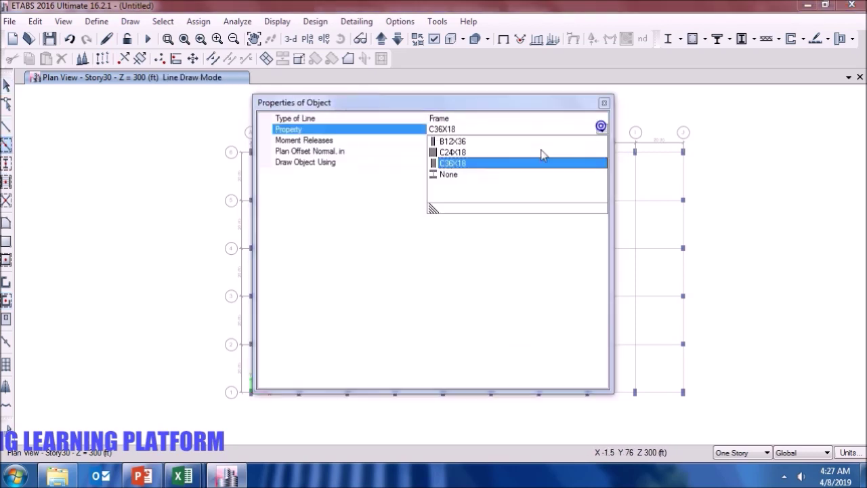
pyautogui.click(468, 140)
pyautogui.moveTo(577, 108)
pyautogui.mouseDown()
pyautogui.moveTo(191, 253)
pyautogui.moveTo(125, 262)
pyautogui.mouseUp()
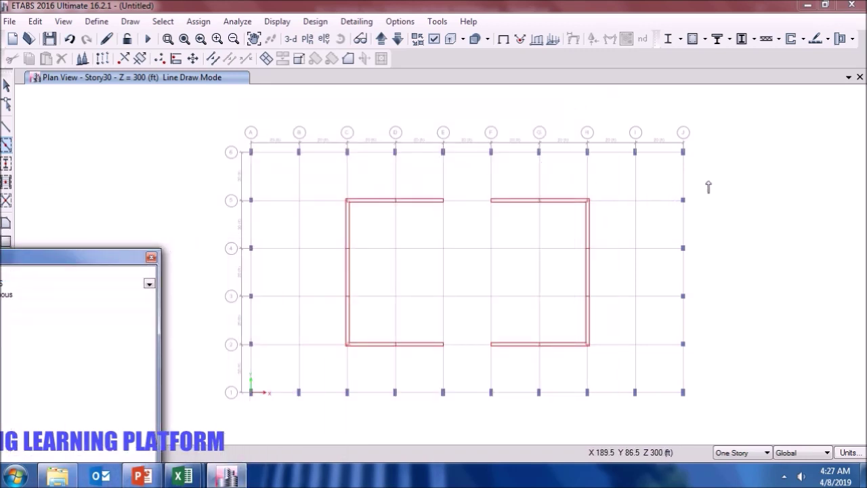
pyautogui.moveTo(705, 212)
pyautogui.mouseDown()
pyautogui.moveTo(557, 140)
pyautogui.moveTo(634, 135)
pyautogui.moveTo(623, 131)
pyautogui.moveTo(215, 130)
pyautogui.mouseUp()
pyautogui.moveTo(360, 414); pyautogui.dragTo(239, 335)
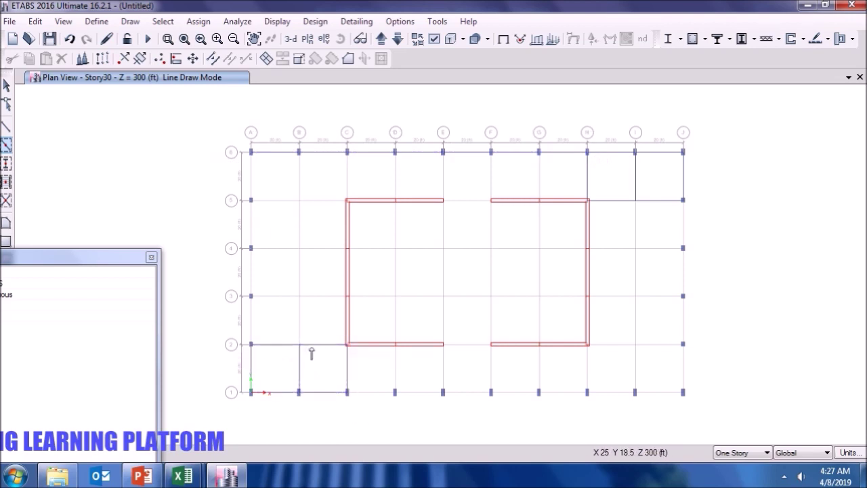
# Add beams along gridlines A and B from 2 to 6, and along gridlines 3, 4 and 5 from A to C.
pyautogui.moveTo(310, 352); pyautogui.dragTo(294, 206)
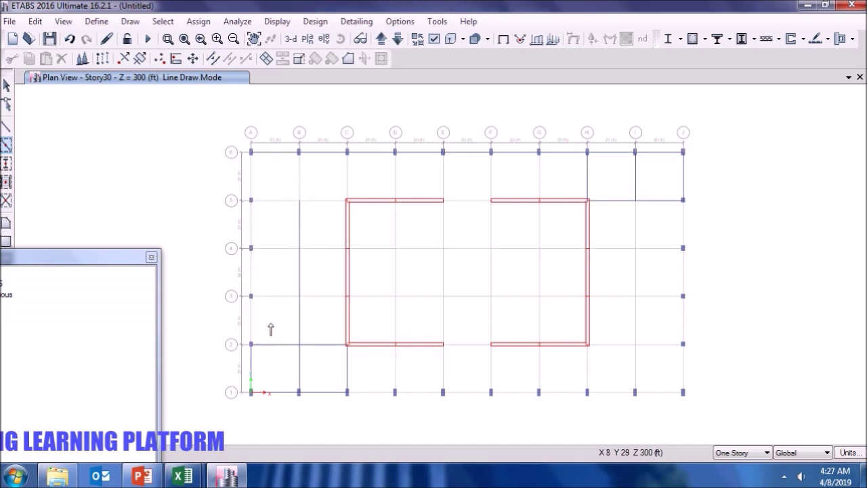
pyautogui.moveTo(258, 364); pyautogui.dragTo(255, 144)
pyautogui.moveTo(311, 207); pyautogui.dragTo(293, 134)
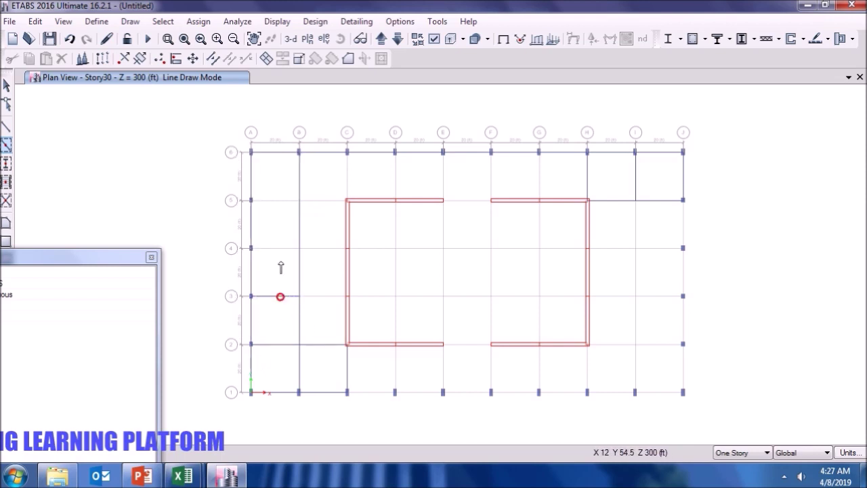
pyautogui.click(288, 203)
pyautogui.click(309, 203)
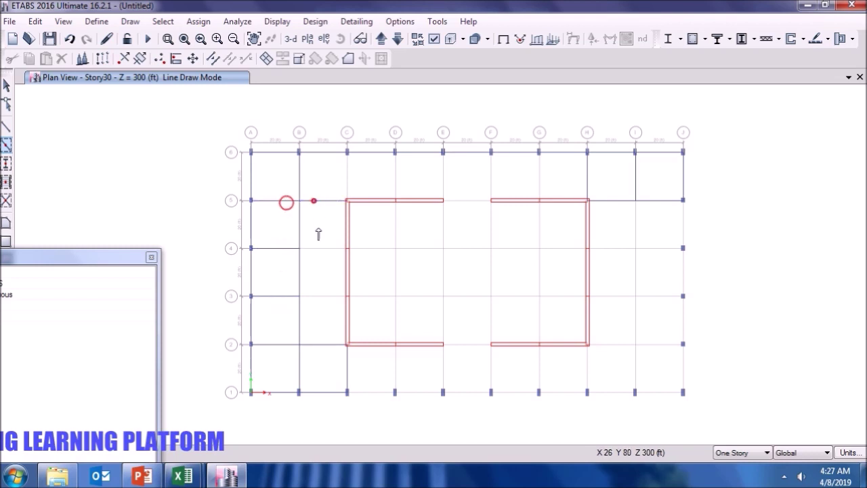
pyautogui.click(327, 296)
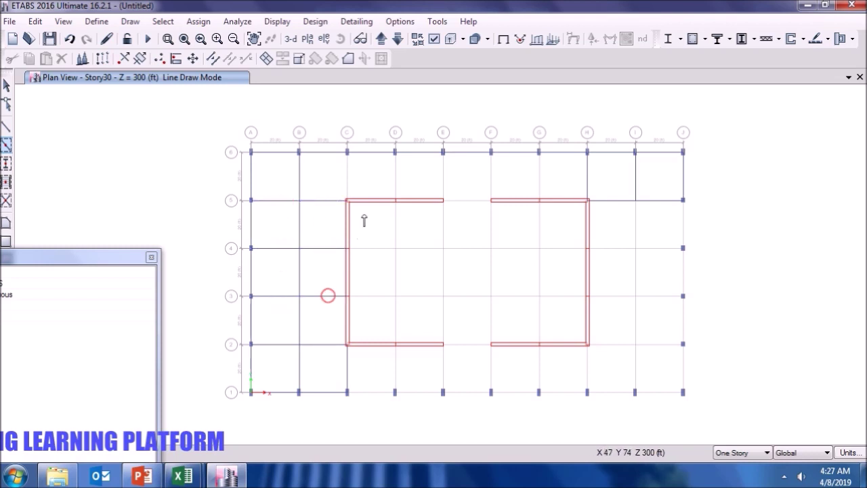
# Add beams on gridlines C to G between 5 and 6, and link the wall ends between E and F on gridlines 5 and 2.
pyautogui.moveTo(344, 177); pyautogui.dragTo(345, 140)
pyautogui.moveTo(395, 161); pyautogui.dragTo(395, 160)
pyautogui.moveTo(451, 214); pyautogui.dragTo(441, 138)
pyautogui.moveTo(497, 211); pyautogui.dragTo(488, 139)
pyautogui.moveTo(552, 221); pyautogui.dragTo(537, 133)
pyautogui.click(443, 200)
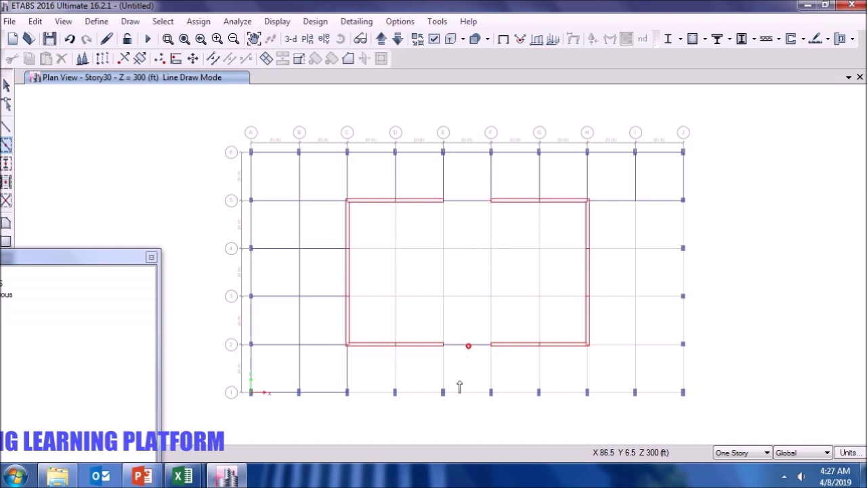
# Add beams on gridlines D to H in the bays between gridlines 1 and 2.
pyautogui.moveTo(404, 398); pyautogui.dragTo(388, 376)
pyautogui.moveTo(450, 410); pyautogui.dragTo(441, 329)
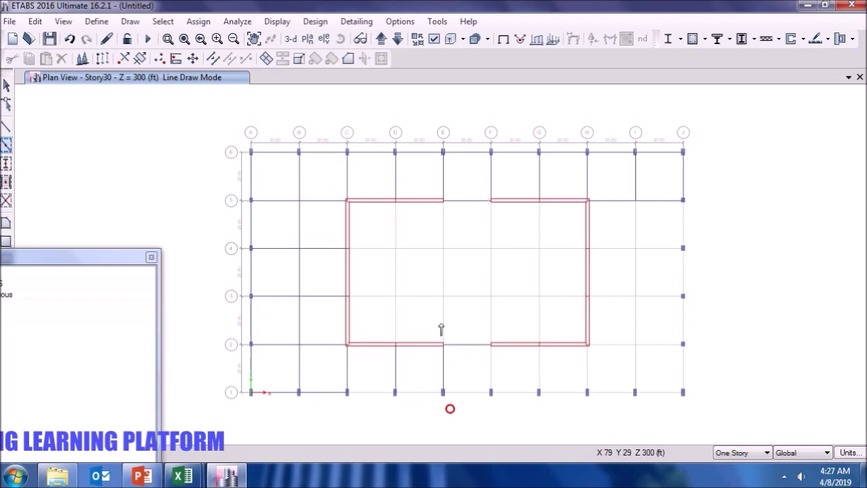
pyautogui.moveTo(509, 413); pyautogui.dragTo(477, 329)
pyautogui.moveTo(553, 407); pyautogui.dragTo(526, 313)
pyautogui.moveTo(594, 407); pyautogui.dragTo(575, 323)
# Complete the beams along gridlines I and J, along gridline 1 from C to J, and along gridlines 2, 3 and 4 from H to J.
pyautogui.moveTo(650, 411); pyautogui.dragTo(623, 190)
pyautogui.moveTo(715, 408)
pyautogui.mouseDown()
pyautogui.moveTo(674, 266)
pyautogui.moveTo(662, 164)
pyautogui.moveTo(372, 396)
pyautogui.moveTo(346, 389)
pyautogui.mouseUp()
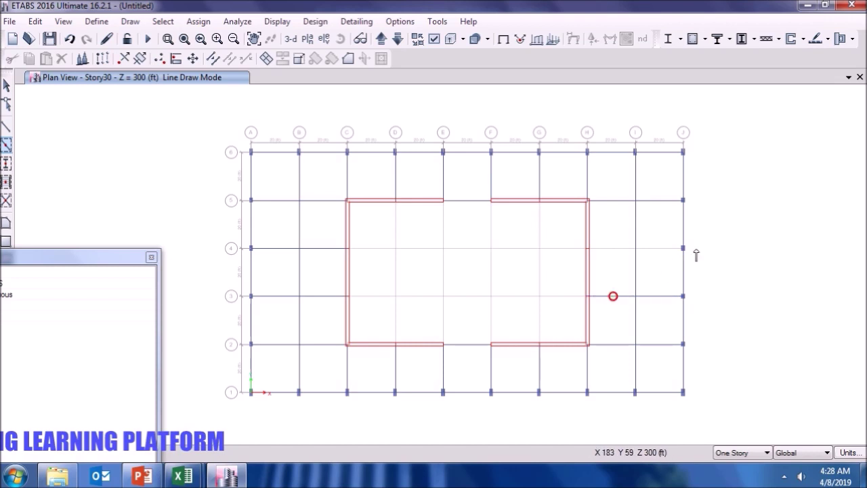
pyautogui.moveTo(661, 247); pyautogui.dragTo(571, 242)
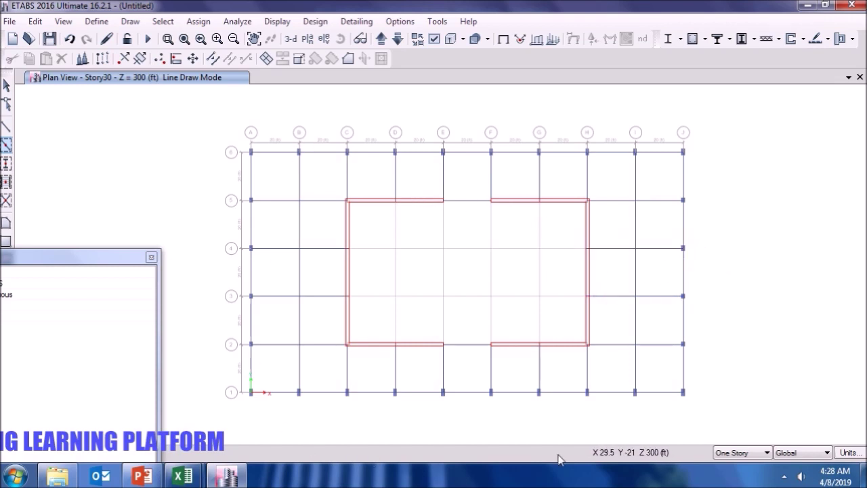
# Choose the floor section for quick area drawing and fill the A–J bays between gridlines 5 and 6 and between 1 and 2.
pyautogui.click(151, 257)
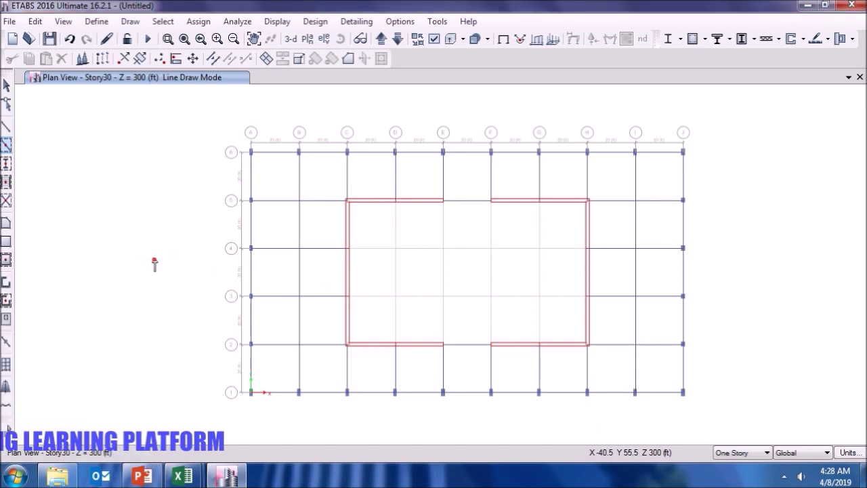
pyautogui.click(5, 257)
pyautogui.moveTo(53, 204); pyautogui.dragTo(440, 178)
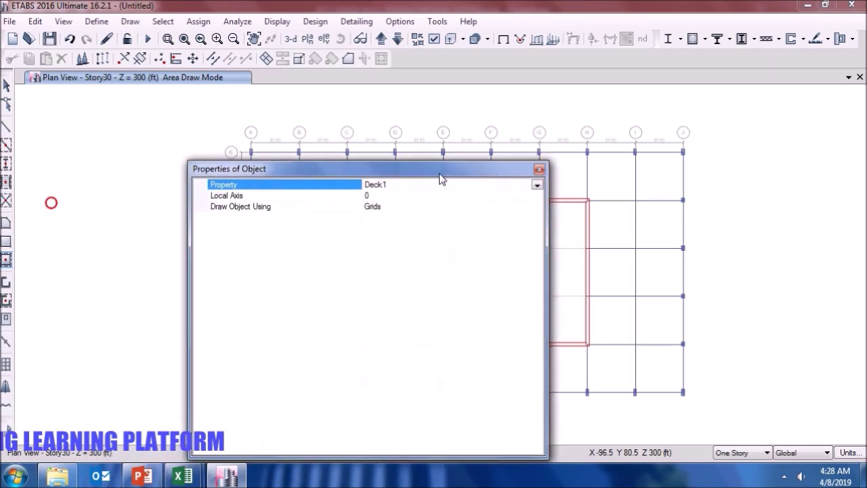
pyautogui.click(536, 184)
pyautogui.click(396, 220)
pyautogui.moveTo(712, 207); pyautogui.dragTo(229, 129)
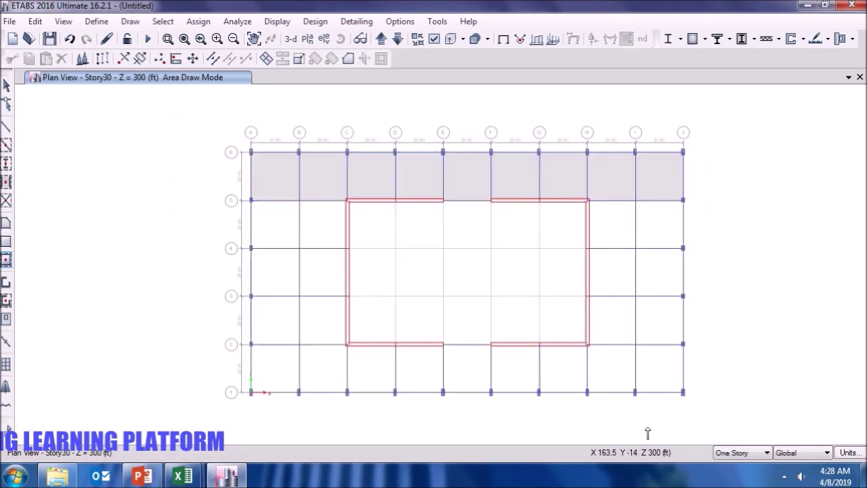
pyautogui.moveTo(725, 417); pyautogui.dragTo(217, 330)
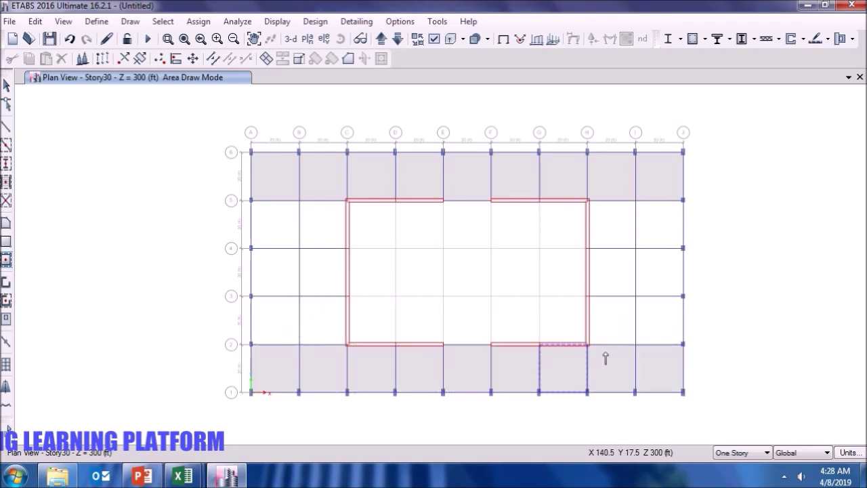
# Add floor areas between gridlines 2 and 5 in the H–J and A–C bays outside the walls.
pyautogui.moveTo(718, 362); pyautogui.dragTo(573, 197)
pyautogui.moveTo(444, 296); pyautogui.dragTo(386, 393)
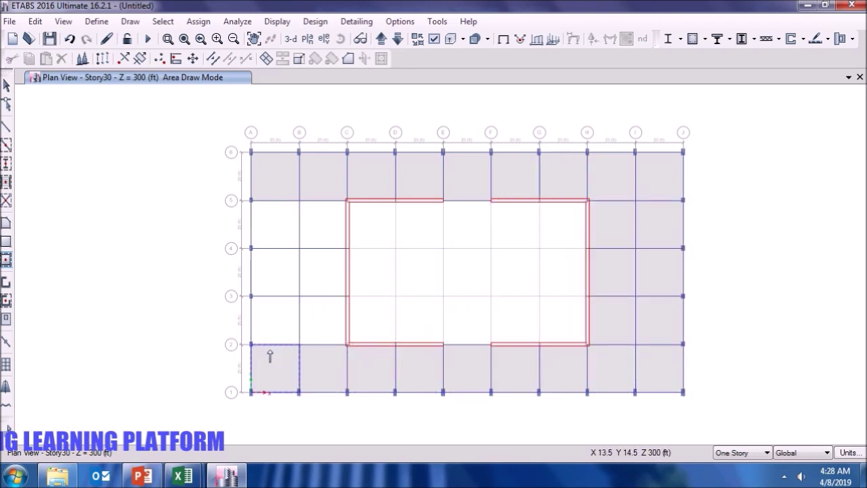
pyautogui.moveTo(225, 185); pyautogui.dragTo(366, 355)
pyautogui.press('Escape')
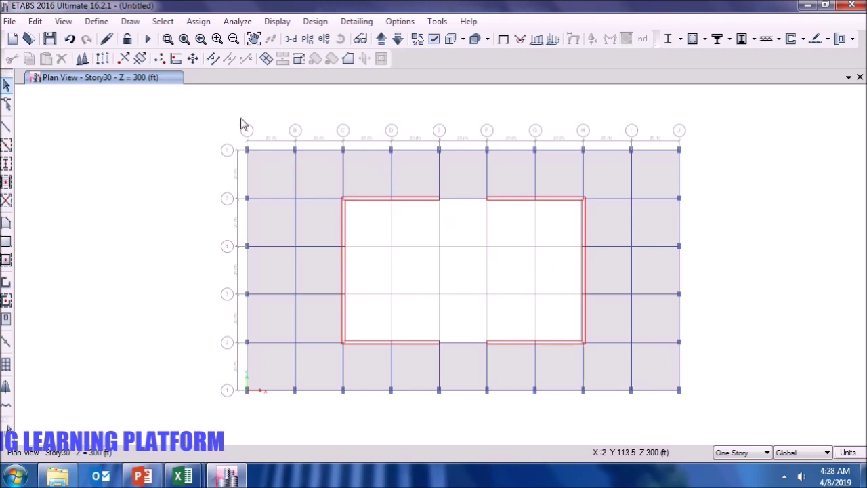
# Select everything on Story30 and replicate it to all the listed stories down to Story1, excluding Base.
pyautogui.moveTo(182, 107); pyautogui.dragTo(711, 422)
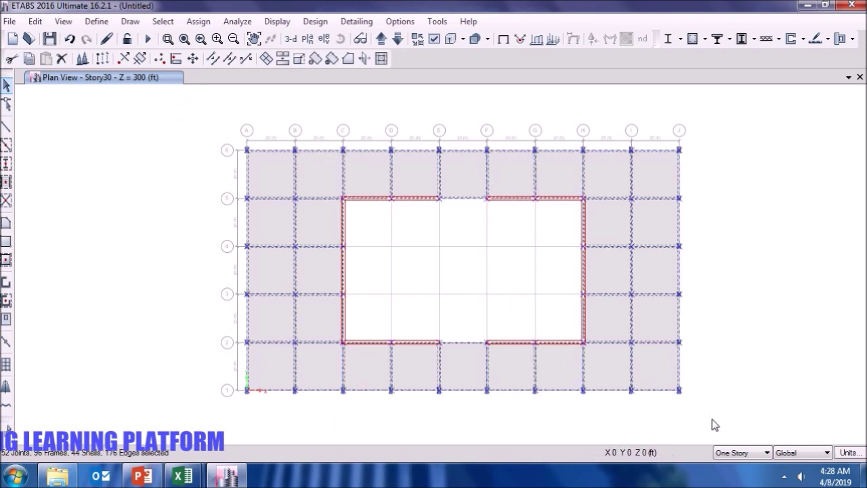
pyautogui.click(35, 21)
pyautogui.click(92, 237)
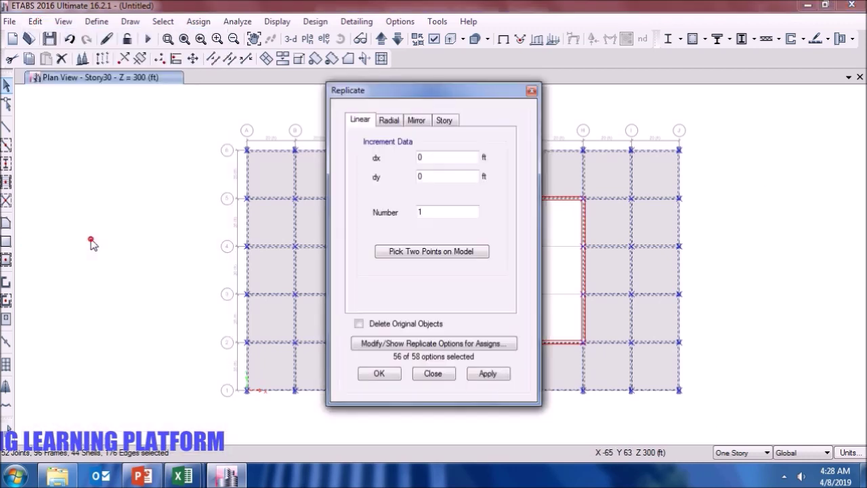
pyautogui.click(442, 120)
pyautogui.moveTo(400, 169); pyautogui.dragTo(398, 318)
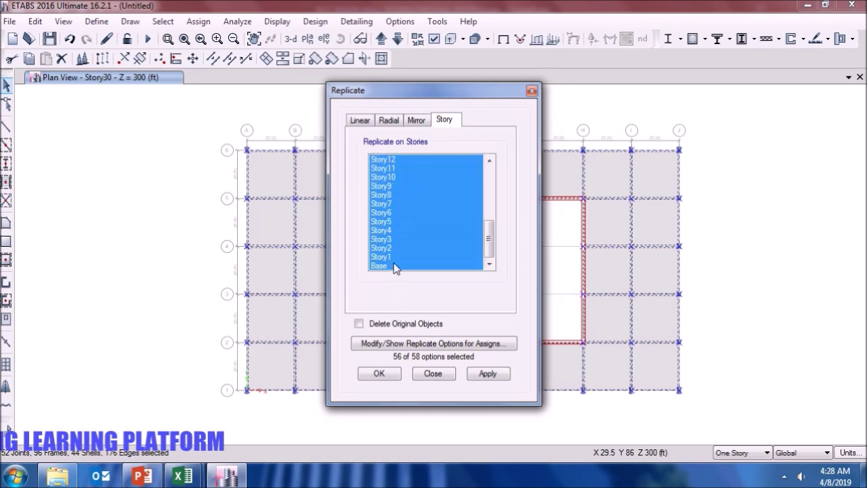
pyautogui.moveTo(394, 268); pyautogui.dragTo(396, 263)
pyautogui.click(484, 374)
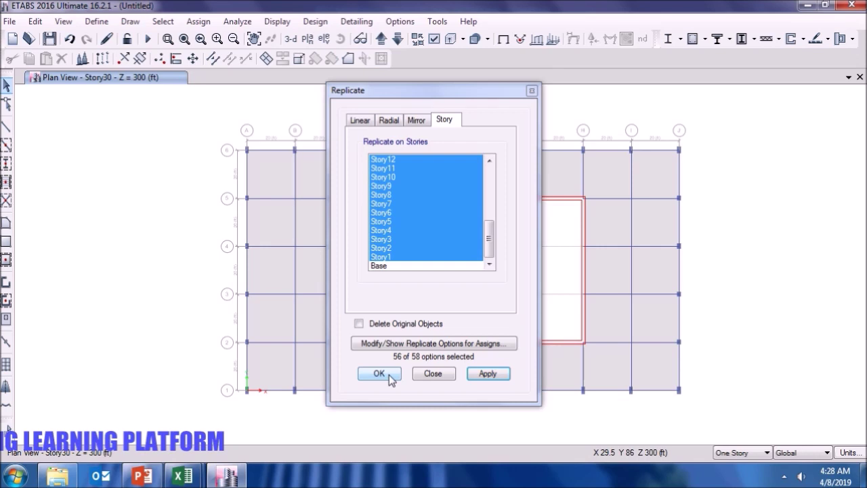
pyautogui.click(379, 374)
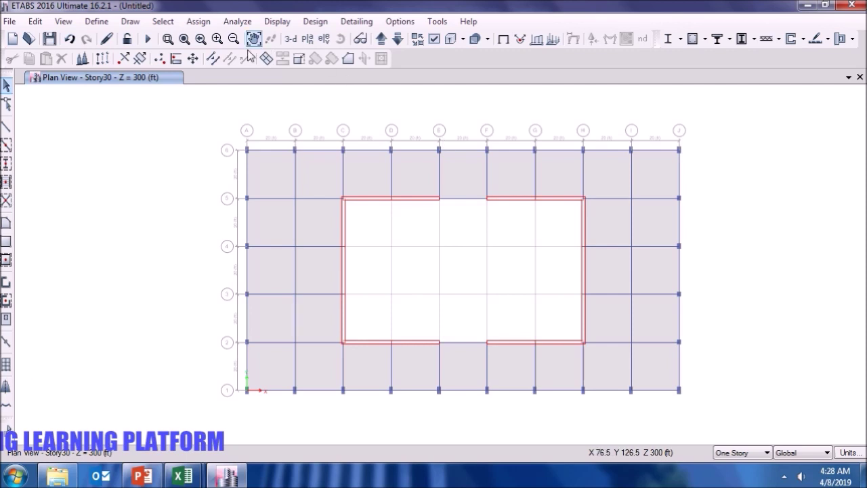
# Select the whole building in the 3-D view and assign diaphragm D1 to the shells.
pyautogui.click(291, 39)
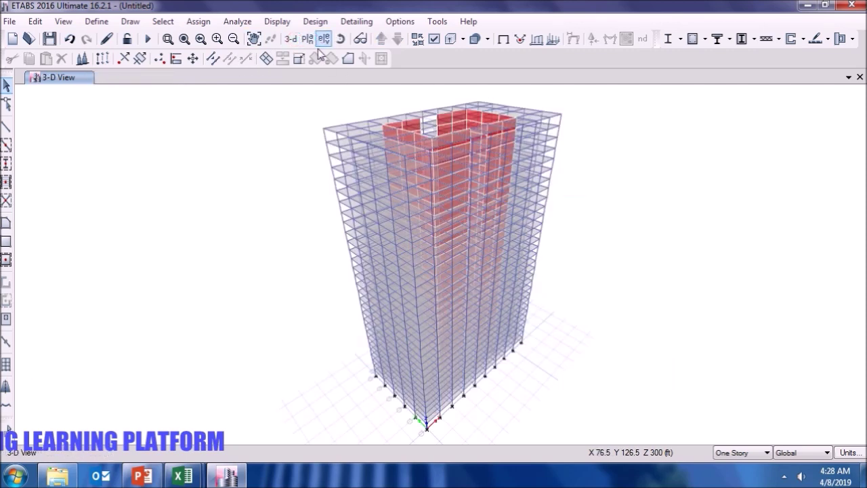
pyautogui.hotkey('ctrl', 'a')
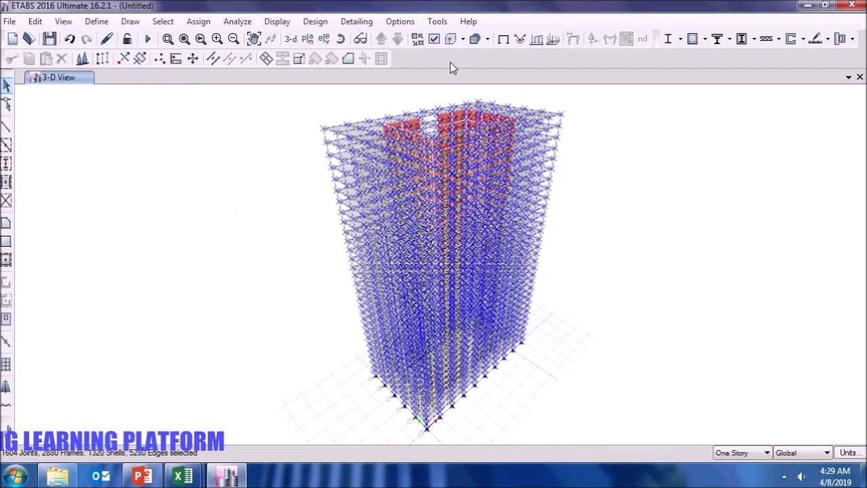
pyautogui.click(212, 24)
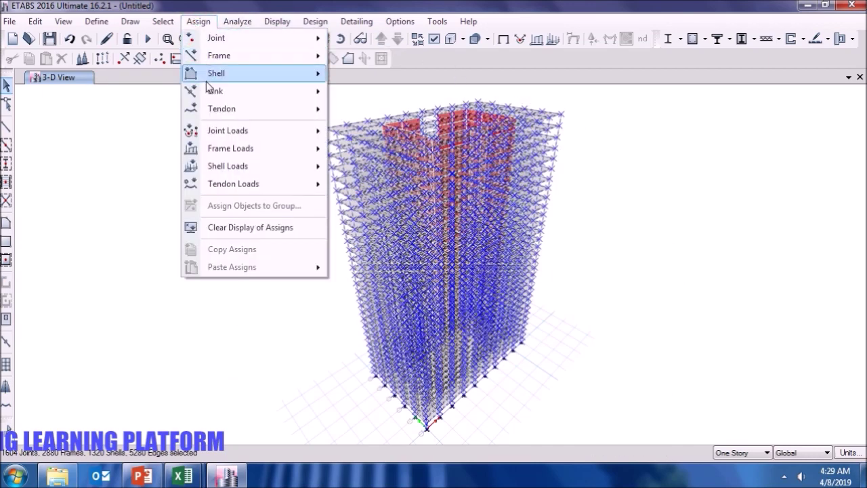
pyautogui.moveTo(210, 75)
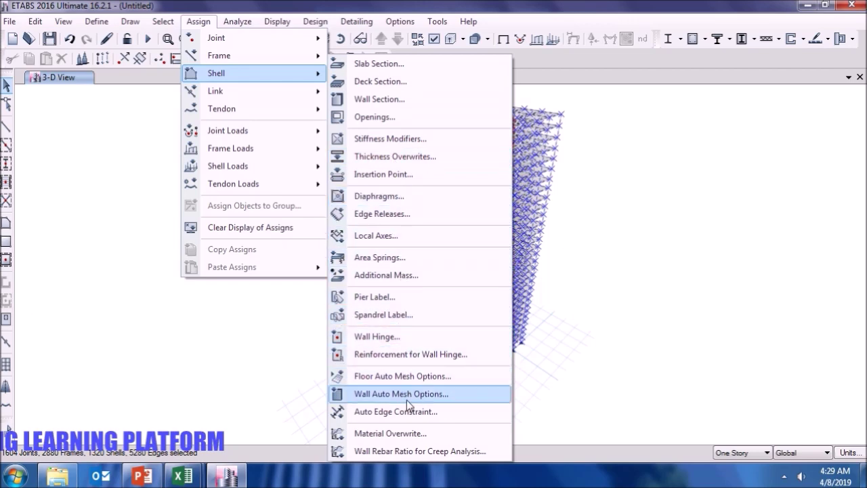
pyautogui.click(388, 197)
pyautogui.click(381, 145)
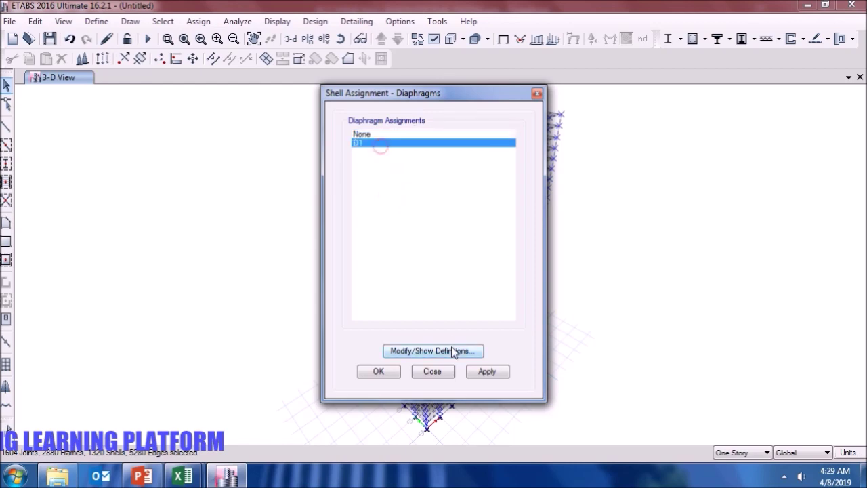
pyautogui.click(485, 373)
pyautogui.click(383, 372)
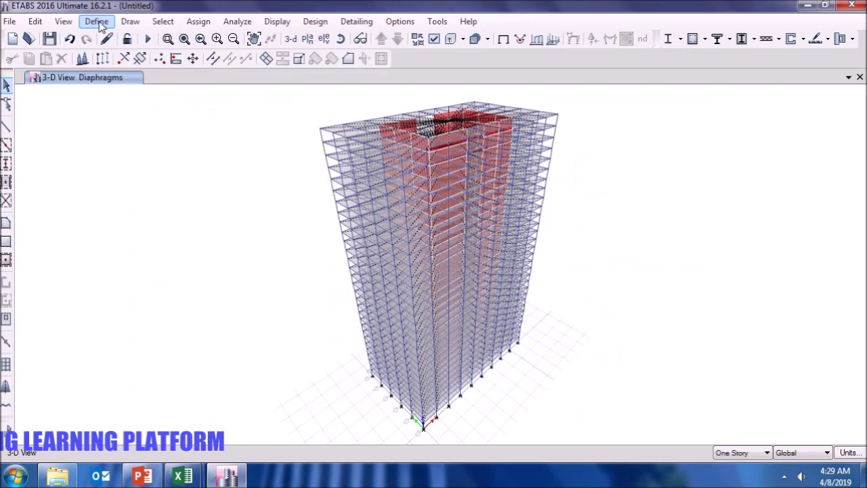
# Edit the WIND pattern's UBC 97 lateral load, setting the wind speed to 80 mph and the exposure type to C.
pyautogui.click(97, 21)
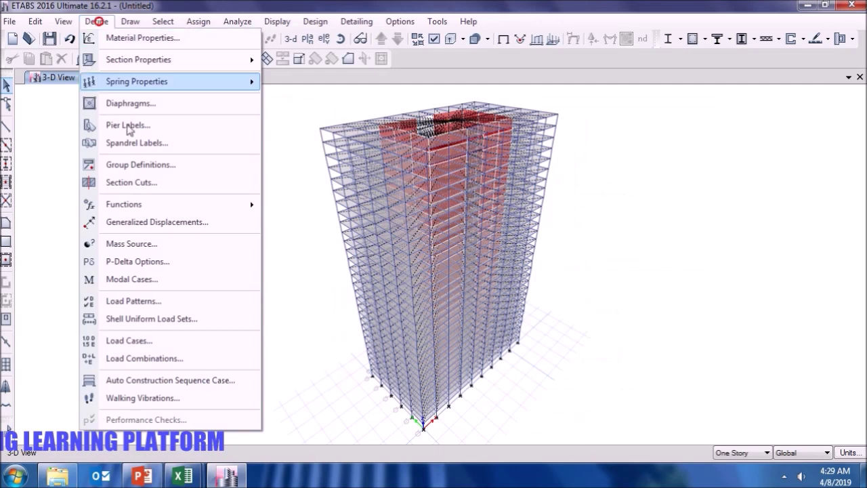
pyautogui.click(158, 300)
pyautogui.click(226, 279)
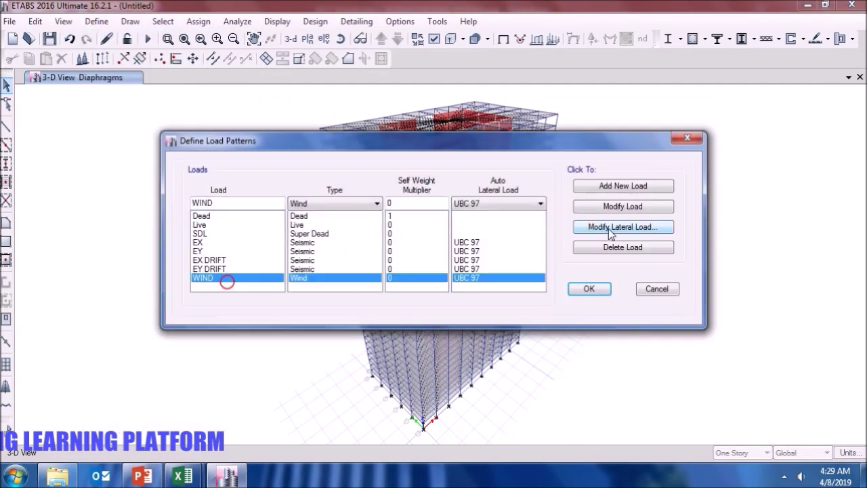
pyautogui.click(609, 229)
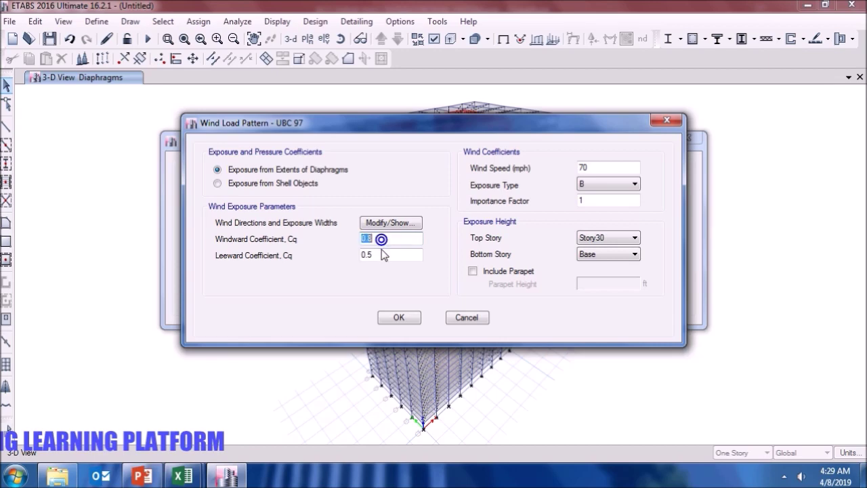
pyautogui.doubleClick(383, 256)
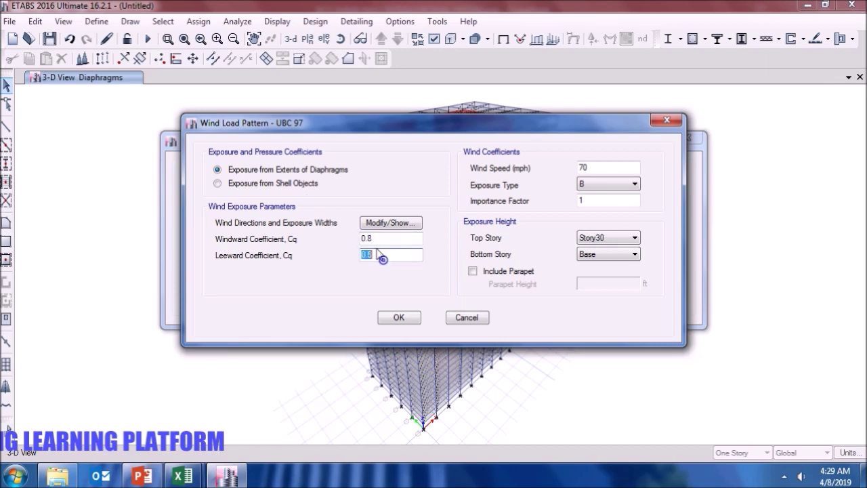
pyautogui.doubleClick(603, 167)
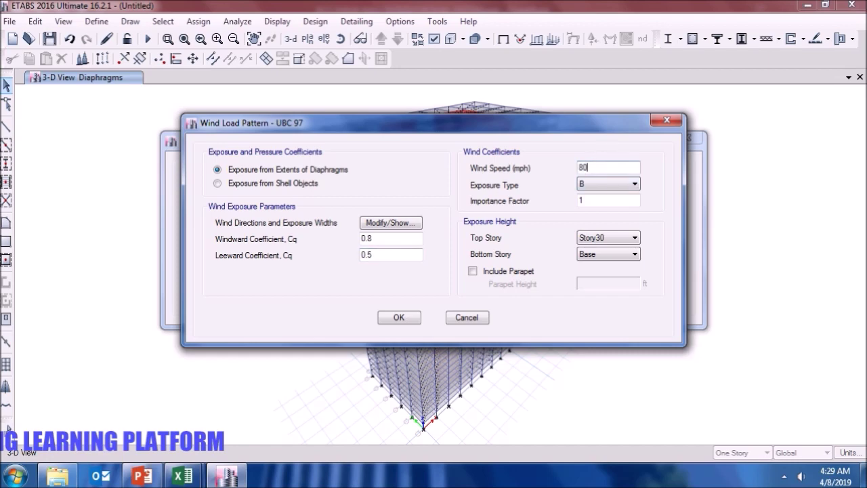
pyautogui.click(586, 184)
pyautogui.click(596, 203)
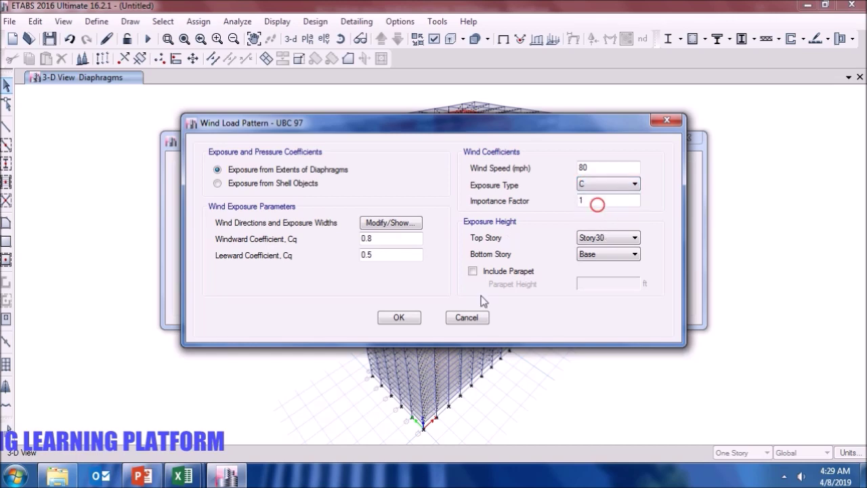
# Review the wind exposure widths of diaphragm D1 by story and accept the load pattern changes.
pyautogui.click(393, 223)
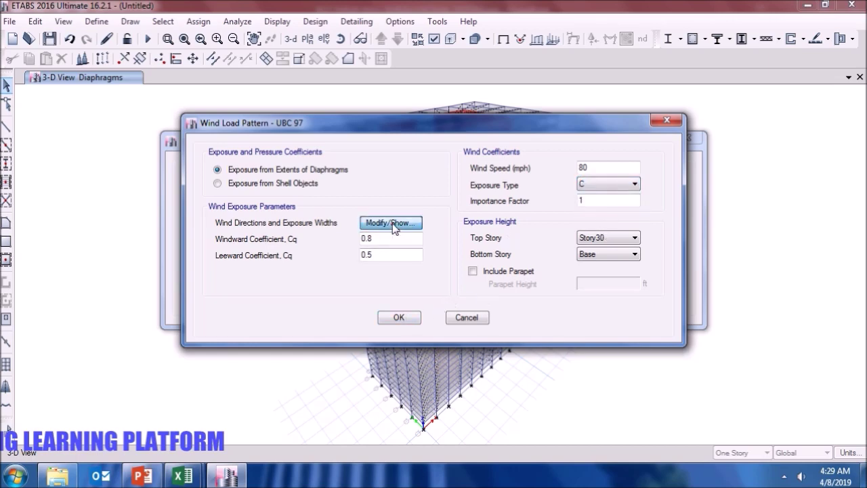
pyautogui.scroll(-5, 661, 146)
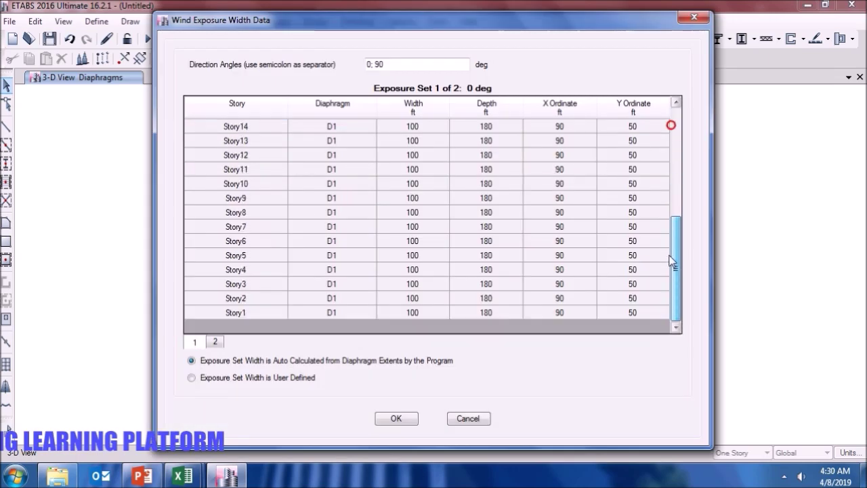
pyautogui.click(671, 125)
pyautogui.click(398, 419)
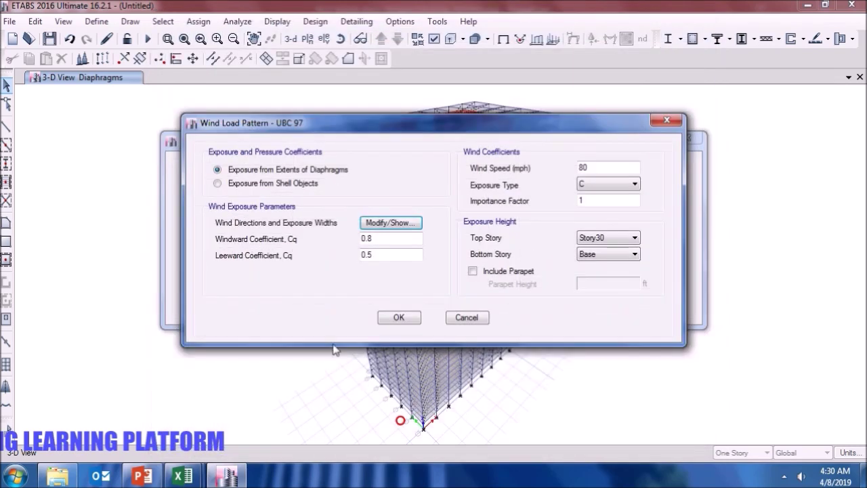
pyautogui.click(410, 230)
pyautogui.click(399, 418)
pyautogui.click(400, 319)
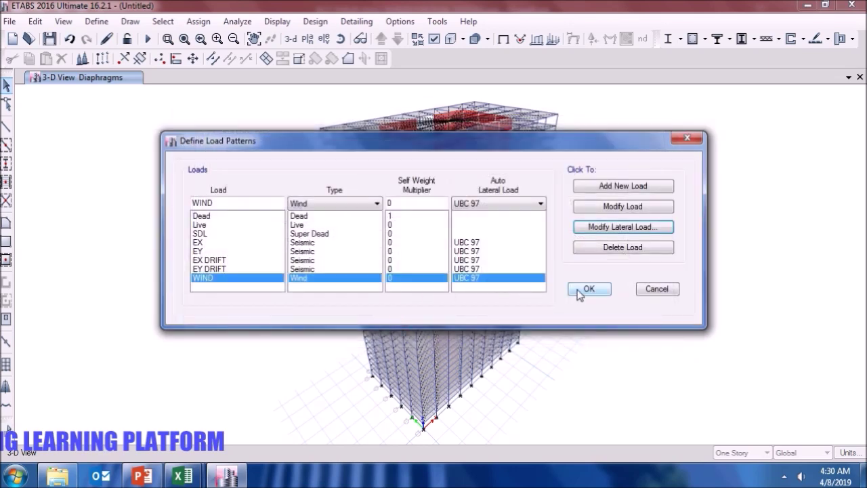
pyautogui.click(579, 289)
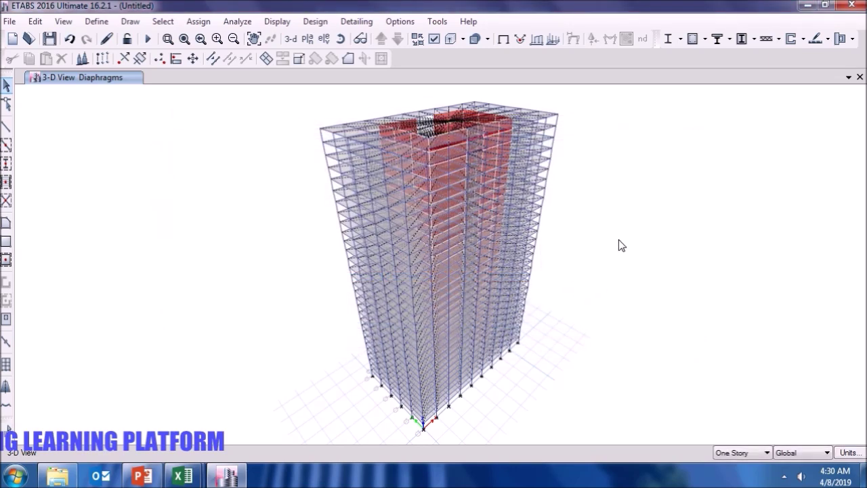
# Hide the joint objects, floors and walls so the 3-D view shows only the frames.
pyautogui.click(450, 40)
pyautogui.click(342, 124)
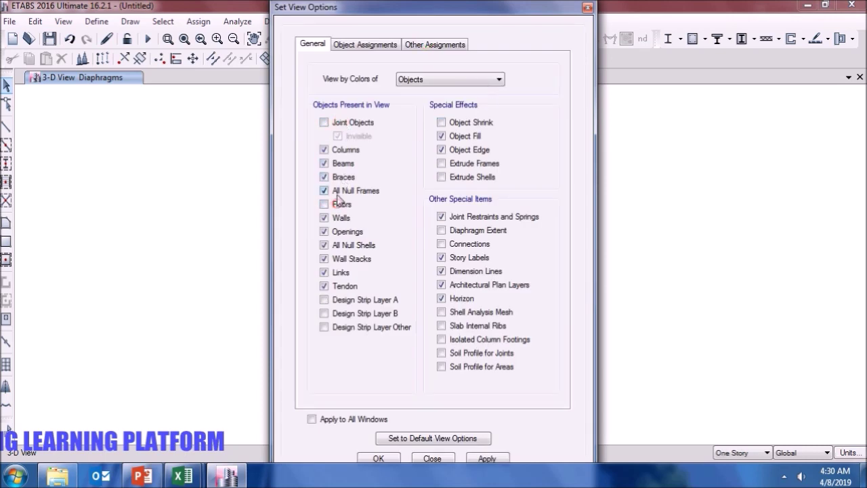
pyautogui.click(487, 459)
pyautogui.click(387, 458)
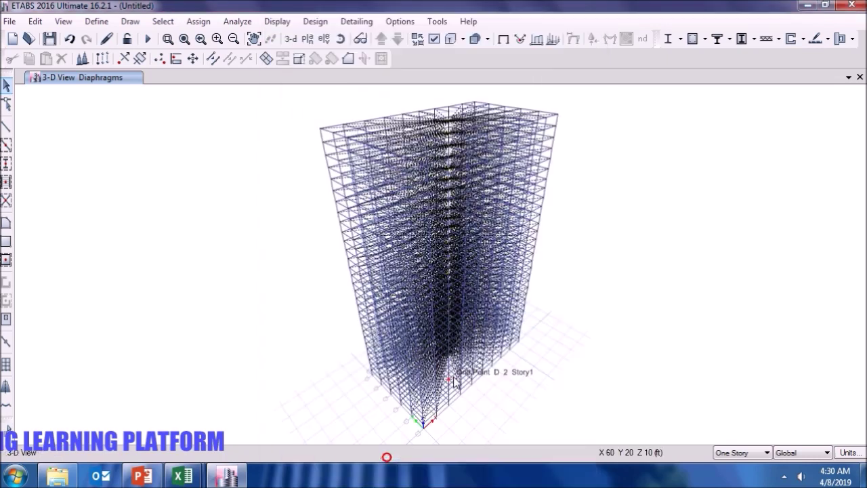
# Select all frames in the building and accept the concrete frame design overwrites with the Sway Special framing type.
pyautogui.moveTo(250, 86); pyautogui.dragTo(661, 436)
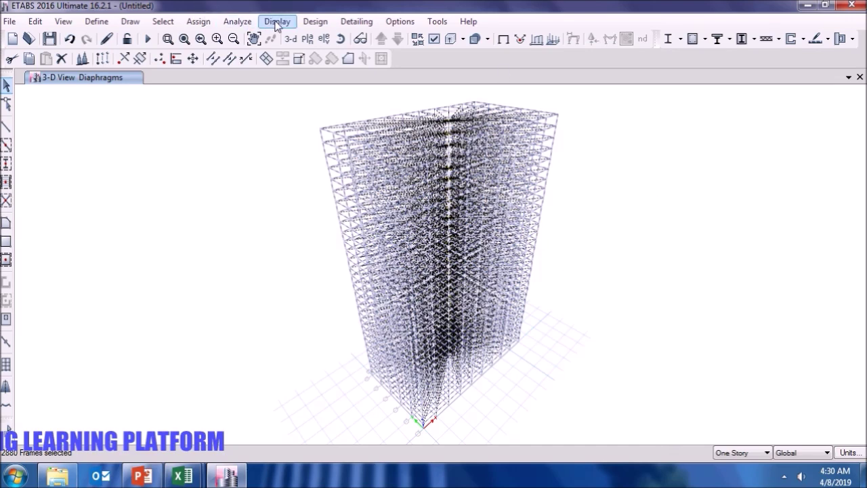
pyautogui.click(315, 21)
pyautogui.moveTo(315, 58)
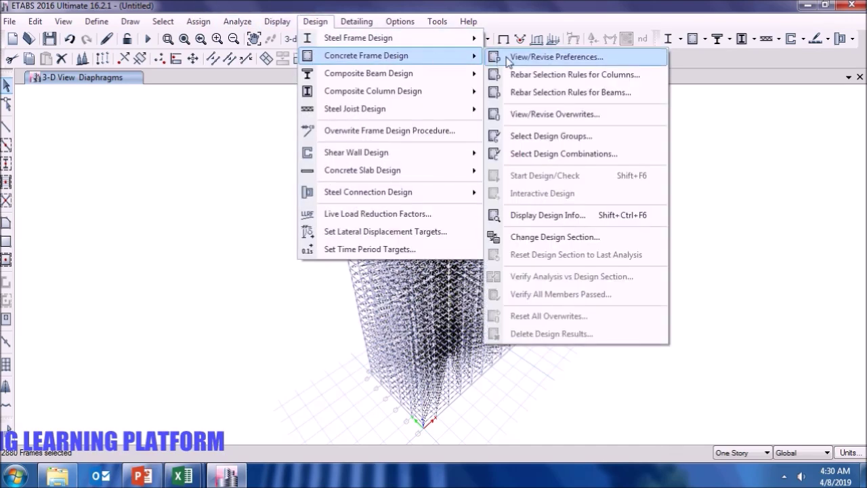
pyautogui.click(534, 113)
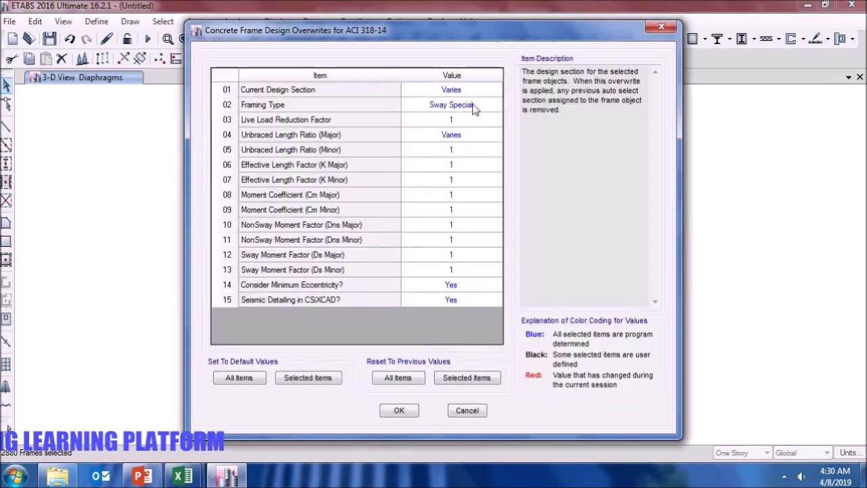
pyautogui.click(473, 105)
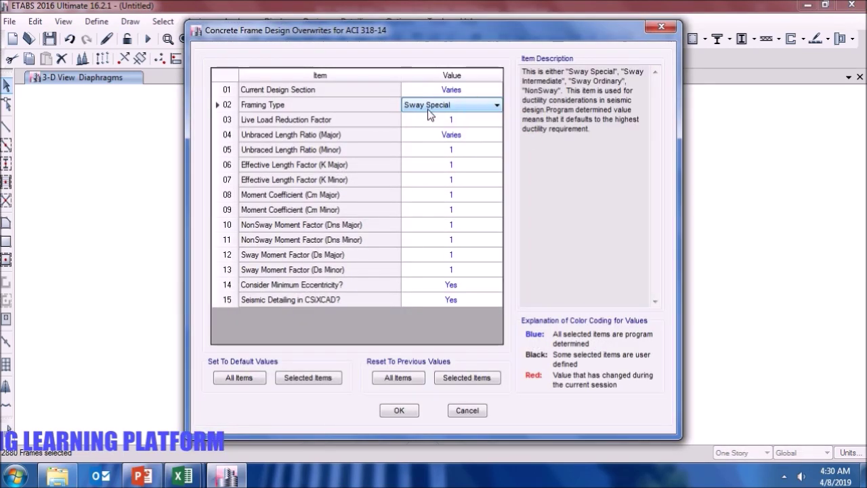
pyautogui.click(400, 411)
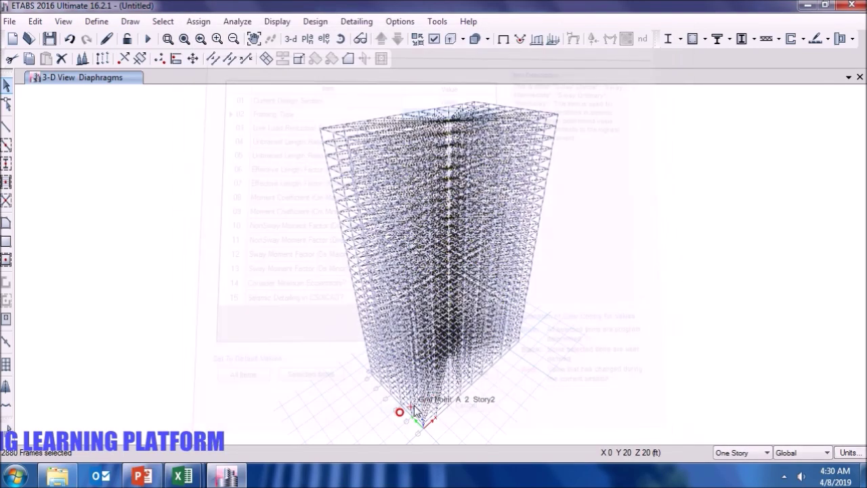
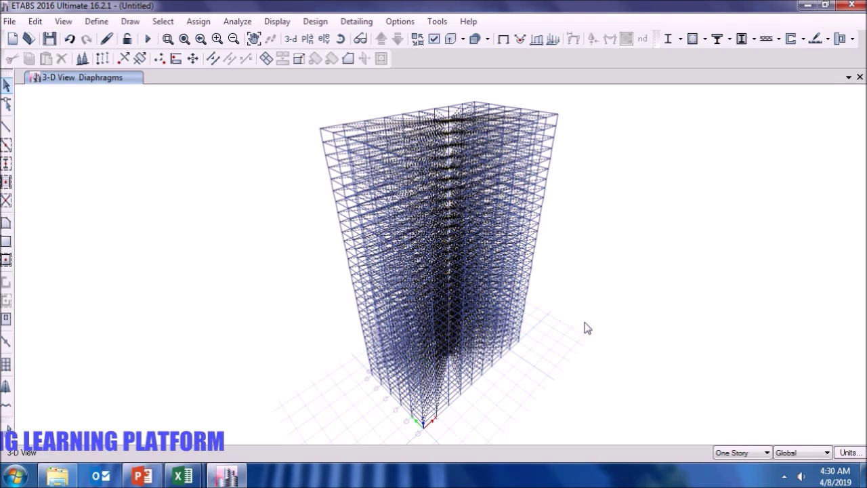
# Set the Design System Sds to 0.9 in the concrete frame design preferences for ACI 318-14.
pyautogui.click(300, 21)
pyautogui.moveTo(327, 57)
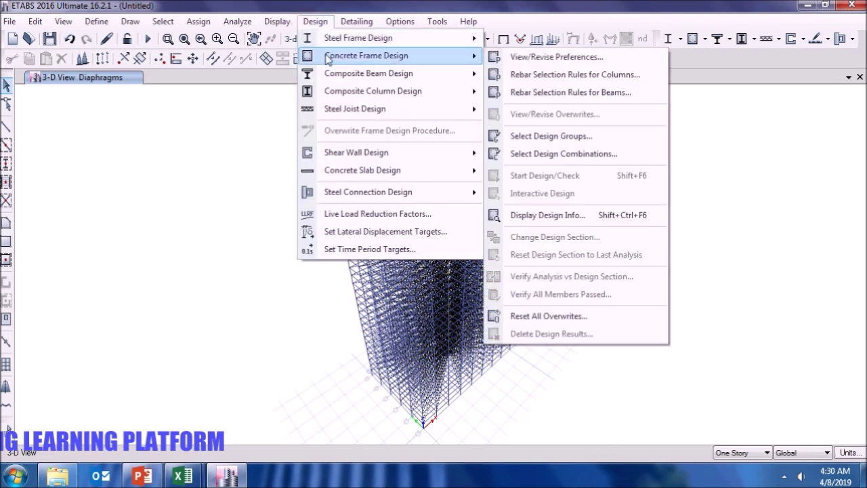
pyautogui.click(556, 57)
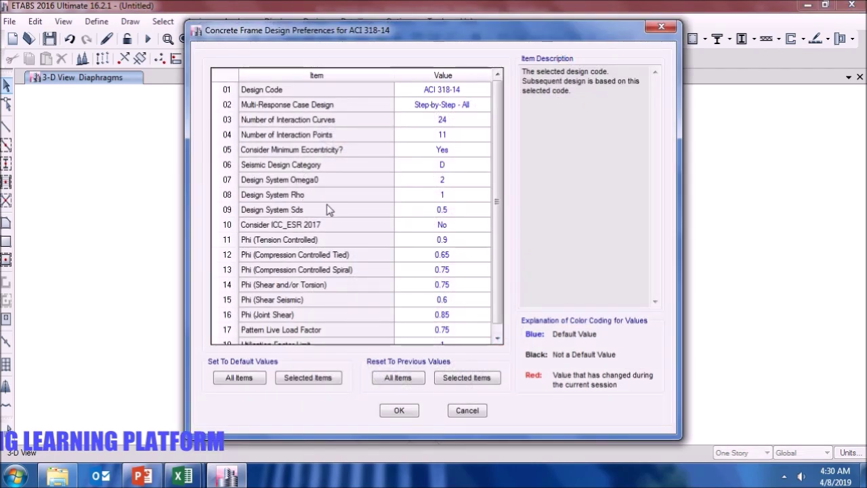
pyautogui.click(451, 210)
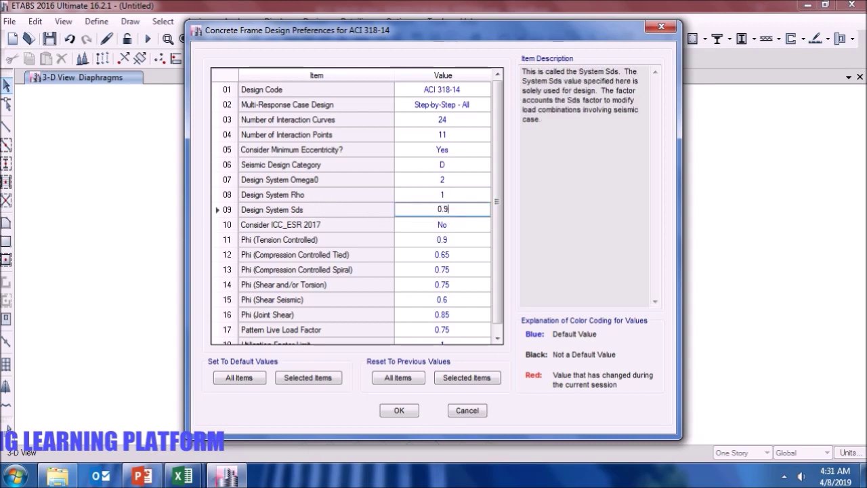
pyautogui.click(408, 408)
# Set the Design System Sds to 0.9 in the shear wall design preferences for ACI 318-14.
pyautogui.click(326, 21)
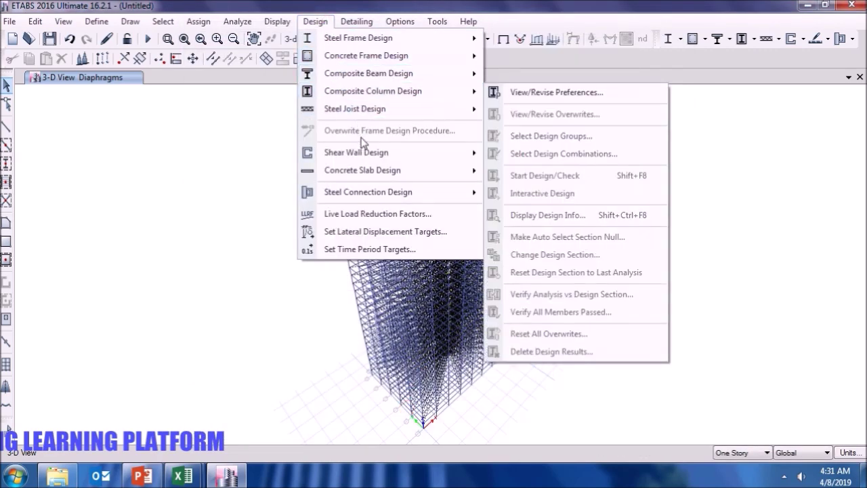
pyautogui.moveTo(364, 152)
pyautogui.click(544, 154)
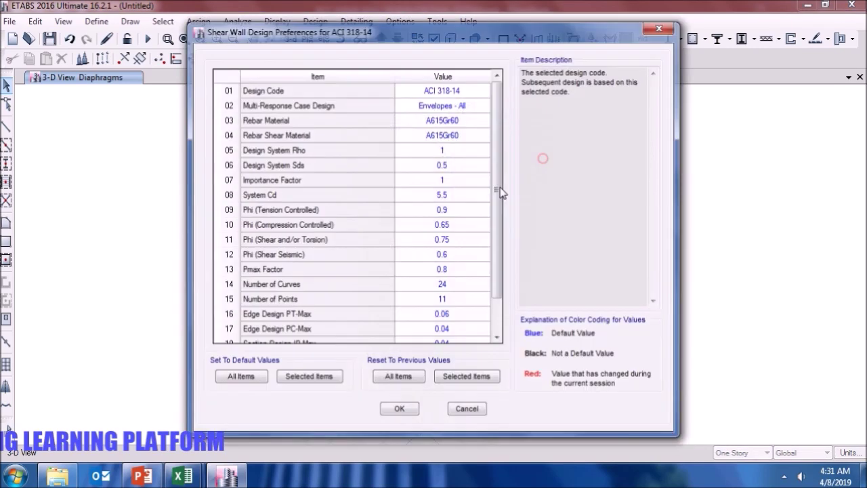
pyautogui.click(451, 164)
pyautogui.press('BackSpace')
pyautogui.write('9')
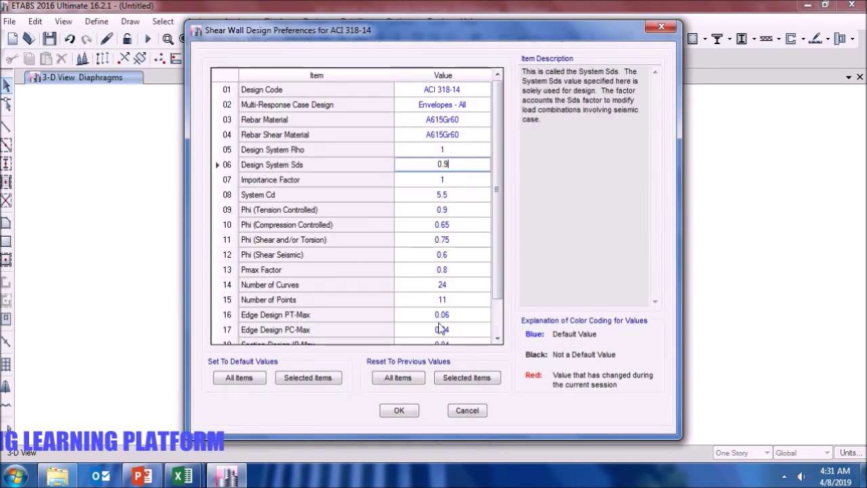
pyautogui.click(396, 413)
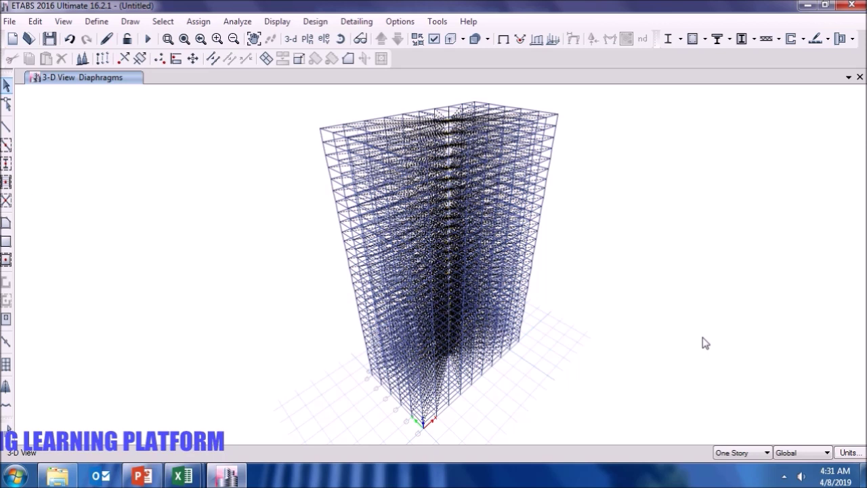
# Define the pier labels WALL1, WALL2 and WALL3.
pyautogui.click(96, 21)
pyautogui.moveTo(126, 62)
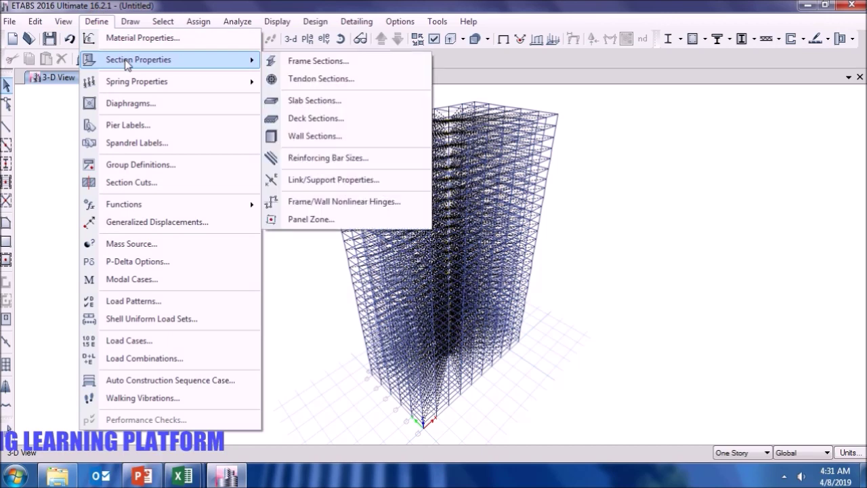
pyautogui.click(143, 125)
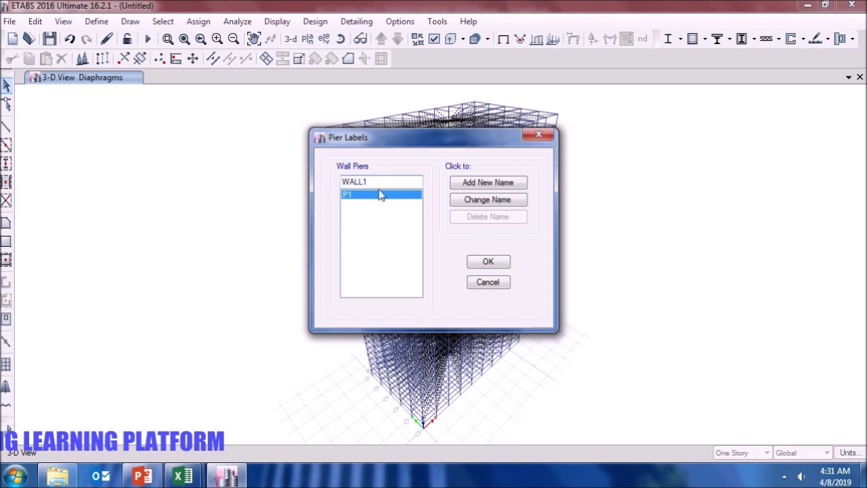
pyautogui.click(488, 182)
pyautogui.click(391, 183)
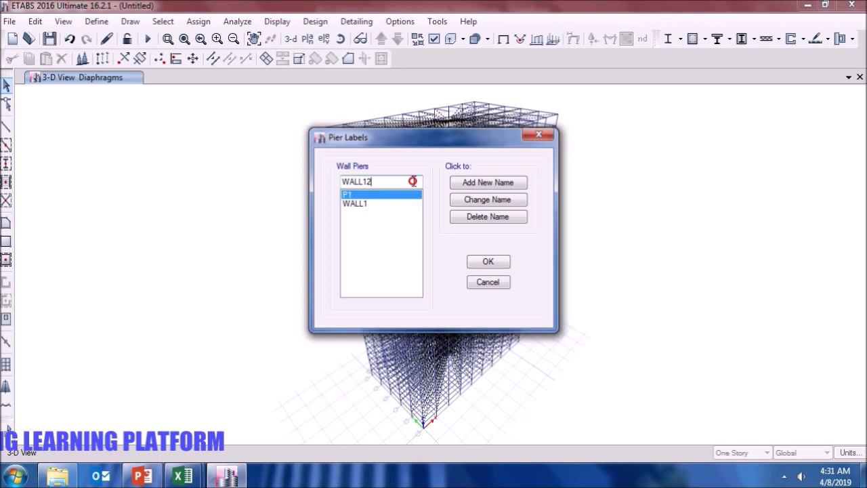
pyautogui.click(467, 183)
pyautogui.click(391, 182)
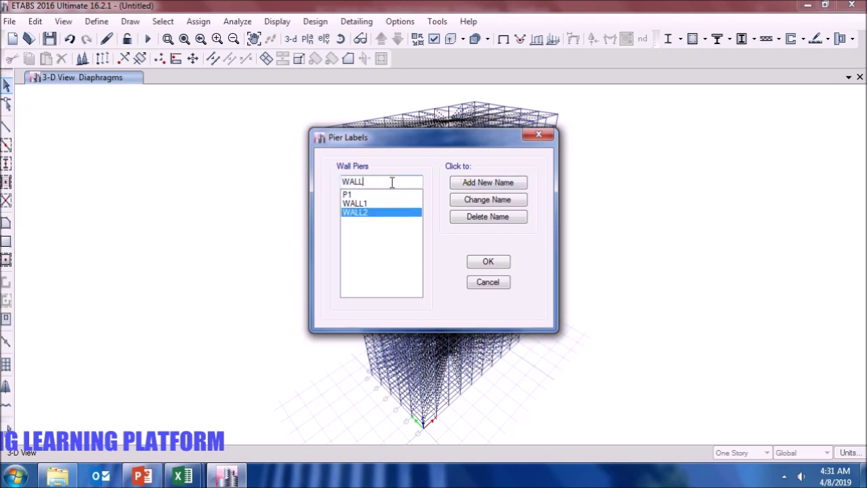
pyautogui.write('3')
pyautogui.click(470, 182)
# Add the pier labels WALL4, WALL5 and WALL6.
pyautogui.click(412, 181)
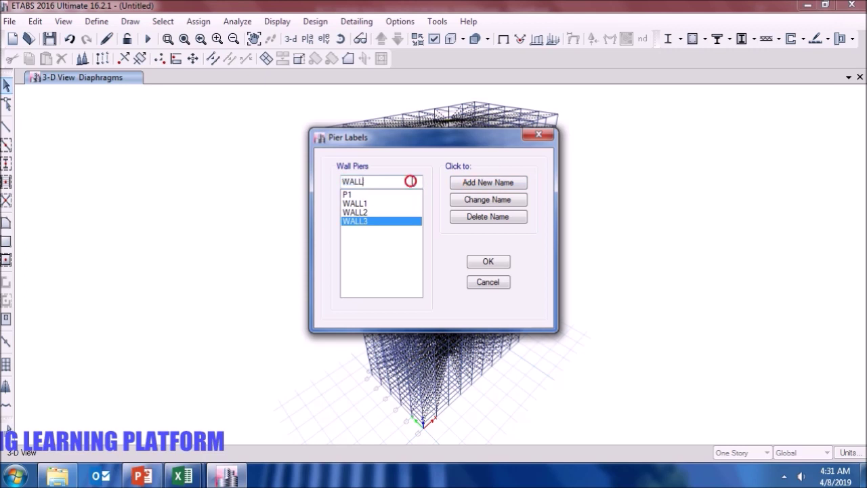
pyautogui.write('4')
pyautogui.click(480, 186)
pyautogui.click(413, 182)
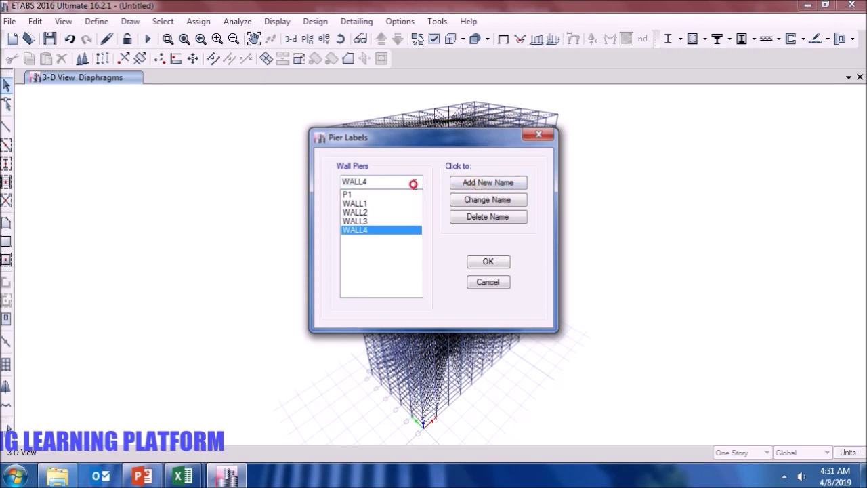
pyautogui.click(478, 189)
pyautogui.click(411, 180)
pyautogui.press('BackSpace')
pyautogui.write('6')
pyautogui.click(453, 187)
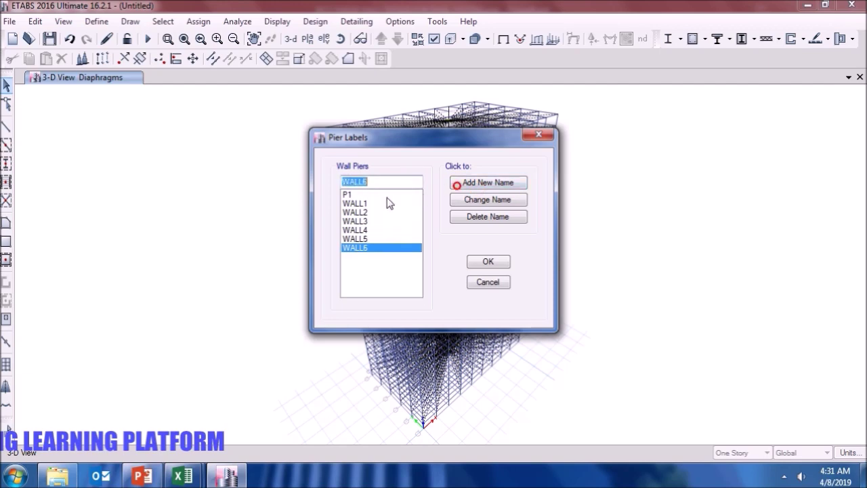
# Delete the pier label P1 and accept the pier label list.
pyautogui.click(378, 195)
pyautogui.click(469, 215)
pyautogui.click(485, 262)
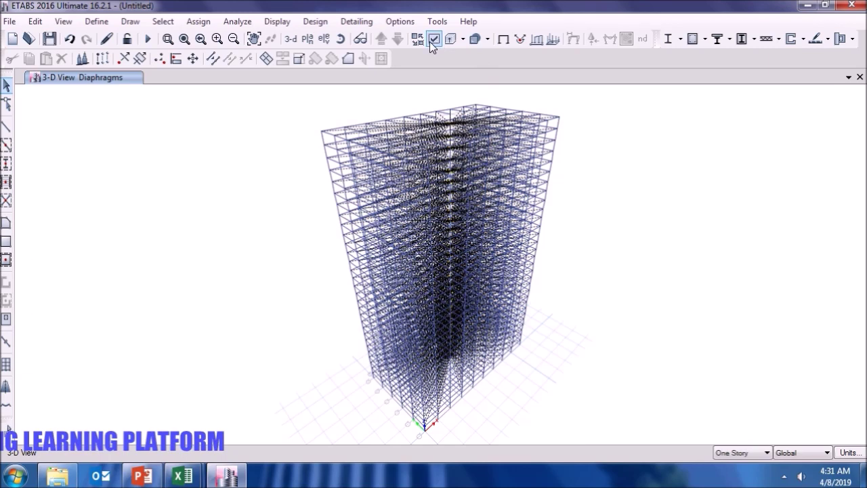
# Hide the columns, beams, braces and null frames so the 3-D view shows only the walls.
pyautogui.click(430, 41)
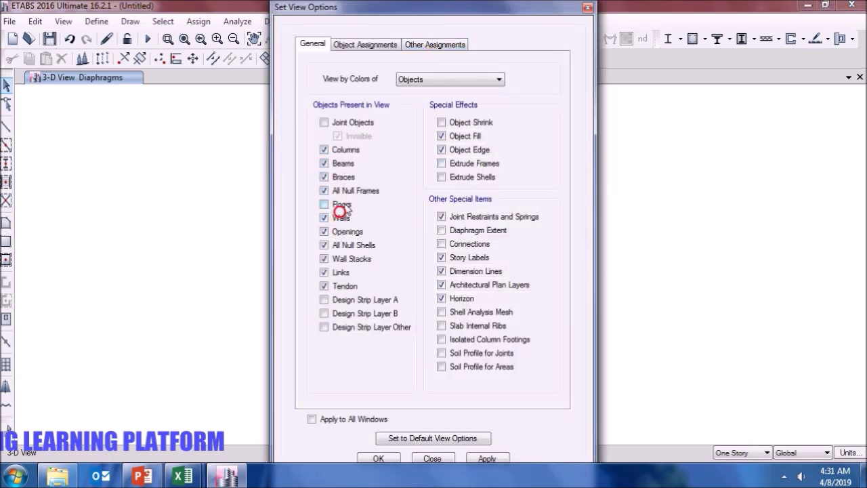
pyautogui.click(338, 177)
pyautogui.click(339, 164)
pyautogui.click(342, 150)
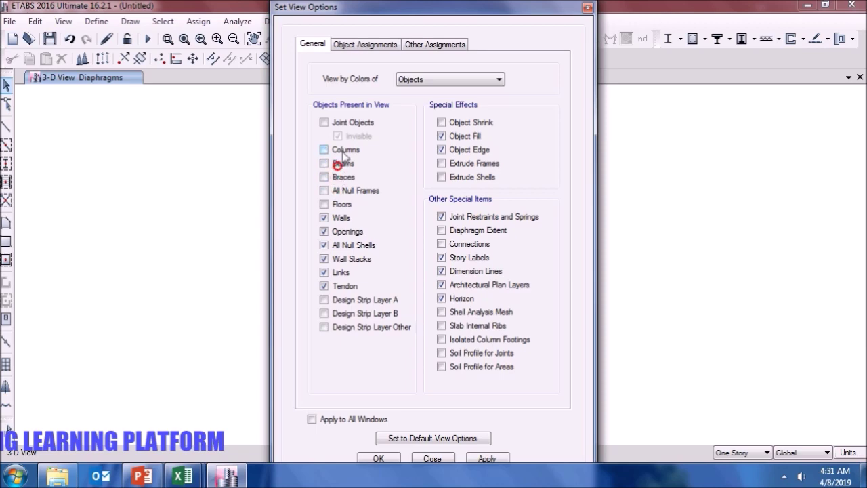
pyautogui.click(487, 458)
pyautogui.click(377, 458)
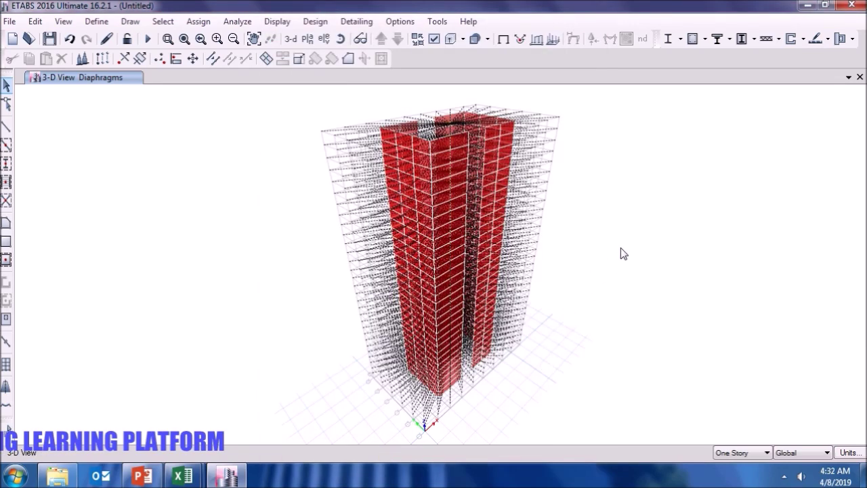
pyautogui.click(429, 40)
pyautogui.click(369, 45)
pyautogui.click(447, 44)
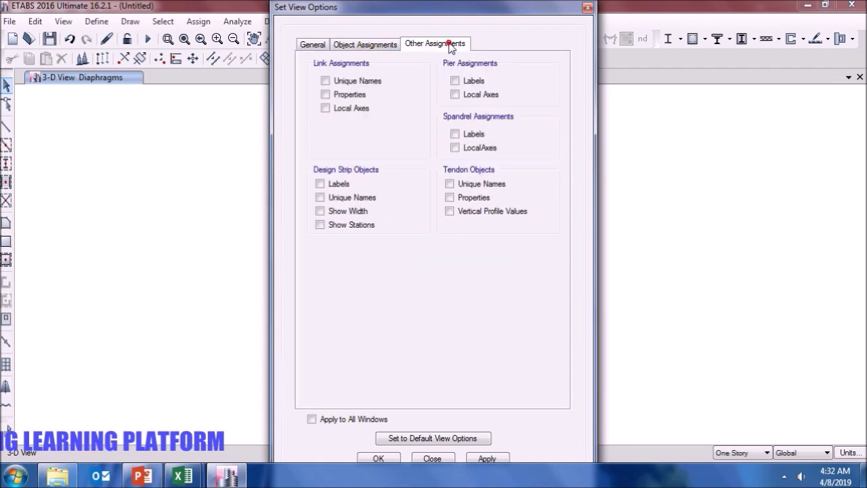
pyautogui.click(587, 8)
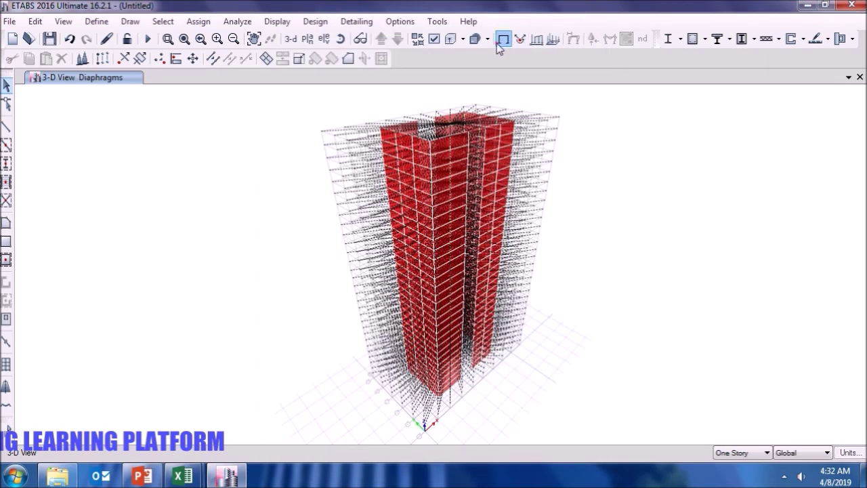
# Switch the diaphragm display back to the undeformed shape and open the Story30 plan view.
pyautogui.click(502, 38)
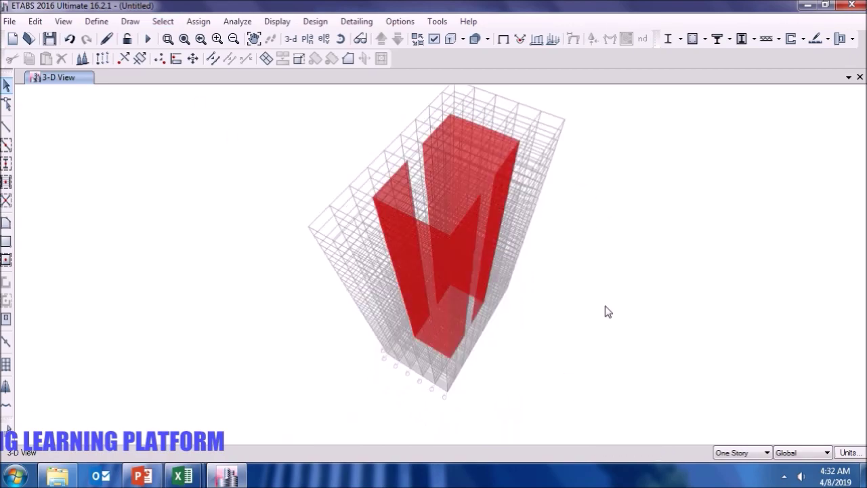
pyautogui.keyDown('shift'); pyautogui.moveTo(627, 296); pyautogui.dragTo(662, 355, button='middle'); pyautogui.keyUp('shift')
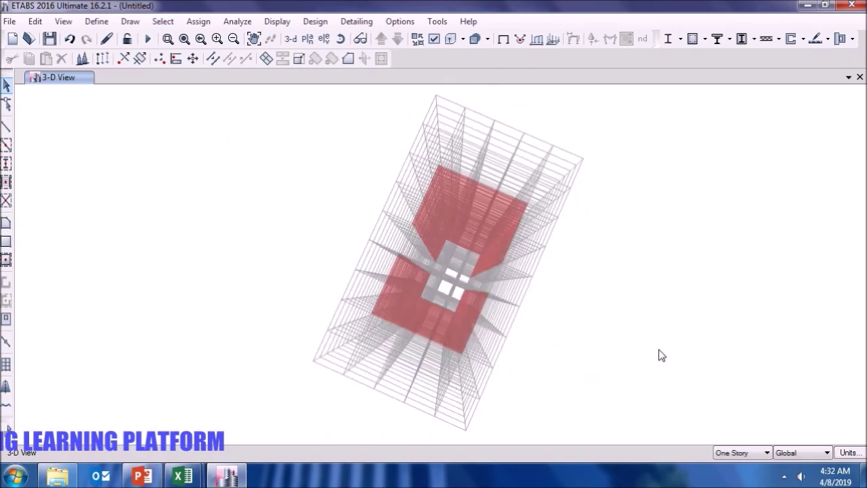
pyautogui.click(306, 38)
pyautogui.click(483, 392)
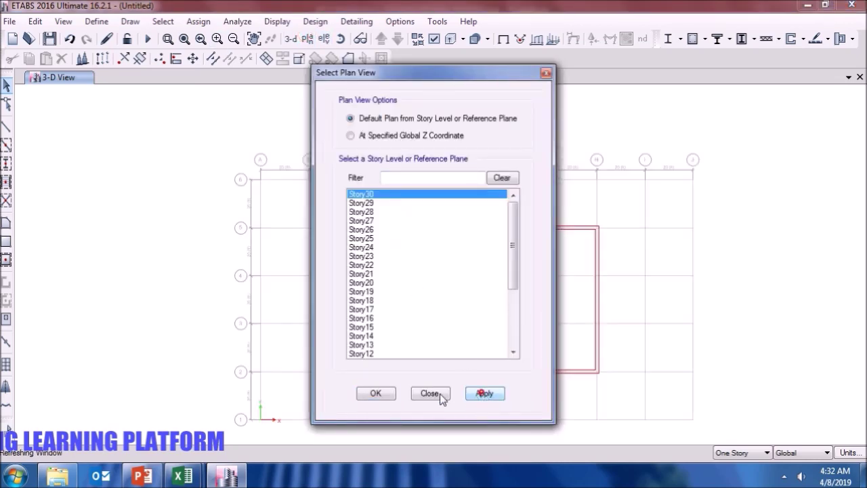
pyautogui.click(366, 392)
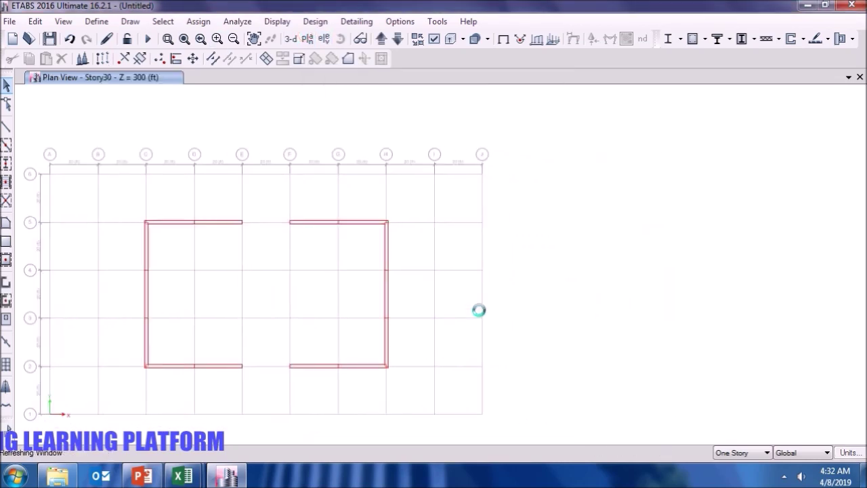
# Add a new window with the 3-D view beside the Story30 plan and make it the active view.
pyautogui.click(849, 78)
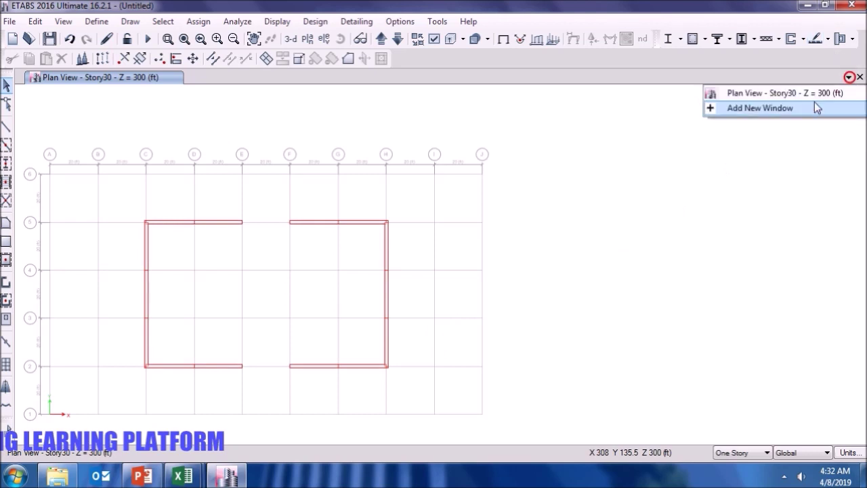
pyautogui.click(815, 106)
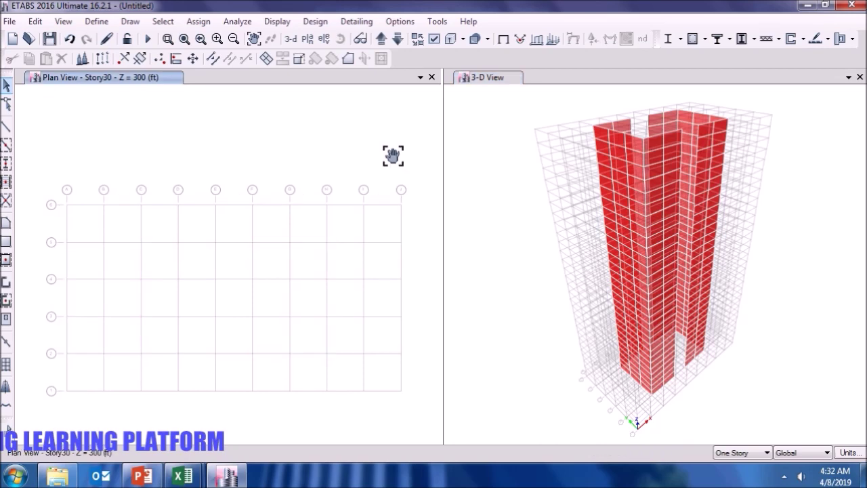
pyautogui.click(527, 185)
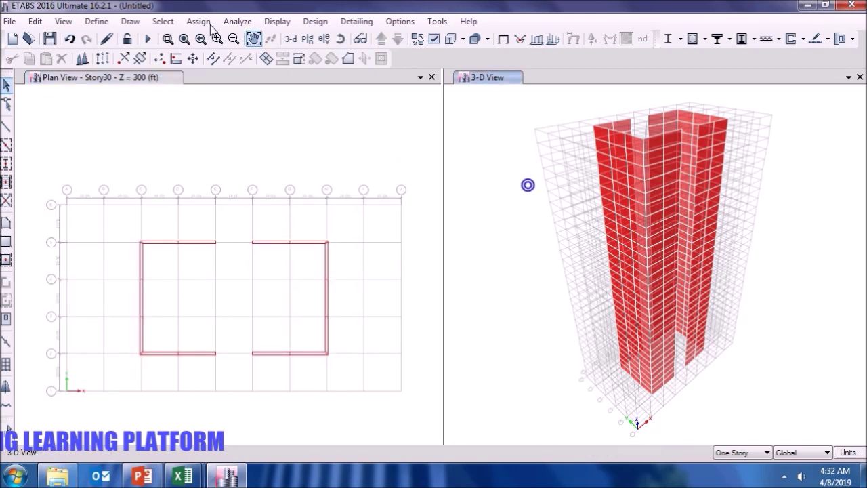
pyautogui.click(324, 40)
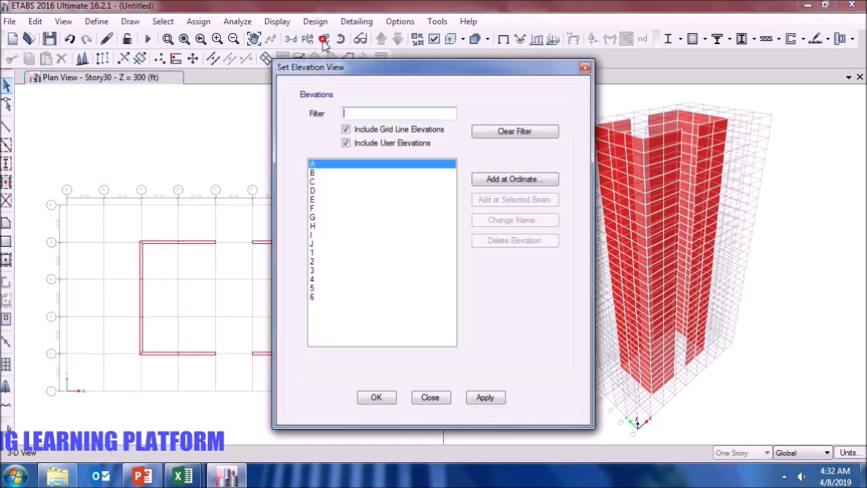
pyautogui.click(322, 182)
pyautogui.click(491, 401)
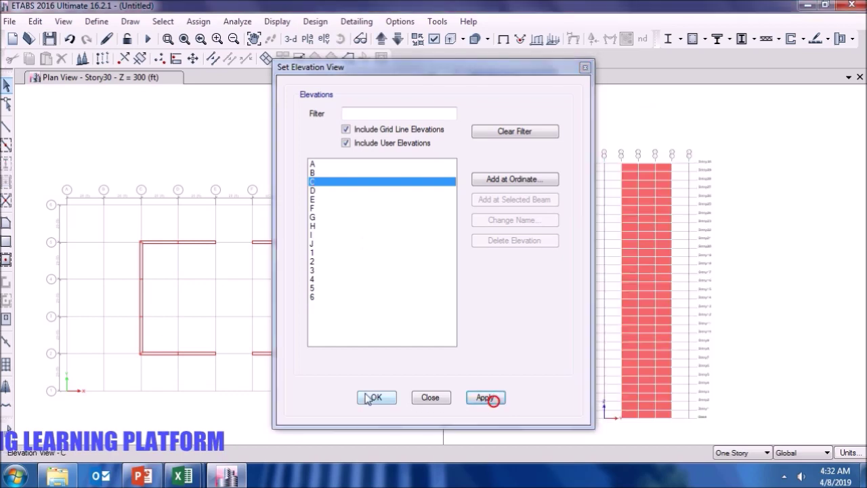
pyautogui.click(374, 397)
pyautogui.moveTo(616, 147); pyautogui.dragTo(690, 435)
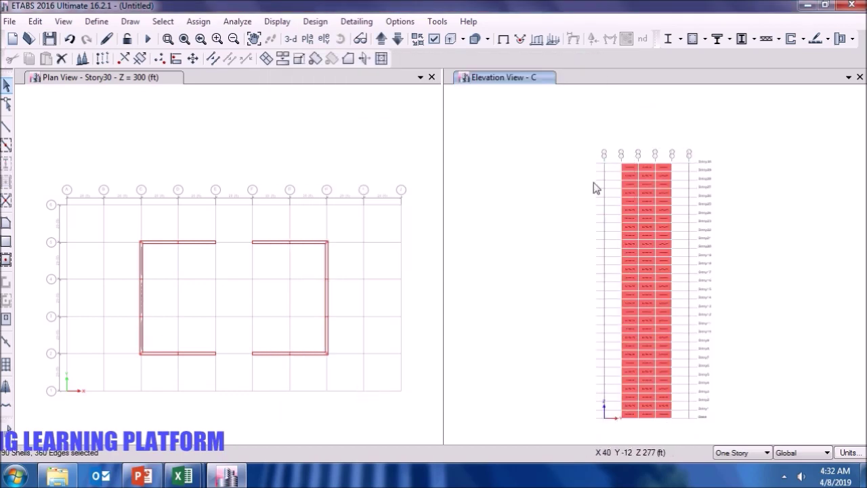
pyautogui.click(212, 22)
pyautogui.click(496, 201)
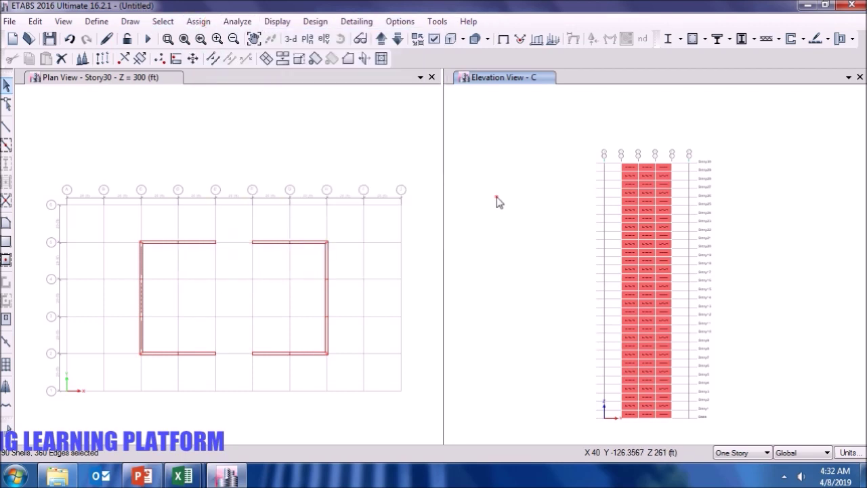
pyautogui.hotkey('ctrl', 'q')
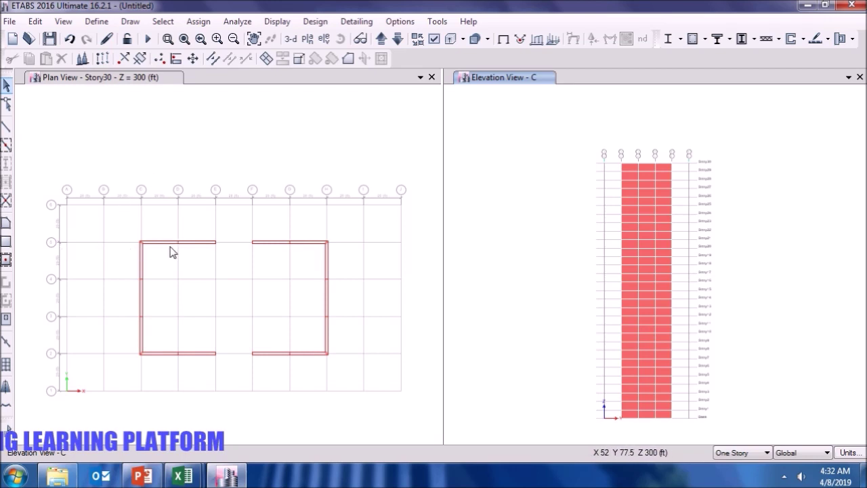
# Check the grid labels in the plan and set the second window to the elevation view of grid 5.
pyautogui.click(72, 248)
pyautogui.scroll(3, 59, 249)
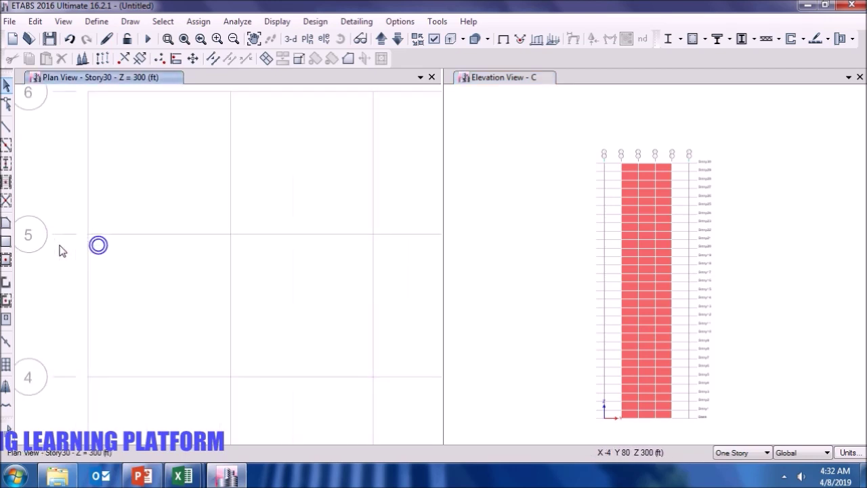
pyautogui.scroll(-3, 59, 251)
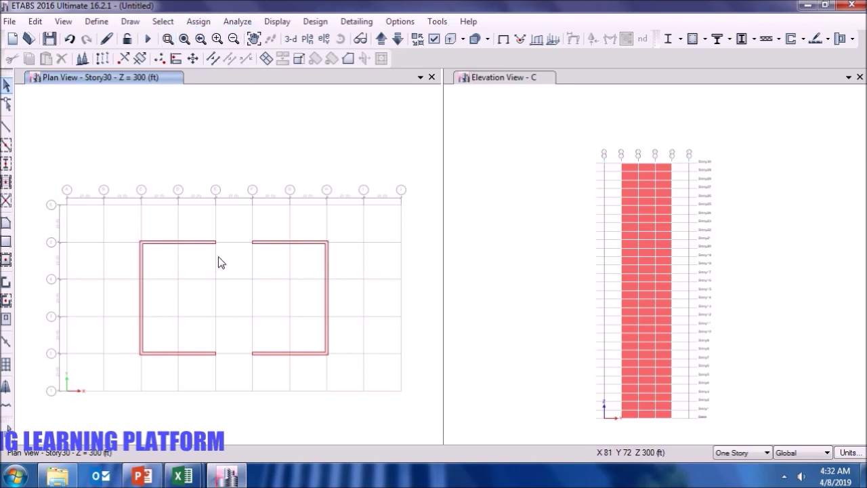
pyautogui.click(556, 150)
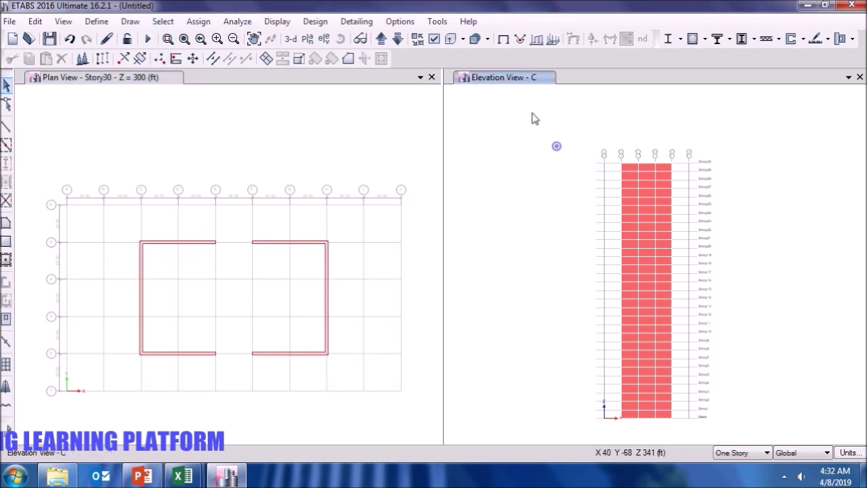
pyautogui.click(323, 38)
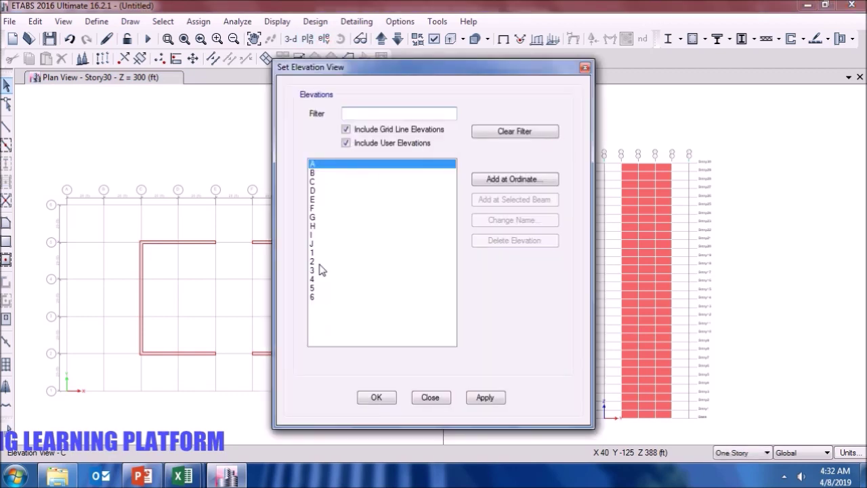
pyautogui.click(318, 288)
pyautogui.click(485, 397)
pyautogui.click(375, 396)
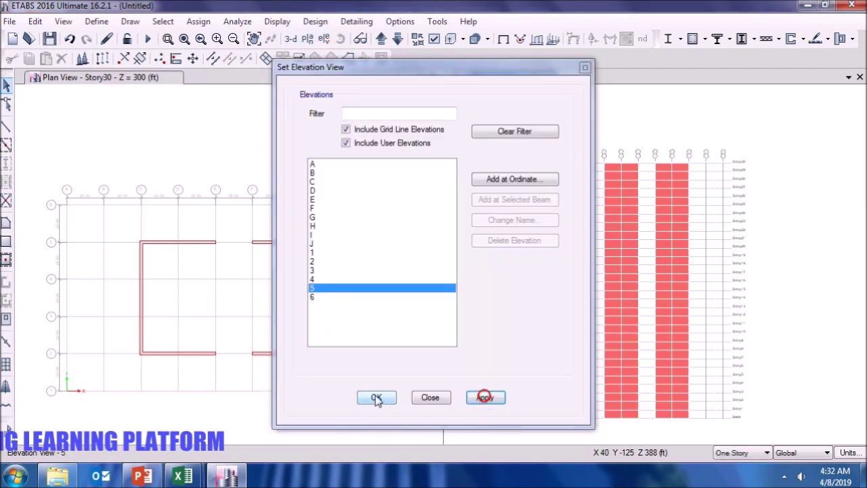
# Assign the shell pier label WALL1 to all wall panels between grids C and E on elevation 5.
pyautogui.moveTo(640, 425); pyautogui.dragTo(582, 140)
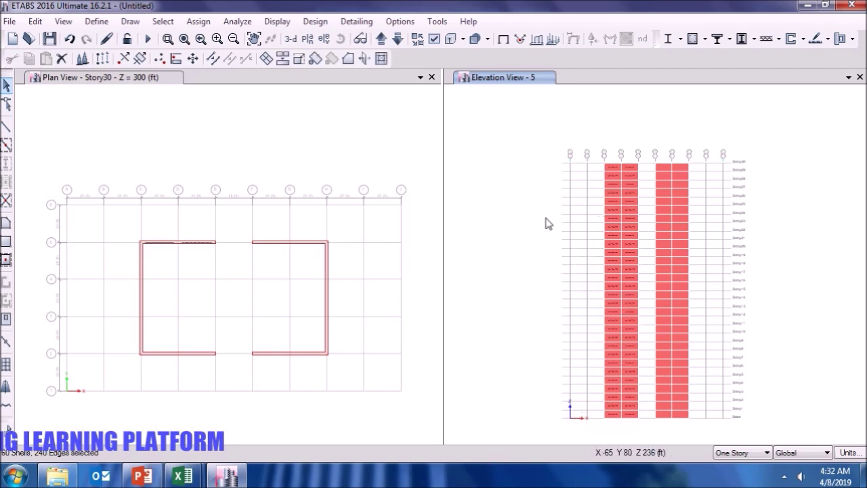
pyautogui.click(199, 21)
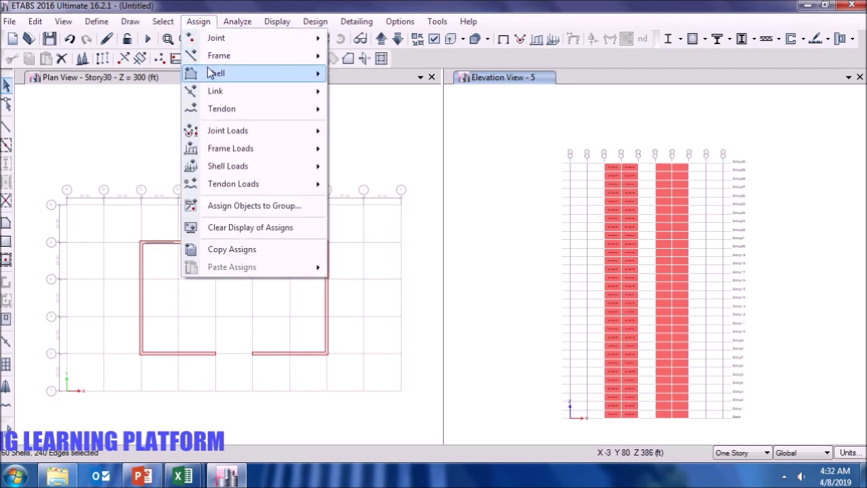
pyautogui.moveTo(217, 72)
pyautogui.click(420, 302)
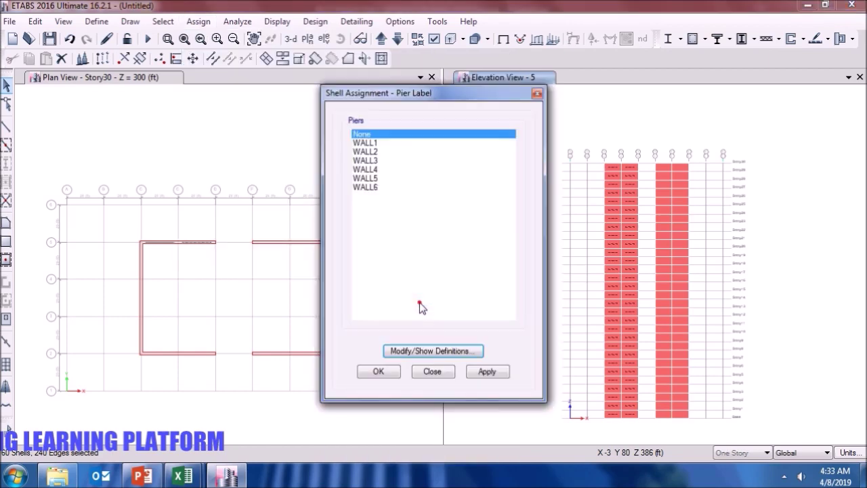
pyautogui.click(403, 141)
pyautogui.click(486, 371)
pyautogui.click(381, 371)
# Assign the shell pier label WALL2 to all wall panels between grids F and H on elevation 5.
pyautogui.moveTo(712, 420); pyautogui.dragTo(650, 139)
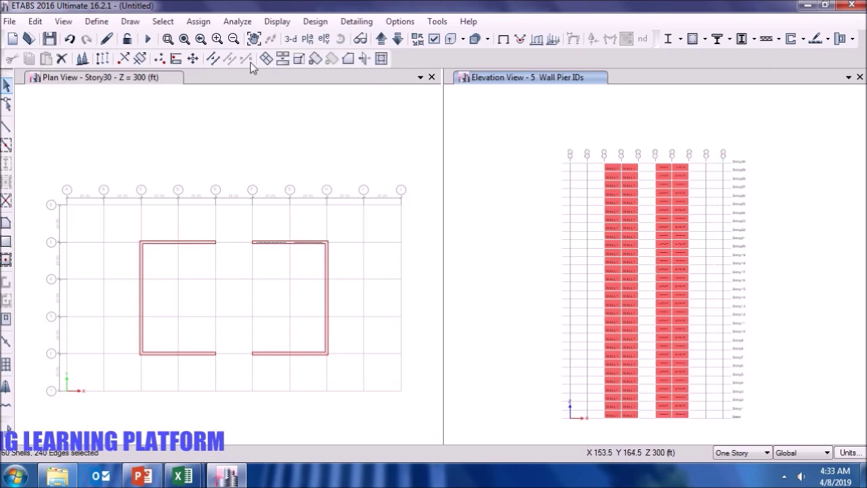
pyautogui.click(199, 21)
pyautogui.moveTo(216, 73)
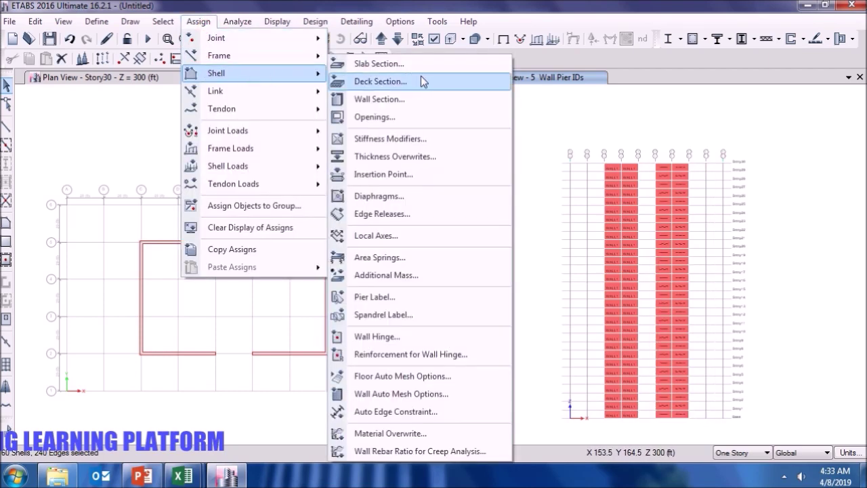
pyautogui.click(403, 298)
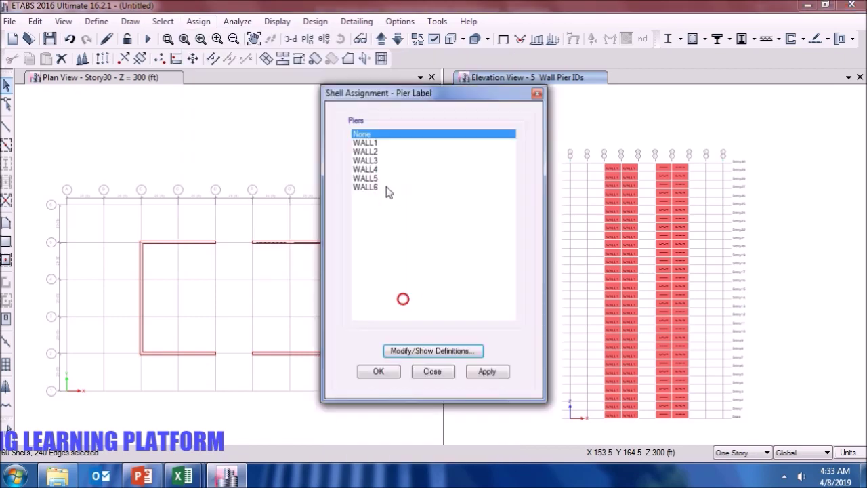
pyautogui.click(486, 371)
pyautogui.click(385, 374)
# Check the grid labels in the plan and switch the elevation window to grid 2.
pyautogui.click(397, 223)
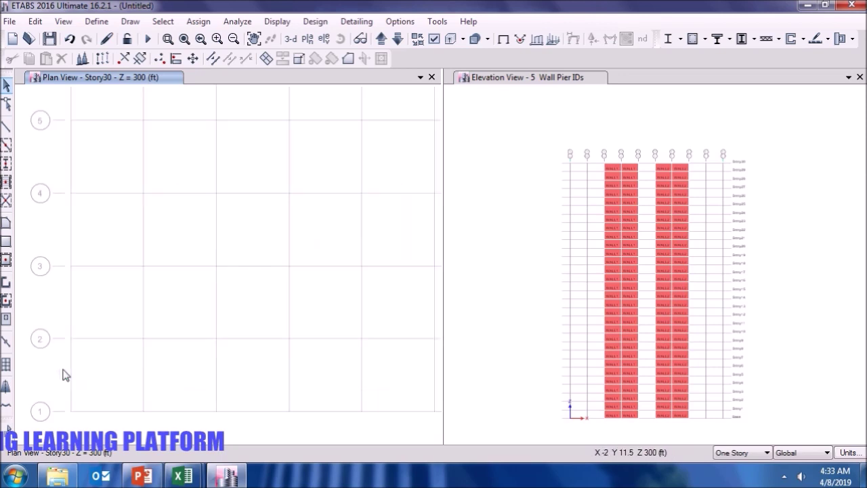
pyautogui.click(529, 255)
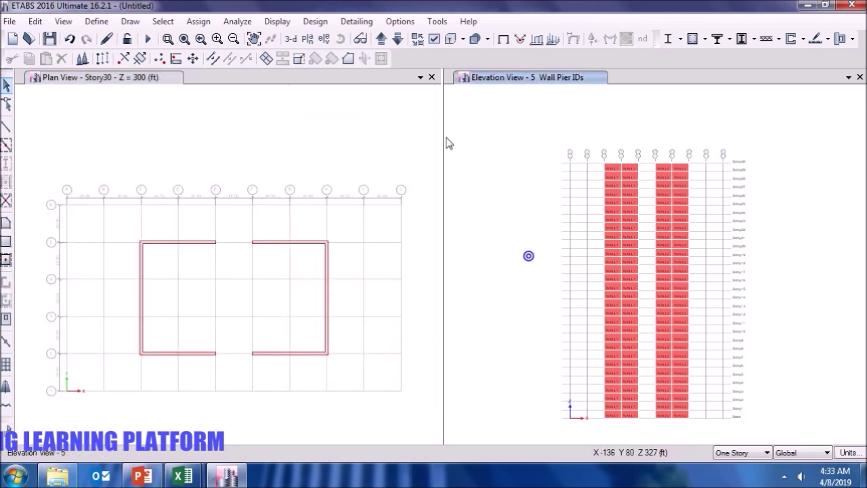
pyautogui.click(324, 39)
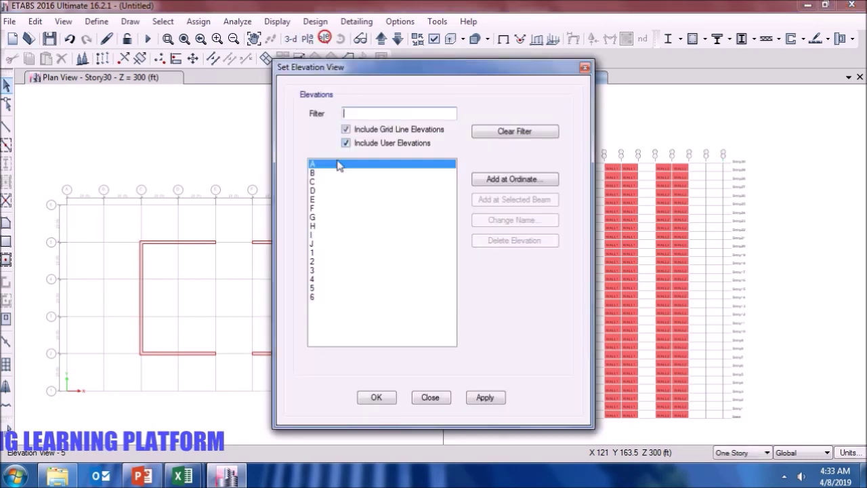
pyautogui.click(318, 262)
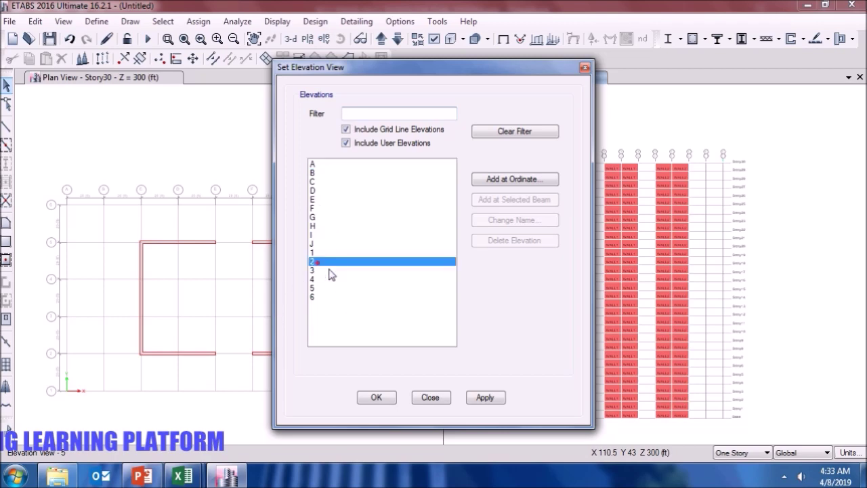
pyautogui.click(484, 399)
pyautogui.click(383, 399)
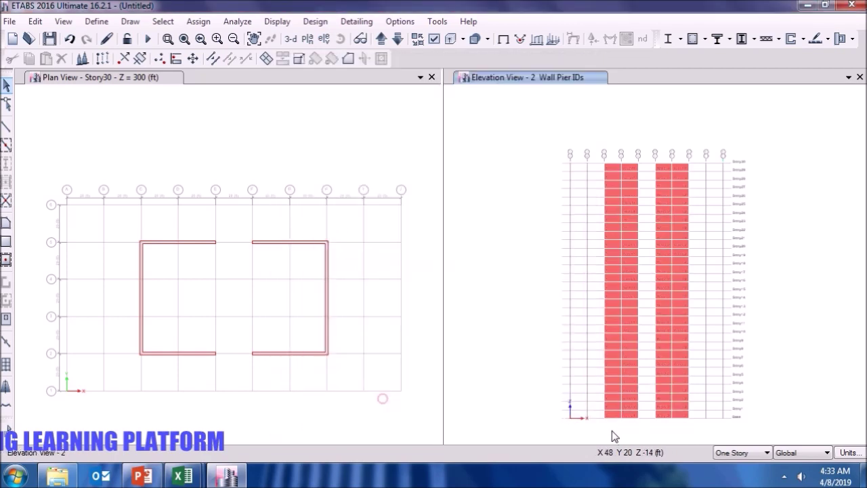
# Try to assign the frame pier label WALL3 to the walls between grids C and E on elevation 2.
pyautogui.moveTo(641, 430); pyautogui.dragTo(587, 143)
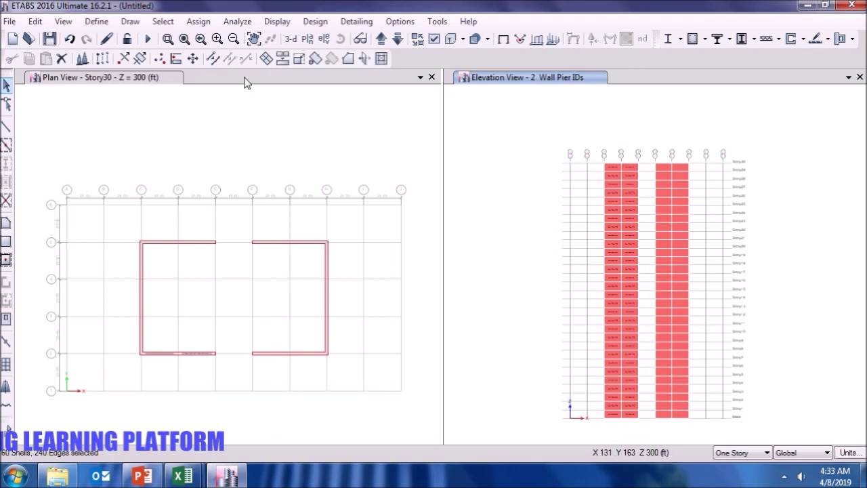
pyautogui.click(196, 21)
pyautogui.moveTo(195, 60)
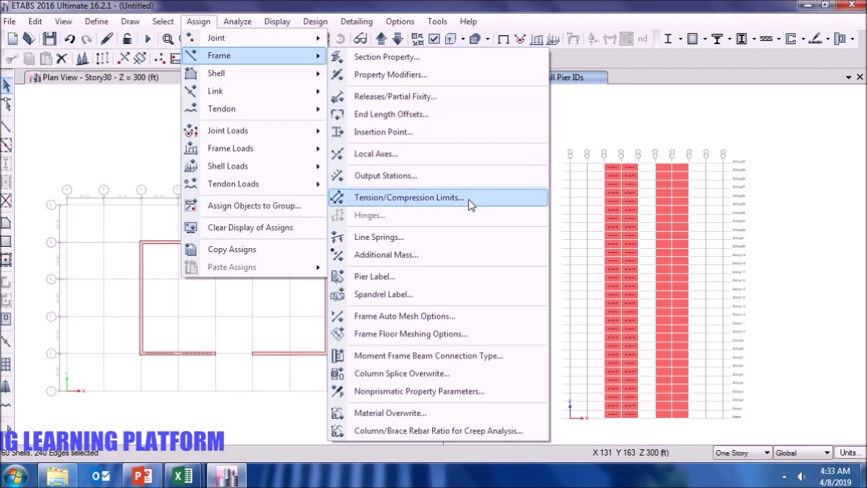
pyautogui.click(450, 277)
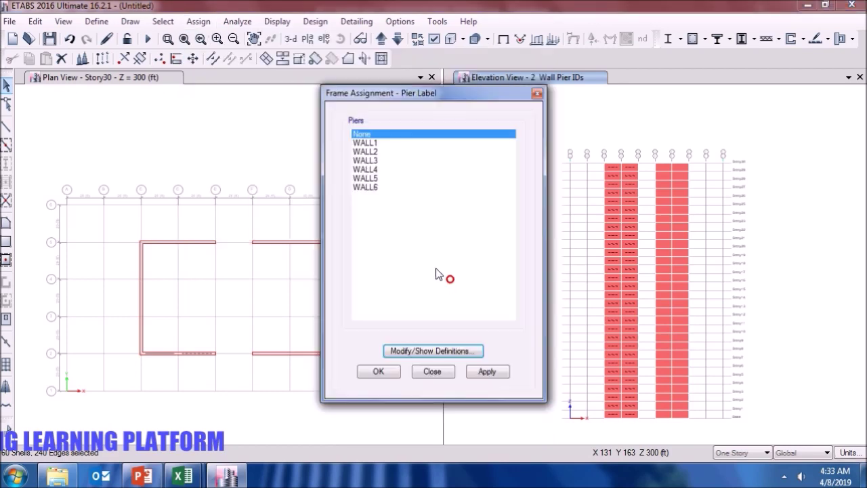
pyautogui.click(375, 162)
pyautogui.click(487, 372)
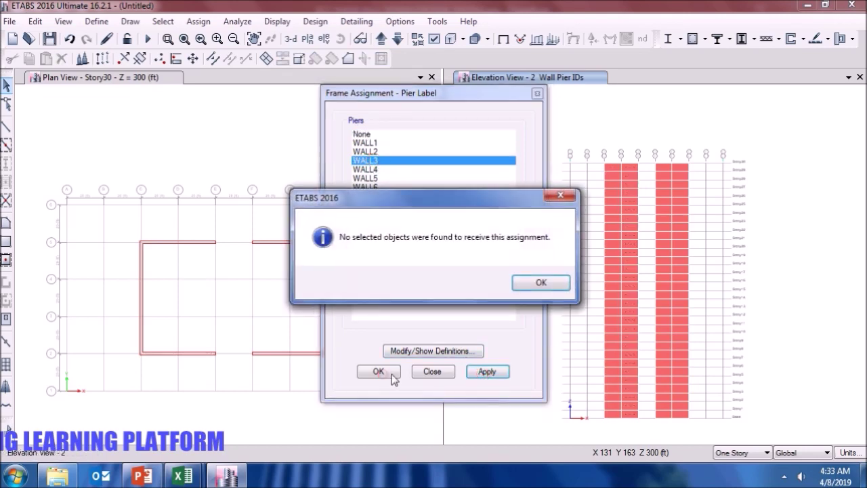
pyautogui.click(529, 284)
pyautogui.moveTo(643, 431); pyautogui.dragTo(595, 132)
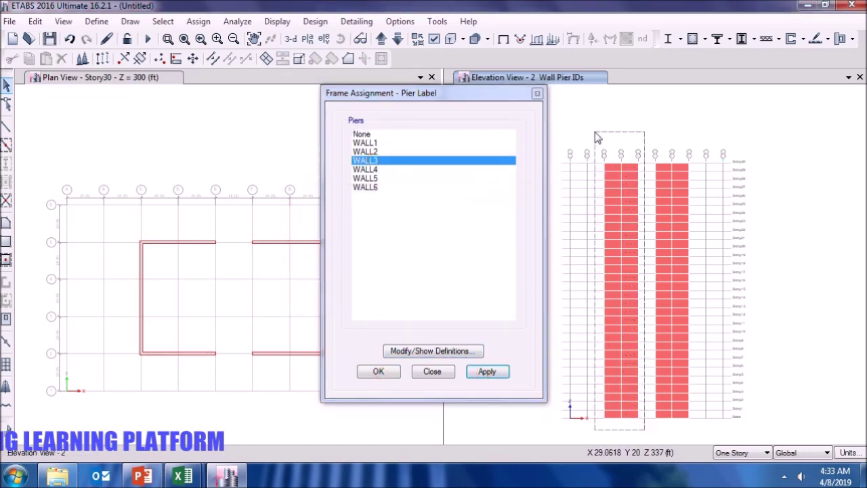
pyautogui.click(485, 374)
pyautogui.click(534, 284)
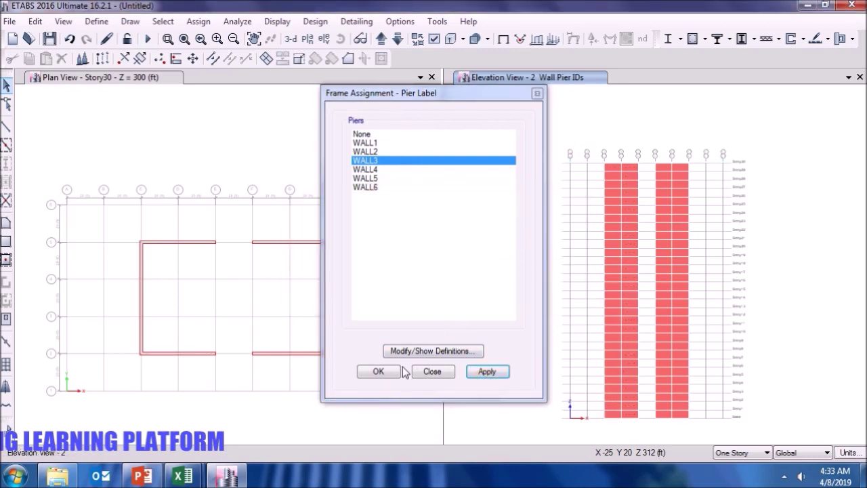
pyautogui.click(378, 372)
# Assign the shell pier label WALL3 to all wall panels between grids C and E on elevation 2.
pyautogui.moveTo(584, 141); pyautogui.dragTo(643, 429)
pyautogui.click(212, 21)
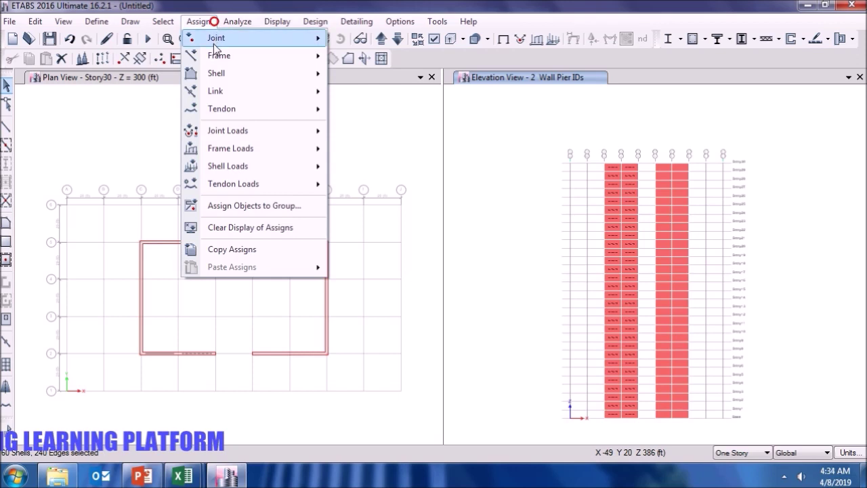
pyautogui.moveTo(213, 70)
pyautogui.click(400, 292)
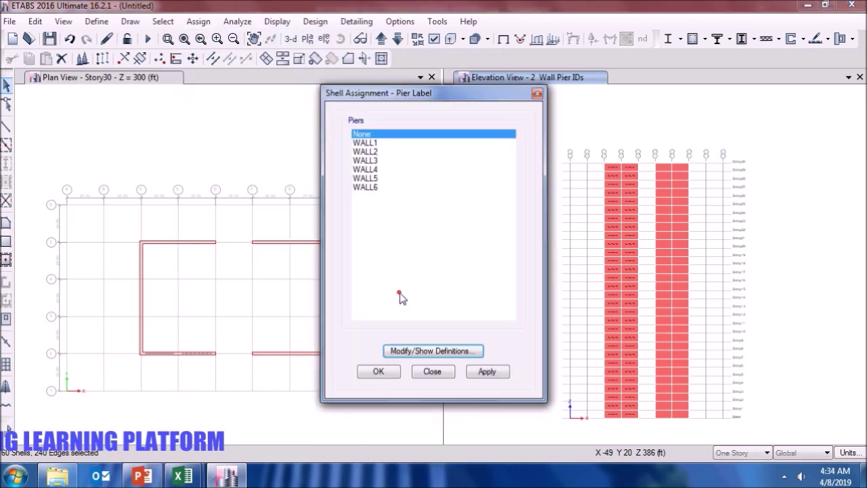
pyautogui.click(374, 161)
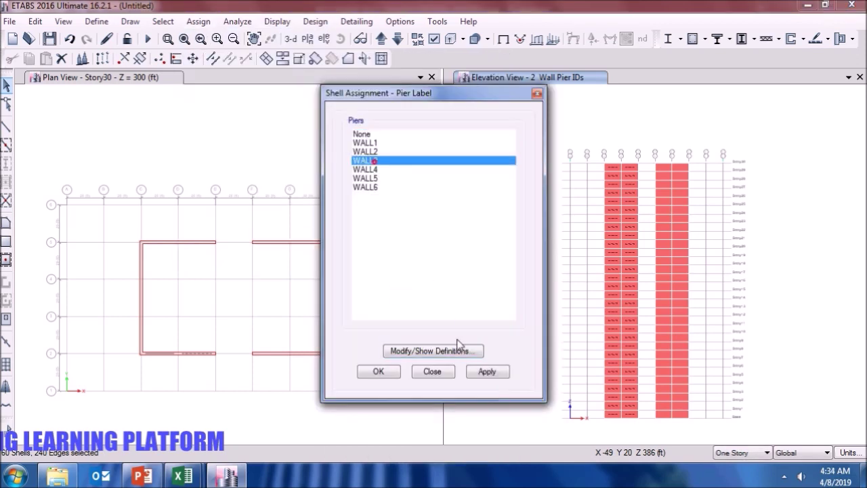
pyautogui.click(486, 372)
pyautogui.click(387, 373)
# Assign the shell pier label WALL4 to all wall panels between grids F and H on elevation 2.
pyautogui.moveTo(644, 149); pyautogui.dragTo(707, 428)
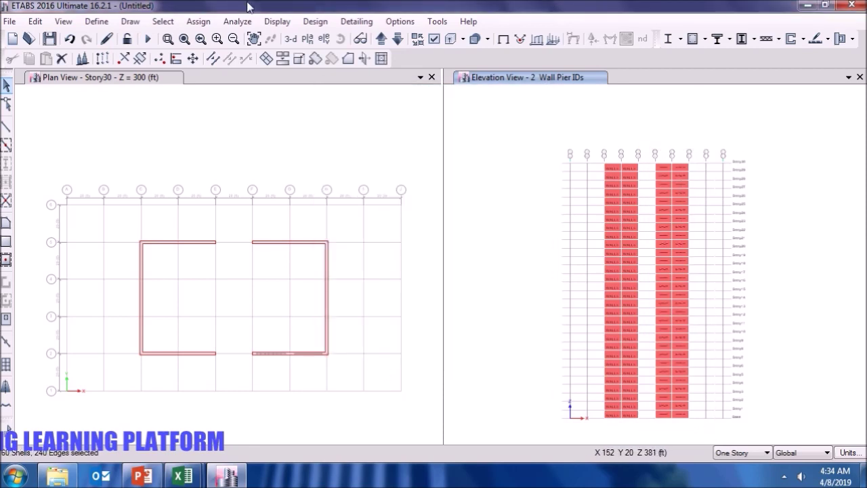
pyautogui.click(195, 21)
pyautogui.moveTo(207, 70)
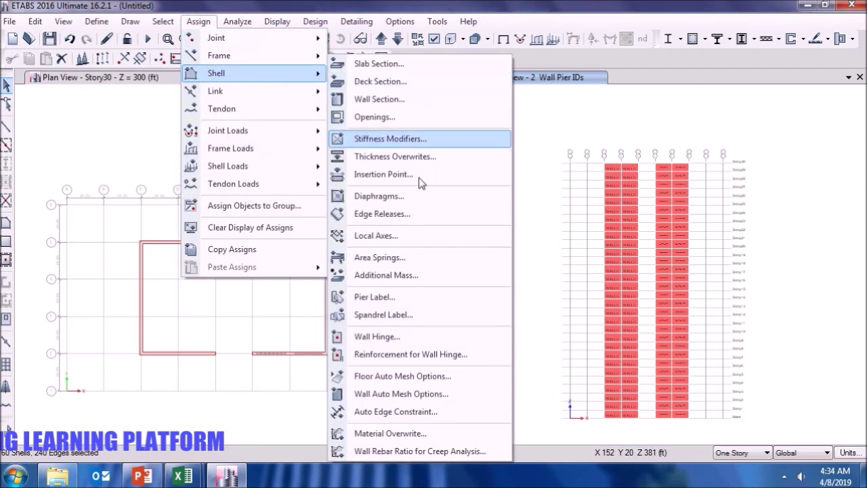
pyautogui.click(413, 287)
pyautogui.click(379, 171)
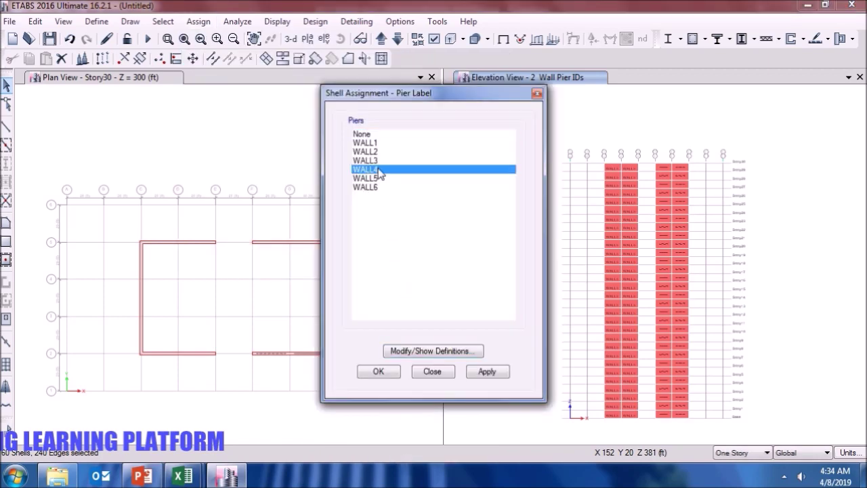
pyautogui.click(477, 373)
pyautogui.click(378, 372)
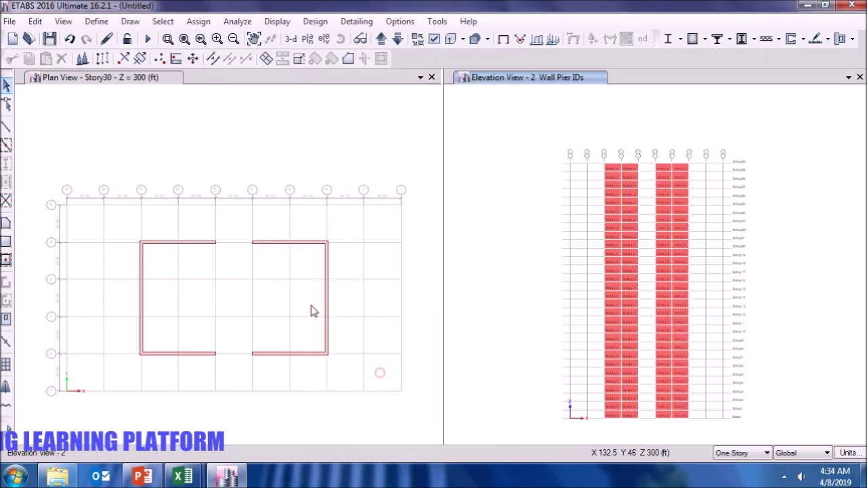
# Switch the plan view window to the elevation on grid C.
pyautogui.click(210, 302)
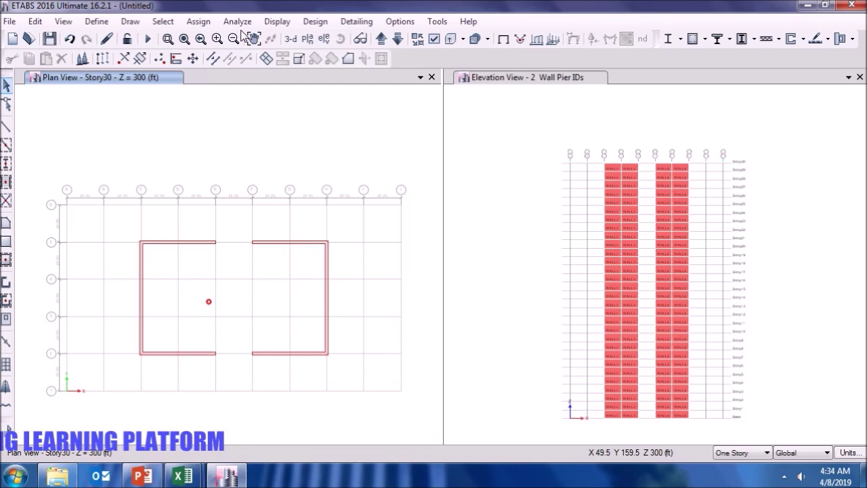
pyautogui.click(323, 39)
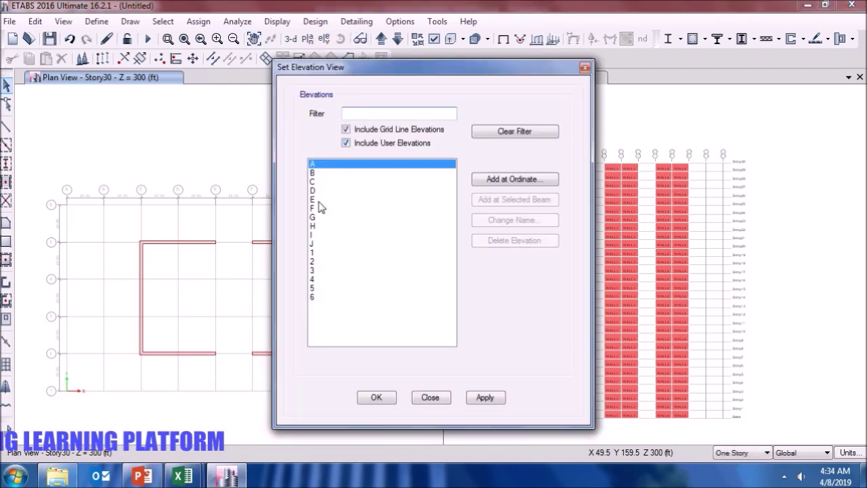
pyautogui.click(316, 181)
pyautogui.click(484, 398)
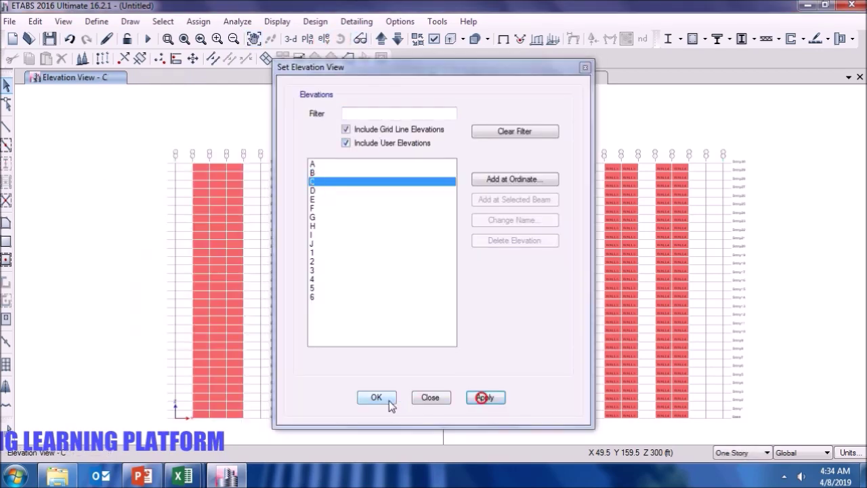
pyautogui.click(384, 399)
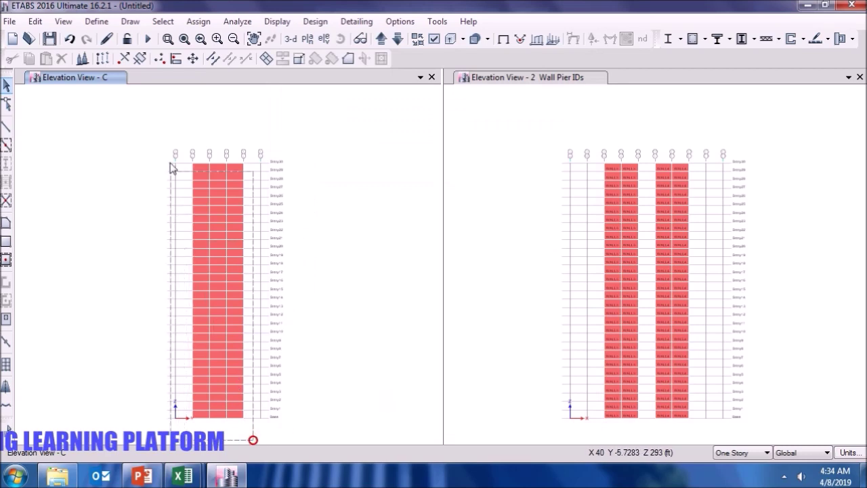
# Assign the shell pier label WALL5 to all wall panels on elevation C.
pyautogui.moveTo(169, 141); pyautogui.dragTo(284, 426)
pyautogui.click(199, 21)
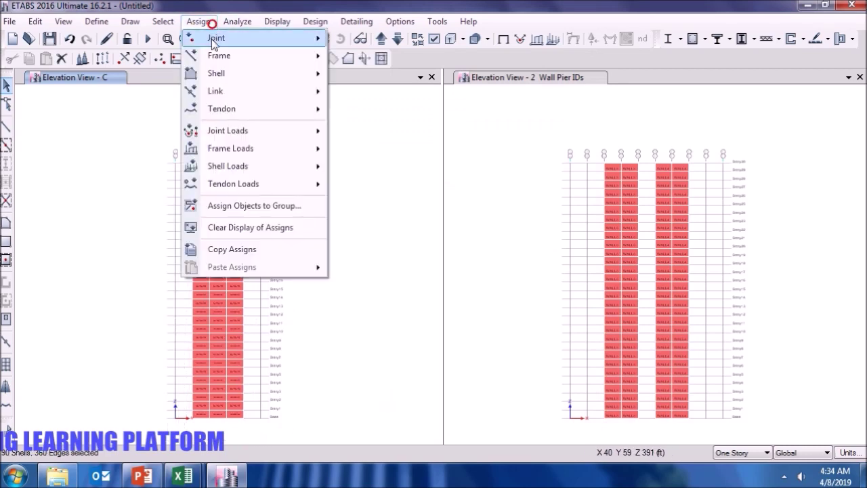
pyautogui.moveTo(216, 75)
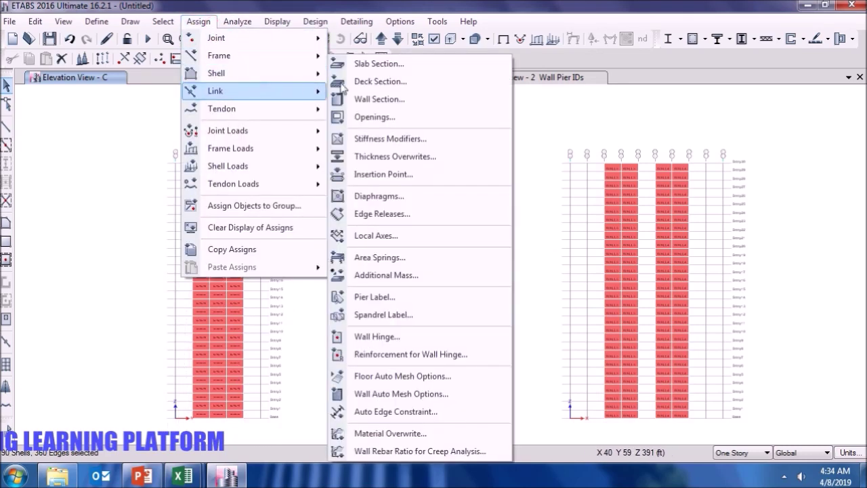
pyautogui.click(429, 303)
pyautogui.click(373, 178)
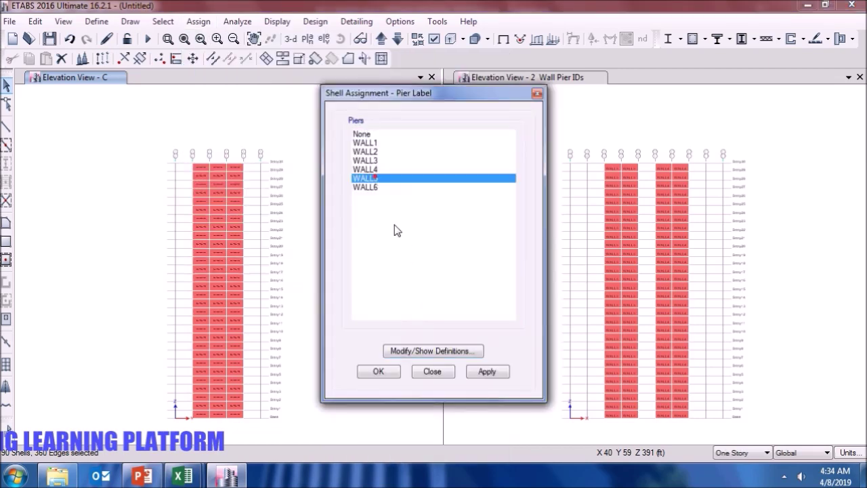
pyautogui.click(488, 372)
pyautogui.click(379, 372)
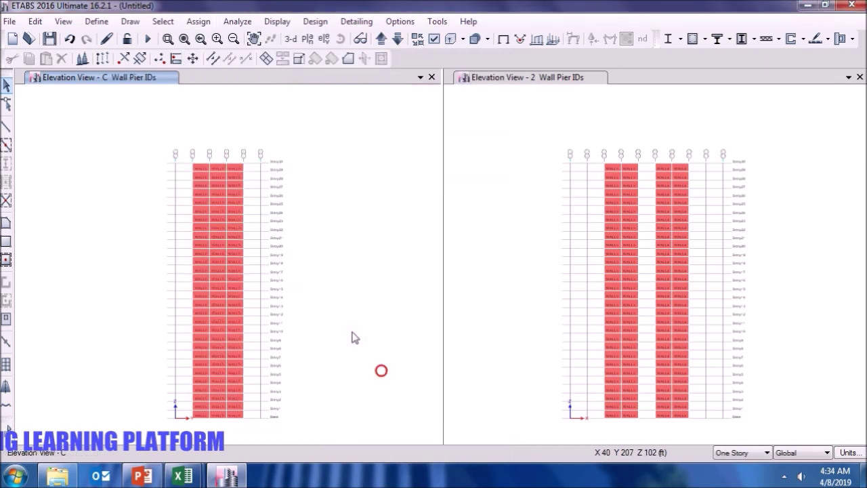
# Switch the elevation C window to grid H and select all of its wall panels.
pyautogui.click(398, 42)
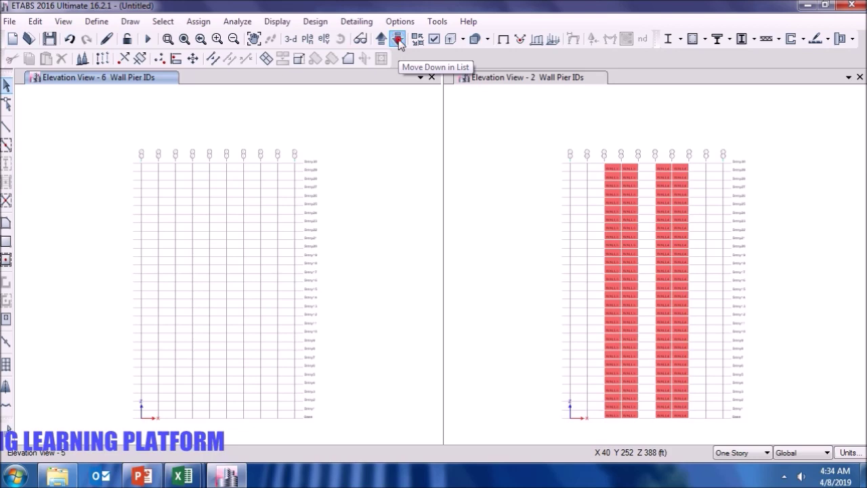
pyautogui.click(398, 42)
pyautogui.click(398, 42)
pyautogui.click(399, 42)
pyautogui.click(398, 42)
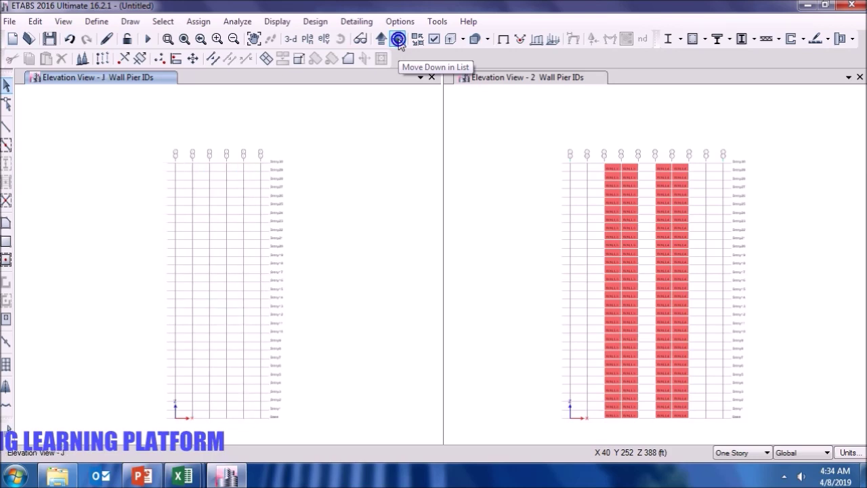
pyautogui.moveTo(184, 140); pyautogui.dragTo(265, 434)
# Replace the elevation 2 view with the Story30 plan view.
pyautogui.click(501, 217)
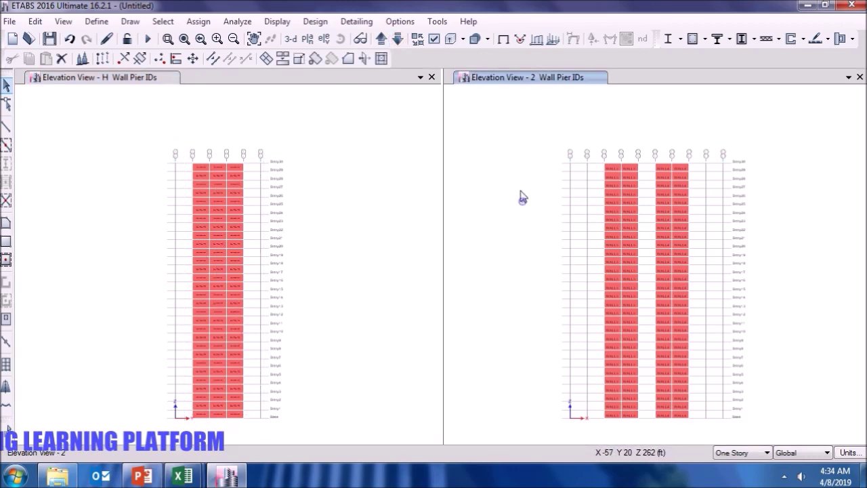
pyautogui.click(307, 38)
pyautogui.click(483, 393)
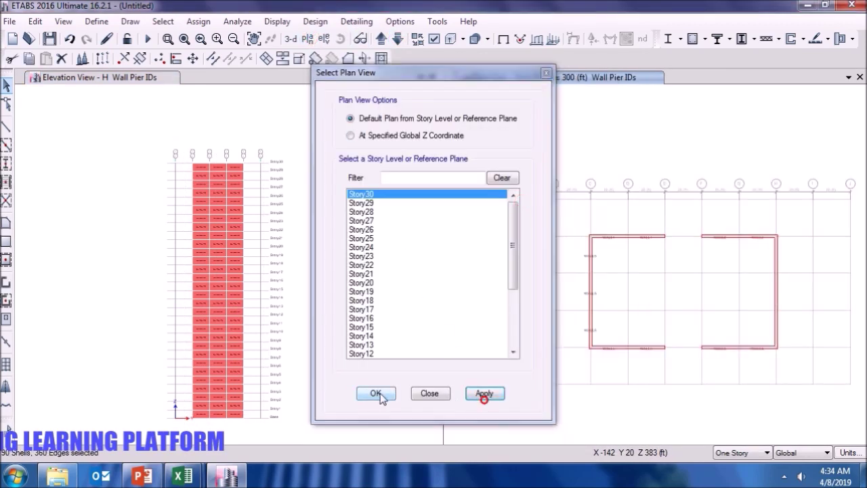
pyautogui.click(376, 393)
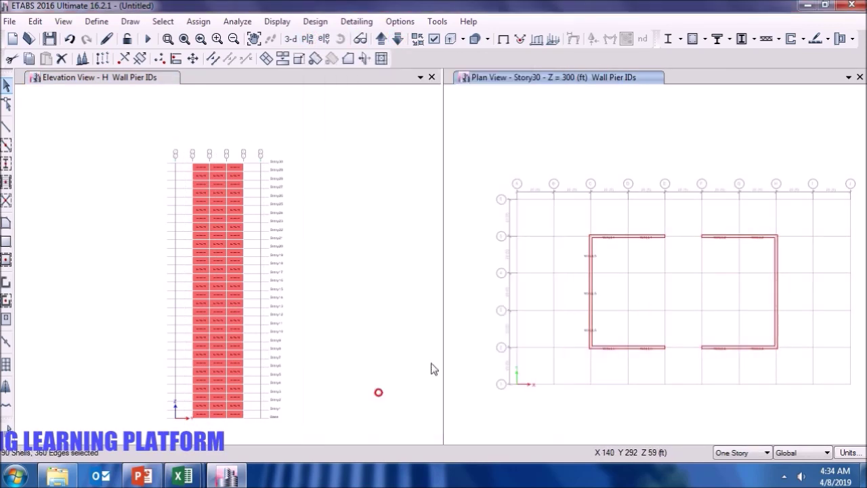
# Assign the shell pier label WALL6 to the selected wall panels on elevation H.
pyautogui.click(245, 21)
pyautogui.click(200, 21)
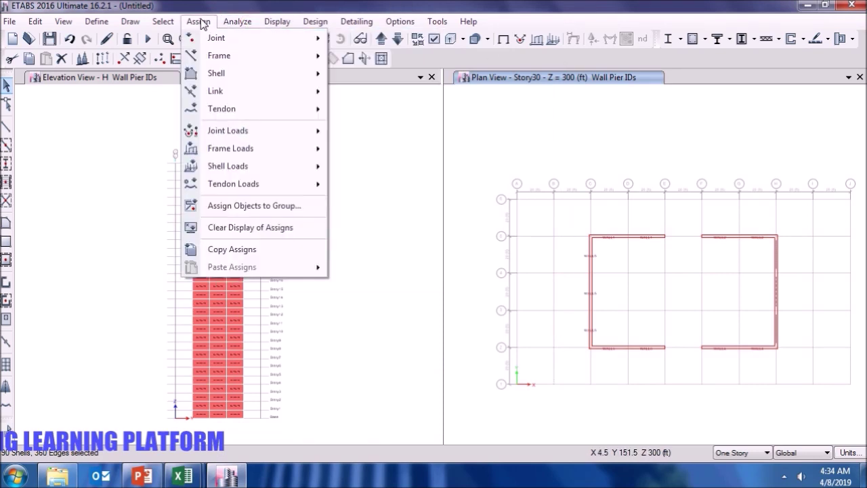
pyautogui.moveTo(296, 81)
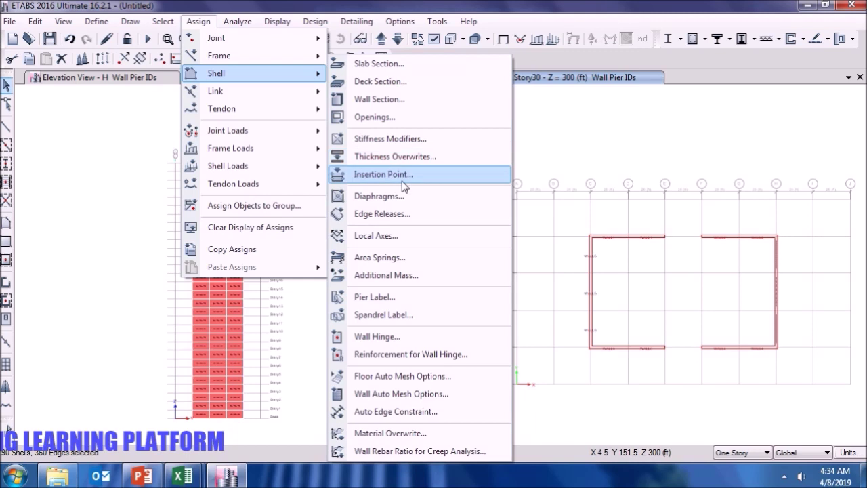
pyautogui.click(400, 302)
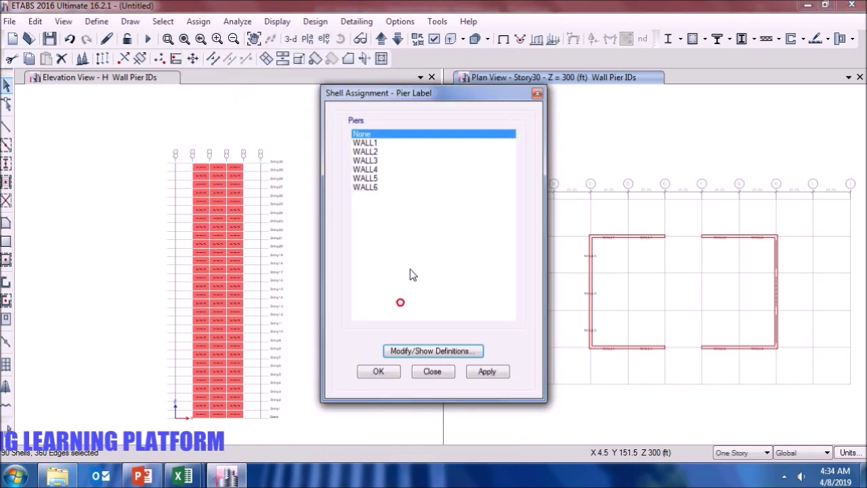
pyautogui.click(367, 187)
pyautogui.click(487, 371)
pyautogui.click(379, 371)
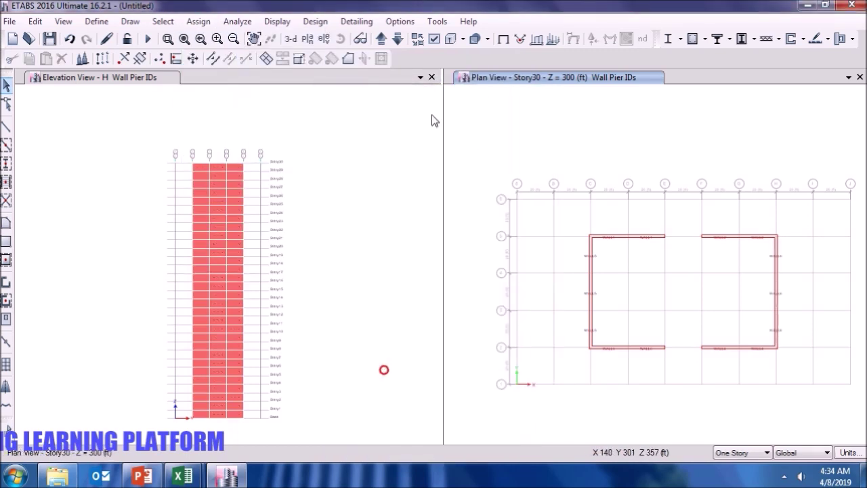
# Close the elevation H window and check the pier labels of all walls on the Story30 plan.
pyautogui.click(431, 77)
pyautogui.scroll(3, 479, 304)
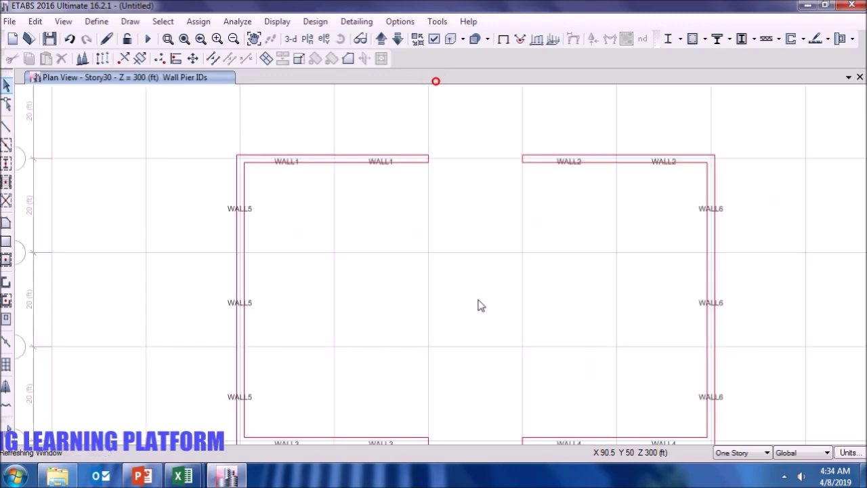
pyautogui.moveTo(478, 305); pyautogui.dragTo(470, 254, button='middle')
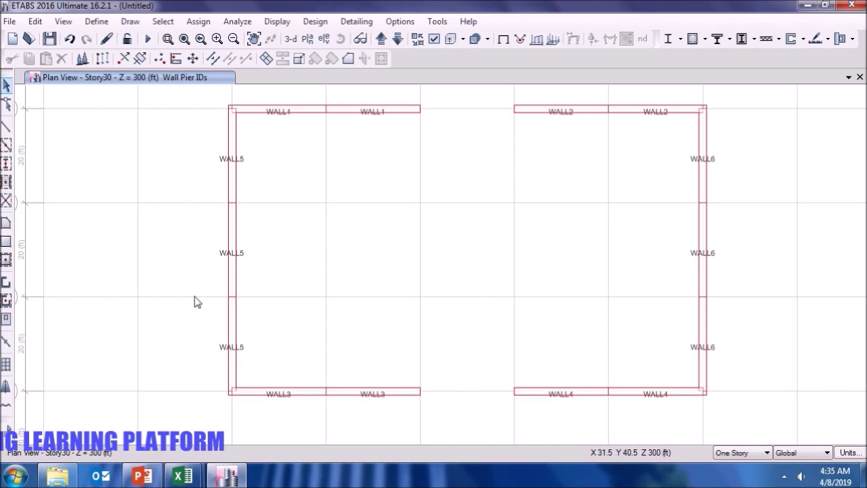
pyautogui.moveTo(368, 294)
pyautogui.mouseDown(button='middle')
pyautogui.moveTo(375, 300)
pyautogui.moveTo(366, 296)
pyautogui.mouseUp(button='middle')
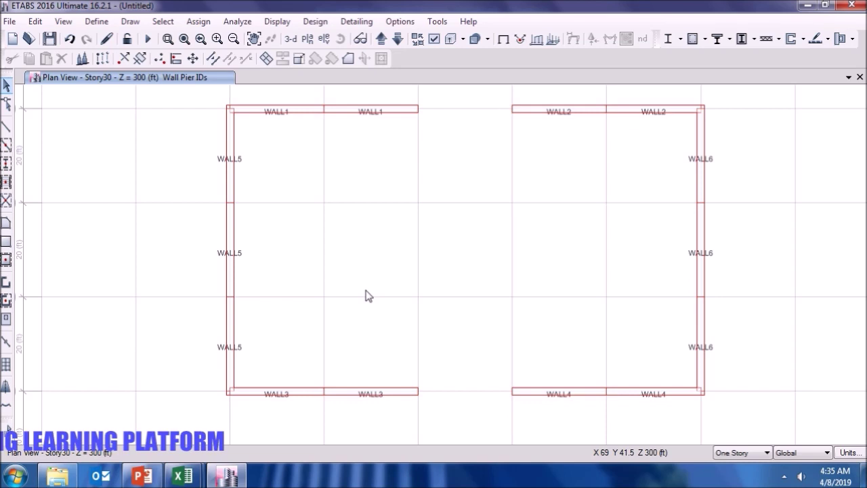
# Review the shear wall design preferences for ACI 318-14 and accept them.
pyautogui.click(316, 21)
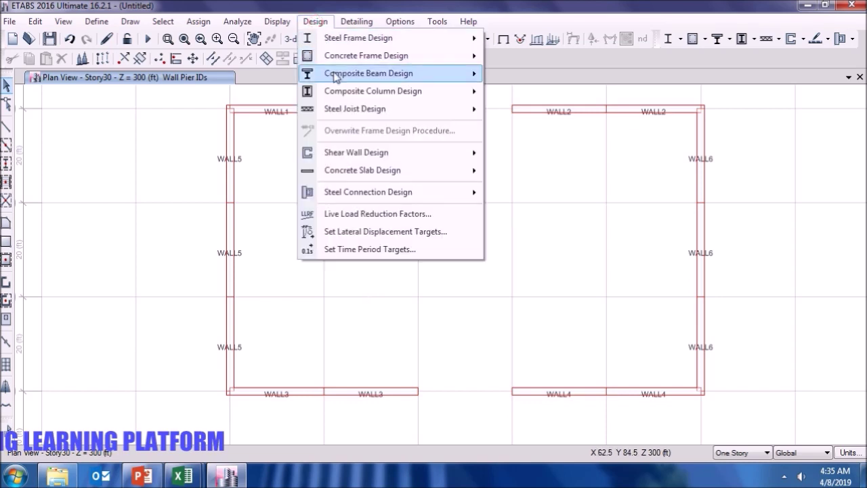
pyautogui.moveTo(354, 160)
pyautogui.click(606, 155)
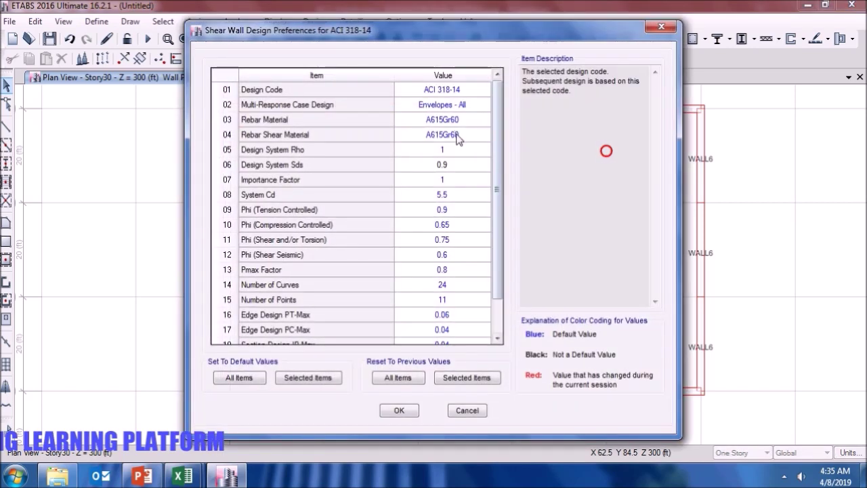
pyautogui.click(453, 94)
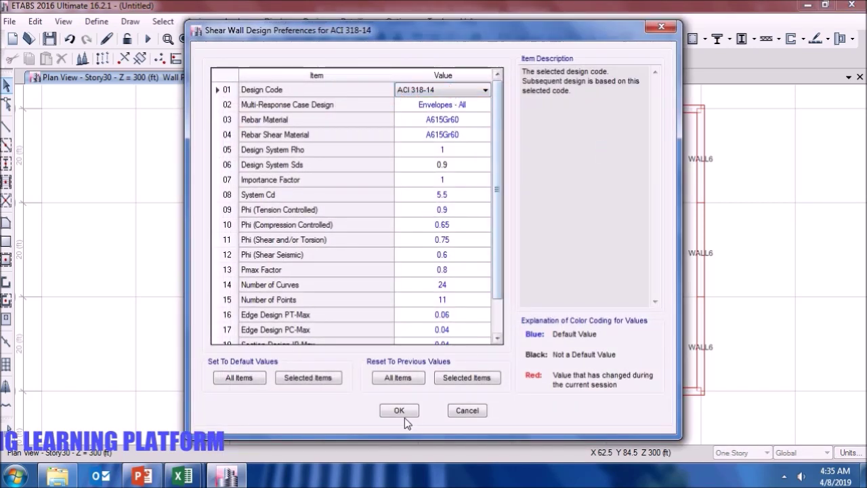
pyautogui.click(495, 270)
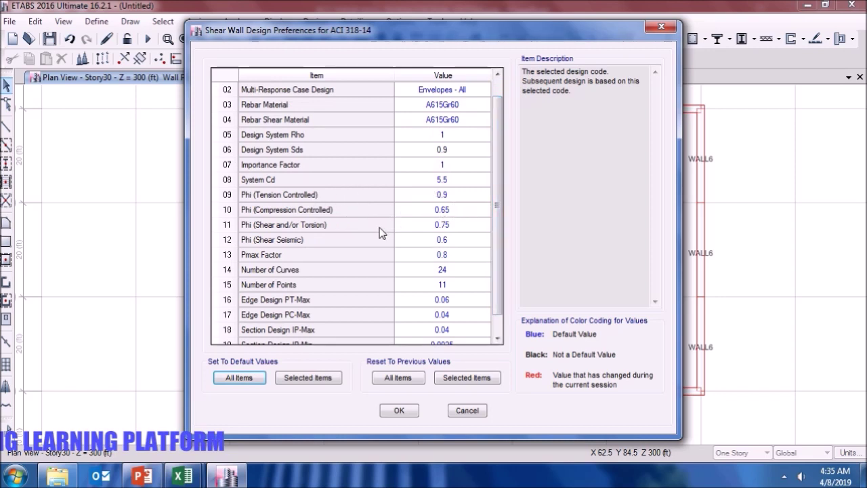
pyautogui.click(395, 409)
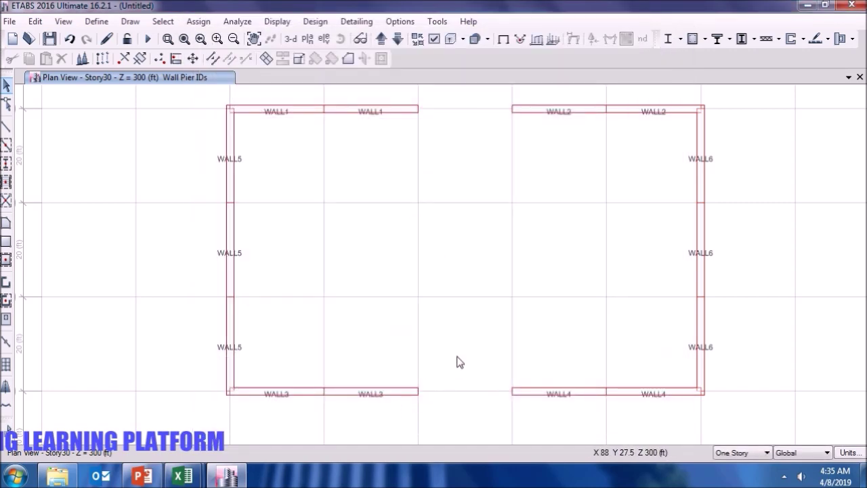
# Add the default design load combinations for Concrete Shear Wall Design, converted to editable user combinations.
pyautogui.click(107, 22)
pyautogui.click(132, 357)
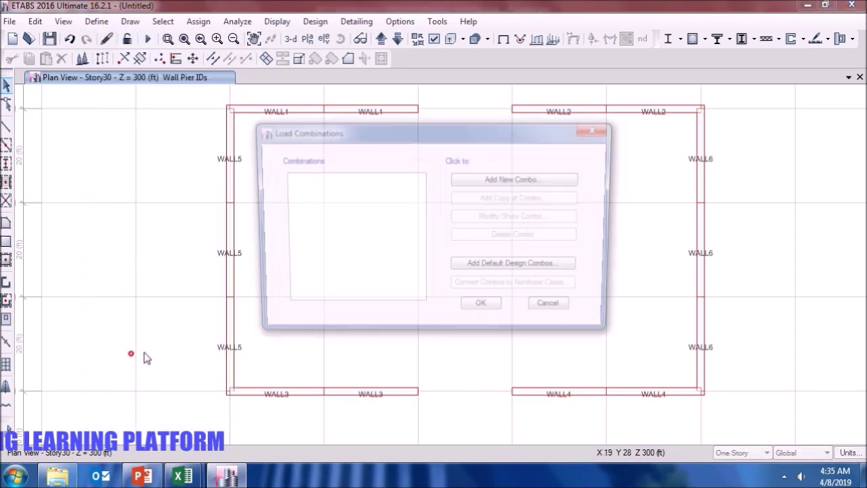
pyautogui.click(519, 269)
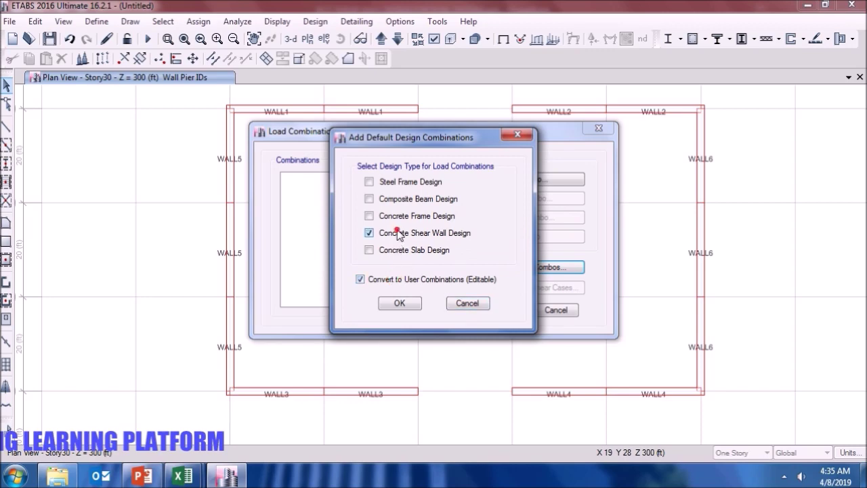
pyautogui.click(399, 302)
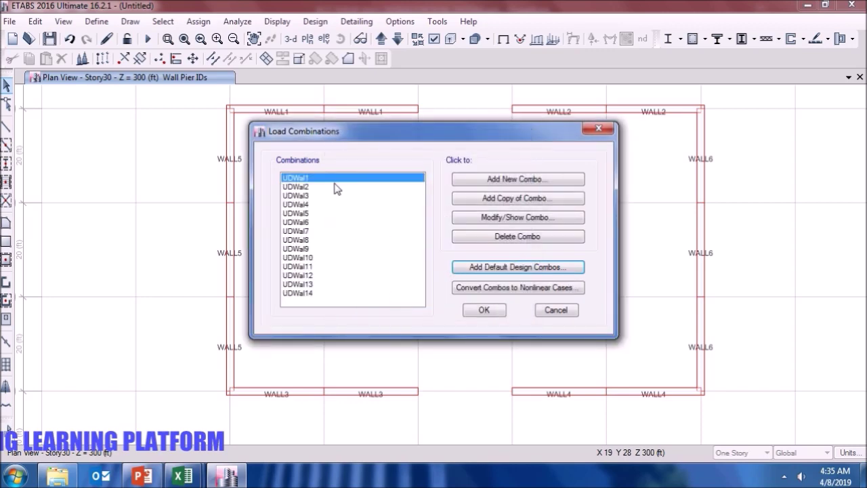
# Review the load cases and scale factors of the default wall design combinations UDWal7, UDWal13, UDWal9 and UDWal5.
pyautogui.doubleClick(310, 231)
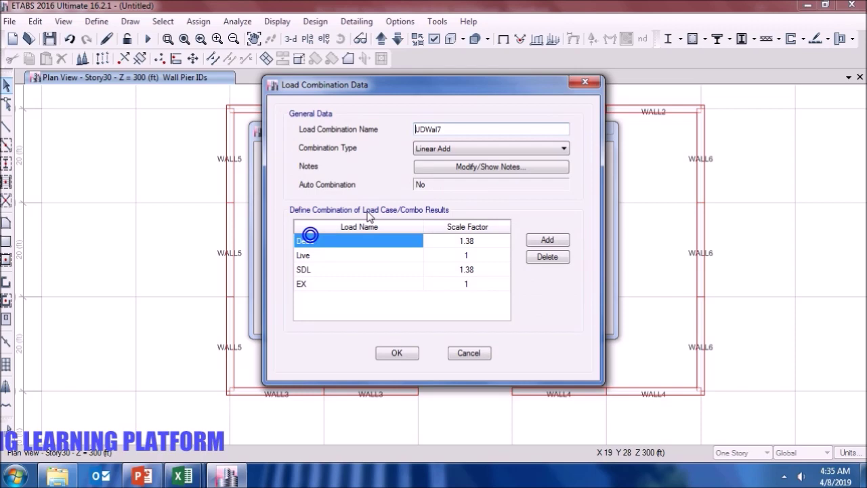
pyautogui.click(396, 353)
pyautogui.doubleClick(324, 280)
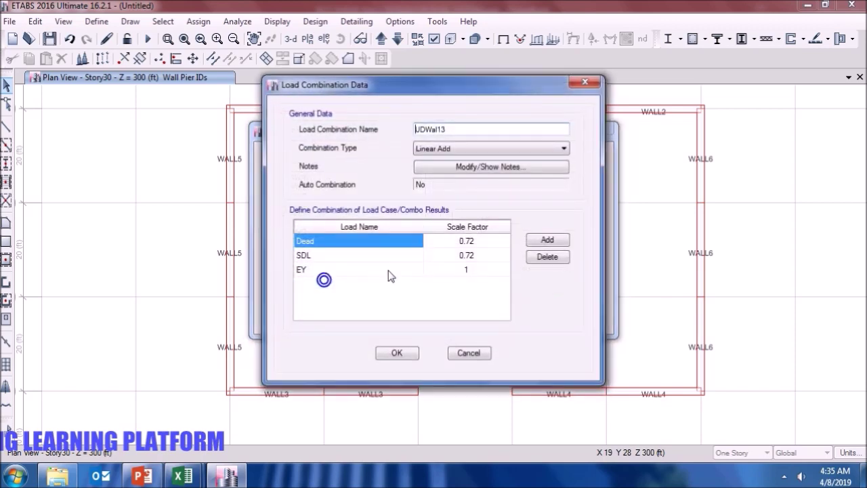
pyautogui.click(397, 353)
pyautogui.doubleClick(357, 248)
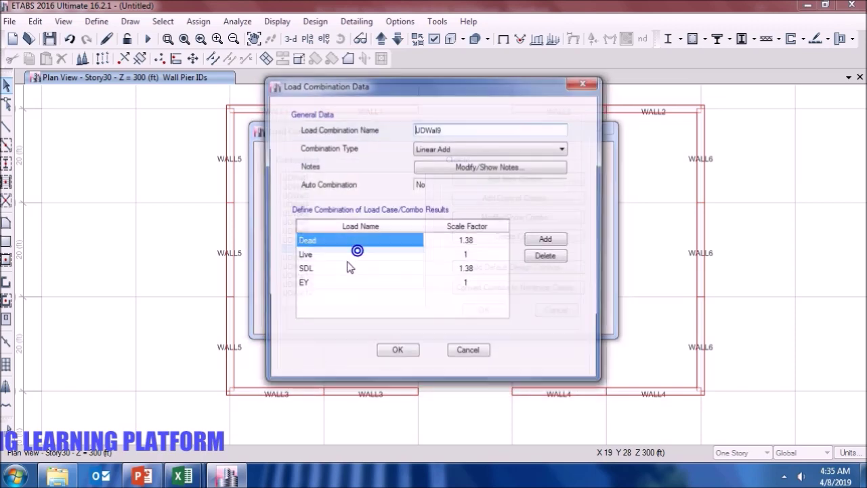
pyautogui.click(403, 355)
pyautogui.doubleClick(342, 216)
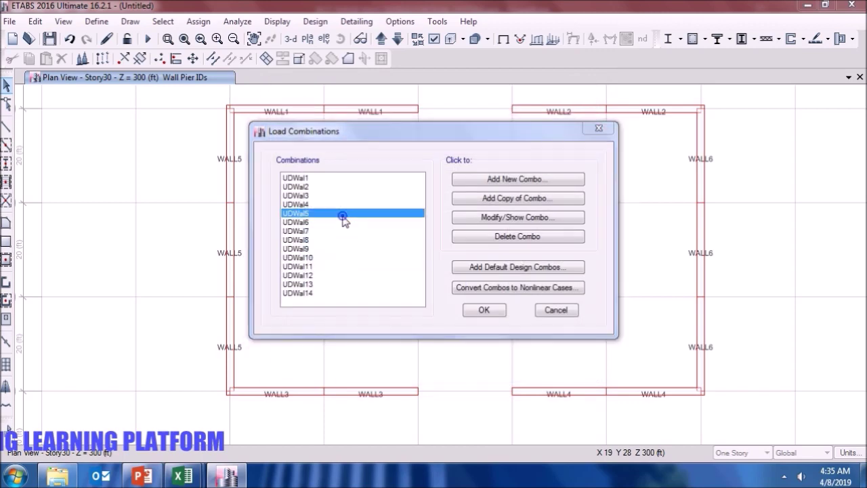
pyautogui.click(392, 353)
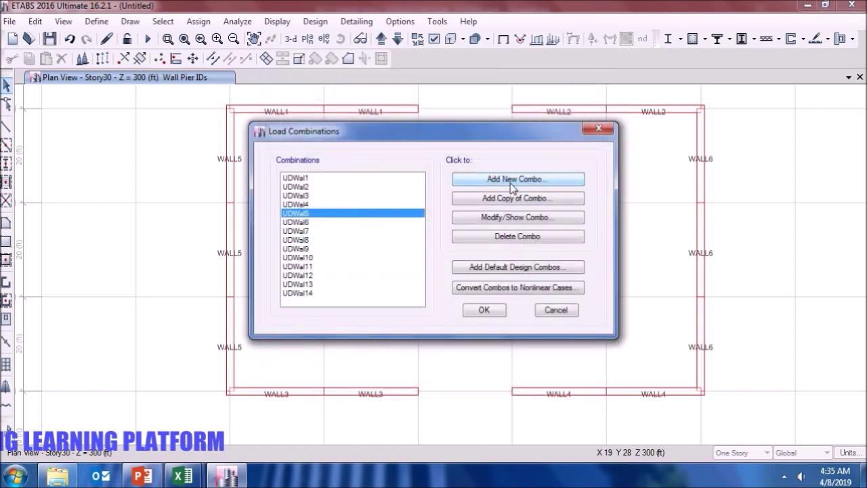
# Create a new load combination named ENVELOPE with UDWal1 as its first load entry.
pyautogui.click(509, 181)
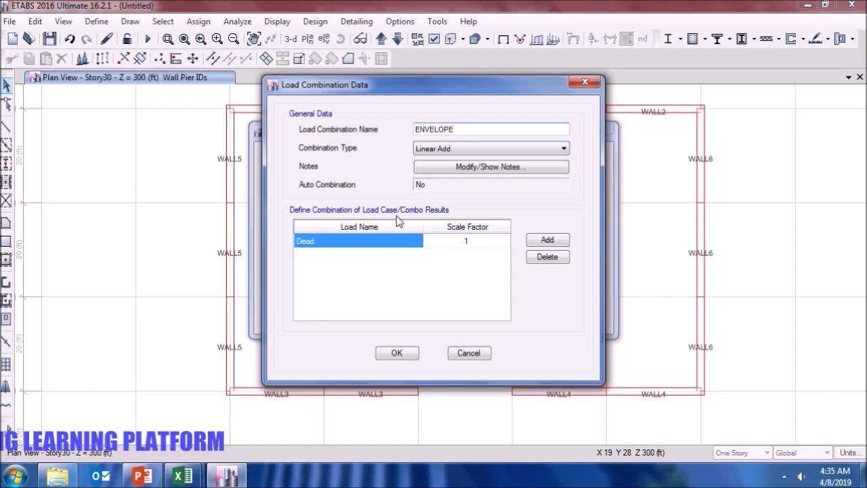
pyautogui.click(402, 241)
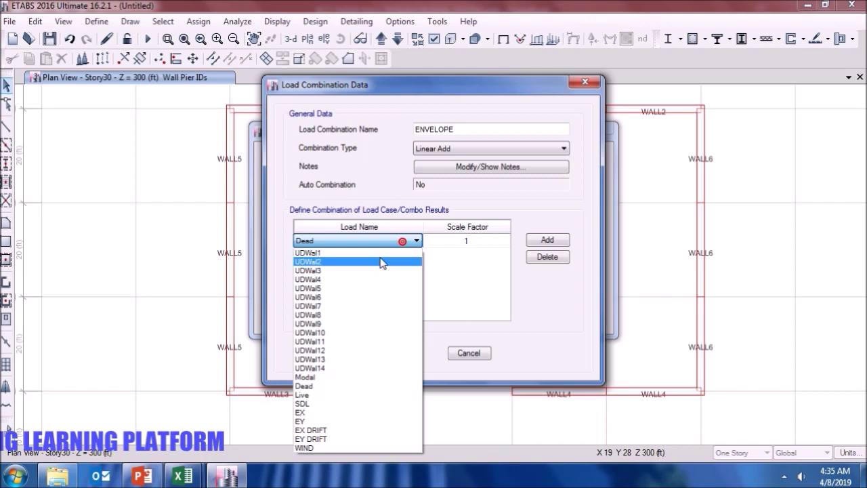
pyautogui.click(379, 253)
pyautogui.click(383, 242)
pyautogui.click(369, 251)
# Add further load rows to the ENVELOPE combination for the remaining UDWal combinations.
pyautogui.click(547, 240)
pyautogui.click(547, 241)
pyautogui.click(547, 241)
pyautogui.click(547, 240)
pyautogui.click(547, 241)
pyautogui.click(547, 240)
pyautogui.click(548, 240)
pyautogui.click(548, 240)
pyautogui.click(547, 240)
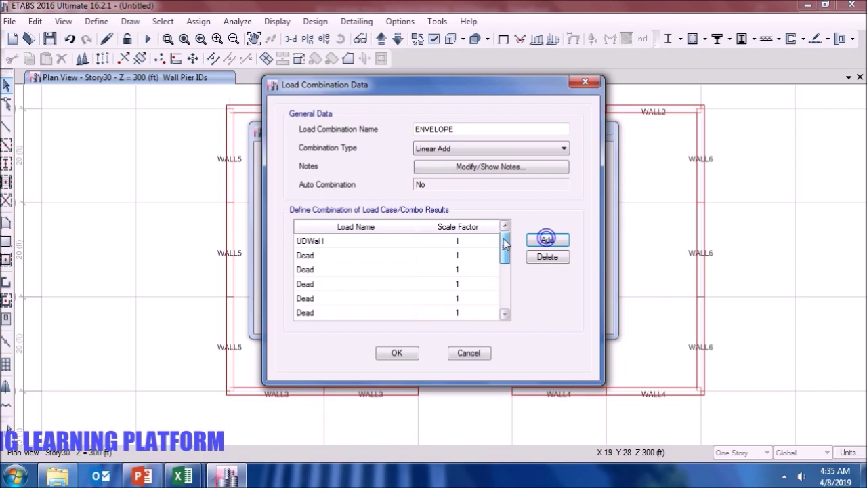
# Set the second to sixth load rows of ENVELOPE to UDWal2, UDWal3, UDWal4, UDWal5 and UDWal6.
pyautogui.click(349, 254)
pyautogui.click(344, 274)
pyautogui.click(343, 271)
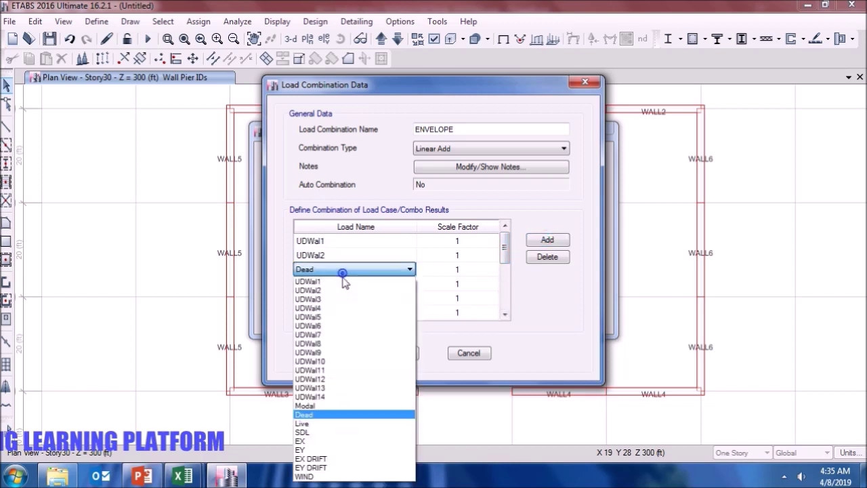
pyautogui.click(342, 299)
pyautogui.click(345, 283)
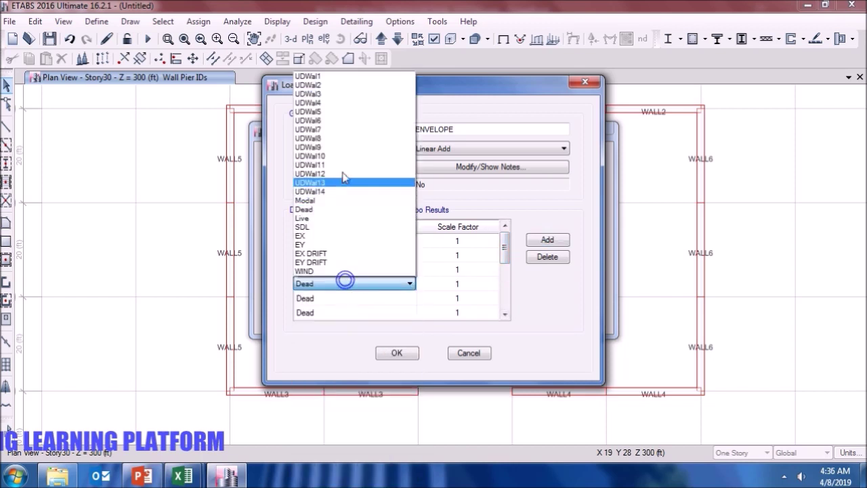
pyautogui.click(338, 102)
pyautogui.click(324, 299)
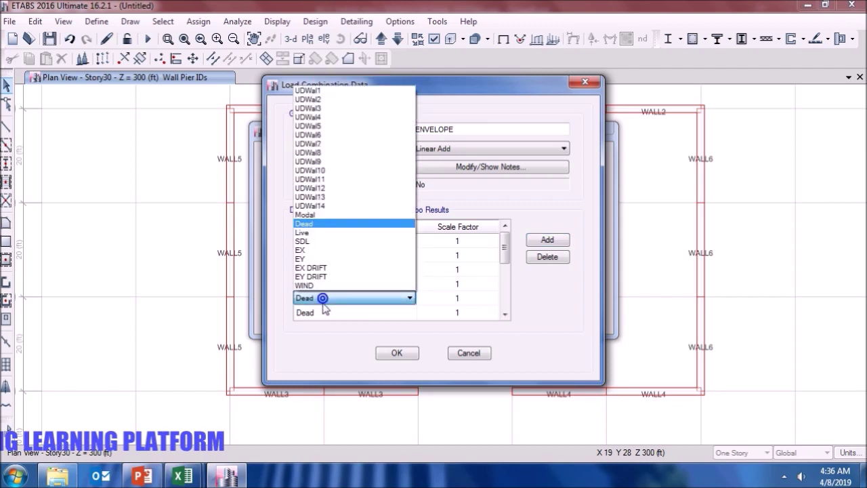
pyautogui.click(338, 126)
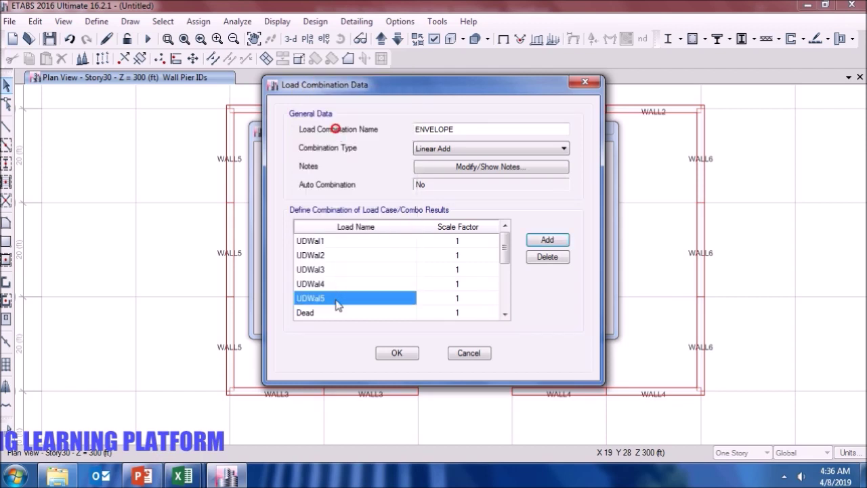
pyautogui.click(338, 312)
pyautogui.click(331, 312)
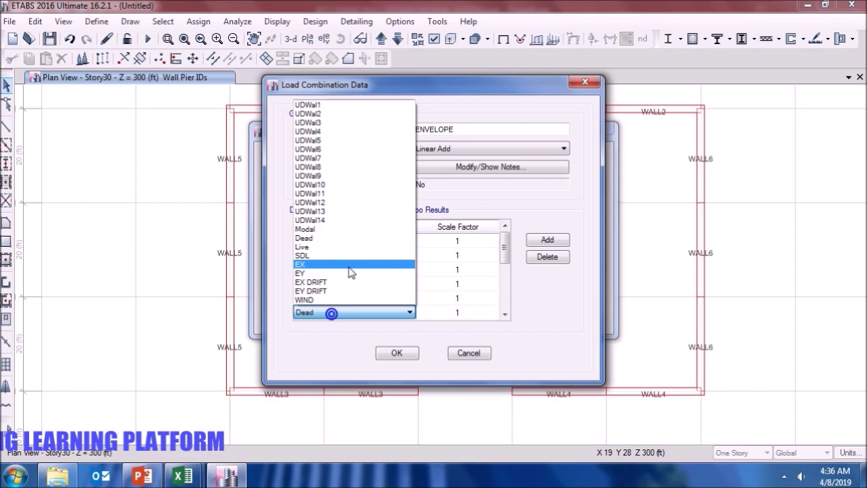
pyautogui.click(352, 149)
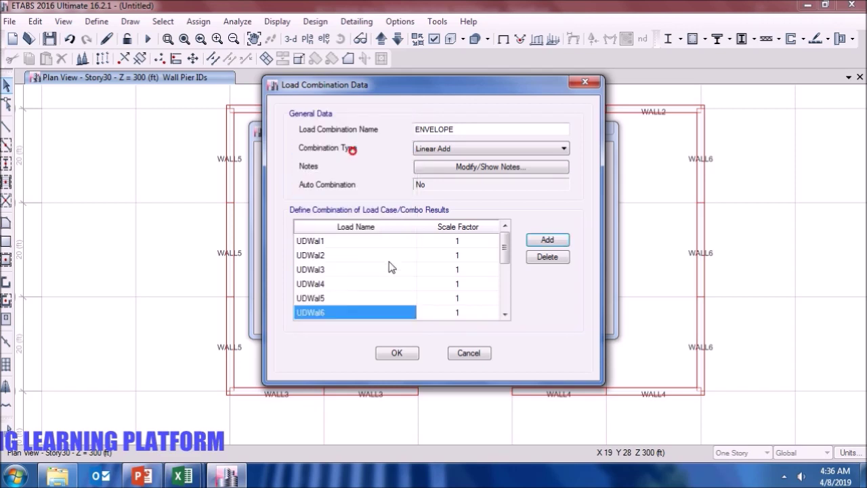
# Set the seventh and eighth load rows of ENVELOPE to UDWal7 and UDWal8.
pyautogui.moveTo(504, 249); pyautogui.dragTo(505, 277)
pyautogui.click(364, 260)
pyautogui.click(364, 257)
pyautogui.click(351, 320)
pyautogui.click(354, 269)
pyautogui.click(353, 269)
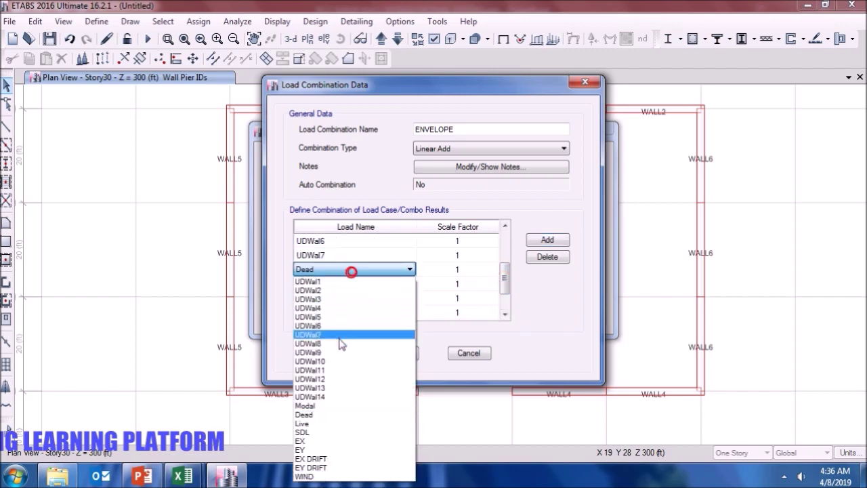
pyautogui.click(340, 335)
# Set the ninth to eleventh load rows of ENVELOPE to UDWal9, UDWal10 and UDWal11.
pyautogui.click(347, 284)
pyautogui.click(343, 282)
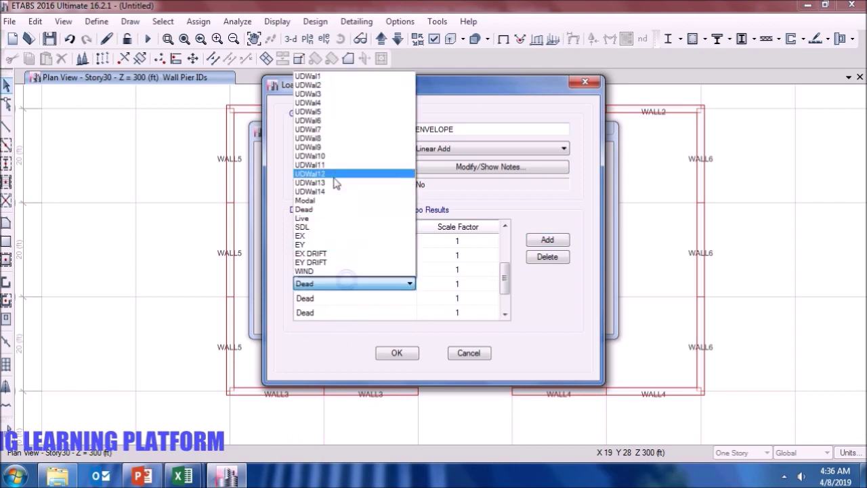
pyautogui.click(332, 141)
pyautogui.click(330, 298)
pyautogui.click(330, 298)
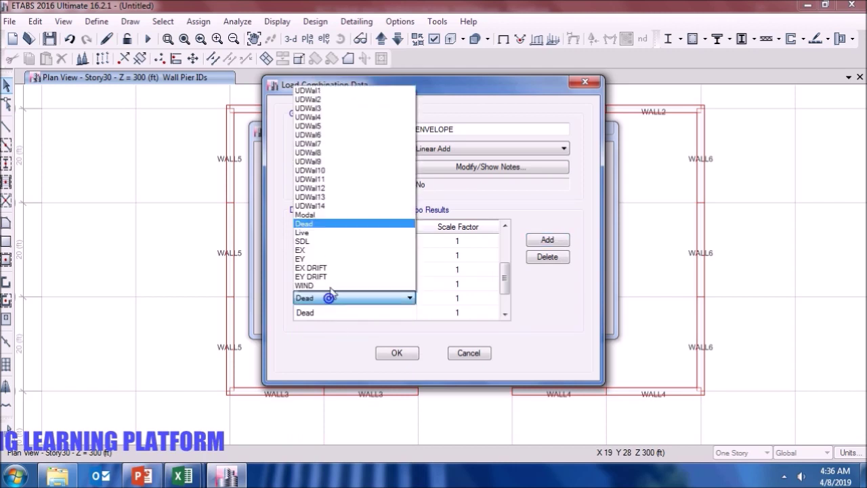
pyautogui.click(341, 170)
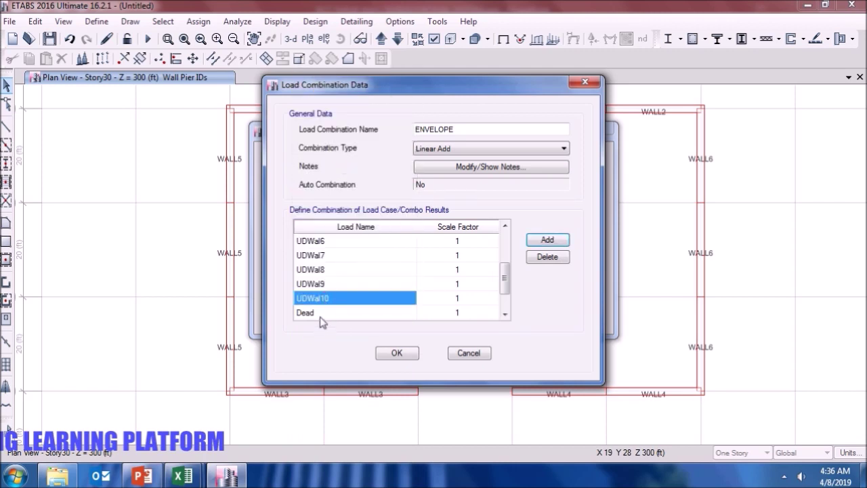
pyautogui.click(319, 312)
pyautogui.click(319, 312)
pyautogui.click(340, 197)
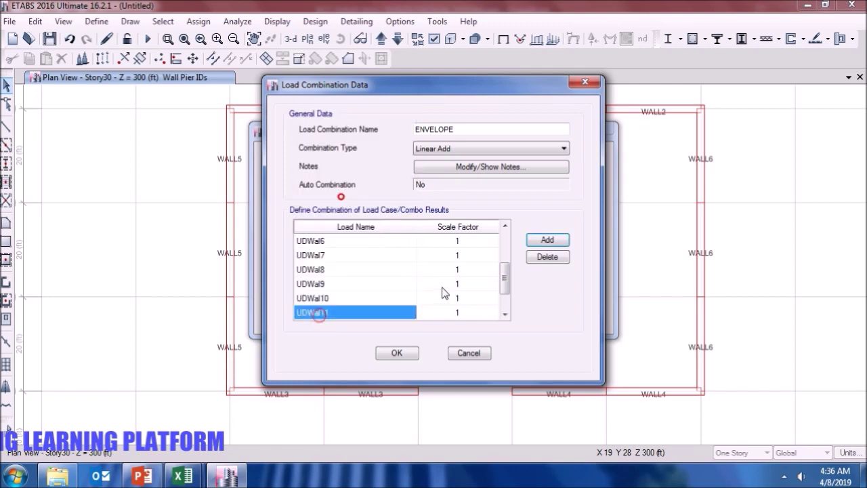
# Set the last three load rows of ENVELOPE to UDWal12, UDWal13 and UDWal14, and accept the load combinations.
pyautogui.moveTo(506, 278); pyautogui.dragTo(505, 291)
pyautogui.click(355, 283)
pyautogui.click(355, 284)
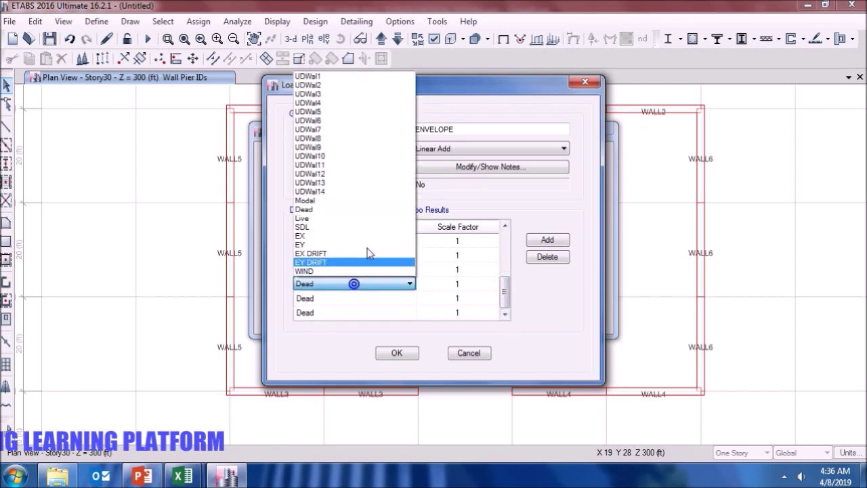
pyautogui.click(363, 176)
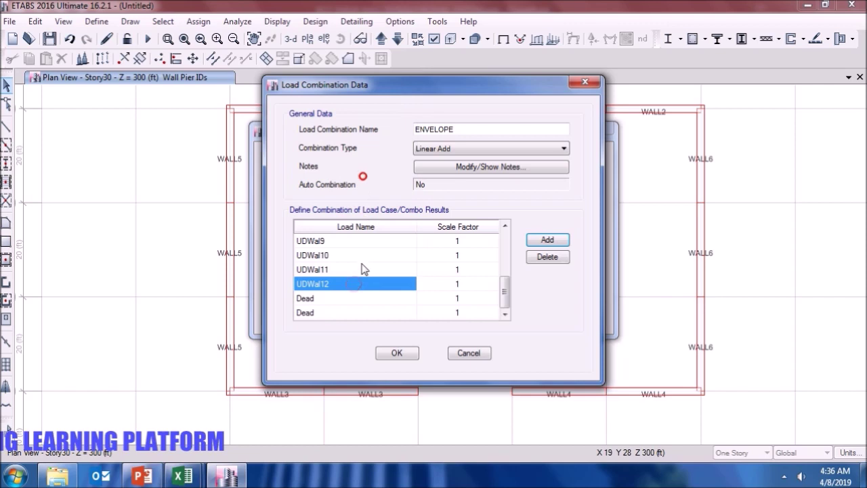
pyautogui.click(357, 297)
pyautogui.click(357, 298)
pyautogui.click(360, 193)
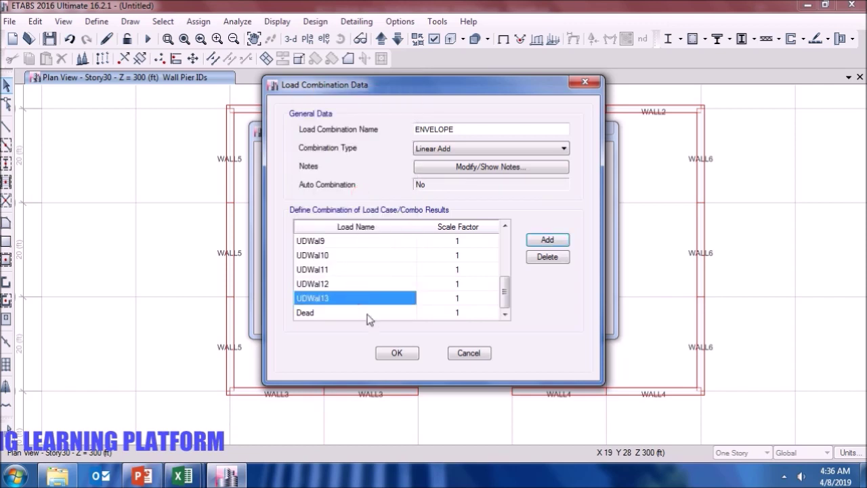
pyautogui.click(367, 313)
pyautogui.click(366, 313)
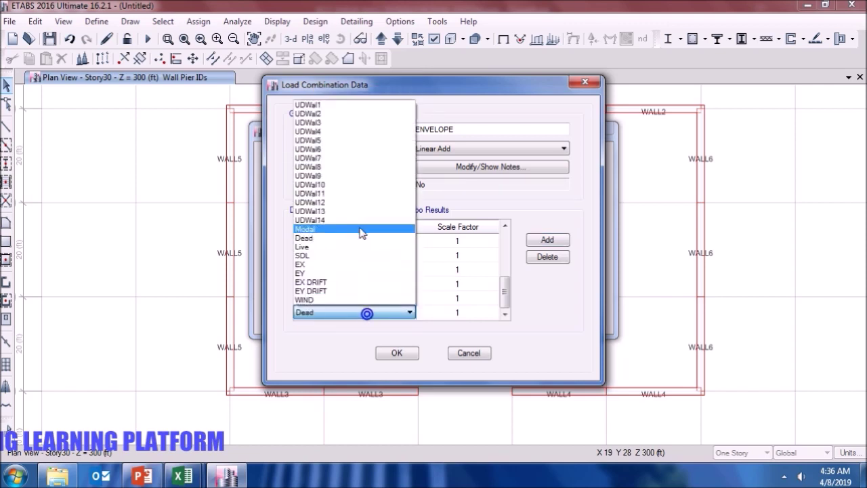
pyautogui.click(397, 352)
pyautogui.click(485, 311)
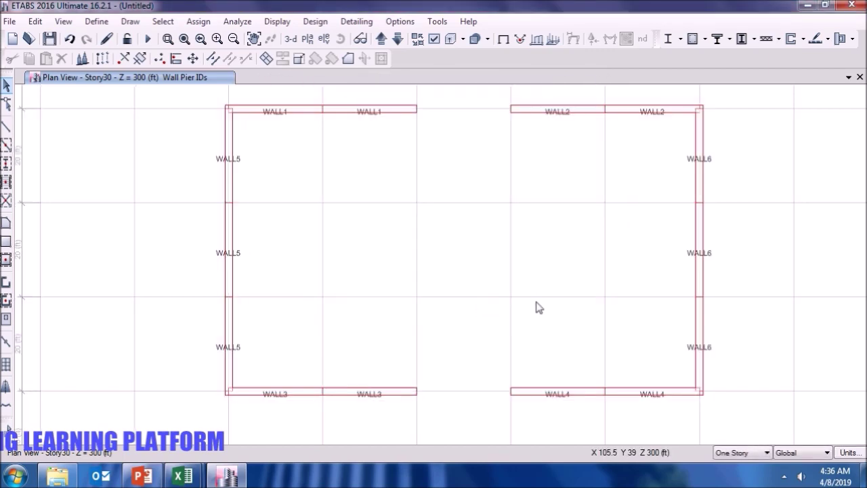
# Set the approximate maximum mesh size of the automatic floor mesh to 3 ft.
pyautogui.click(237, 21)
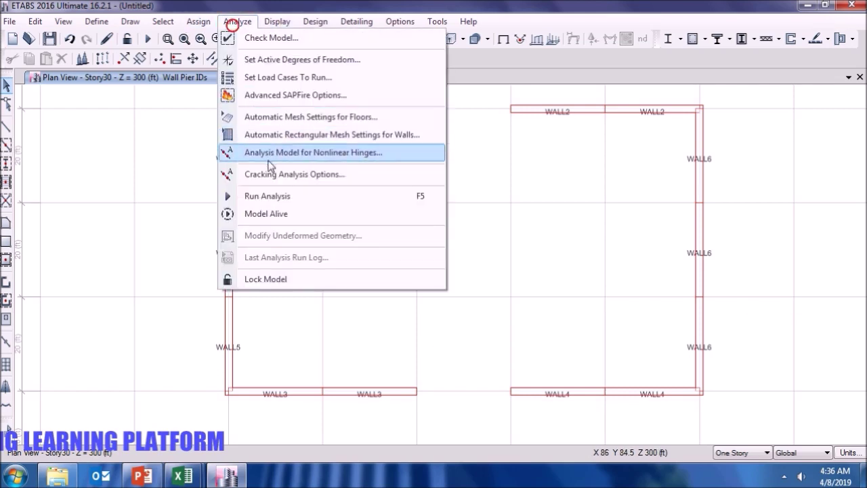
pyautogui.click(281, 119)
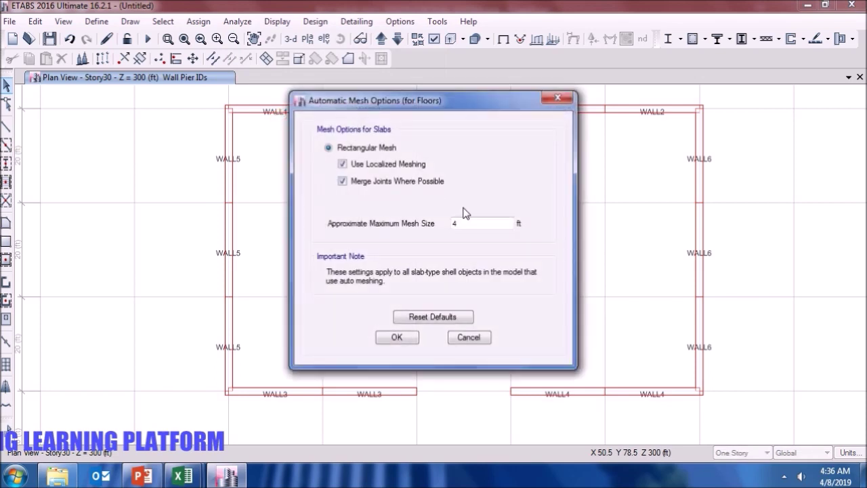
pyautogui.write('3')
pyautogui.click(405, 336)
# Set the maximum mesh size of the automatic rectangular wall mesh to 3.
pyautogui.click(199, 21)
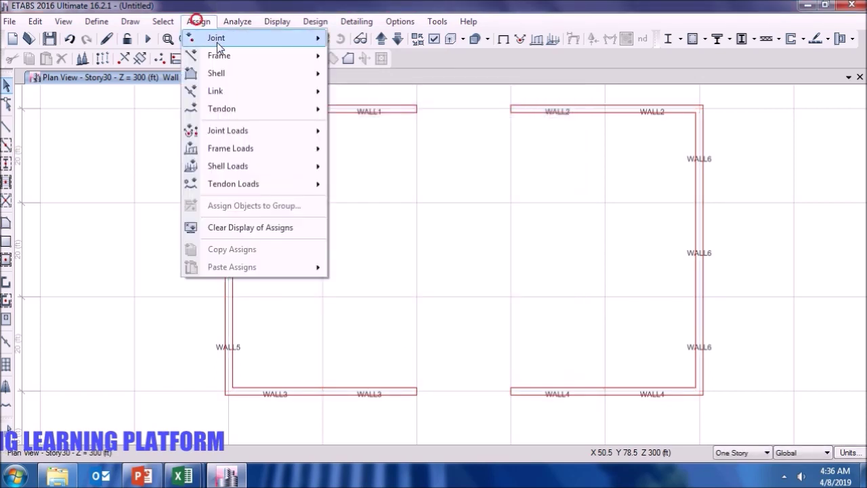
pyautogui.moveTo(237, 21)
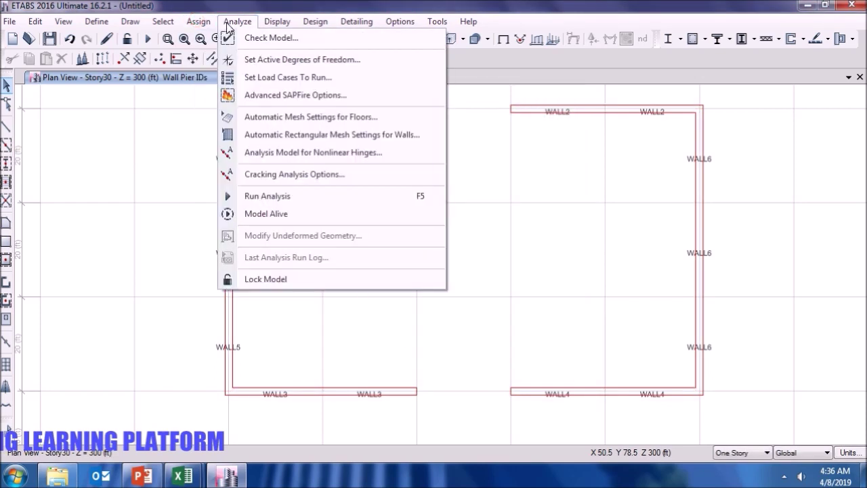
pyautogui.click(301, 135)
pyautogui.doubleClick(499, 190)
pyautogui.write('3')
pyautogui.click(395, 295)
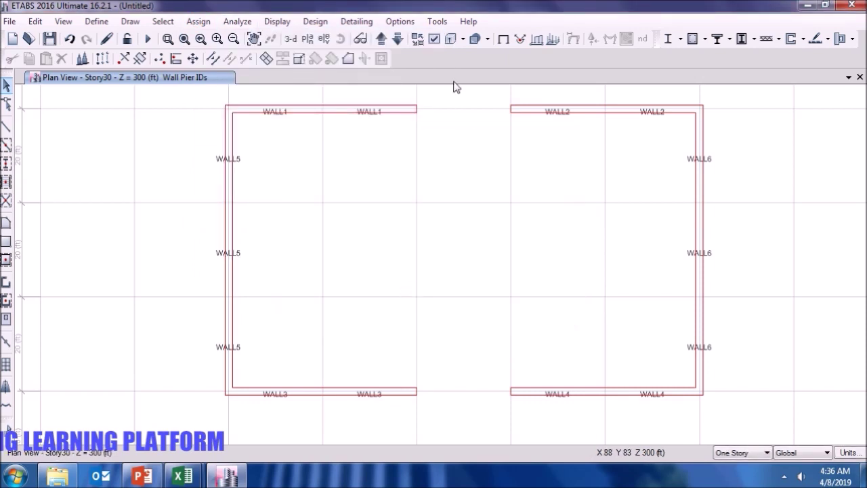
# Restore the default view options so that all object types are displayed on the Story30 plan.
pyautogui.click(417, 39)
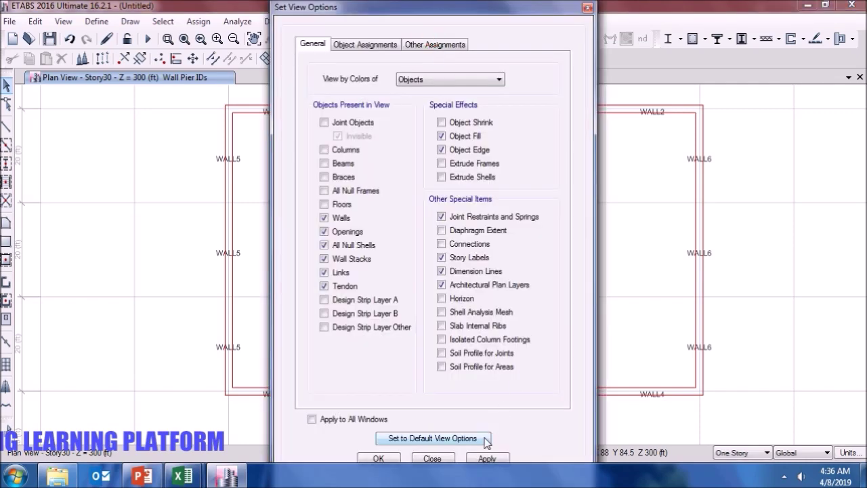
pyautogui.click(434, 438)
pyautogui.click(487, 458)
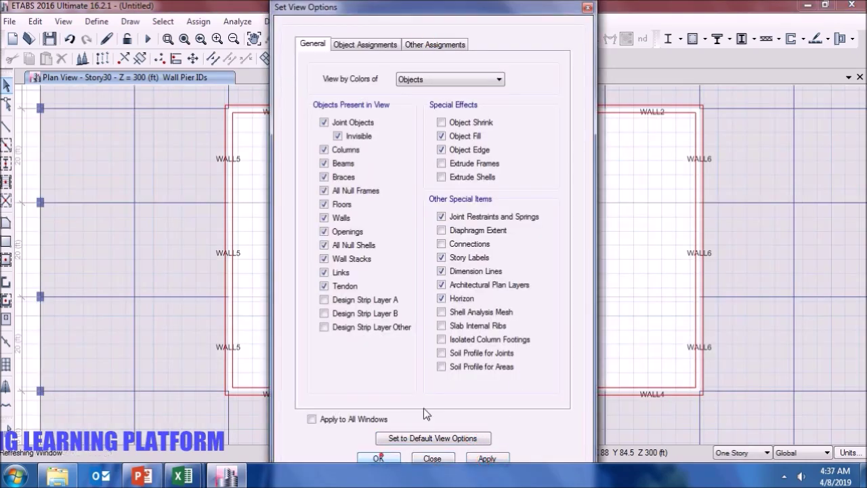
pyautogui.click(380, 458)
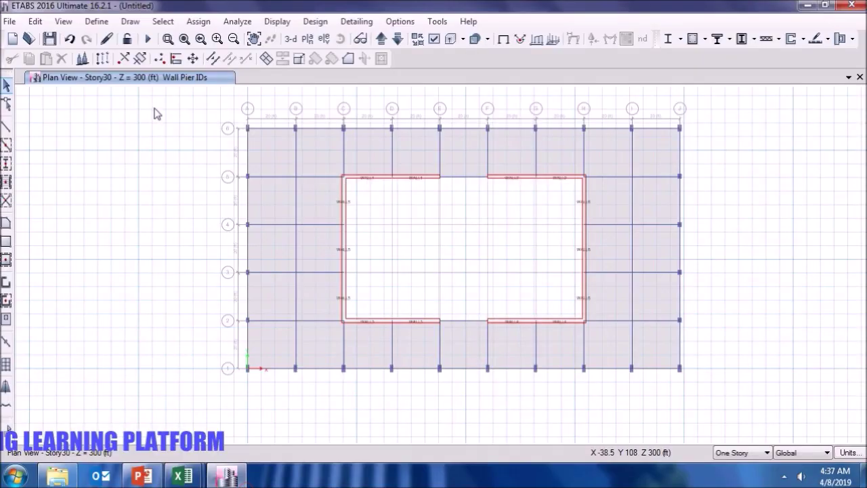
# Set the preset P-Delta options to Iterative - Based on Loads and add Dead and SDL with scale factor 1.2.
pyautogui.click(96, 21)
pyautogui.click(169, 264)
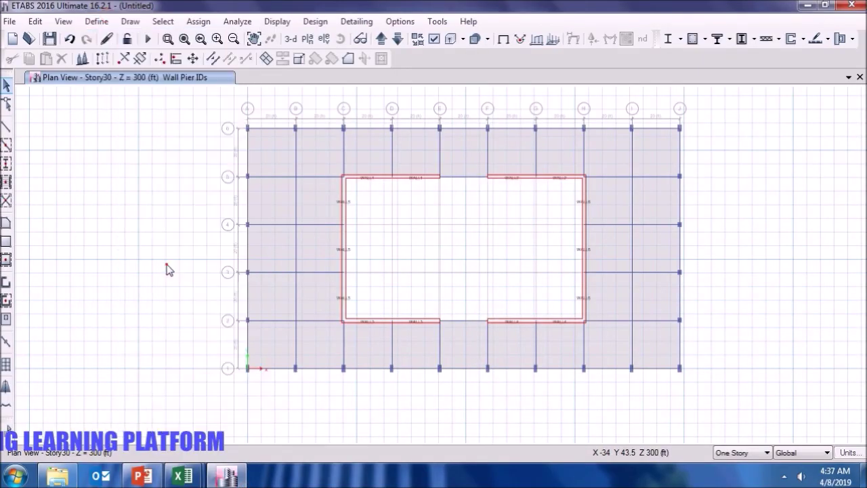
pyautogui.click(357, 168)
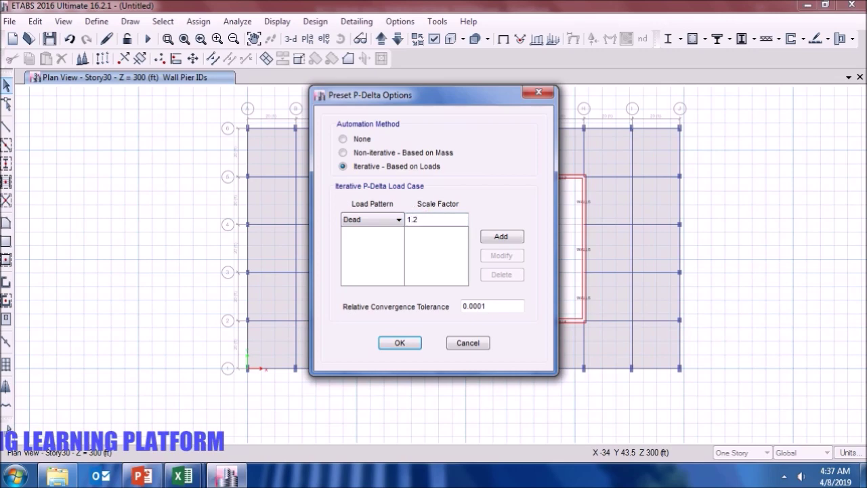
pyautogui.click(501, 236)
pyautogui.click(383, 219)
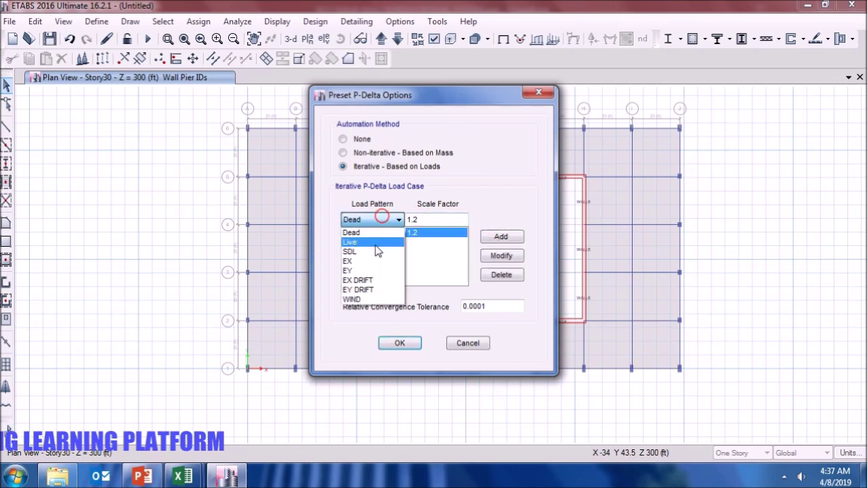
pyautogui.click(375, 252)
pyautogui.click(501, 237)
# Add the Live pattern with scale factor 0.5 to the iterative P-Delta load case and accept the options.
pyautogui.click(381, 218)
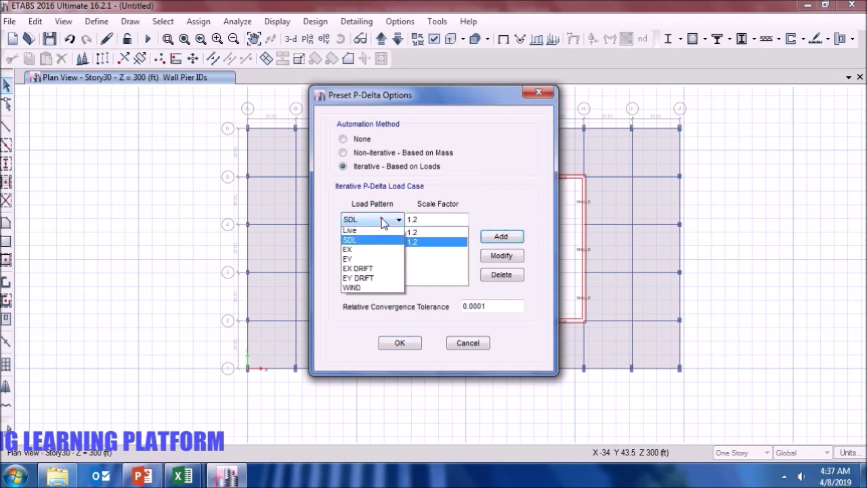
pyautogui.click(375, 242)
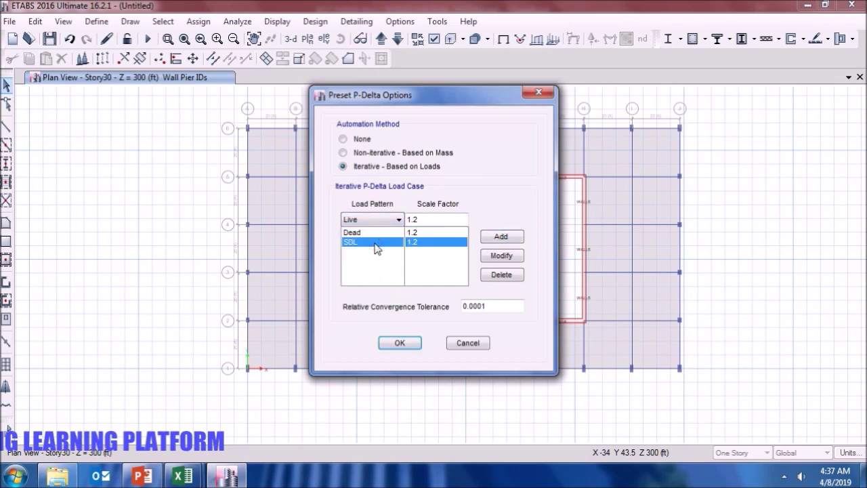
pyautogui.write('0.5')
pyautogui.click(493, 237)
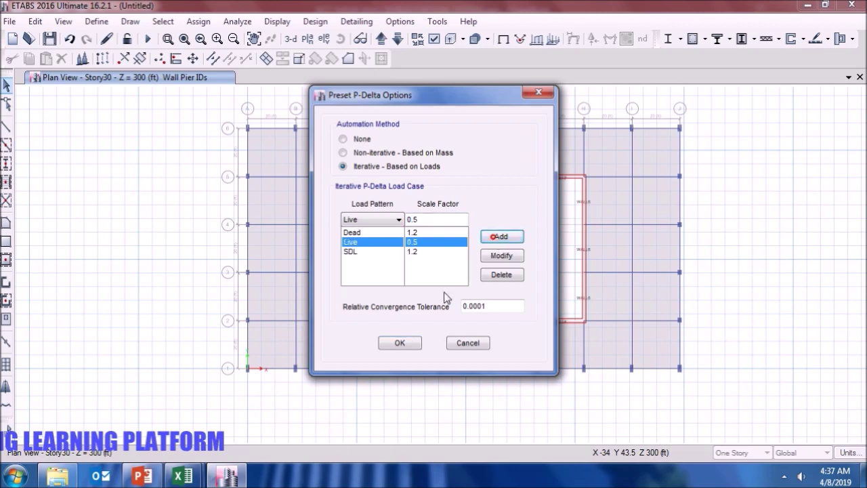
pyautogui.click(400, 343)
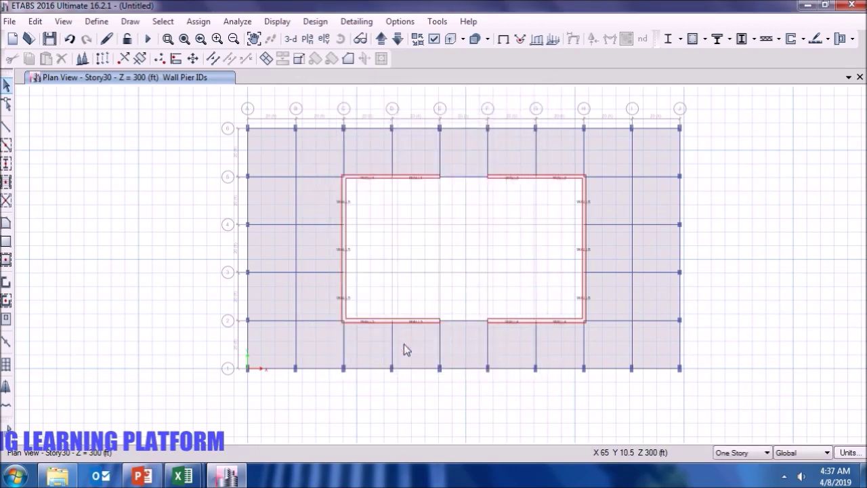
# Switch the plan view to the Base level.
pyautogui.click(311, 38)
pyautogui.click(513, 318)
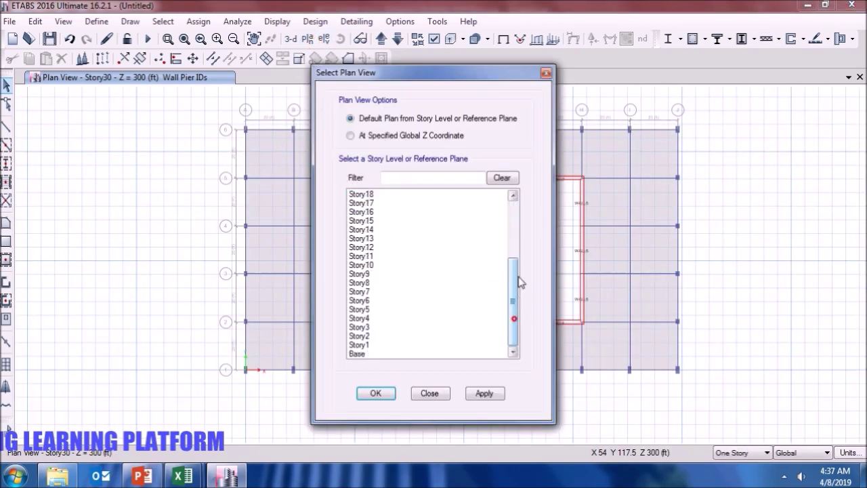
pyautogui.click(396, 353)
pyautogui.click(501, 396)
pyautogui.click(377, 385)
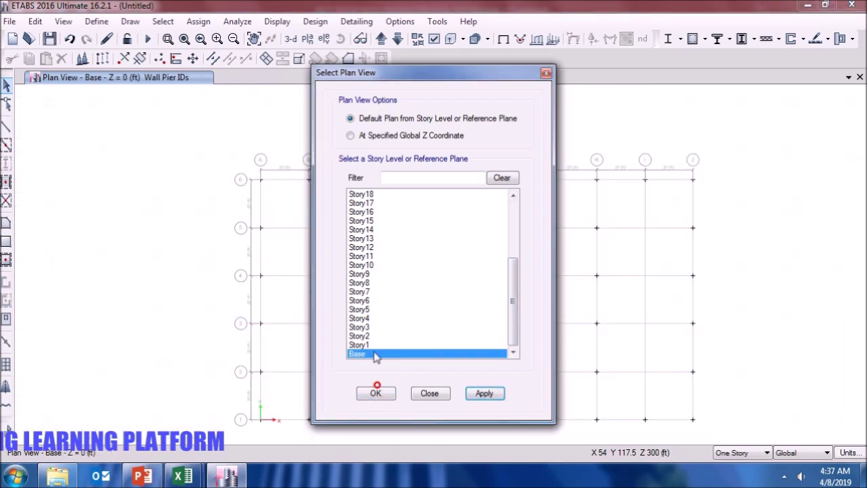
# Assign fixed restraints in all translations and rotations to all joints at the base.
pyautogui.moveTo(214, 145); pyautogui.dragTo(711, 436)
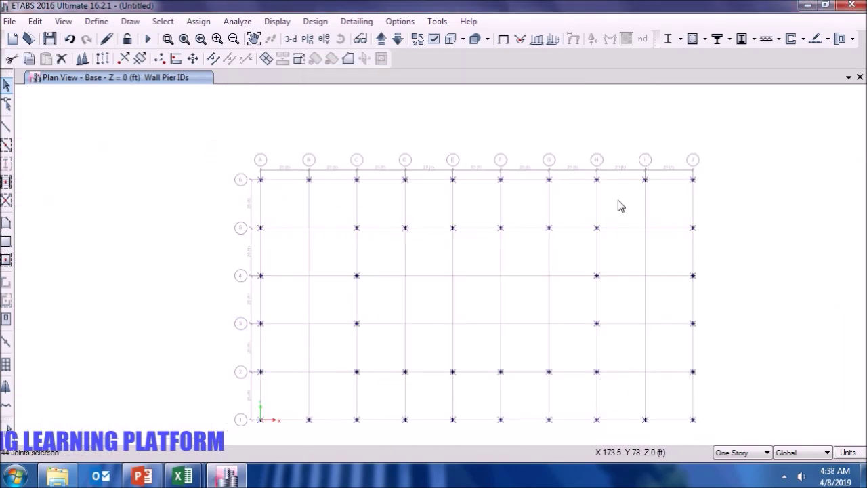
pyautogui.click(203, 21)
pyautogui.moveTo(219, 37)
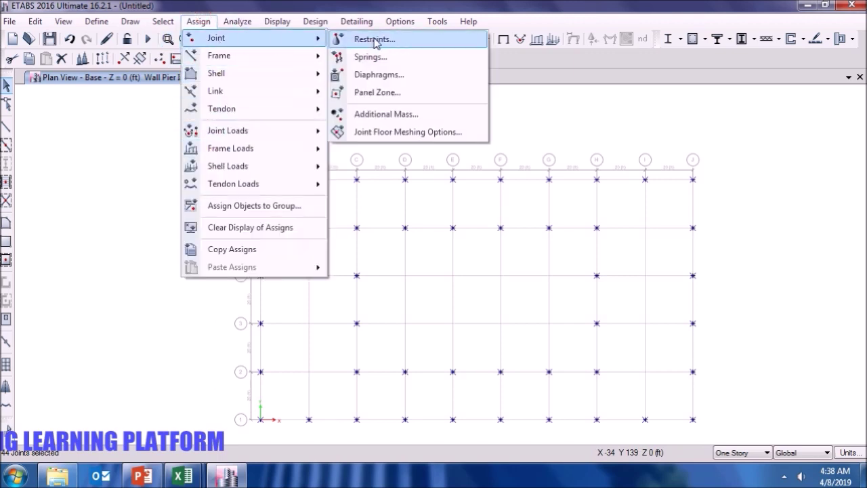
pyautogui.click(369, 38)
pyautogui.click(388, 277)
pyautogui.click(487, 311)
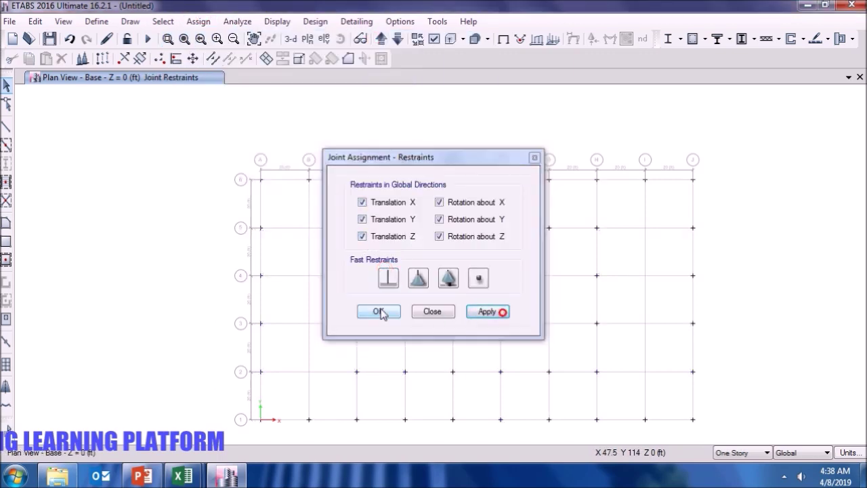
pyautogui.click(379, 311)
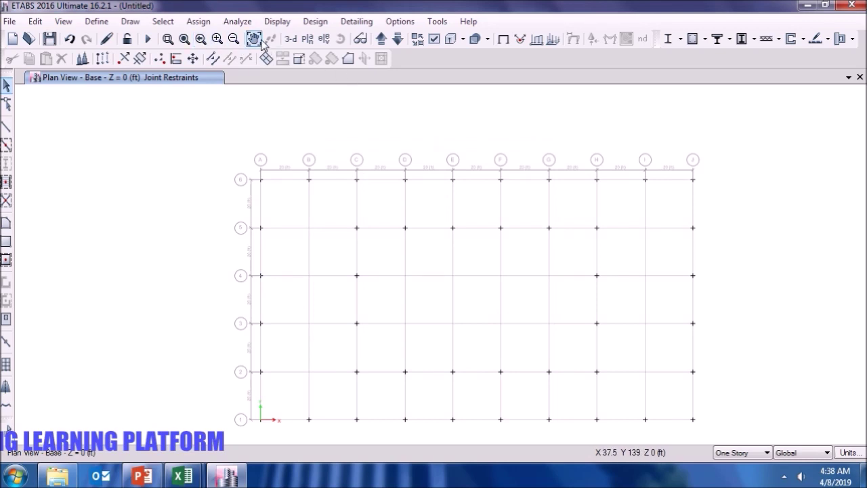
# Show the building in 3D and run the analysis, saving the model file as WALL MODEL.
pyautogui.click(289, 40)
pyautogui.keyDown('shift'); pyautogui.moveTo(517, 257); pyautogui.dragTo(610, 267, button='middle'); pyautogui.keyUp('shift')
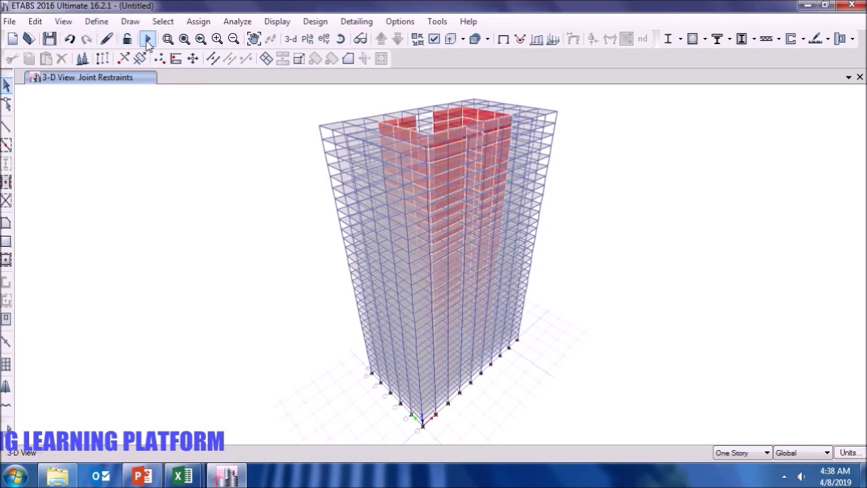
pyautogui.click(147, 40)
pyautogui.write('WALL MODEL')
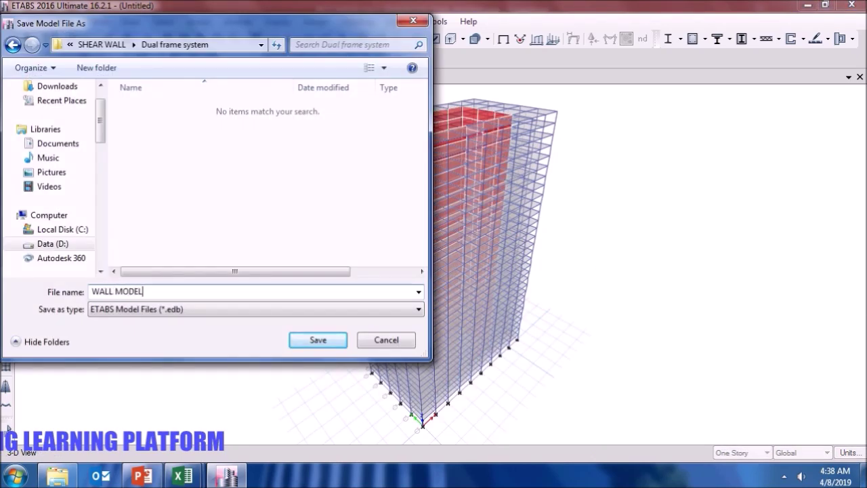
pyautogui.press('Return')
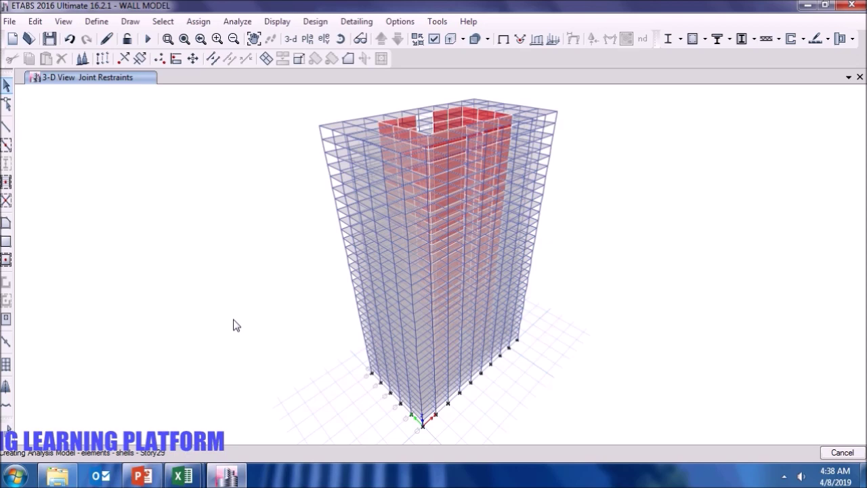
pyautogui.click(655, 383)
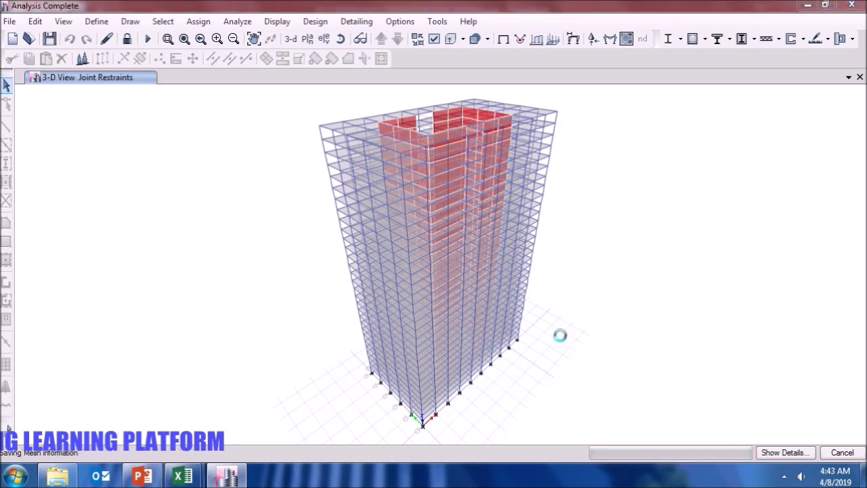
pyautogui.moveTo(414, 381)
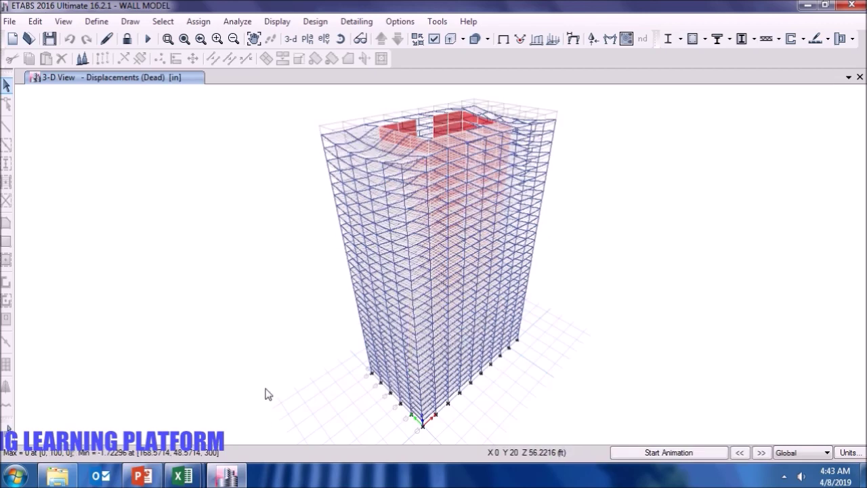
# Hide joint objects, columns, beams and floors in the 3D view so that only the walls are displayed.
pyautogui.click(434, 38)
pyautogui.click(348, 122)
pyautogui.click(348, 149)
pyautogui.click(344, 164)
pyautogui.click(339, 204)
pyautogui.click(488, 458)
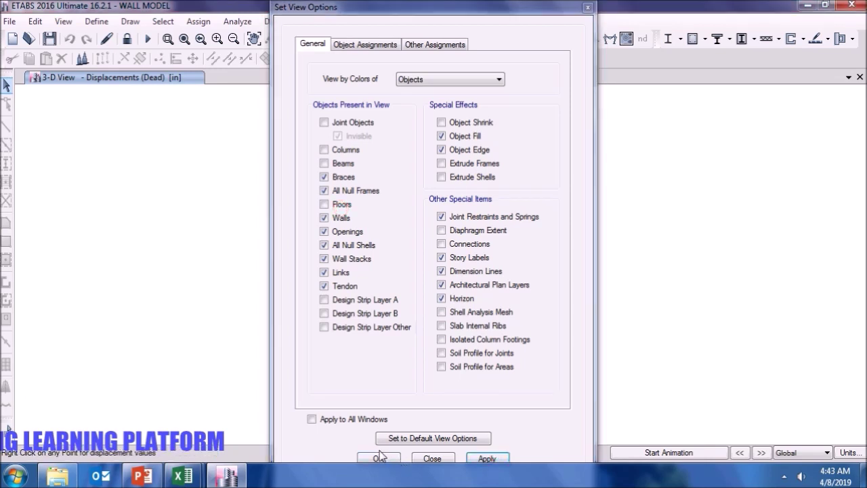
pyautogui.click(378, 458)
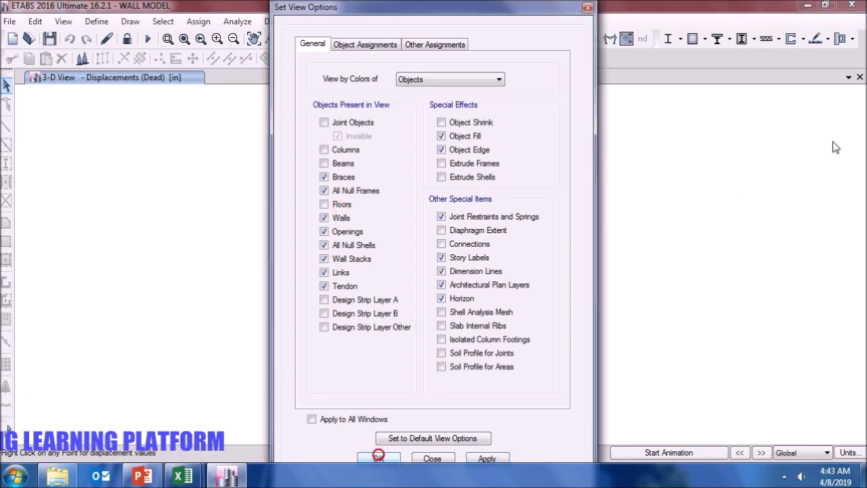
# Run the shear wall design for the model's pier-labelled walls.
pyautogui.click(790, 39)
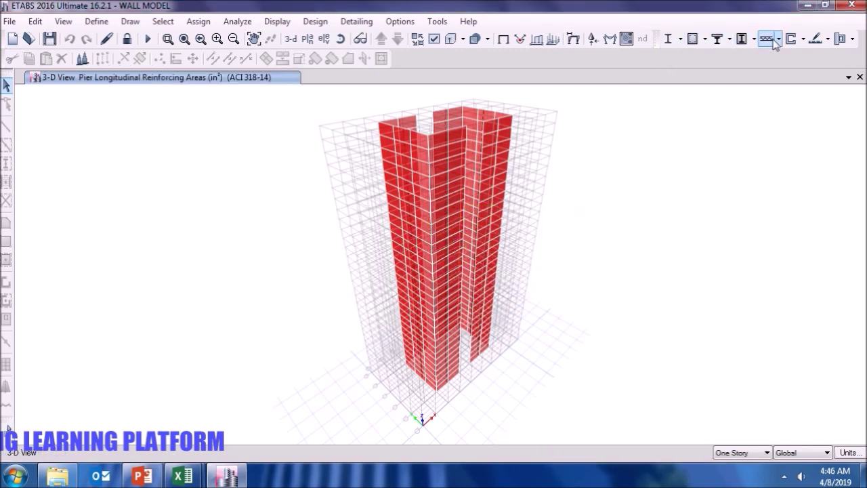
pyautogui.click(803, 39)
pyautogui.click(803, 39)
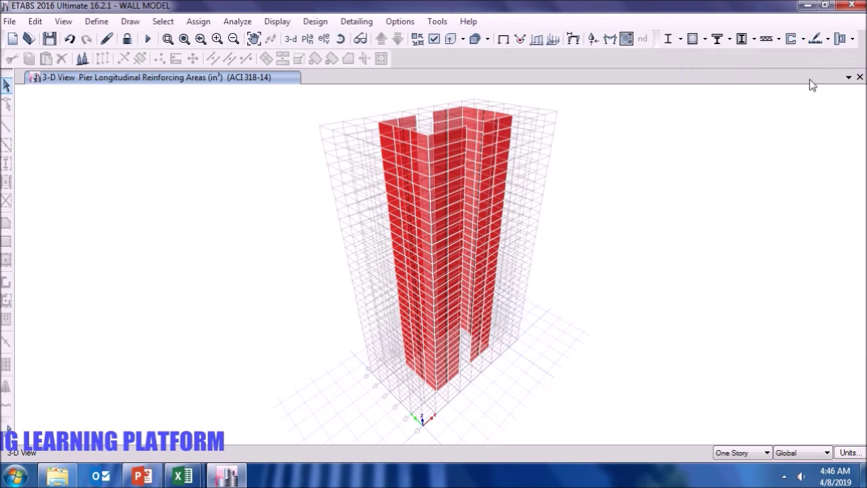
# Color the 3D view's objects by Section Properties.
pyautogui.click(441, 40)
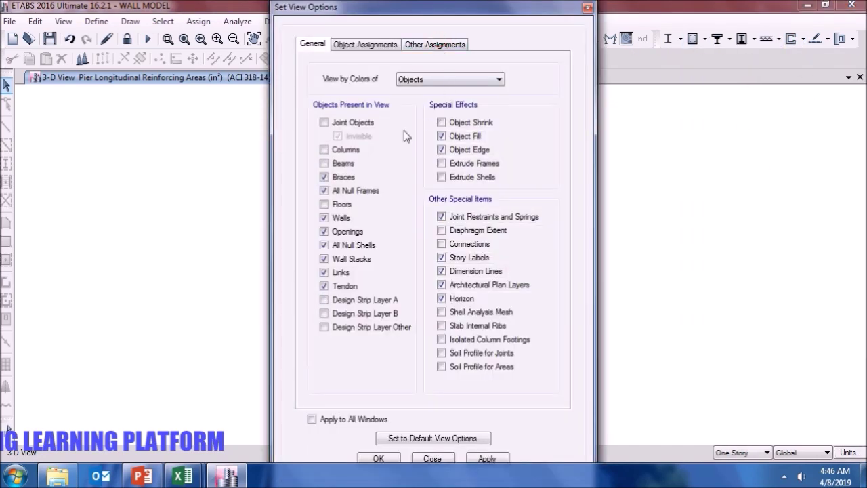
pyautogui.click(414, 79)
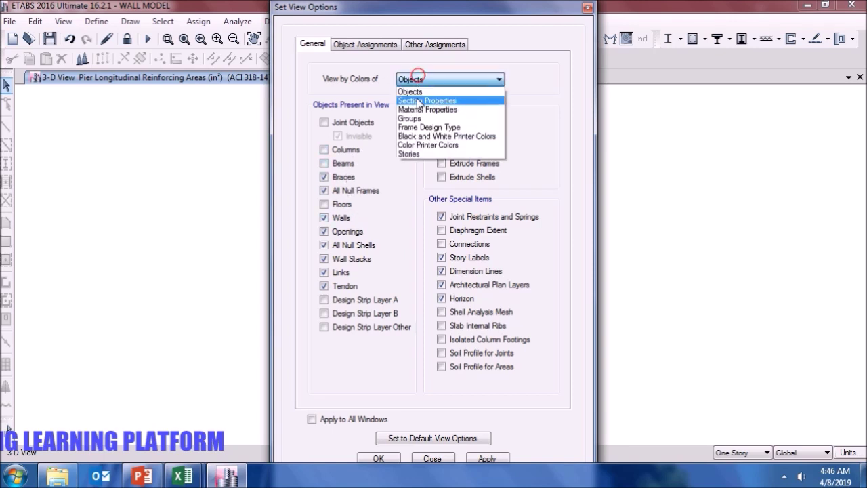
pyautogui.click(416, 96)
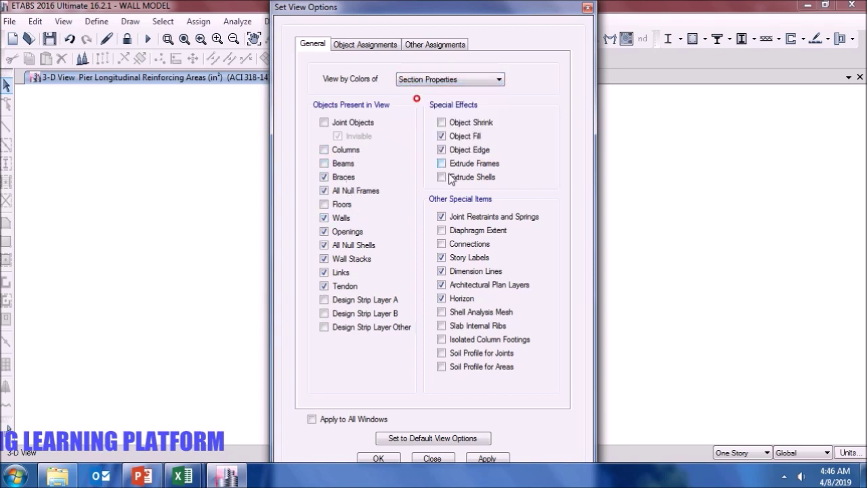
pyautogui.click(378, 459)
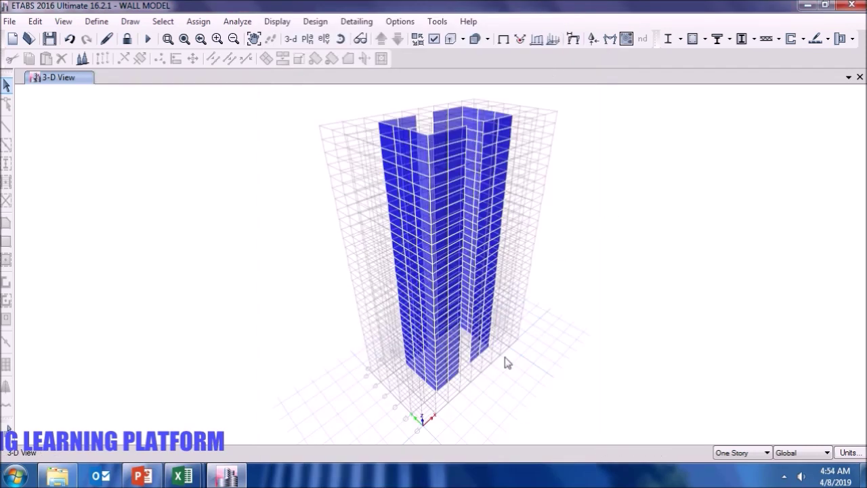
# Open the list of available elevation views.
pyautogui.click(326, 39)
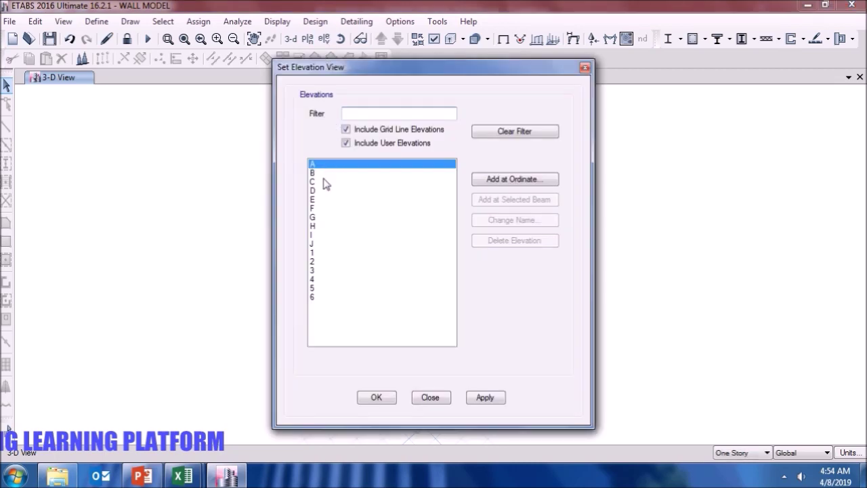
# Switch from the 3-D view to the elevation view along grid line C.
pyautogui.click(321, 180)
pyautogui.click(485, 397)
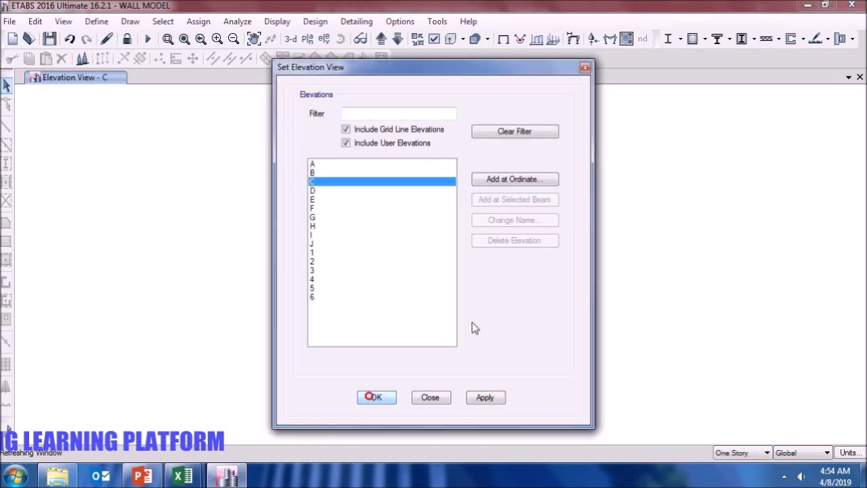
pyautogui.press('Return')
pyautogui.scroll(3, 472, 279)
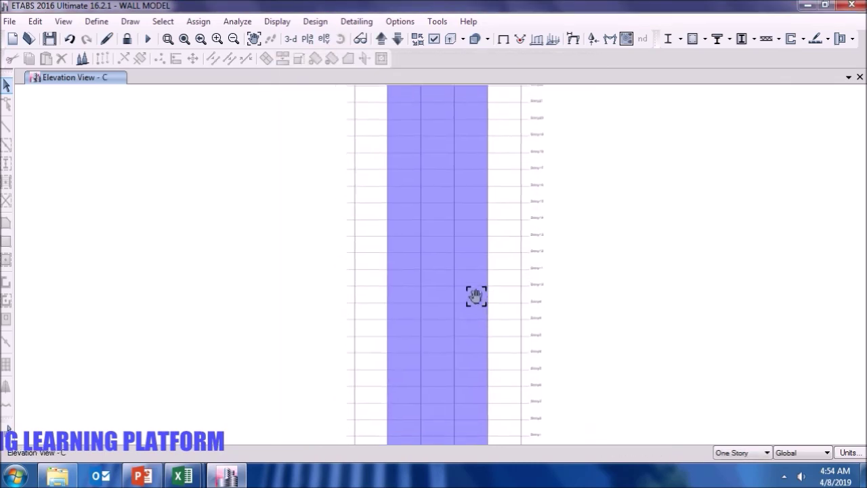
# Turn on the display of shell section assignments in the elevation along grid line C.
pyautogui.click(449, 39)
pyautogui.click(437, 44)
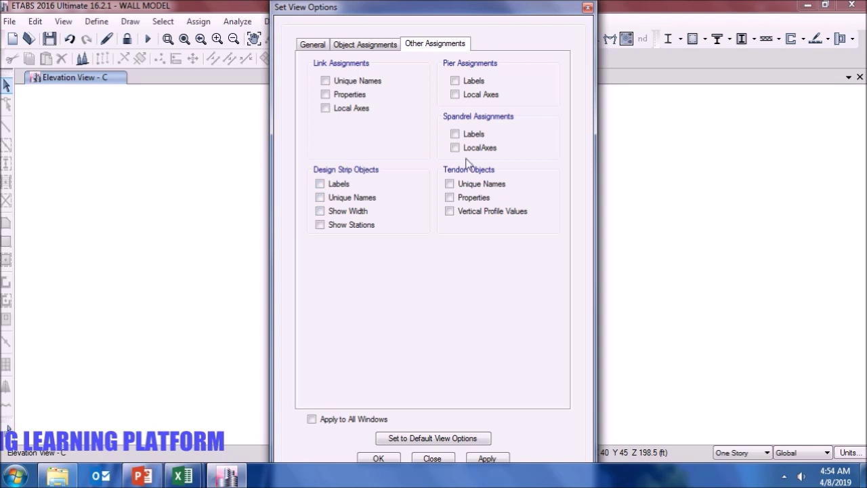
pyautogui.click(366, 45)
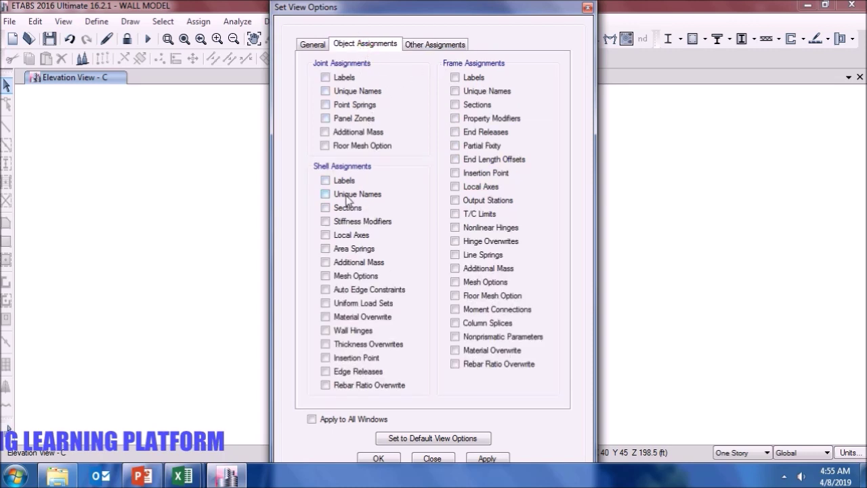
pyautogui.click(487, 457)
pyautogui.click(380, 457)
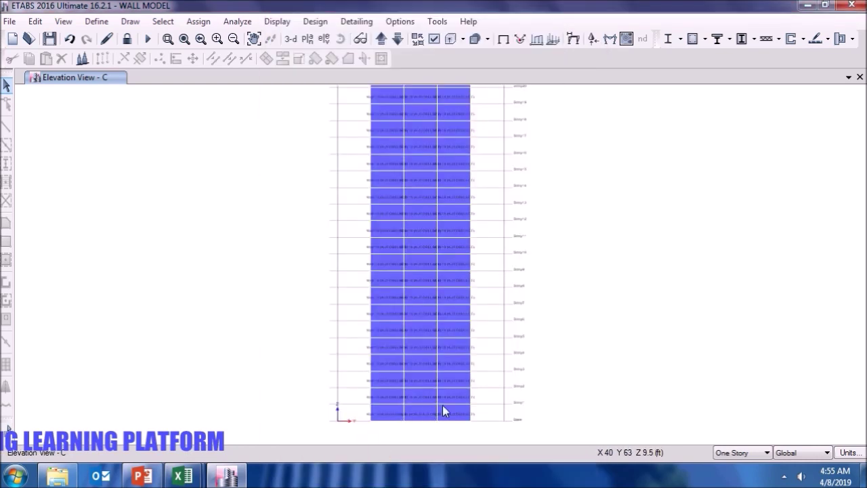
# Examine the section labels on the wall panels story by story up the full height of elevation C.
pyautogui.scroll(5, 443, 410)
pyautogui.moveTo(571, 419); pyautogui.dragTo(599, 332, button='middle')
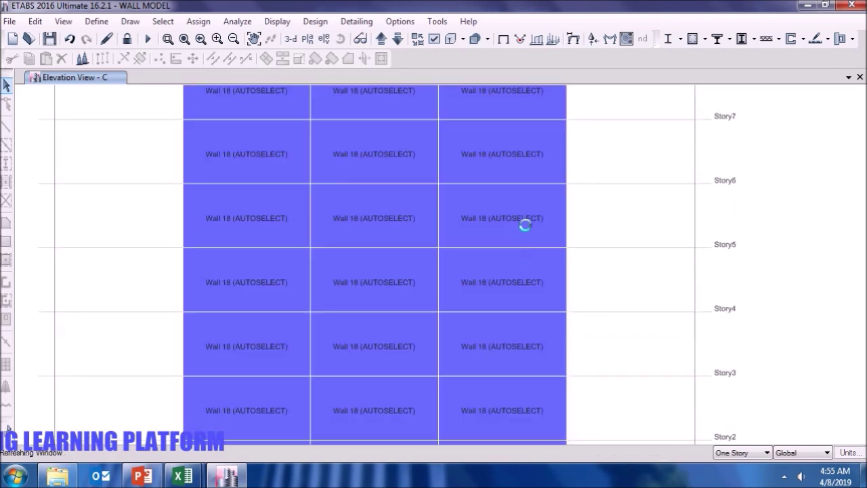
pyautogui.moveTo(571, 183); pyautogui.dragTo(575, 379)
pyautogui.moveTo(602, 163); pyautogui.dragTo(602, 368)
pyautogui.moveTo(619, 149); pyautogui.dragTo(622, 387)
pyautogui.moveTo(627, 166); pyautogui.dragTo(616, 372)
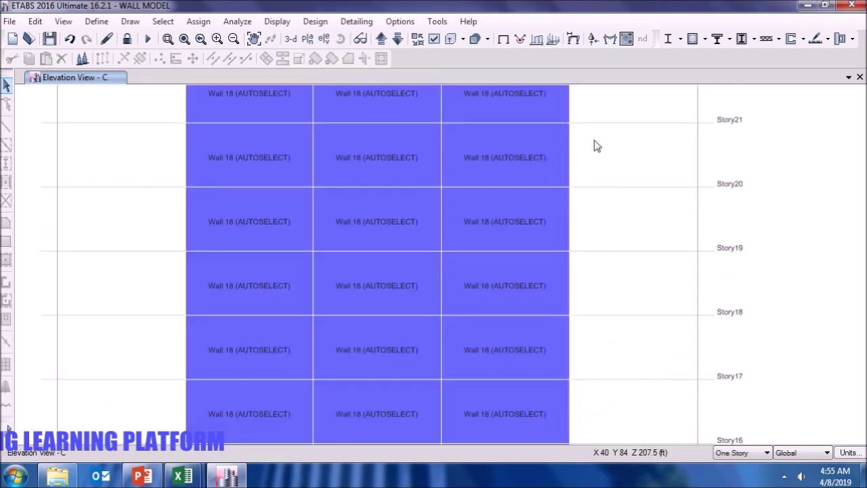
pyautogui.moveTo(594, 141); pyautogui.dragTo(609, 412)
pyautogui.moveTo(605, 148); pyautogui.dragTo(616, 382)
pyautogui.moveTo(630, 168); pyautogui.dragTo(528, 112)
pyautogui.scroll(-2, 634, 377)
pyautogui.scroll(-2, 530, 117)
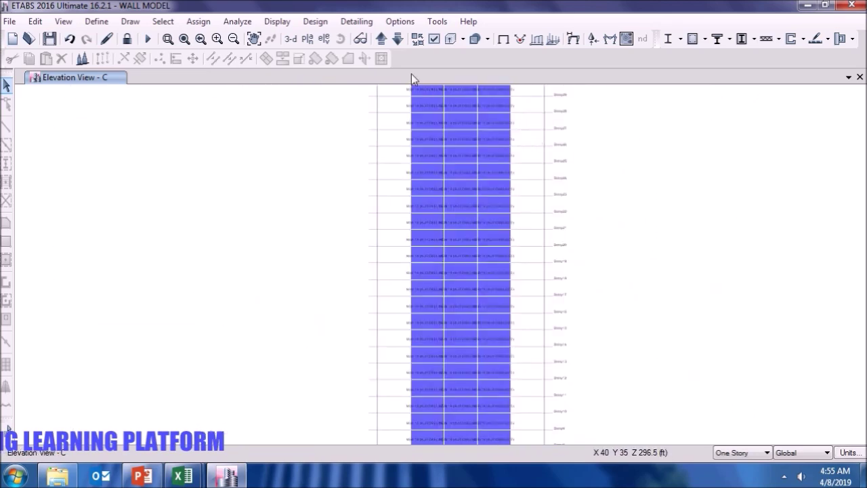
pyautogui.moveTo(596, 242); pyautogui.dragTo(443, 217)
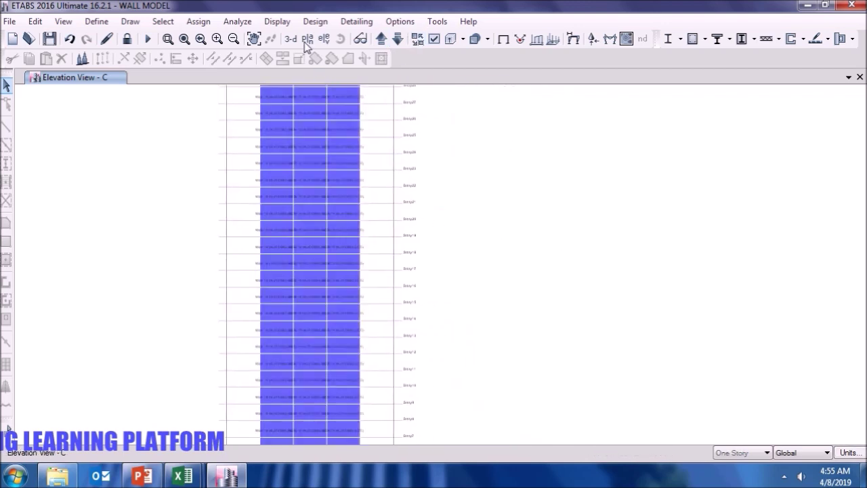
# Add a second model window and bring its plan view up to Story1 to inspect the wall sections.
pyautogui.click(827, 76)
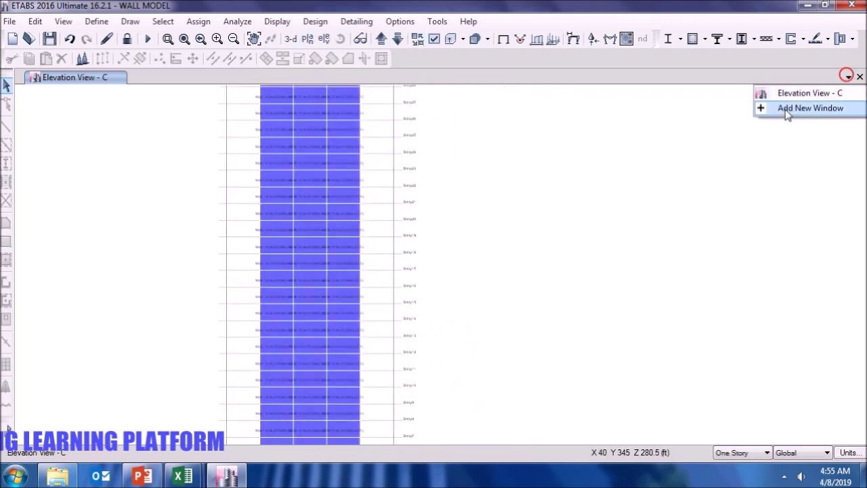
pyautogui.click(839, 109)
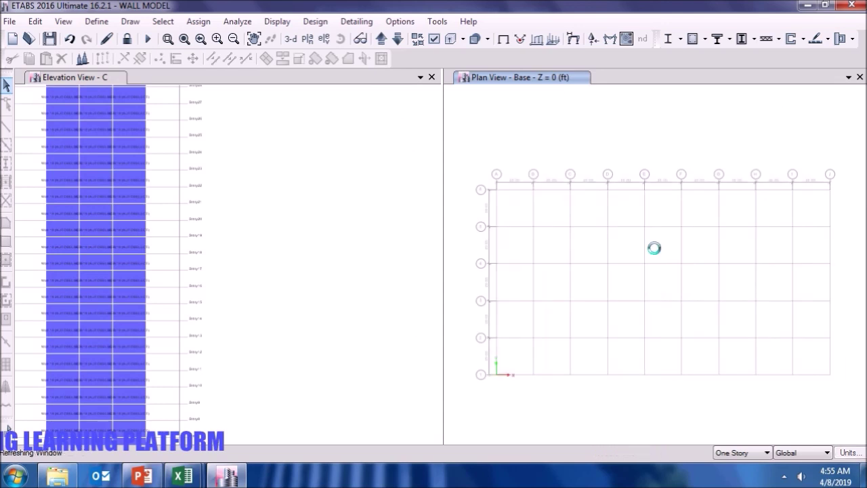
pyautogui.click(381, 39)
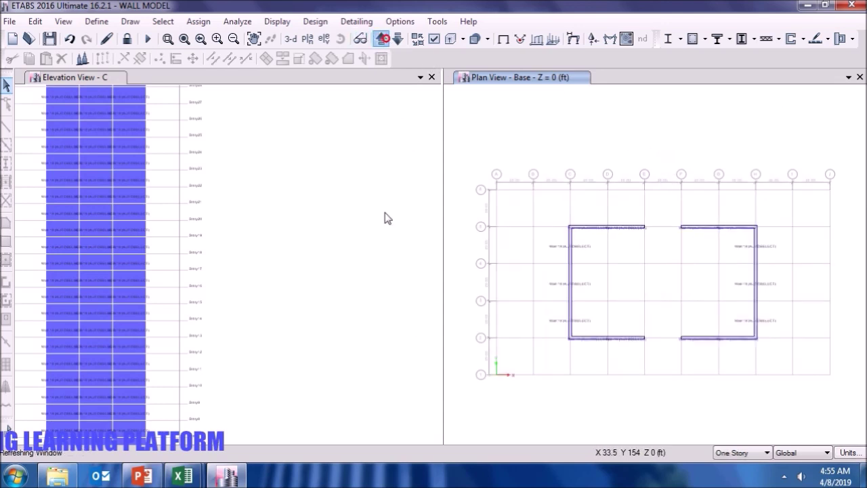
pyautogui.scroll(2, 588, 261)
pyautogui.scroll(-1, 595, 281)
pyautogui.scroll(1, 715, 303)
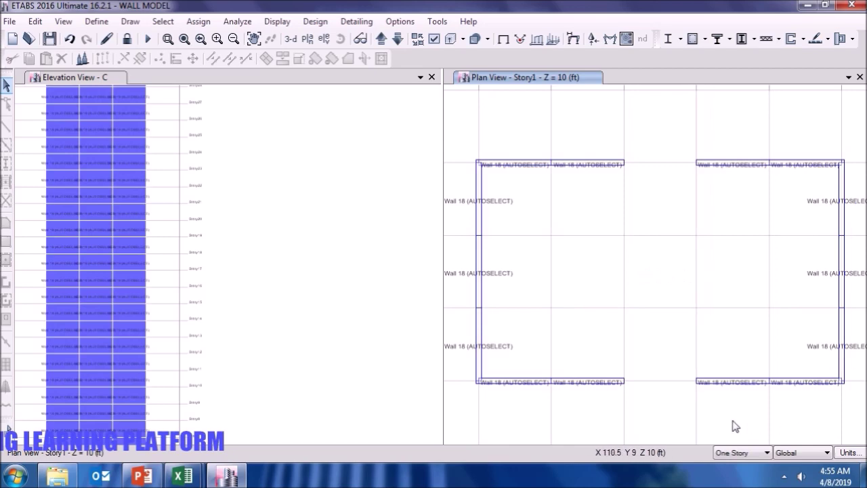
# Close the elevation C window and unlock the model, accepting deletion of the analysis results.
pyautogui.click(432, 77)
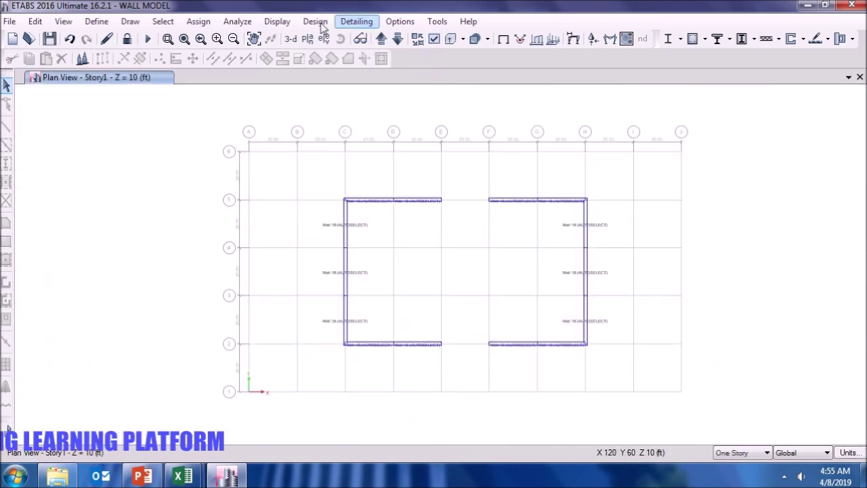
pyautogui.click(127, 39)
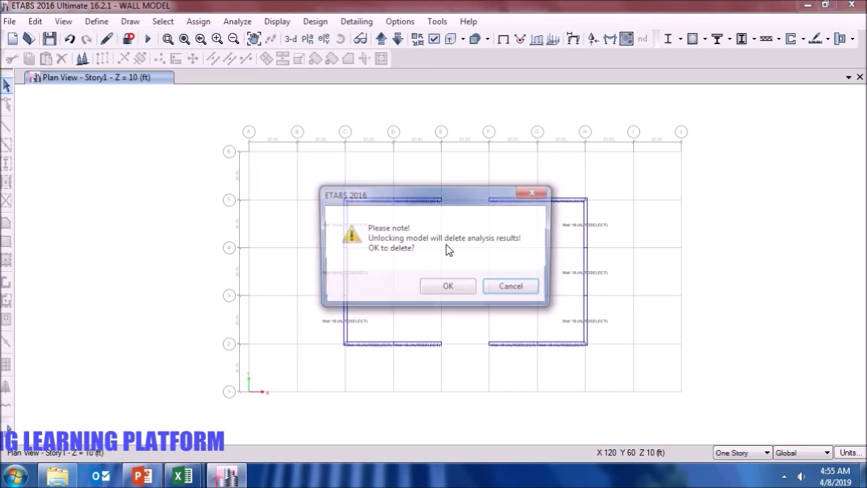
pyautogui.click(448, 288)
# Assign the Wall 18 section to all walls in the 3-D view and rerun the analysis.
pyautogui.click(292, 39)
pyautogui.moveTo(323, 87); pyautogui.dragTo(620, 435)
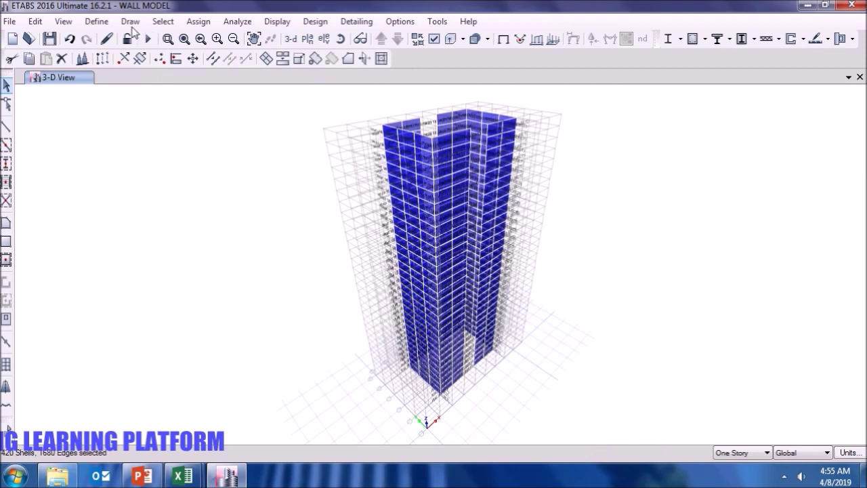
pyautogui.click(195, 21)
pyautogui.moveTo(199, 72)
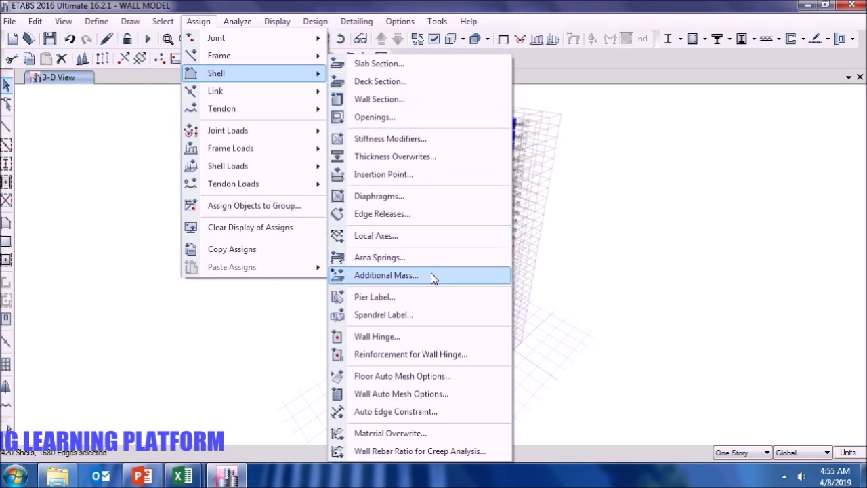
pyautogui.click(379, 99)
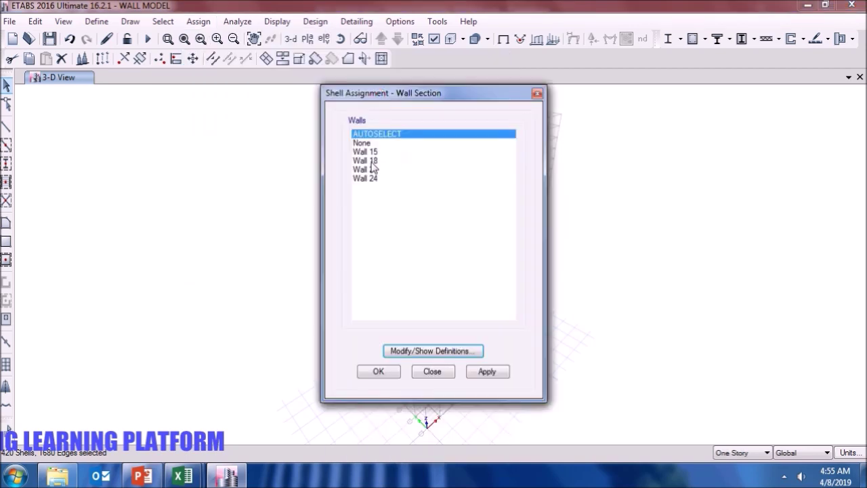
pyautogui.click(371, 160)
pyautogui.click(494, 372)
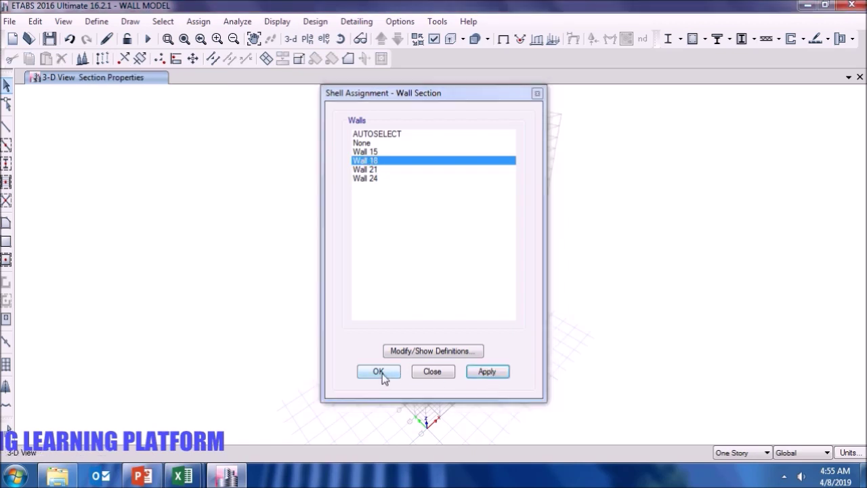
pyautogui.click(379, 373)
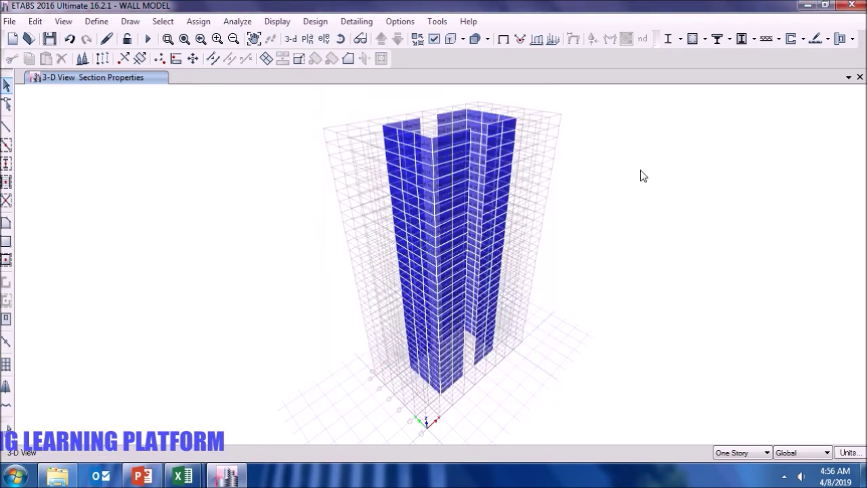
pyautogui.click(148, 39)
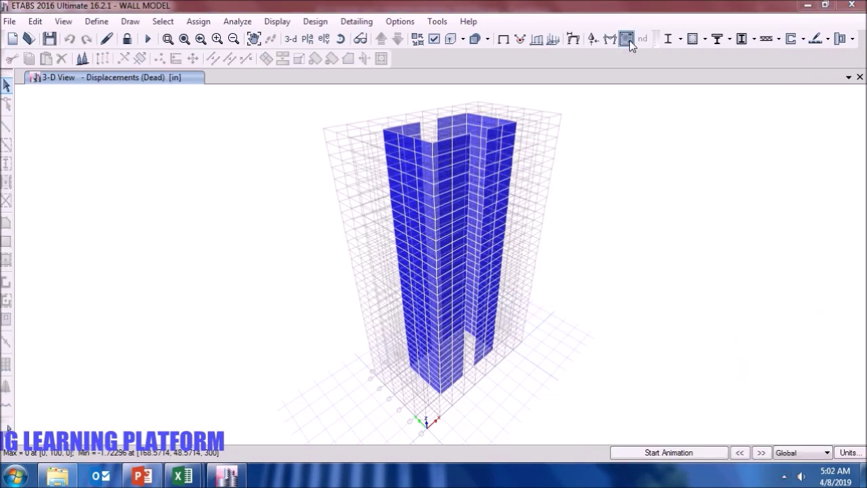
# Choose the ENVELOPE load combination for the shell forces/stresses display.
pyautogui.click(628, 39)
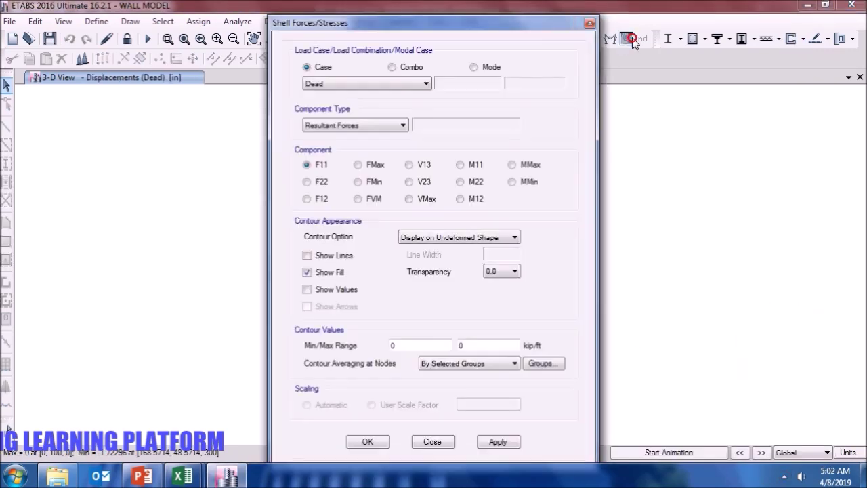
pyautogui.click(406, 70)
pyautogui.click(394, 80)
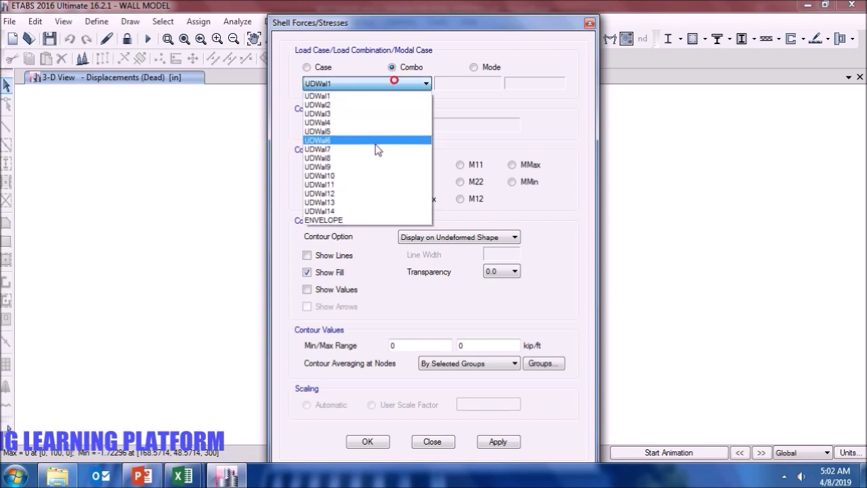
pyautogui.click(373, 220)
pyautogui.click(784, 477)
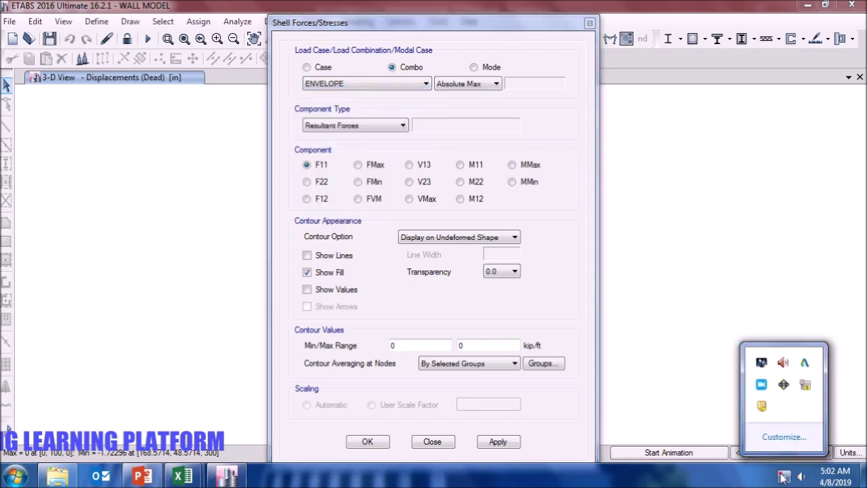
pyautogui.click(550, 306)
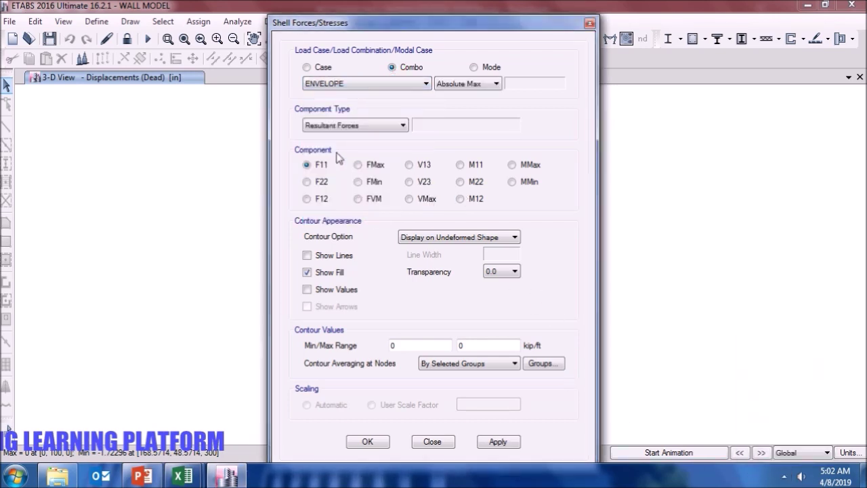
# Display the S11 shell stress contours for the visible face on the 3-D wall model.
pyautogui.click(348, 125)
pyautogui.click(348, 135)
pyautogui.click(355, 125)
pyautogui.click(349, 145)
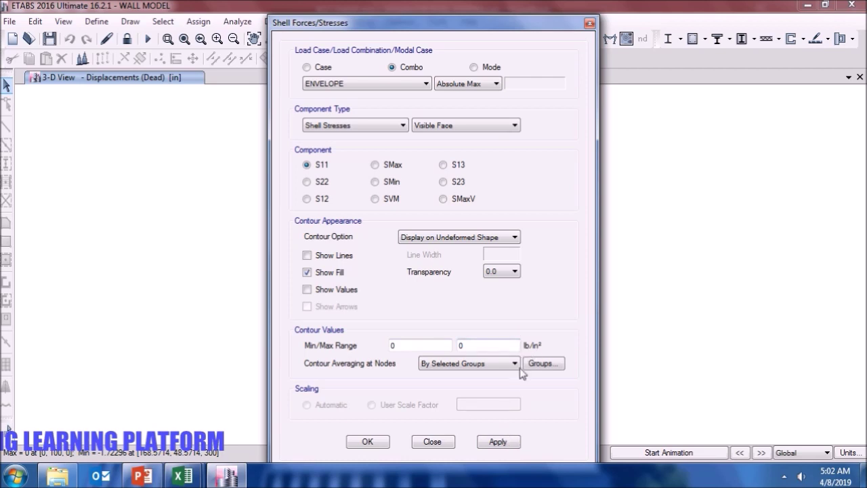
pyautogui.click(496, 441)
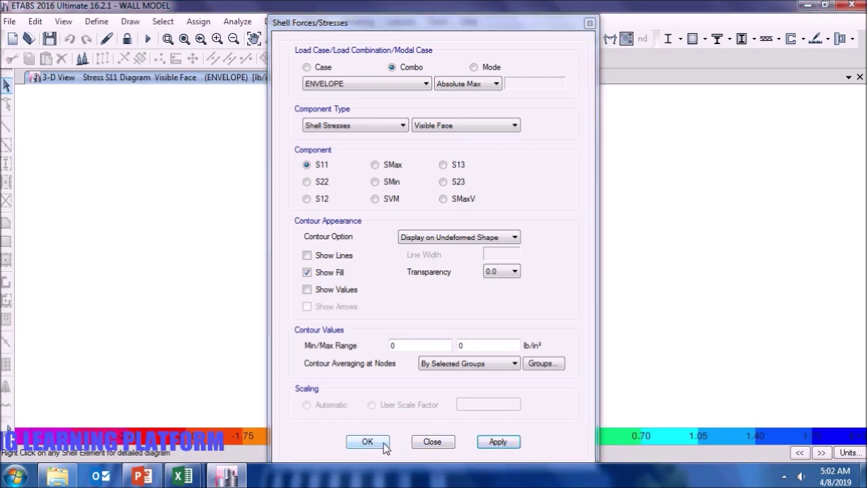
pyautogui.click(383, 444)
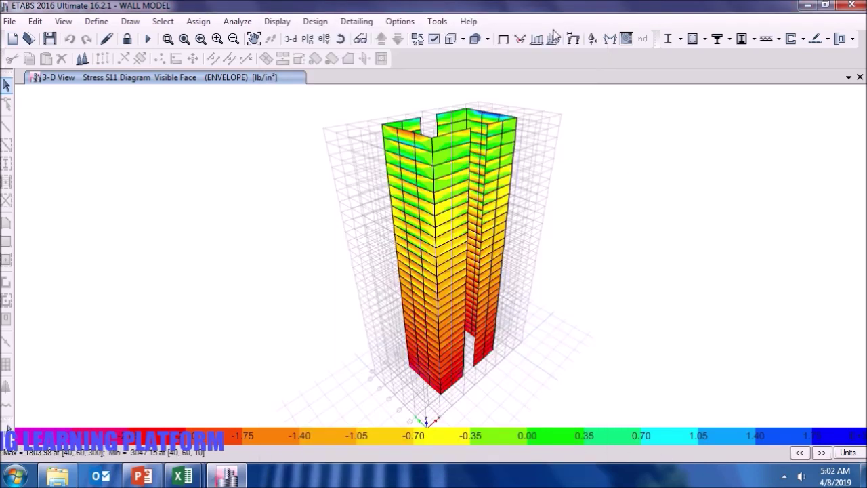
# Change the displayed shell stress component to S22 for the ENVELOPE combination.
pyautogui.click(626, 39)
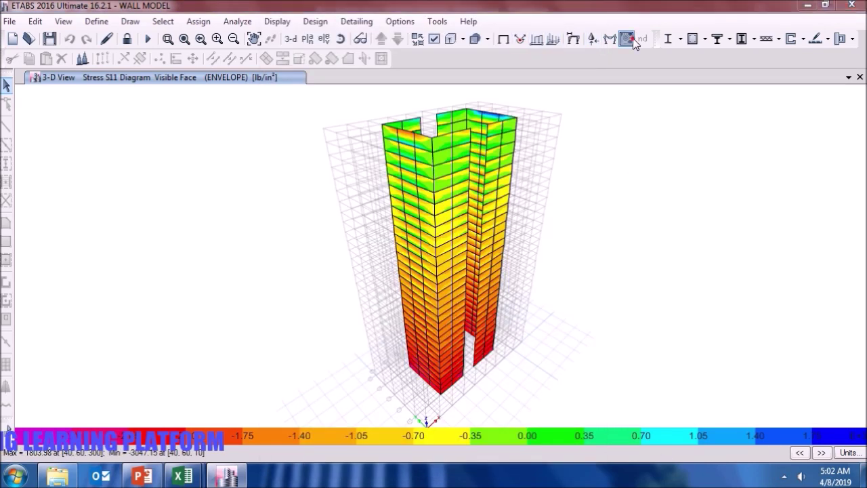
pyautogui.click(326, 183)
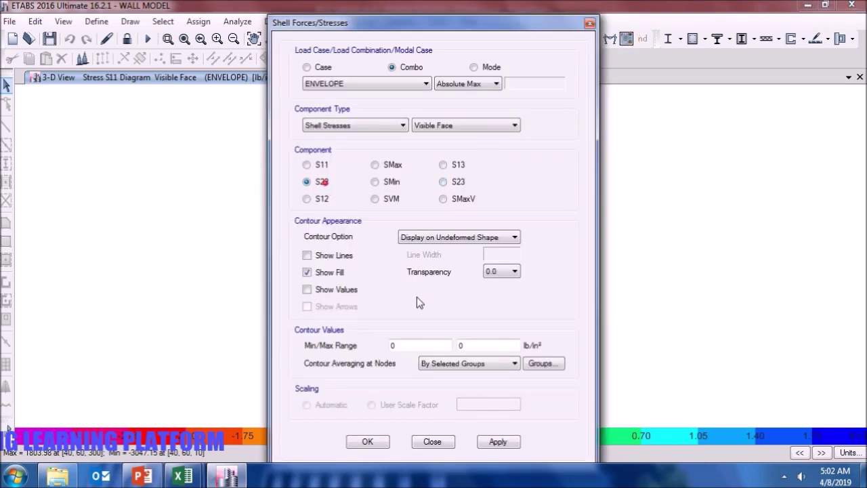
pyautogui.click(502, 442)
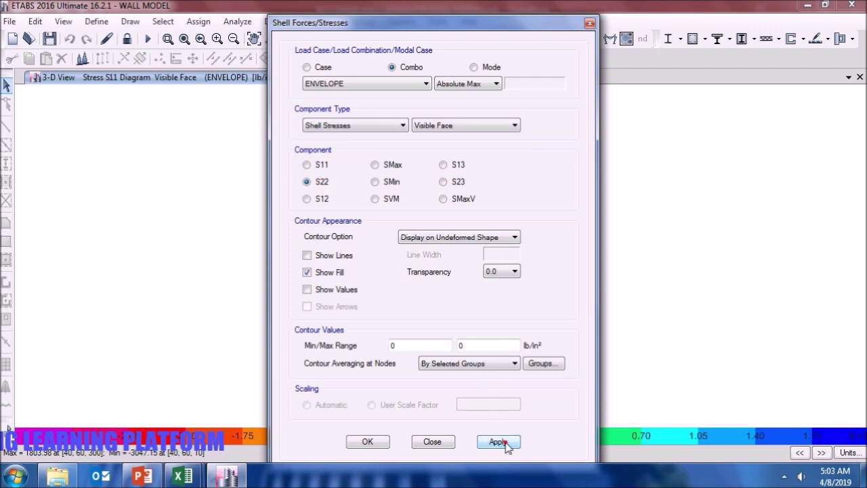
pyautogui.click(373, 441)
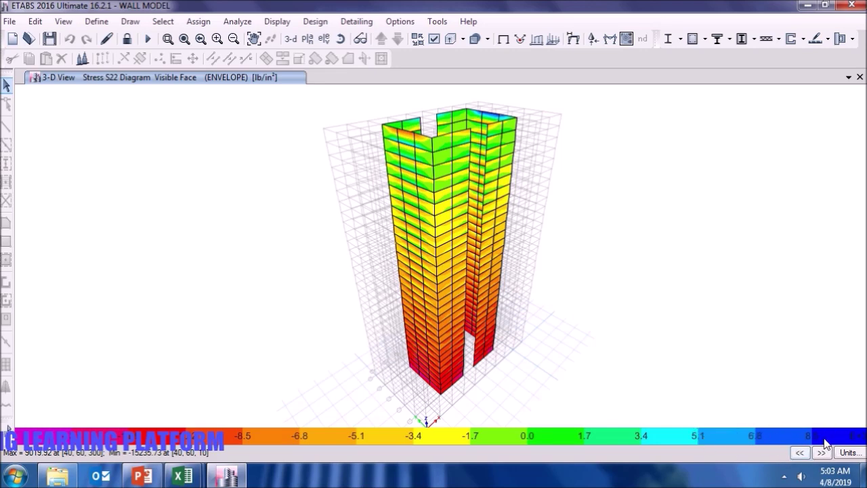
# Apply consistent units of in, lb and F to the model.
pyautogui.click(849, 452)
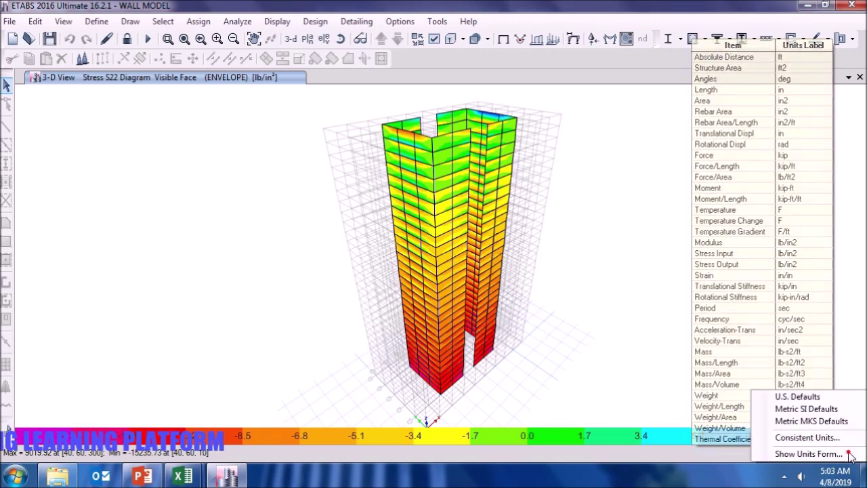
pyautogui.click(804, 437)
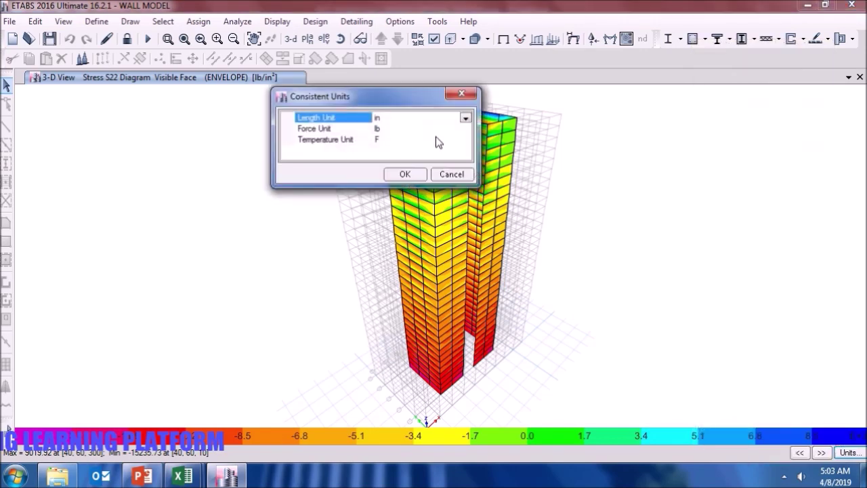
pyautogui.click(405, 174)
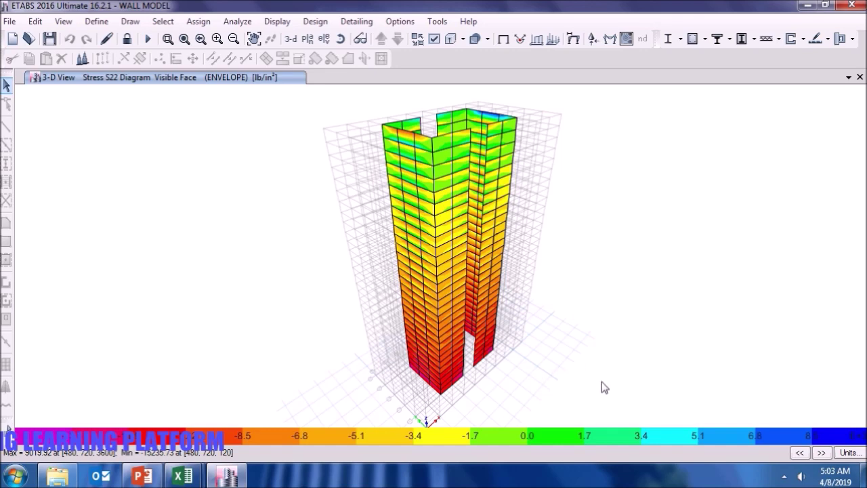
# Hide the grid system lines in the 3-D view of the wall model.
pyautogui.keyDown('shift'); pyautogui.moveTo(590, 377); pyautogui.dragTo(527, 361, button='middle'); pyautogui.keyUp('shift')
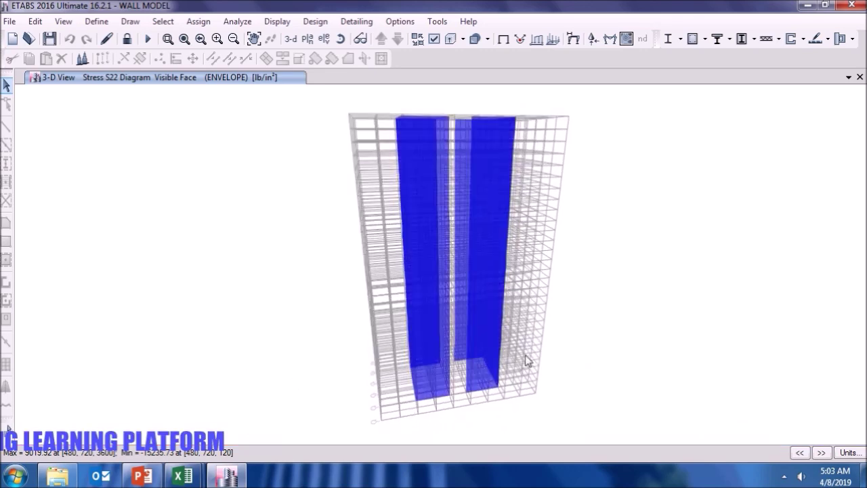
pyautogui.click(63, 21)
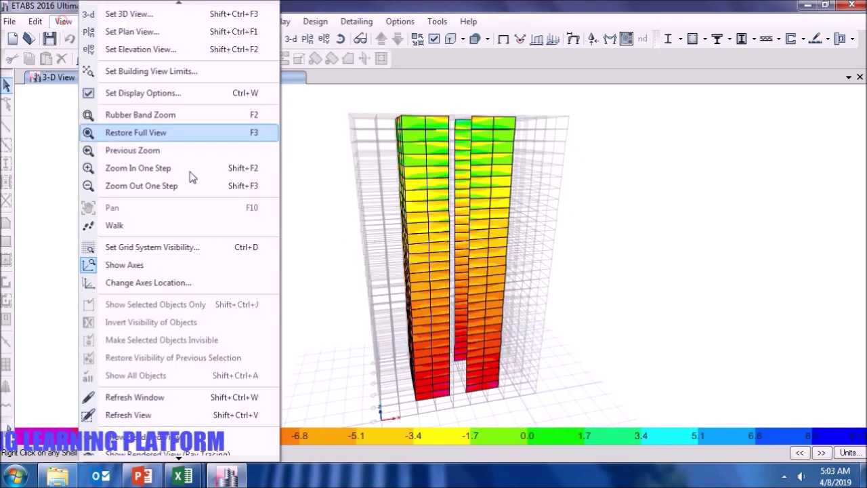
pyautogui.click(162, 247)
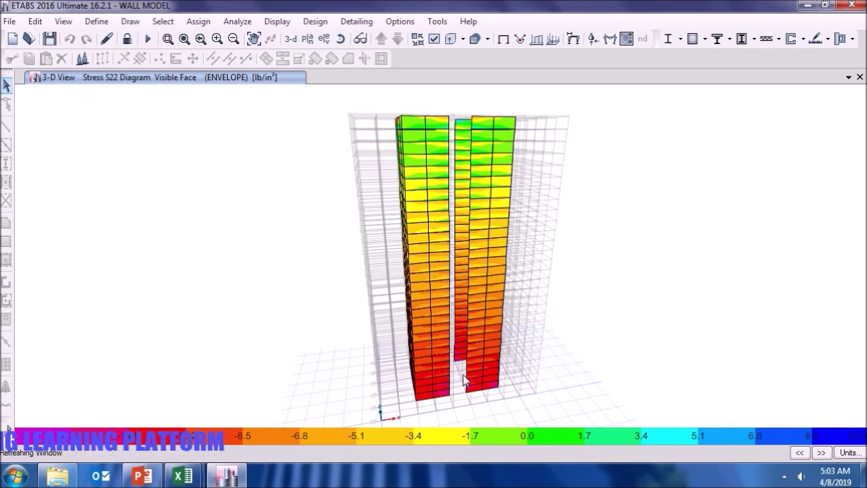
# Examine the S22 stress contours at the base of the walls and around the faces of the core.
pyautogui.scroll(5, 447, 390)
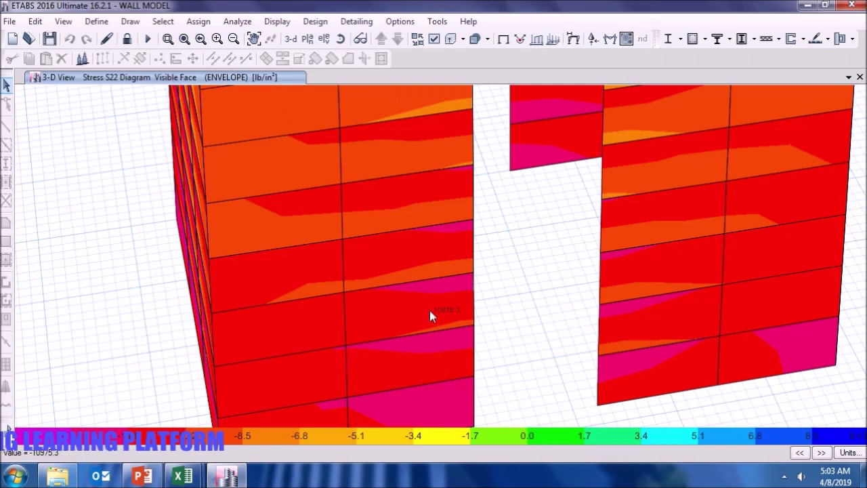
pyautogui.scroll(-3, 429, 310)
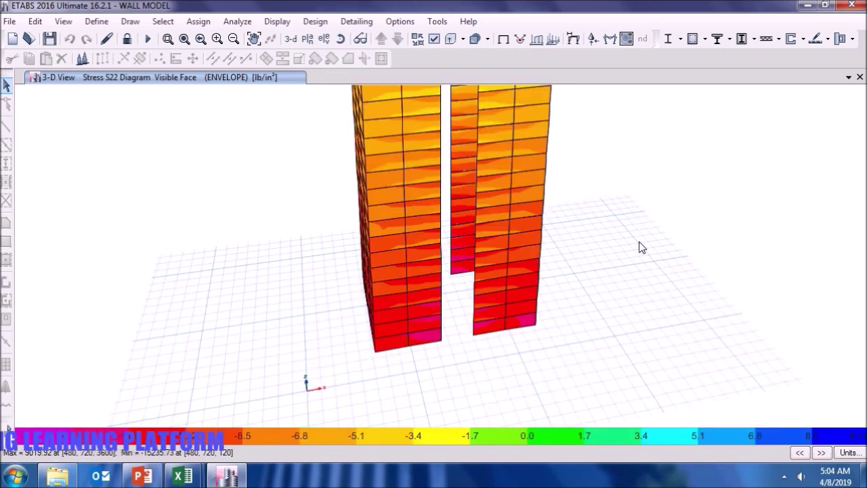
pyautogui.scroll(2, 642, 248)
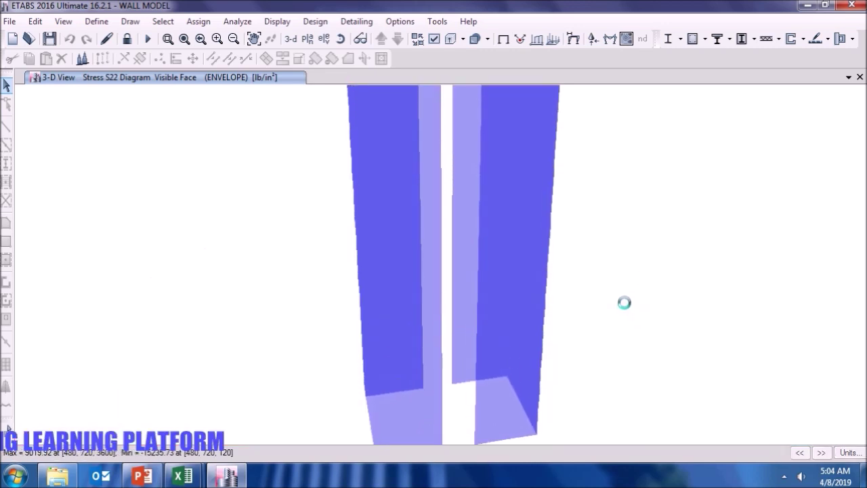
pyautogui.scroll(-2, 624, 303)
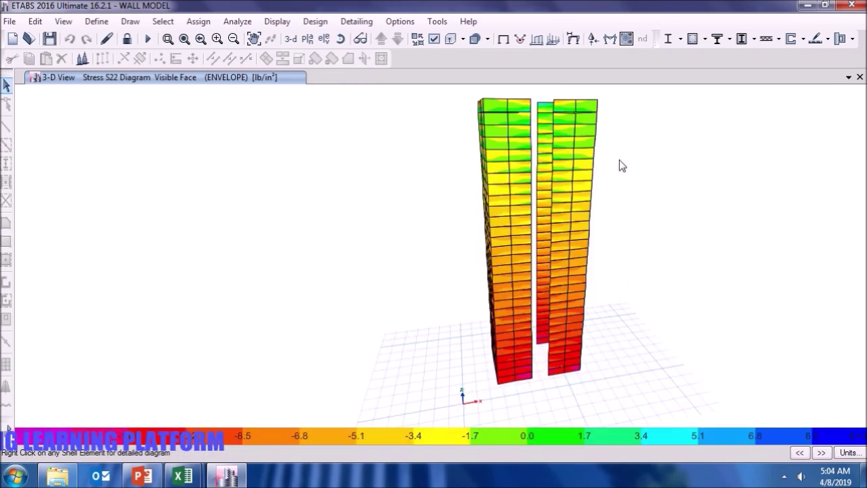
pyautogui.keyDown('shift'); pyautogui.moveTo(436, 331); pyautogui.dragTo(591, 338, button='middle'); pyautogui.keyUp('shift')
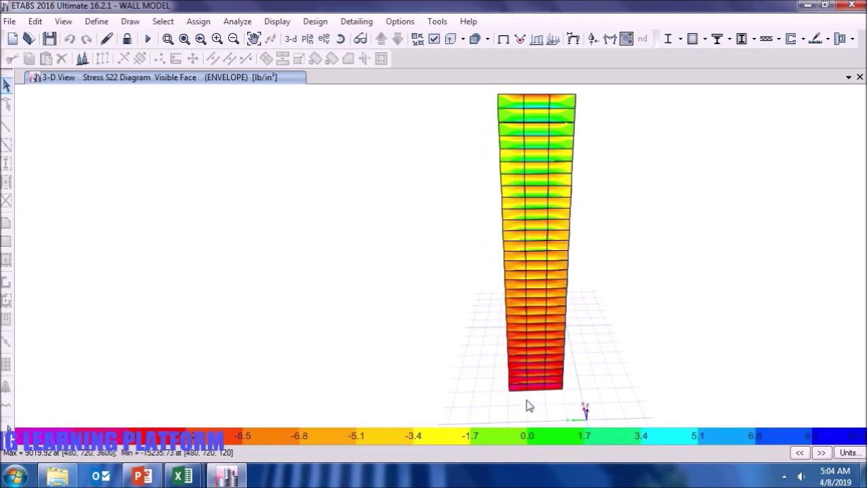
pyautogui.scroll(2, 526, 401)
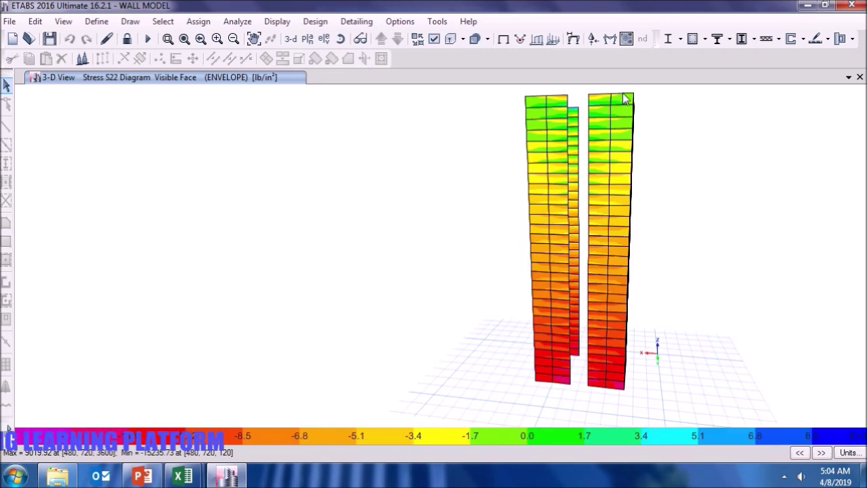
pyautogui.moveTo(628, 95)
pyautogui.keyDown('shift'); pyautogui.moveTo(643, 330); pyautogui.dragTo(513, 348, button='middle'); pyautogui.keyUp('shift')
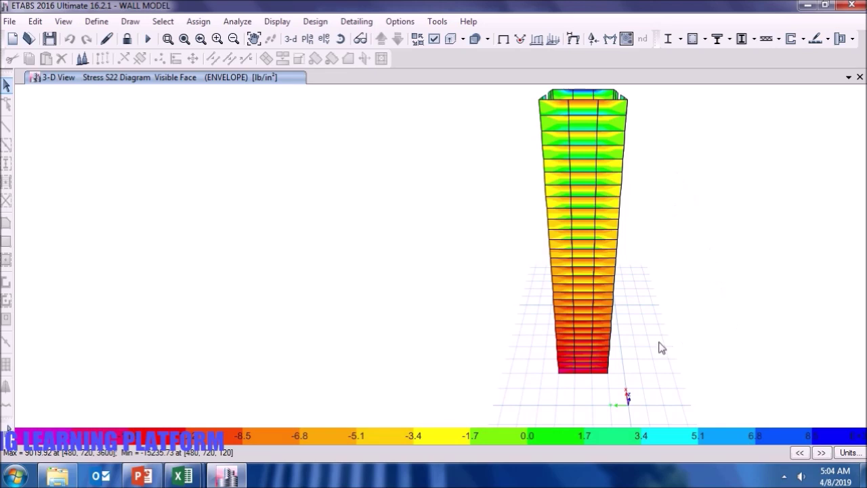
pyautogui.keyDown('shift'); pyautogui.moveTo(592, 342); pyautogui.dragTo(590, 342, button='middle'); pyautogui.keyUp('shift')
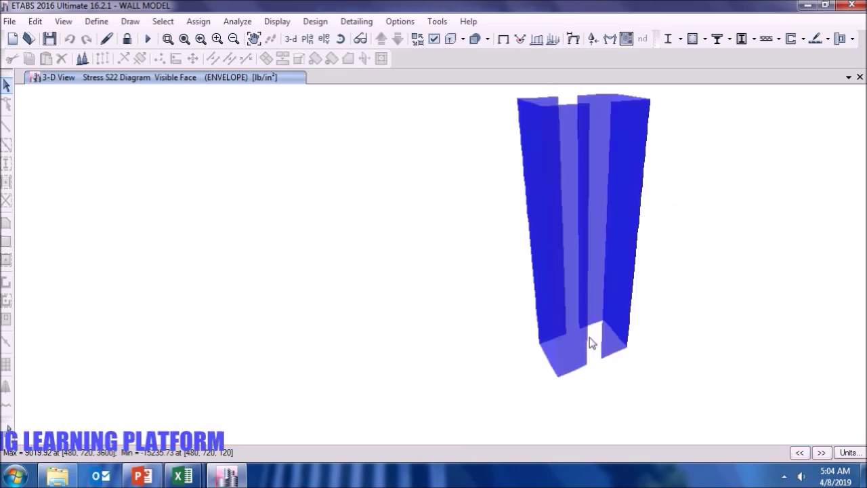
# Set the S22 shell stress contour range to a minimum of 0 and a maximum of 10000 lb/in² and display it.
pyautogui.click(626, 38)
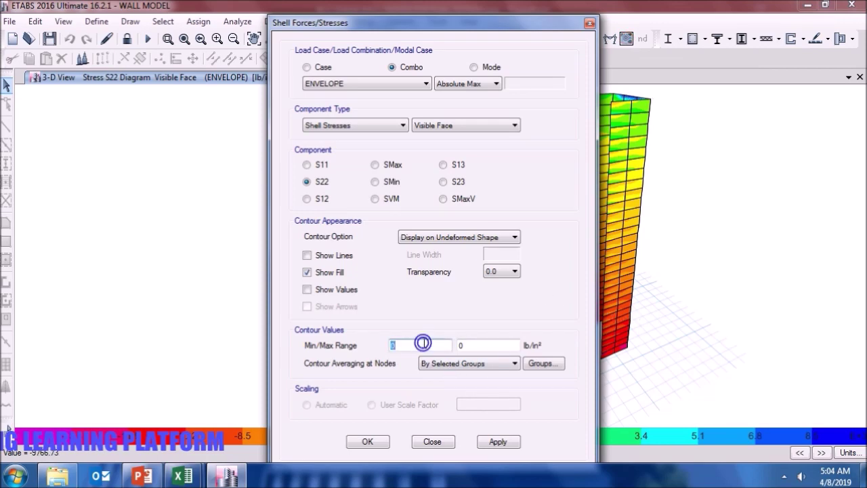
pyautogui.doubleClick(461, 346)
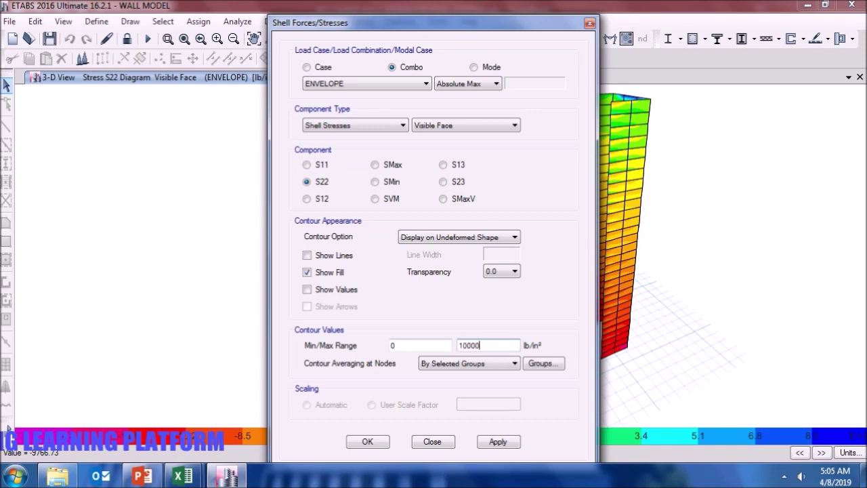
pyautogui.click(498, 439)
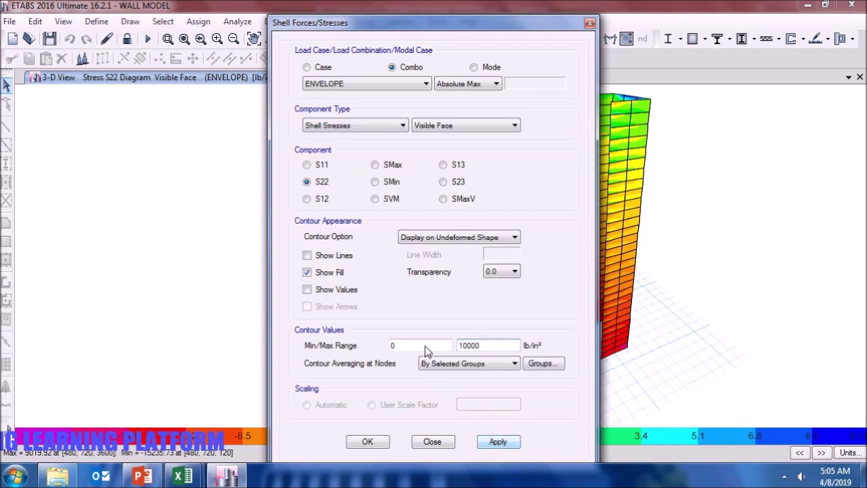
pyautogui.click(362, 443)
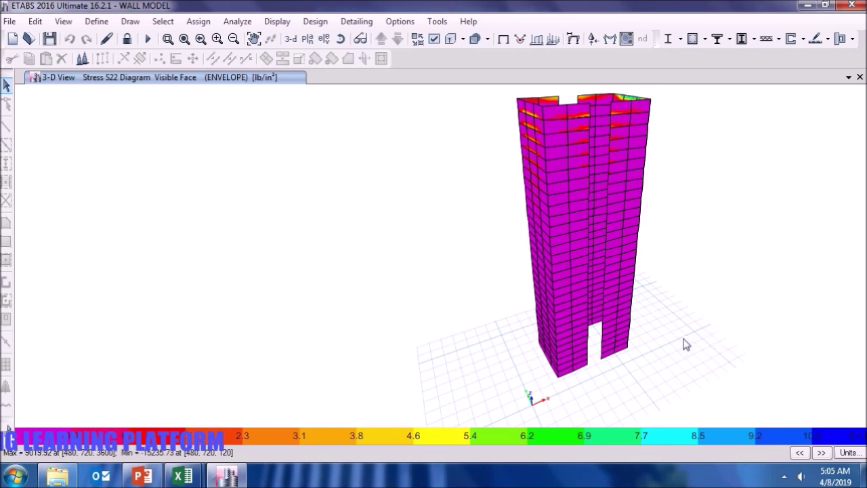
pyautogui.moveTo(638, 344)
pyautogui.keyDown('shift'); pyautogui.mouseDown(button='middle')
pyautogui.moveTo(562, 348)
pyautogui.moveTo(637, 350)
pyautogui.mouseUp(button='middle'); pyautogui.keyUp('shift')
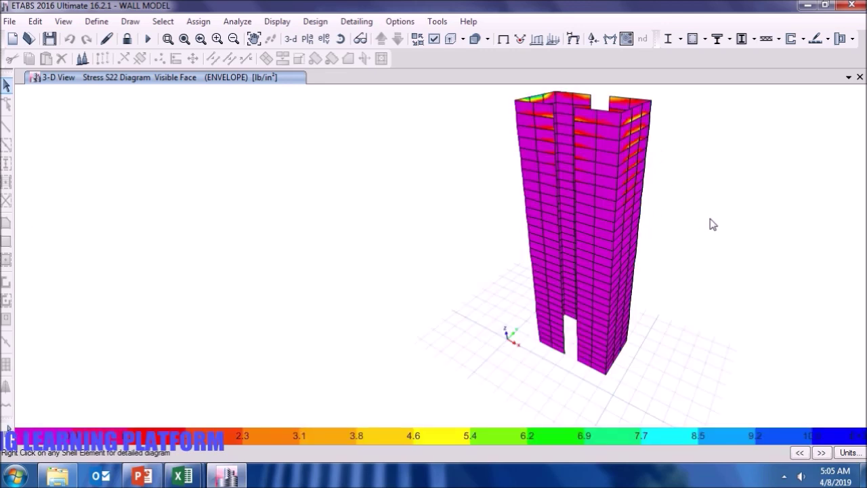
pyautogui.moveTo(696, 228); pyautogui.dragTo(621, 269, button='middle')
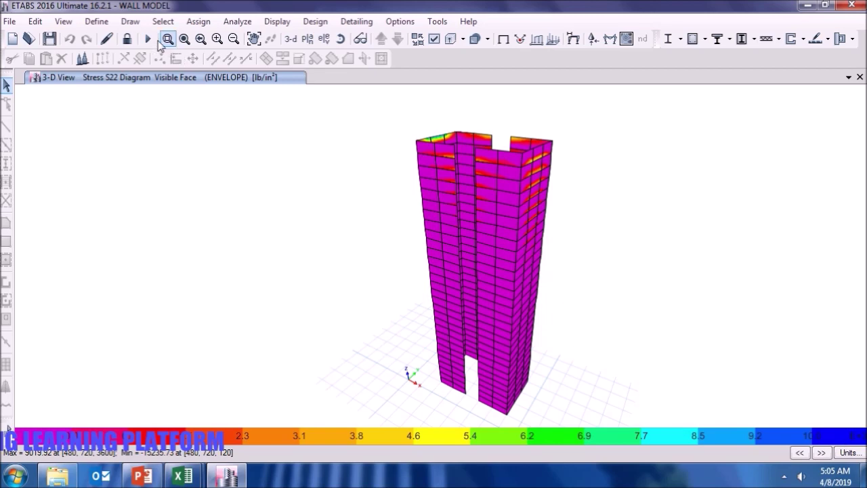
# Unlock the model and assign the Wall 21 section to all the shear walls.
pyautogui.click(126, 39)
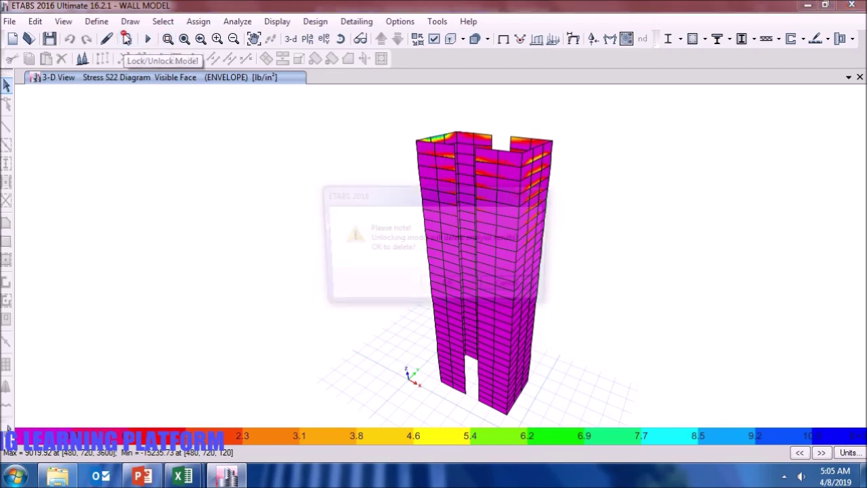
pyautogui.click(438, 287)
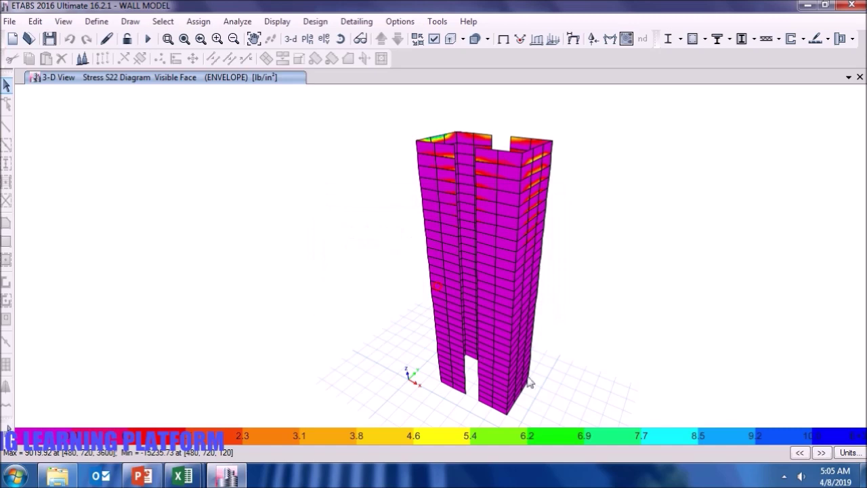
pyautogui.moveTo(373, 105); pyautogui.dragTo(593, 428)
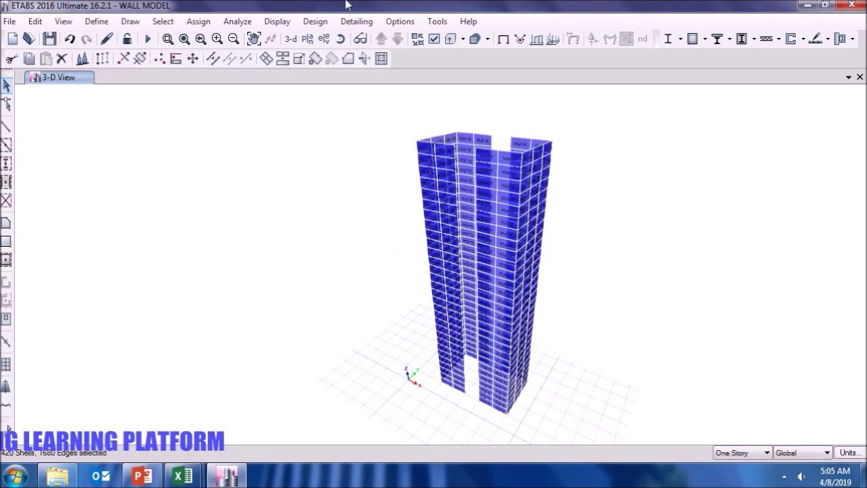
pyautogui.click(200, 22)
pyautogui.moveTo(224, 73)
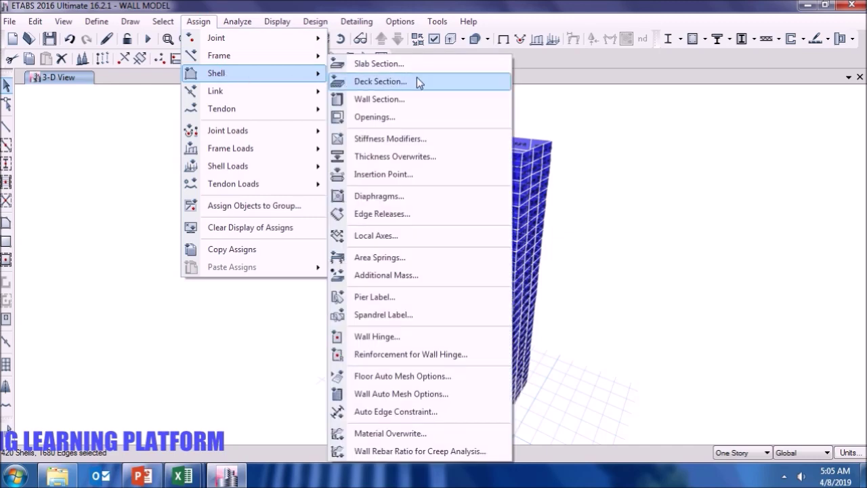
pyautogui.click(428, 99)
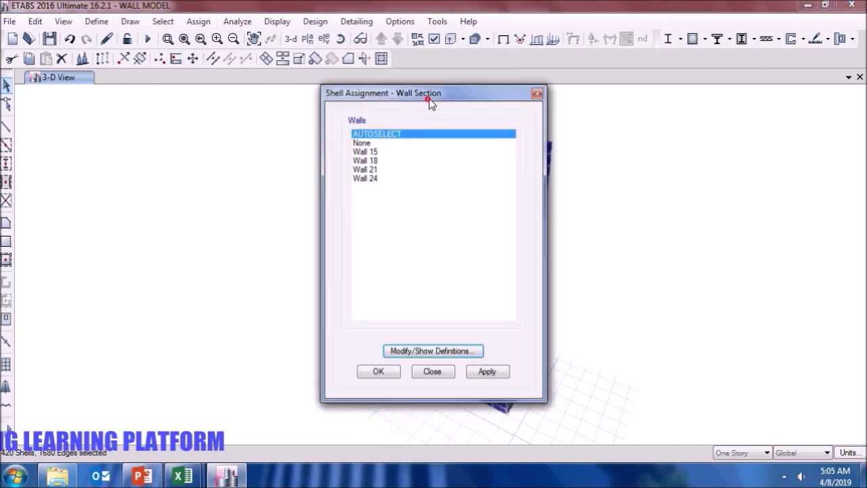
pyautogui.click(380, 170)
pyautogui.click(488, 371)
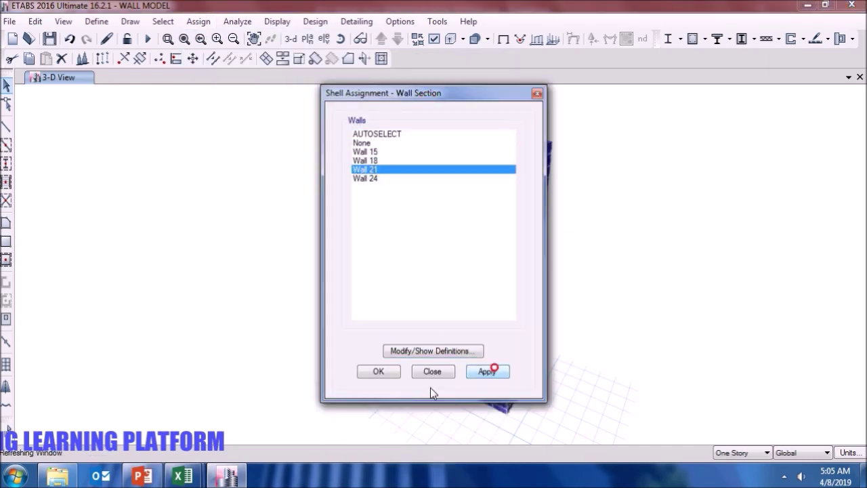
pyautogui.click(381, 370)
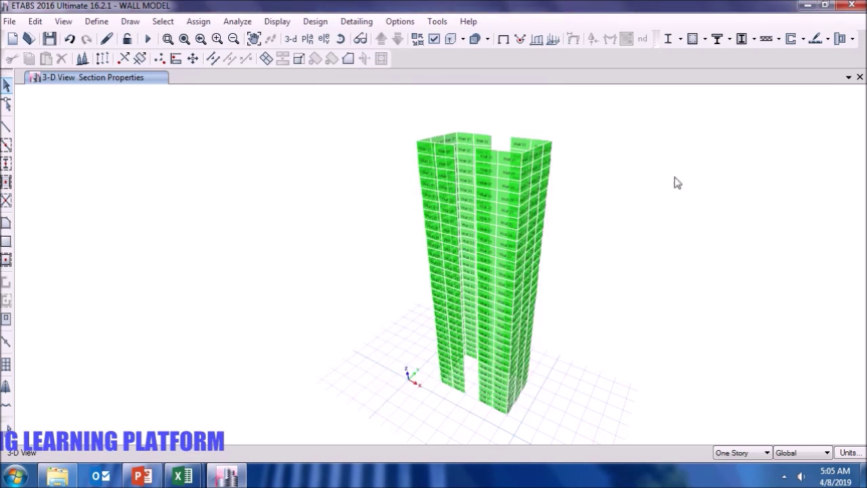
# Run the analysis and display the S22 visible-face shell stresses for the ENVELOPE combination.
pyautogui.click(148, 39)
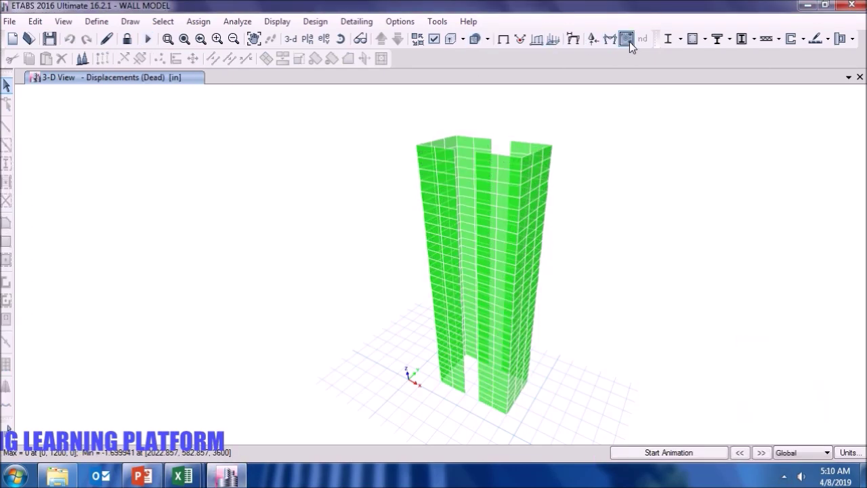
pyautogui.click(628, 40)
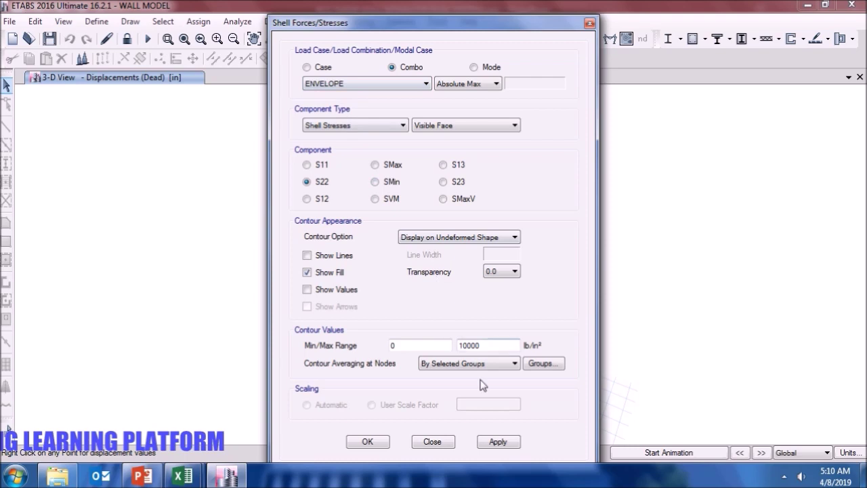
pyautogui.click(367, 441)
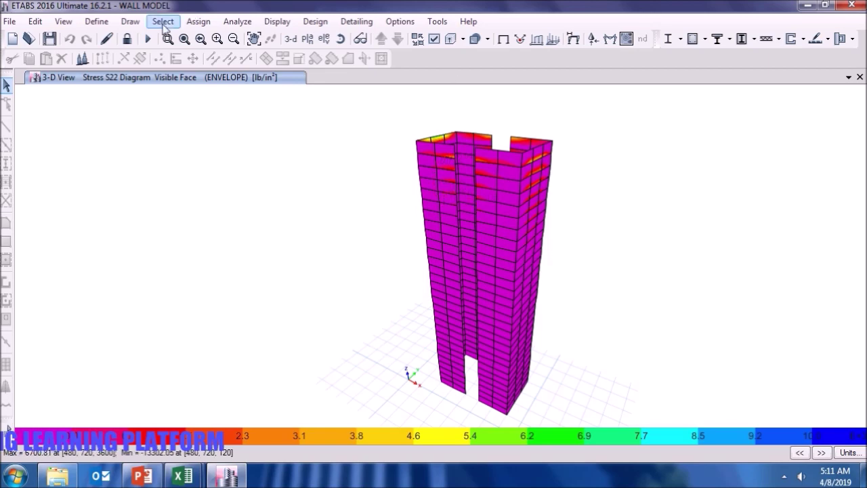
# Unlock the model and open the Wall 21 property definition.
pyautogui.click(126, 39)
pyautogui.click(445, 288)
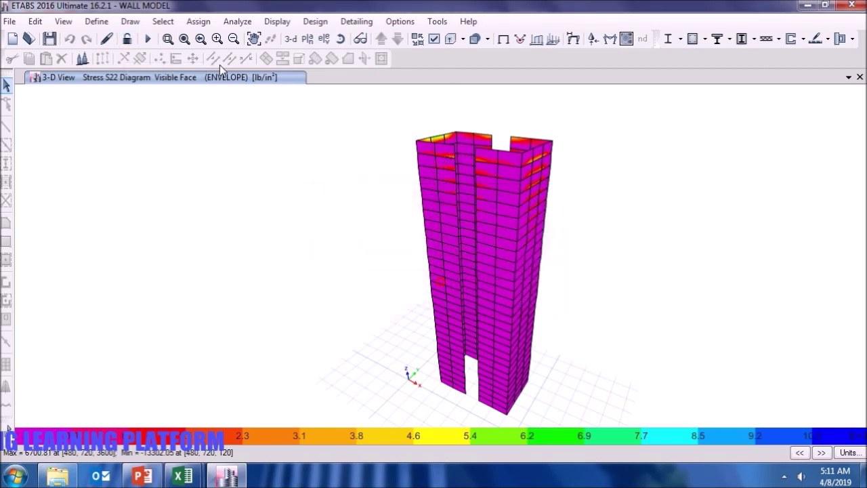
pyautogui.click(96, 21)
pyautogui.moveTo(99, 60)
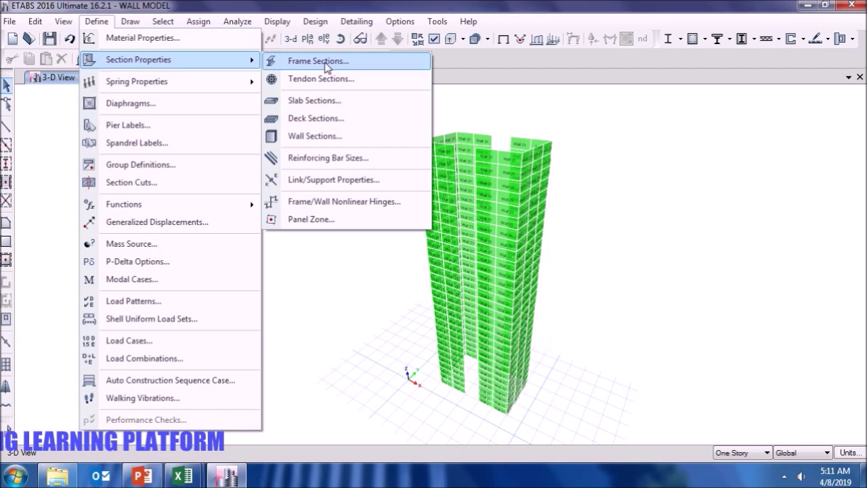
pyautogui.click(327, 138)
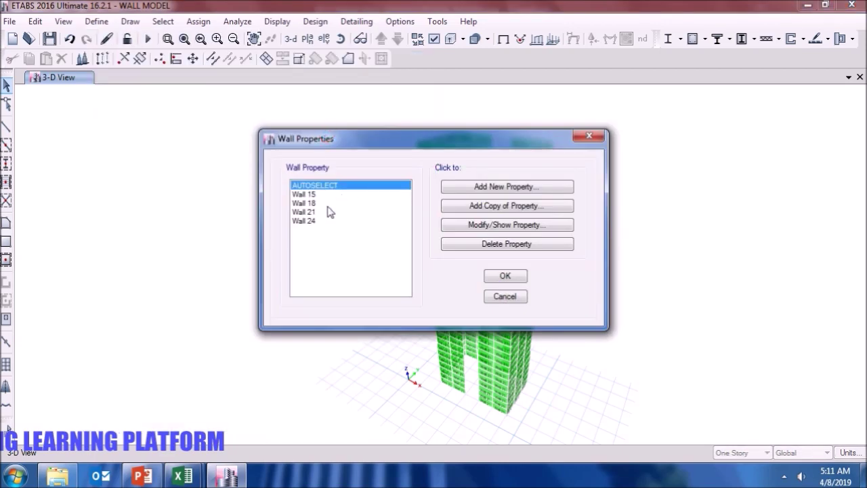
pyautogui.click(327, 211)
pyautogui.click(491, 223)
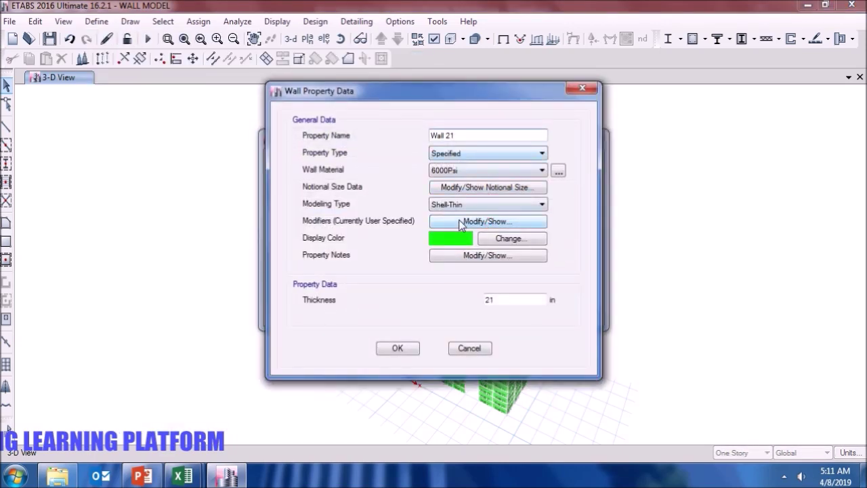
# Set the membrane f11, f22 and f12 stiffness modifiers of Wall 21 to 0.35.
pyautogui.click(466, 222)
pyautogui.doubleClick(487, 136)
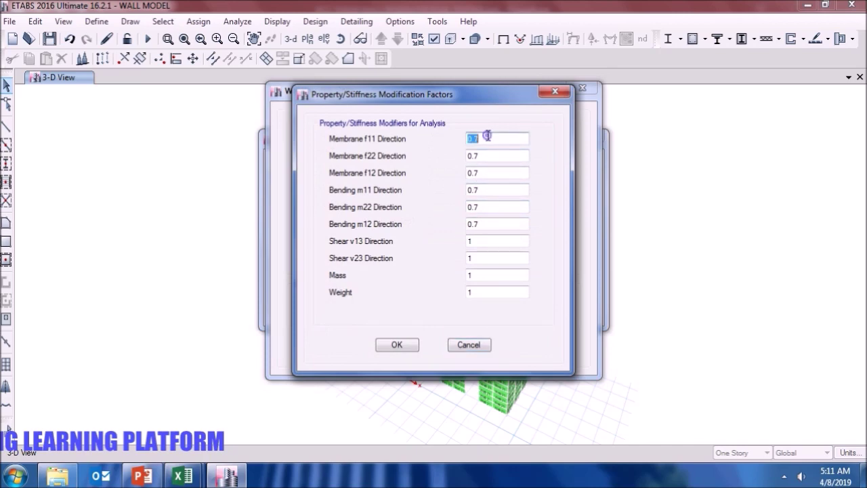
pyautogui.click(486, 136)
pyautogui.press('BackSpace')
pyautogui.doubleClick(492, 157)
pyautogui.write('0.35')
pyautogui.doubleClick(489, 174)
pyautogui.write('0.35')
# Set the bending m11, m22 and m12 stiffness modifiers of Wall 21 to 0.35 and accept the wall property changes.
pyautogui.doubleClick(488, 189)
pyautogui.write('0.35')
pyautogui.doubleClick(488, 206)
pyautogui.write('0.35')
pyautogui.doubleClick(485, 223)
pyautogui.write('0.35')
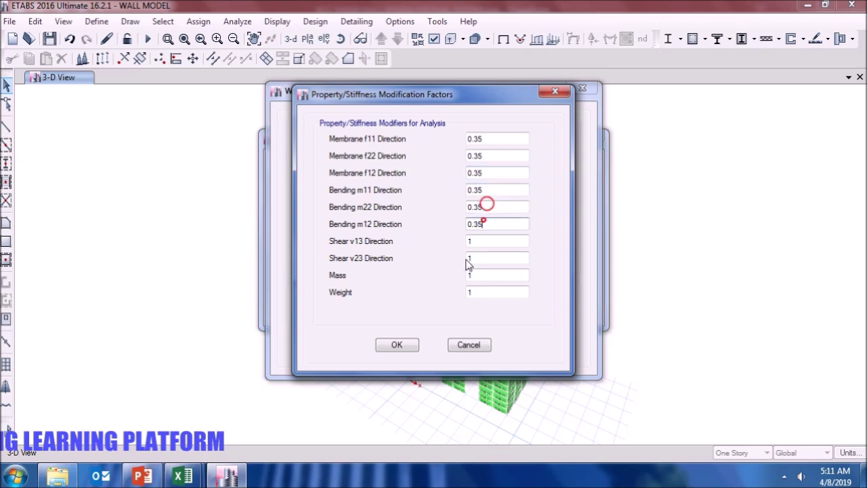
pyautogui.press('Return')
pyautogui.click(396, 348)
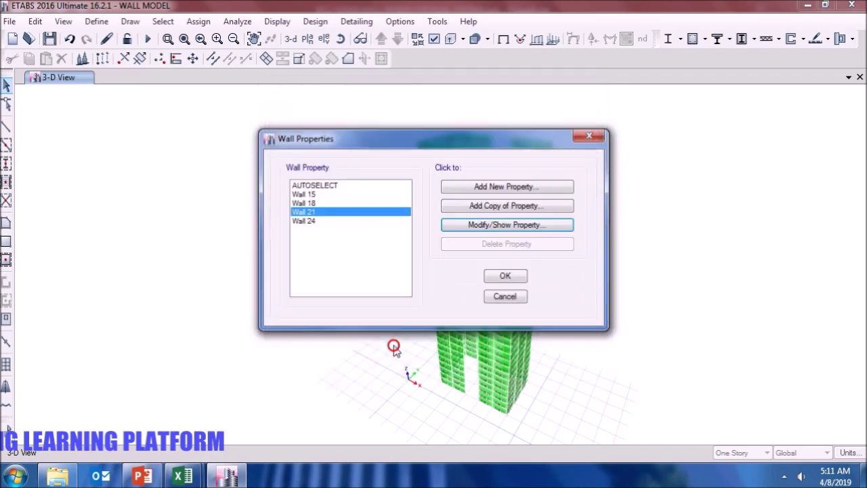
pyautogui.click(493, 279)
# Rerun the analysis with the modified Wall 21 stiffness modifiers.
pyautogui.click(148, 39)
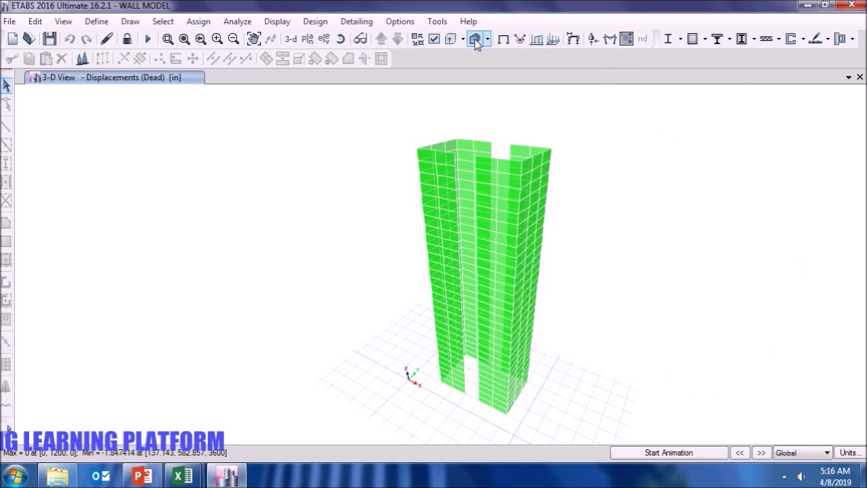
# Turn on the display of the columns and base joints in the 3D view and return to the undeformed shape.
pyautogui.click(429, 40)
pyautogui.click(356, 124)
pyautogui.click(354, 151)
pyautogui.click(489, 459)
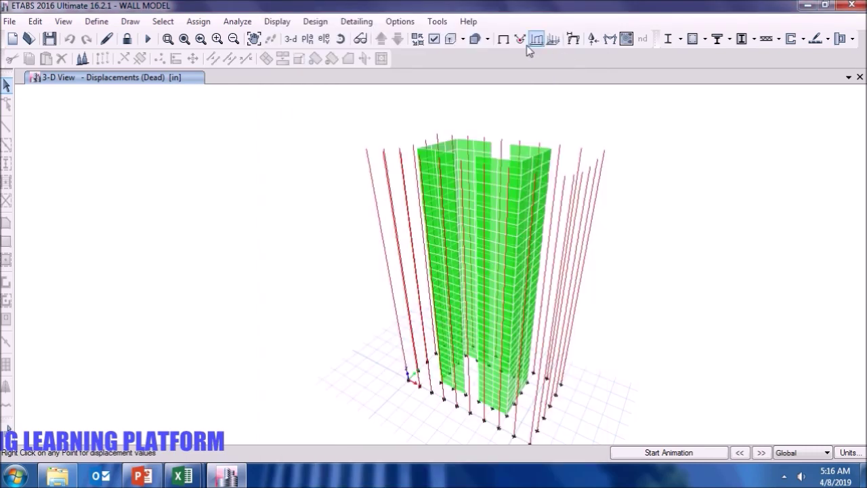
pyautogui.click(504, 40)
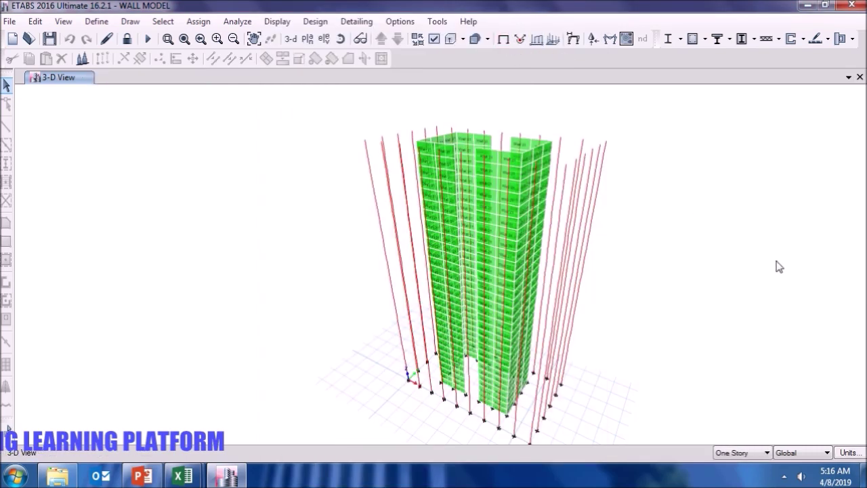
# Open the plan view at the Base level.
pyautogui.click(307, 38)
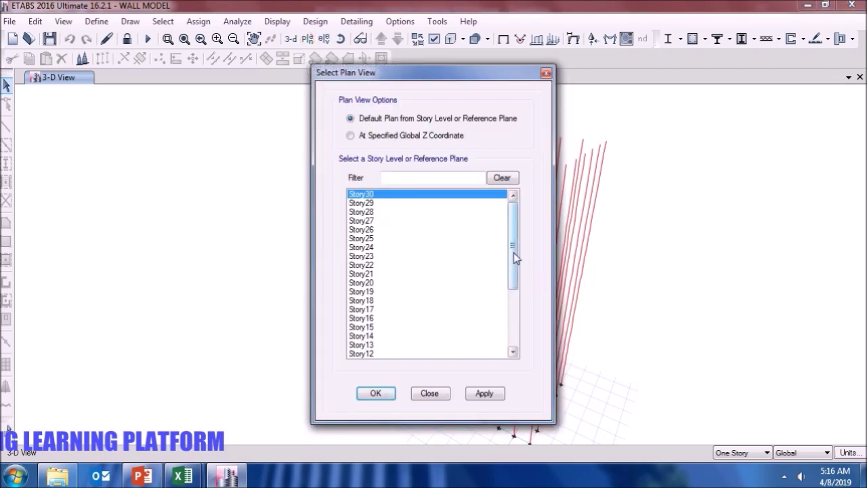
pyautogui.moveTo(513, 253); pyautogui.dragTo(513, 345)
pyautogui.click(359, 353)
pyautogui.click(483, 393)
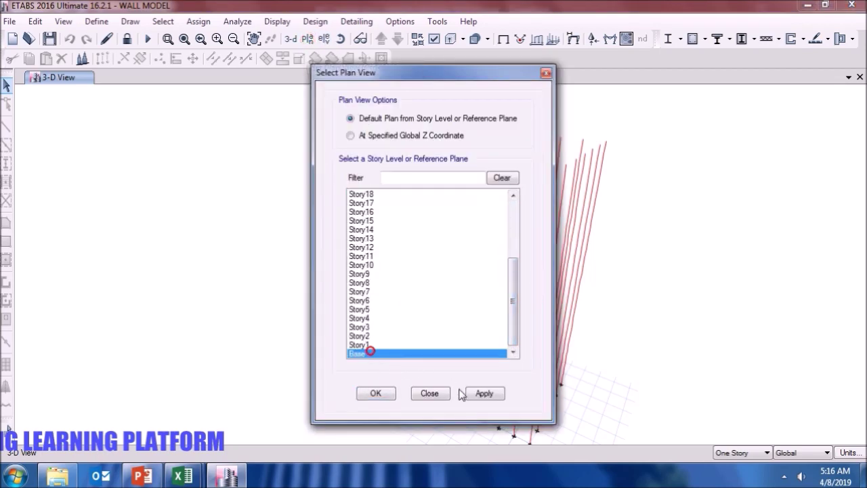
pyautogui.click(376, 393)
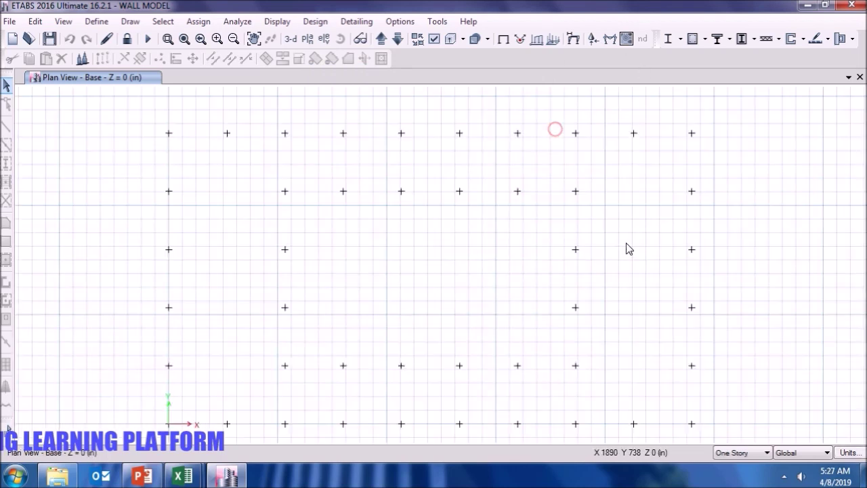
pyautogui.click(306, 39)
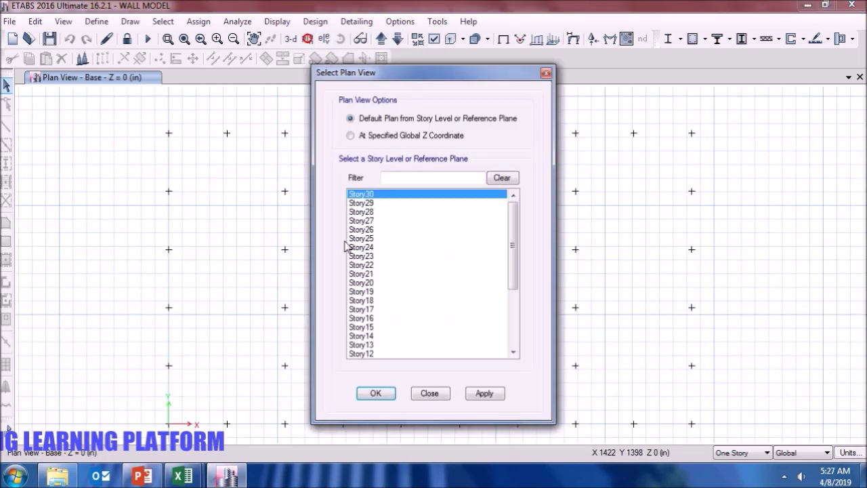
pyautogui.moveTo(508, 278); pyautogui.dragTo(512, 339)
pyautogui.click(386, 353)
pyautogui.click(484, 393)
pyautogui.click(390, 394)
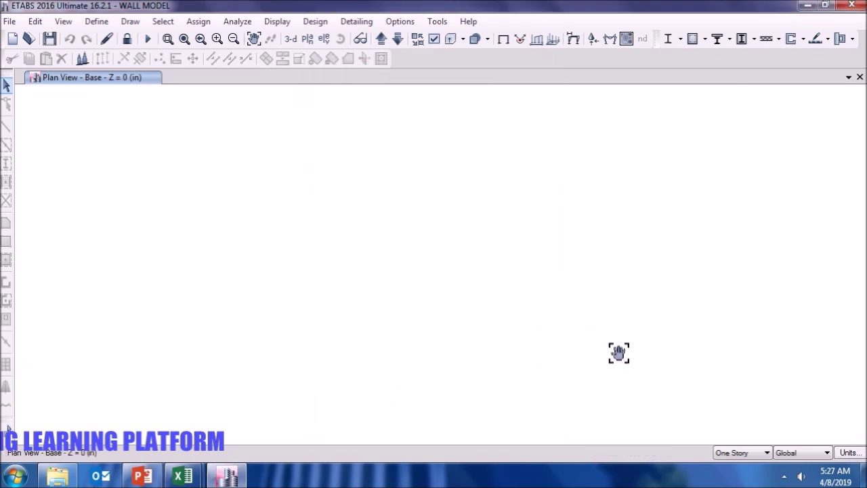
# Select all the column base joints around the outer perimeter of the Base plan.
pyautogui.moveTo(723, 426); pyautogui.dragTo(214, 393)
pyautogui.moveTo(704, 407); pyautogui.dragTo(667, 138)
pyautogui.moveTo(707, 177); pyautogui.dragTo(213, 151)
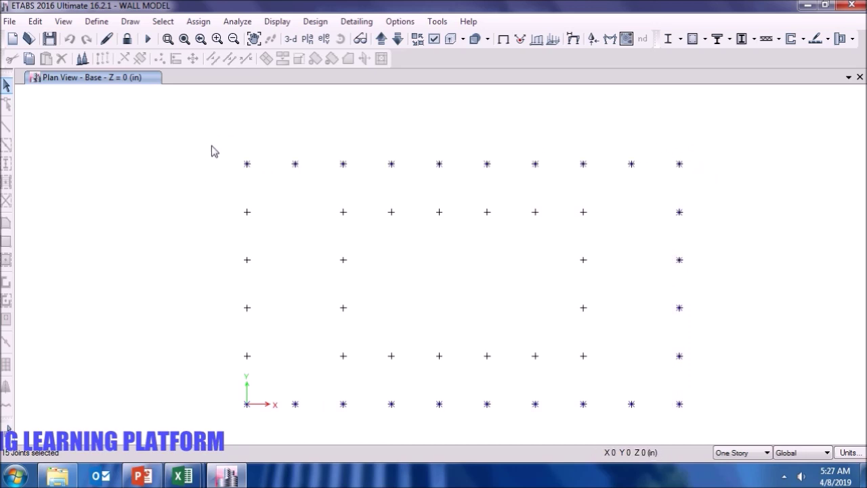
pyautogui.moveTo(272, 435); pyautogui.dragTo(216, 149)
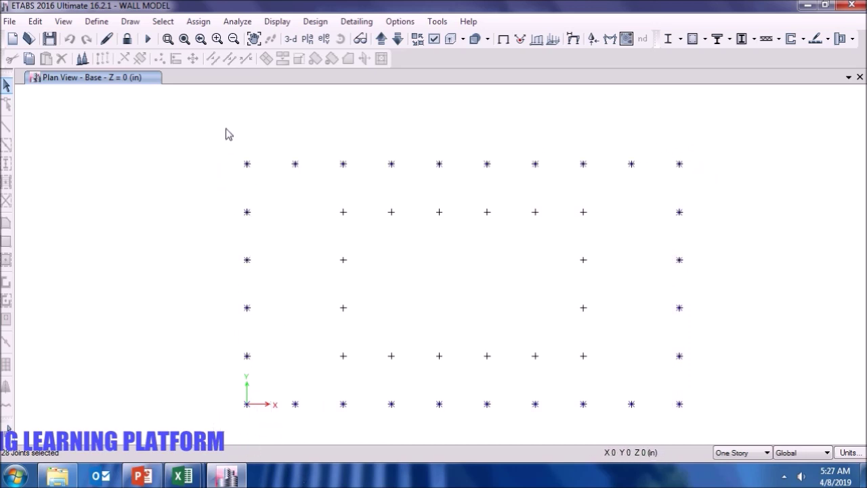
# Show the Joint Reactions table for the selected perimeter joints, filtered to load case EX 1.
pyautogui.click(276, 21)
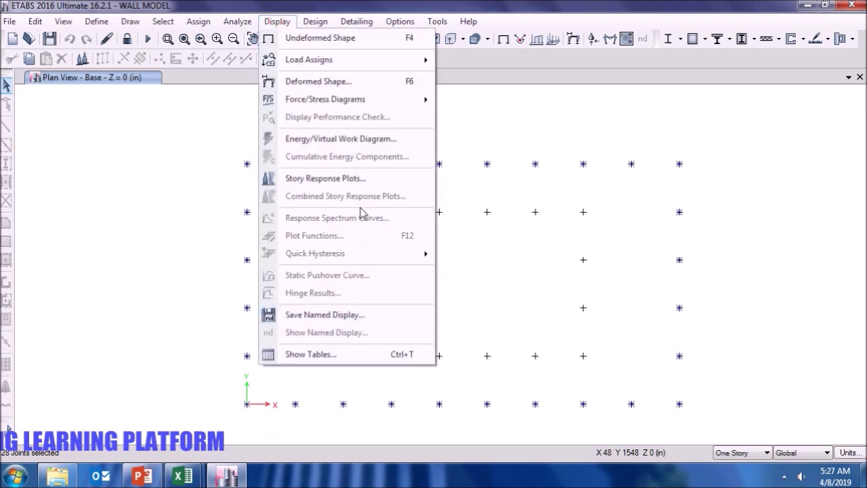
pyautogui.click(352, 354)
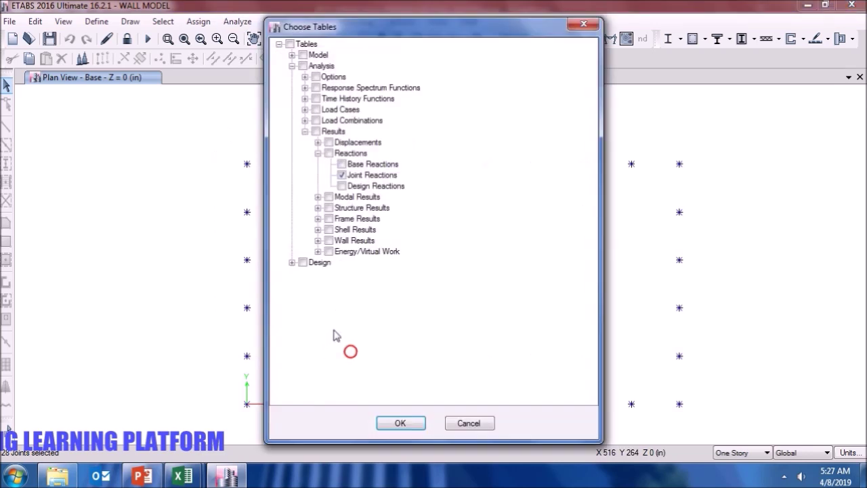
pyautogui.click(401, 422)
pyautogui.click(290, 392)
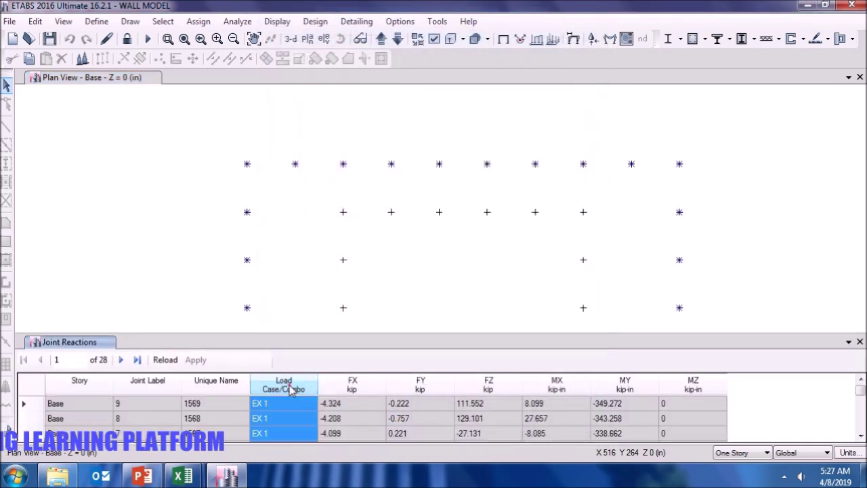
pyautogui.rightClick(290, 392)
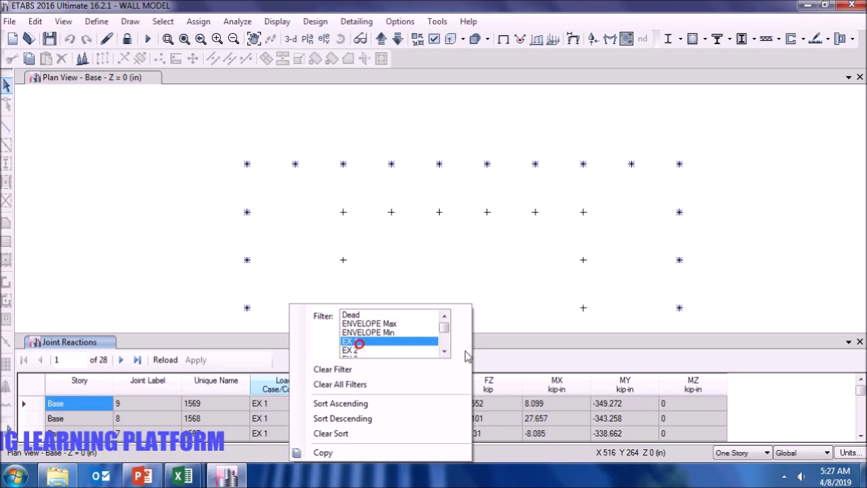
pyautogui.click(516, 351)
# Limit the Joint Reactions table to the selected perimeter joints and copy its FX column.
pyautogui.click(150, 391)
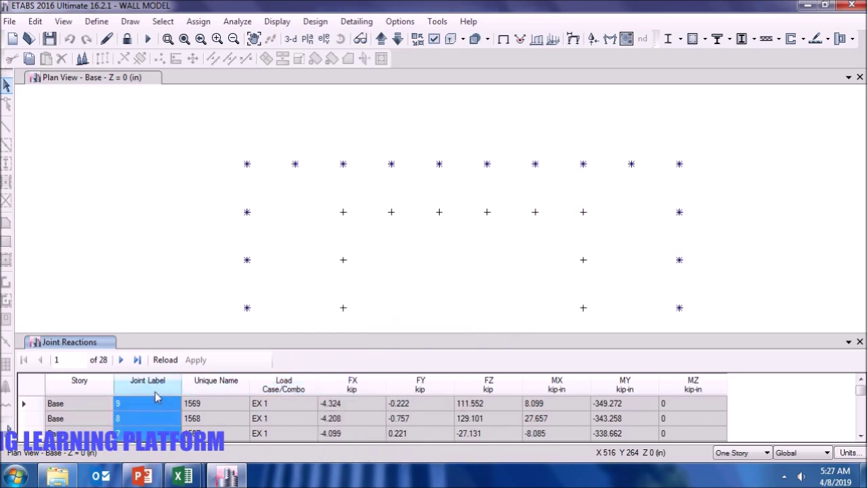
pyautogui.rightClick(150, 392)
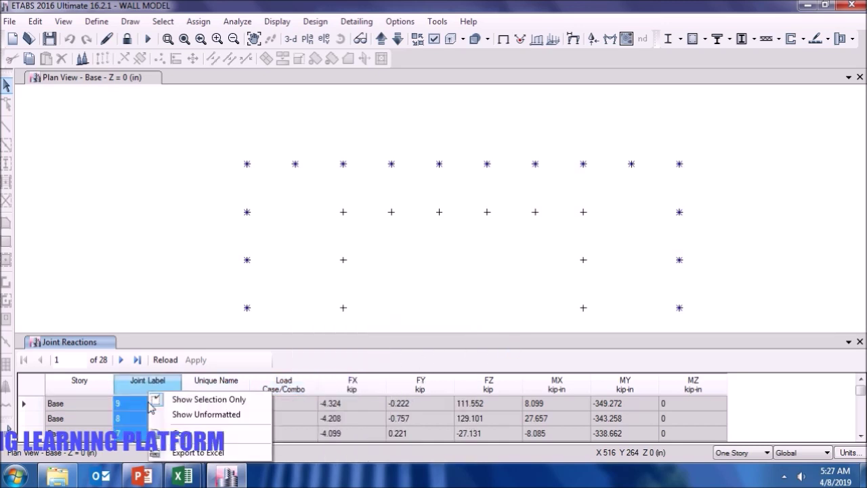
pyautogui.click(193, 399)
pyautogui.click(175, 392)
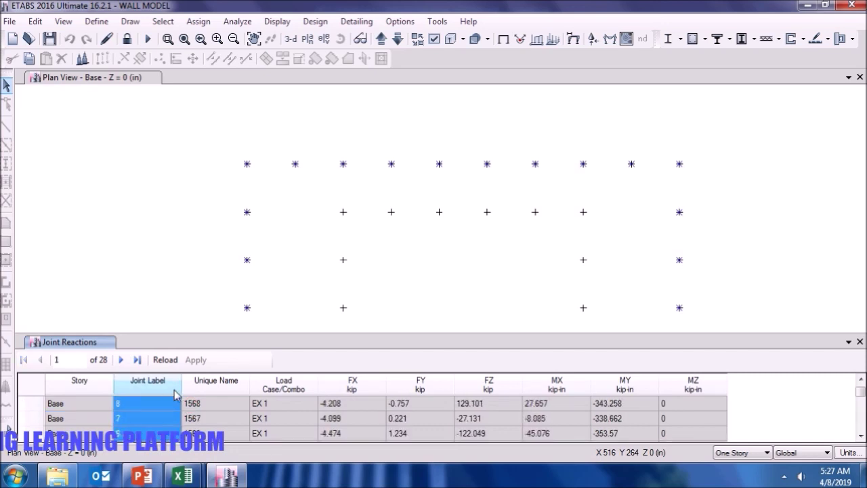
pyautogui.click(363, 384)
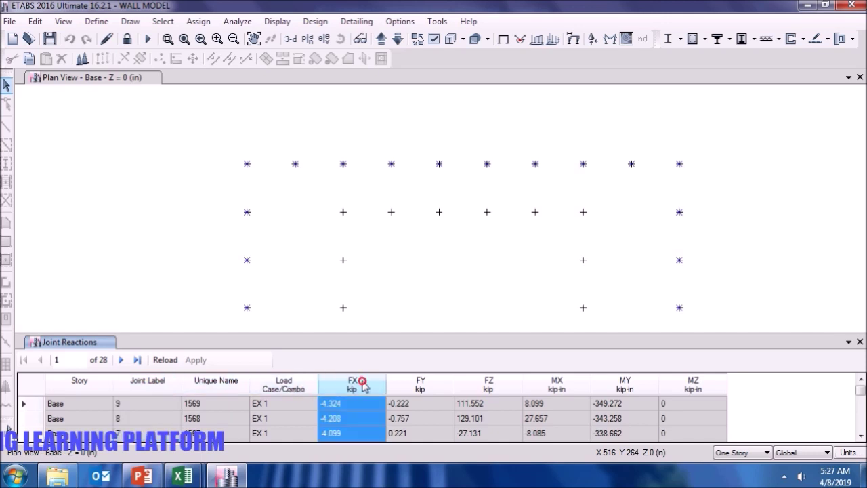
pyautogui.rightClick(363, 385)
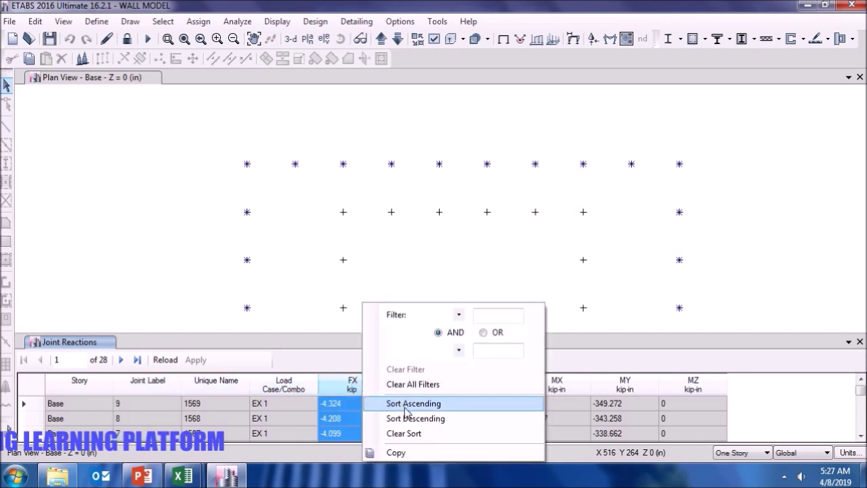
pyautogui.click(420, 451)
# Switch to the DUAL SYSTEM BASE REACTIONS workbook in Excel, paste the column FX reactions at A7, and clear the header texts in A7 and A8.
pyautogui.moveTo(183, 476)
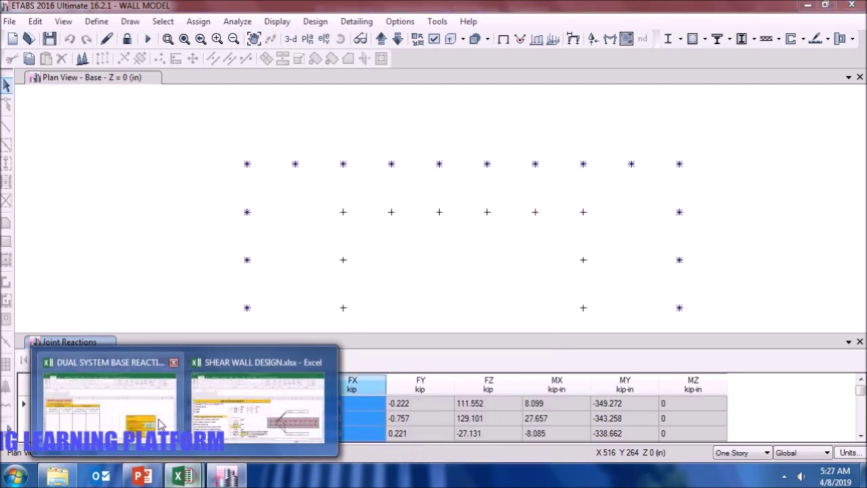
pyautogui.click(105, 398)
pyautogui.click(67, 274)
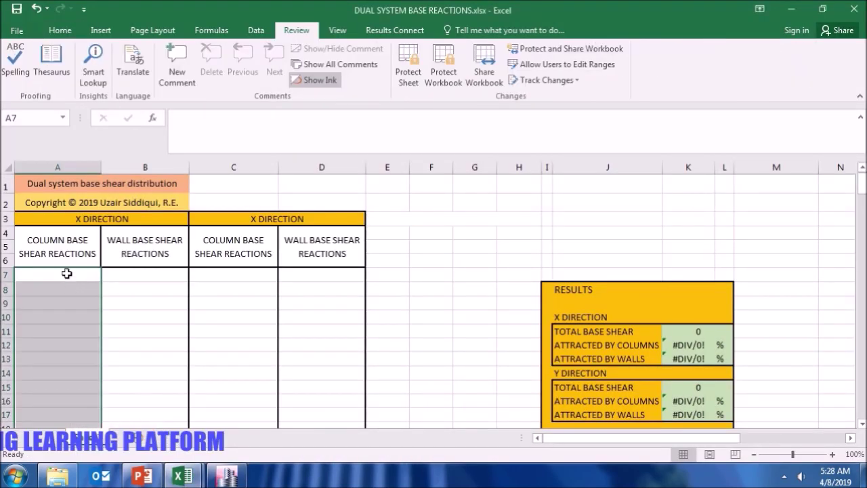
pyautogui.hotkey('ctrl', 'v')
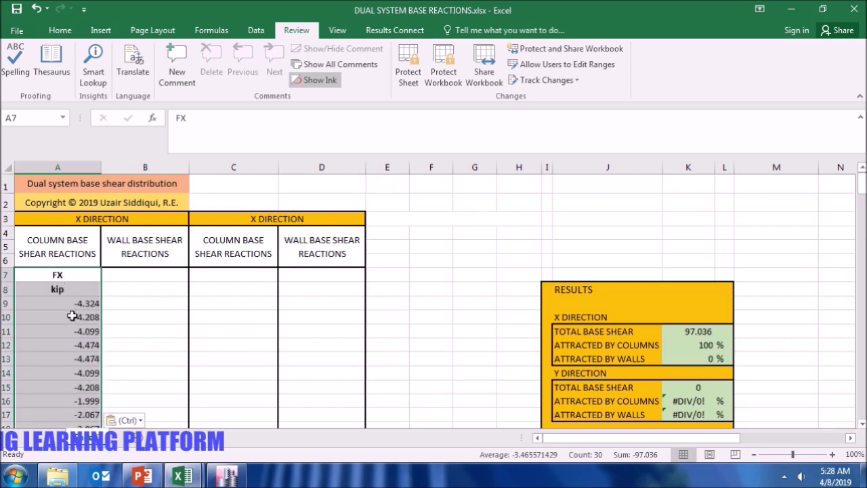
pyautogui.click(76, 275)
pyautogui.press('Delete')
pyautogui.click(78, 289)
pyautogui.press('Delete')
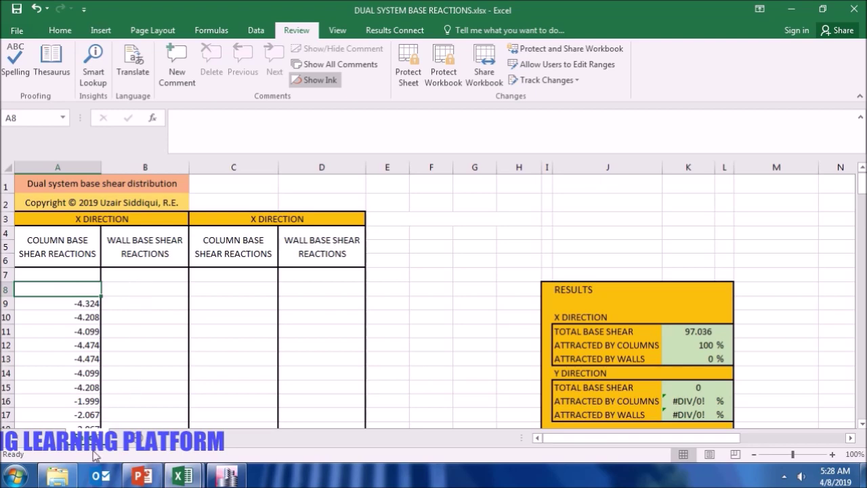
# Switch back to ETABS, clear the selection, and select only the inner ring of wall base joints in the Base plan.
pyautogui.click(227, 475)
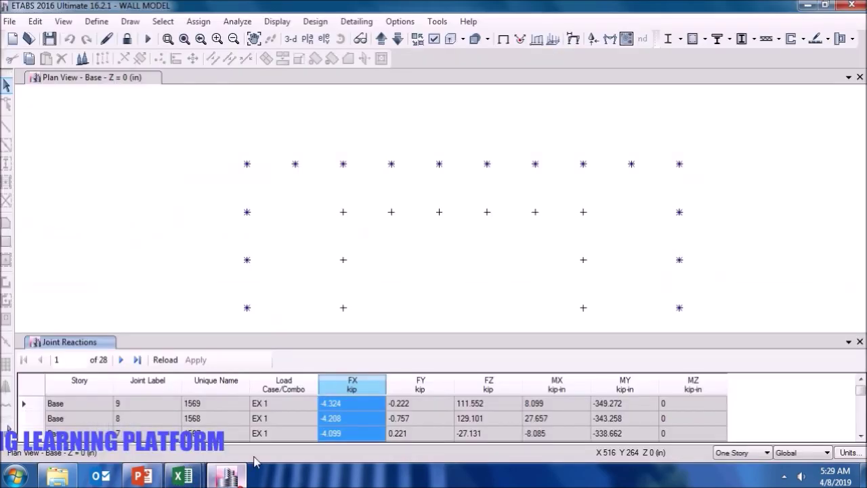
pyautogui.moveTo(411, 306); pyautogui.dragTo(408, 251, button='middle')
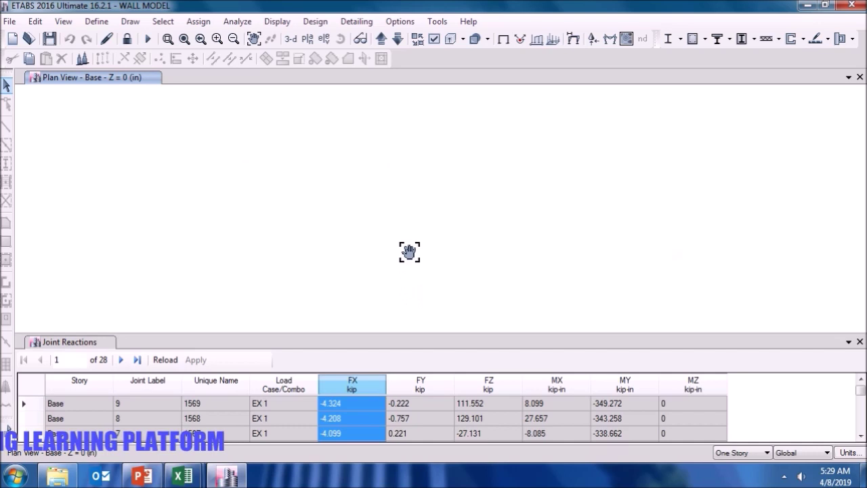
pyautogui.scroll(-2, 399, 234)
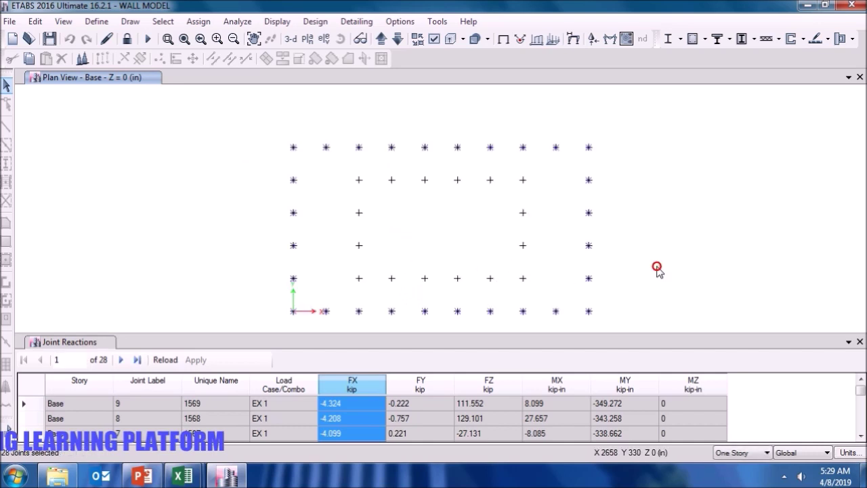
pyautogui.click(656, 267)
pyautogui.moveTo(545, 291)
pyautogui.mouseDown()
pyautogui.moveTo(432, 178)
pyautogui.moveTo(320, 157)
pyautogui.mouseUp()
pyautogui.rightClick(431, 228)
pyautogui.click(410, 238)
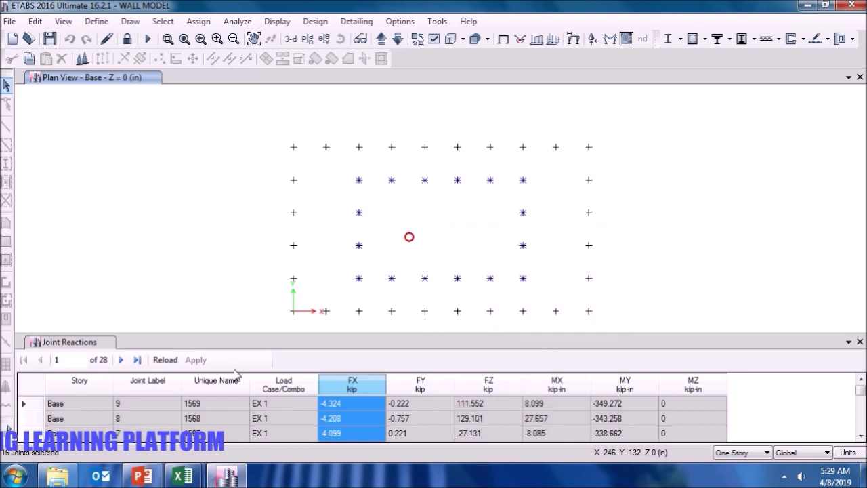
# Limit the Joint Reactions table to the selected wall joints and copy their EX 1 FX column.
pyautogui.click(147, 381)
pyautogui.rightClick(153, 394)
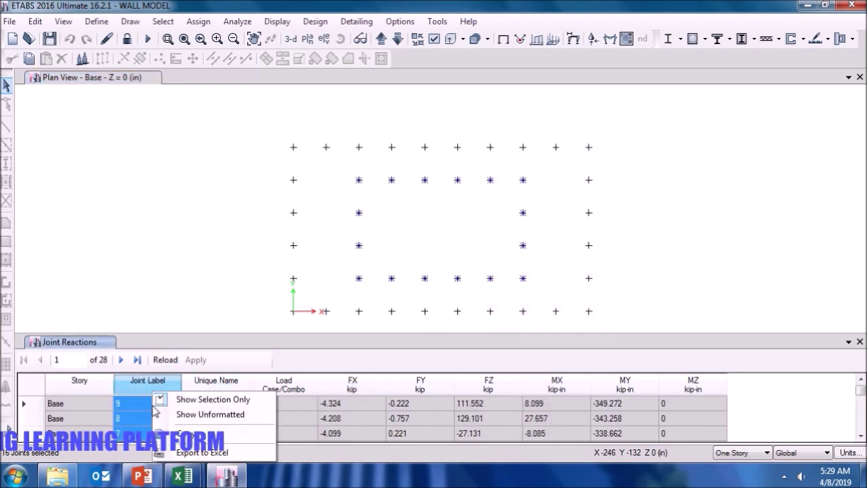
pyautogui.click(201, 399)
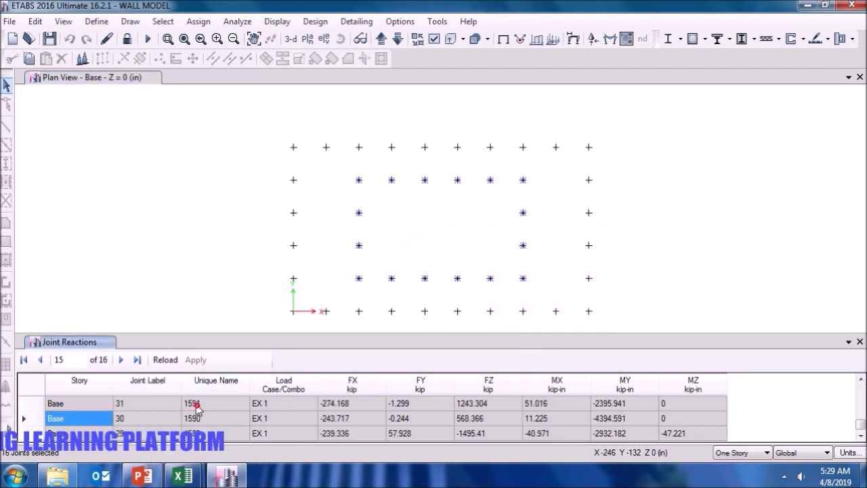
pyautogui.click(152, 391)
pyautogui.click(348, 382)
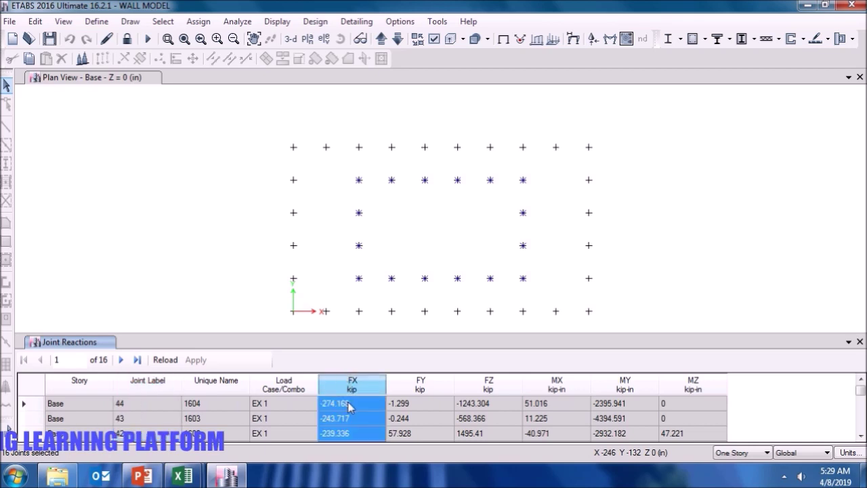
pyautogui.rightClick(347, 404)
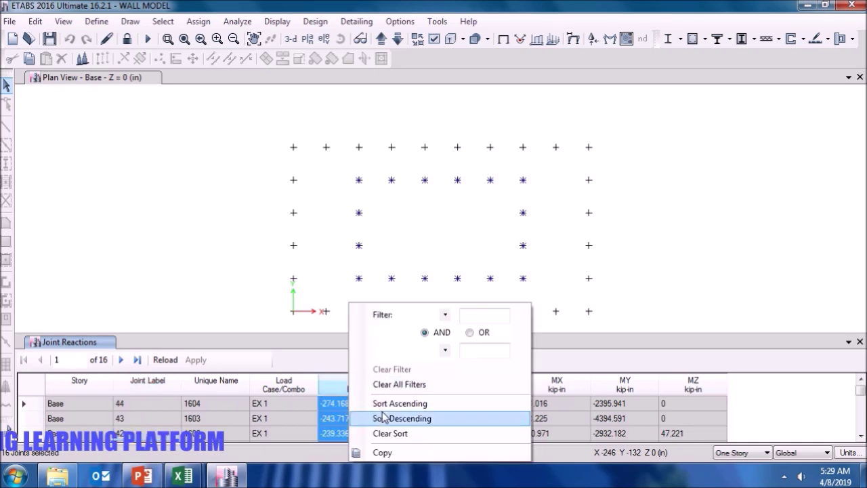
pyautogui.click(382, 452)
# Switch to the DUAL SYSTEM BASE REACTIONS workbook in Excel, paste the wall FX reactions at B7, and clear the header texts in B7 and B8.
pyautogui.moveTo(193, 477)
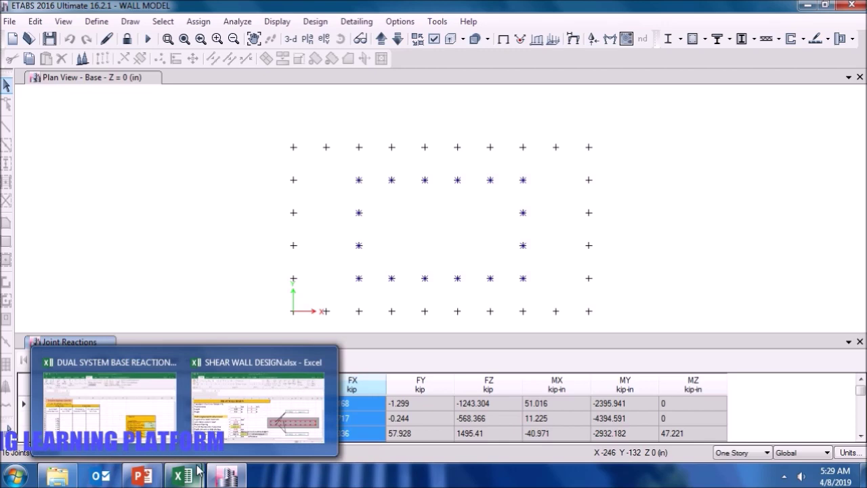
pyautogui.click(145, 413)
pyautogui.click(149, 279)
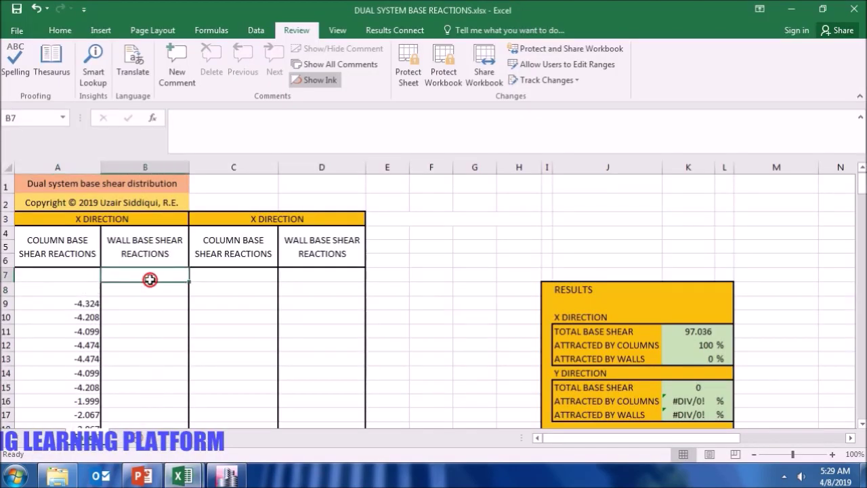
pyautogui.hotkey('ctrl', 'v')
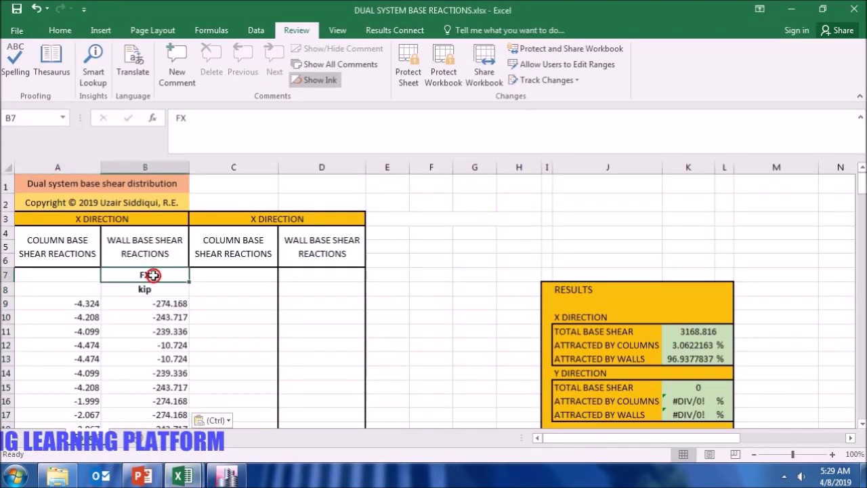
pyautogui.press('Delete')
pyautogui.click(153, 295)
pyautogui.press('Delete')
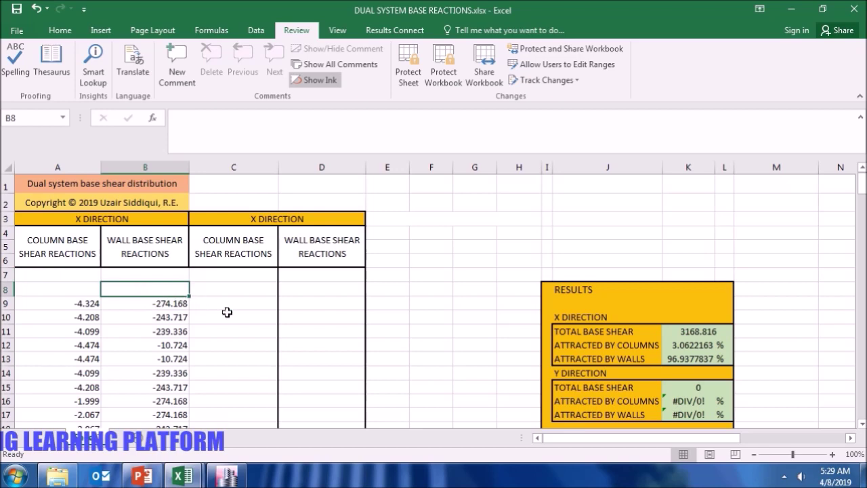
pyautogui.click(229, 307)
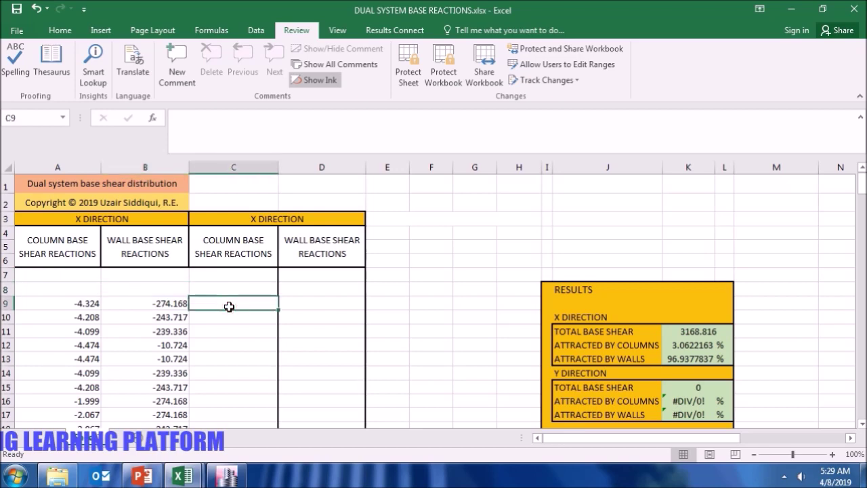
# Switch back to ETABS, clear the selection, and select only the outer perimeter column base joints in the Base plan.
pyautogui.click(226, 475)
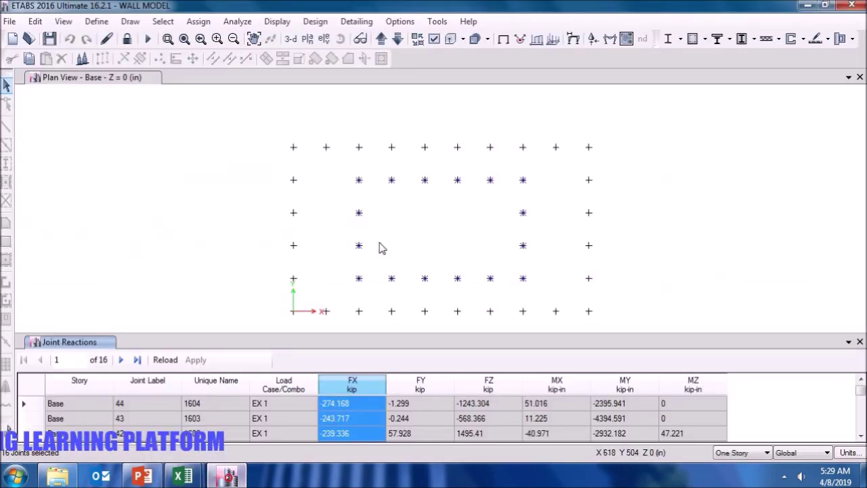
pyautogui.hotkey('ctrl', 'q')
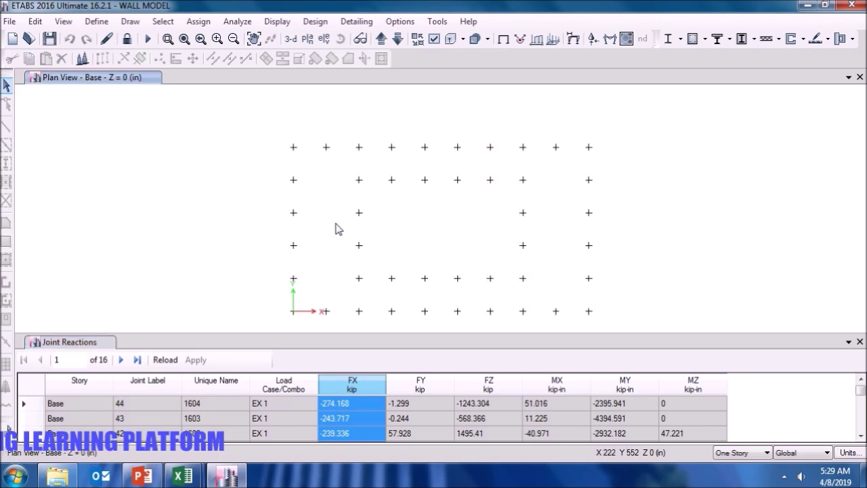
pyautogui.moveTo(635, 161); pyautogui.dragTo(260, 123)
pyautogui.moveTo(605, 330); pyautogui.dragTo(281, 298)
pyautogui.moveTo(616, 298); pyautogui.dragTo(576, 142)
pyautogui.moveTo(310, 305); pyautogui.dragTo(275, 156)
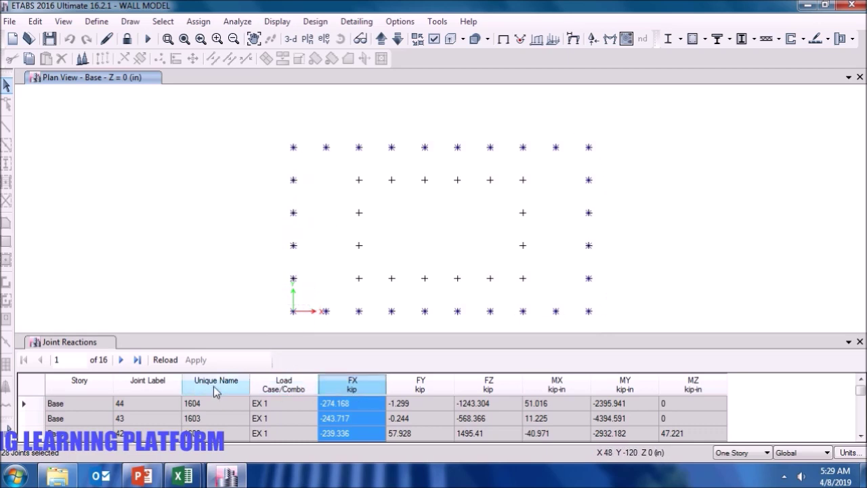
# Filter the Joint Reactions table's Load Case/Combo column to EY 1.
pyautogui.click(279, 386)
pyautogui.rightClick(267, 385)
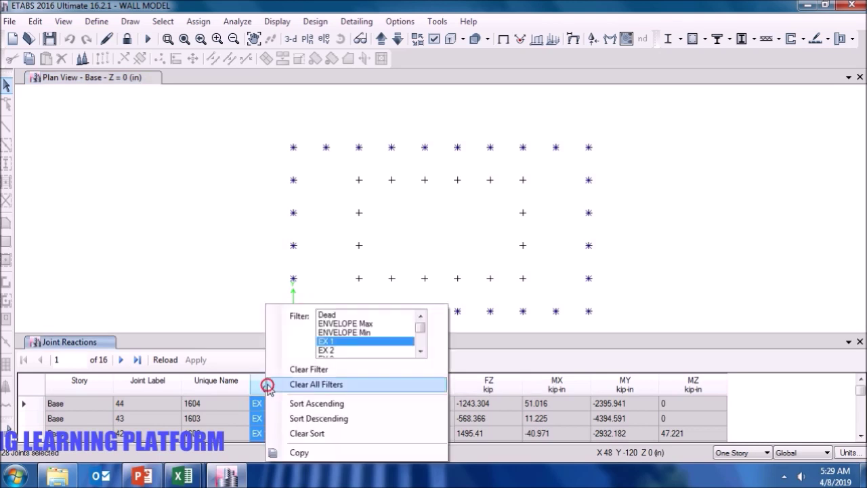
pyautogui.click(420, 349)
pyautogui.click(420, 349)
pyautogui.click(419, 350)
pyautogui.click(419, 350)
pyautogui.click(419, 350)
pyautogui.click(419, 349)
pyautogui.click(419, 349)
pyautogui.click(340, 334)
pyautogui.click(480, 362)
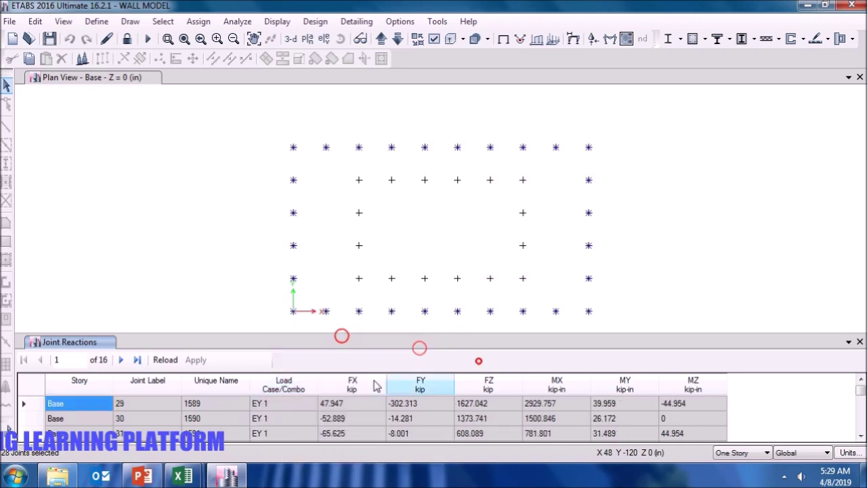
# Limit the Joint Reactions table to the selected column joints and copy their EY 1 FY column.
pyautogui.click(430, 387)
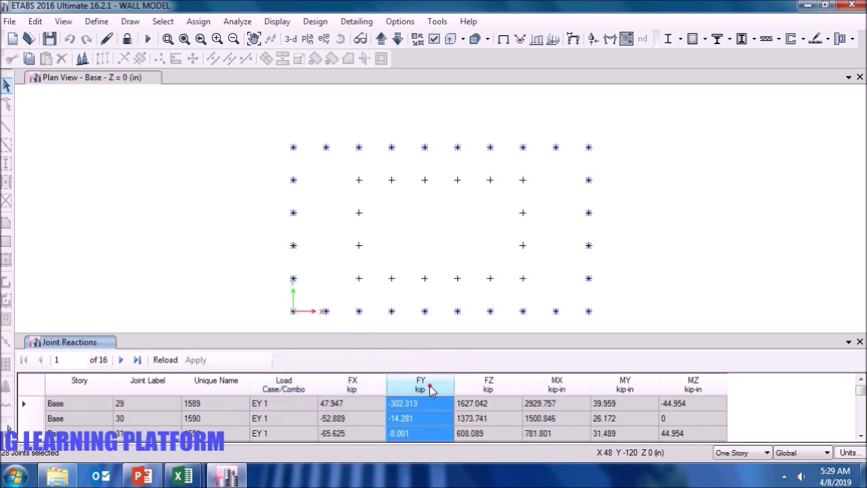
pyautogui.rightClick(150, 407)
pyautogui.click(205, 396)
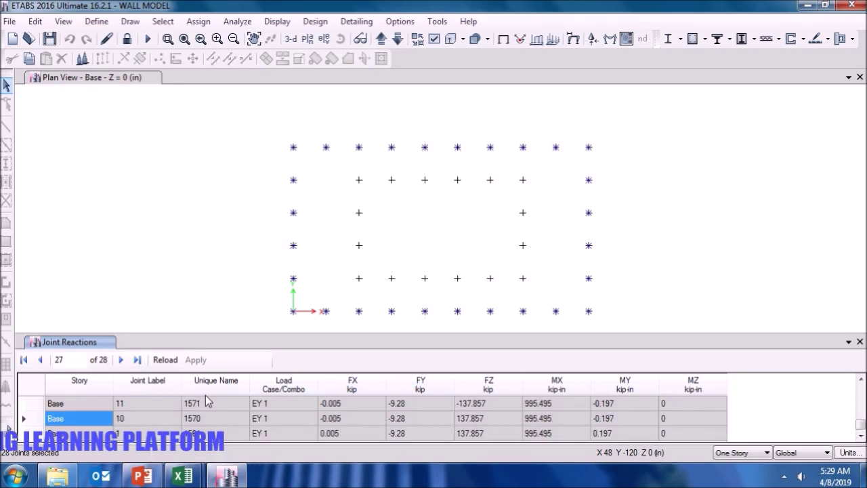
pyautogui.click(400, 386)
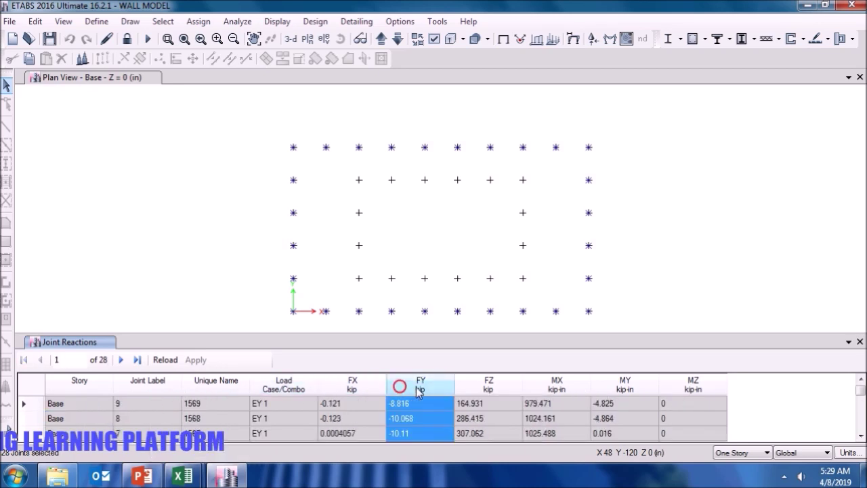
pyautogui.rightClick(418, 392)
pyautogui.click(453, 451)
# Switch to the DUAL SYSTEM BASE REACTIONS workbook in Excel, paste the column FY reactions at C7, and clear the header texts in C7 and C8.
pyautogui.moveTo(184, 477)
pyautogui.click(108, 407)
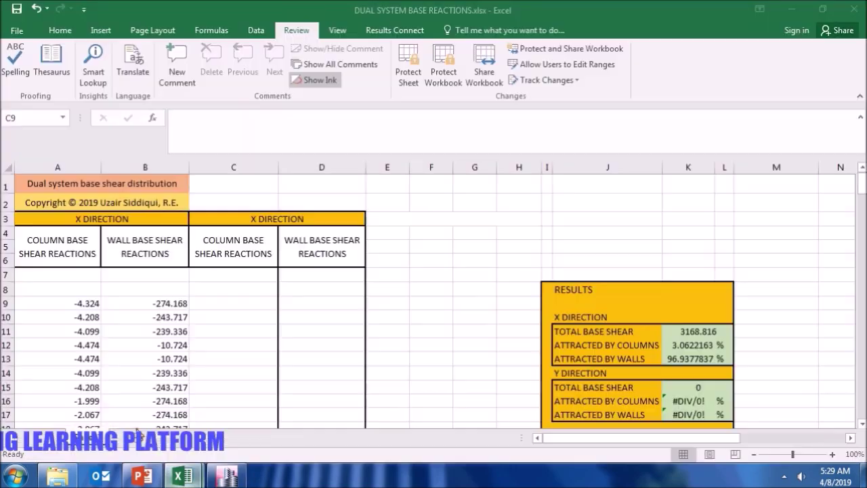
pyautogui.click(237, 280)
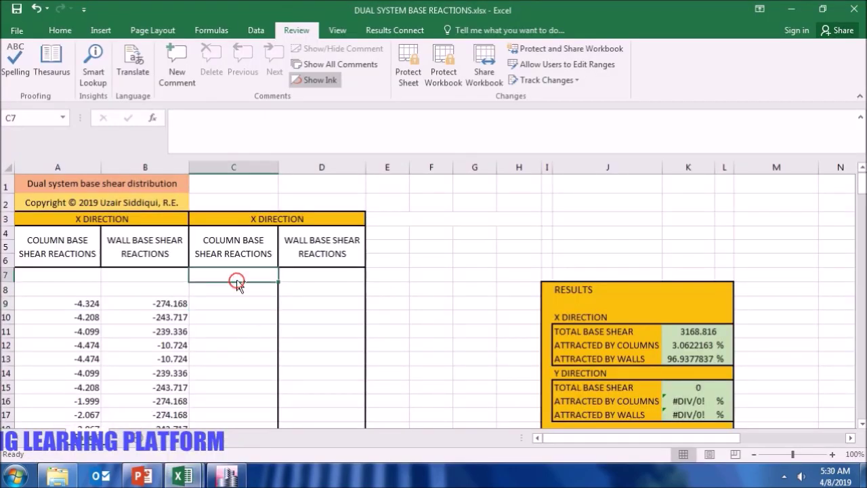
pyautogui.hotkey('ctrl', 'v')
pyautogui.click(251, 289)
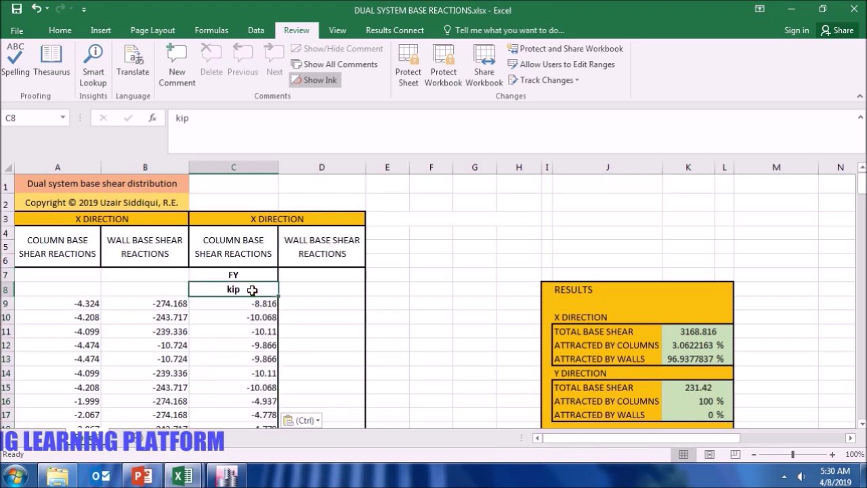
pyautogui.hotkey('ctrl', 'z')
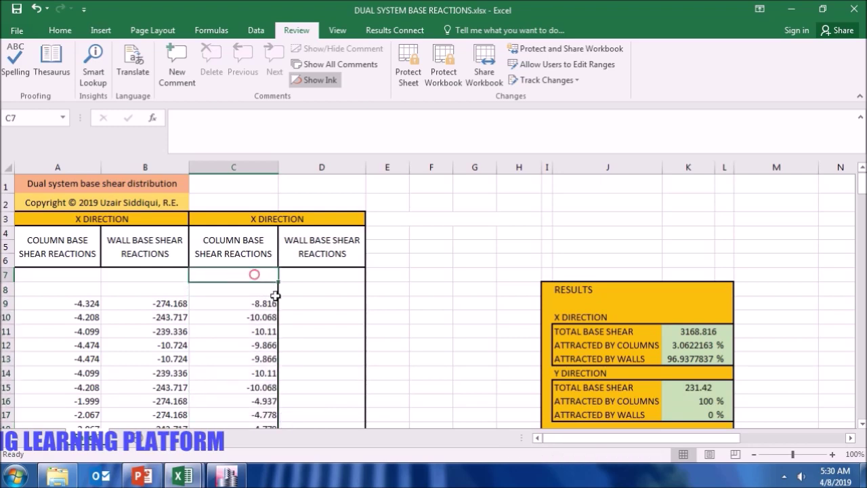
pyautogui.click(308, 281)
# Return to ETABS and replace the joint selection in the Base plan with the inner ring of wall base joints.
pyautogui.click(226, 475)
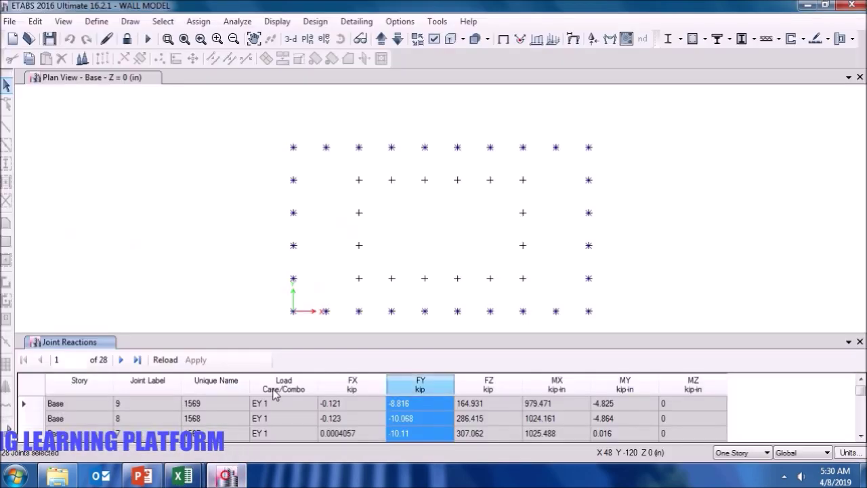
pyautogui.click(552, 290)
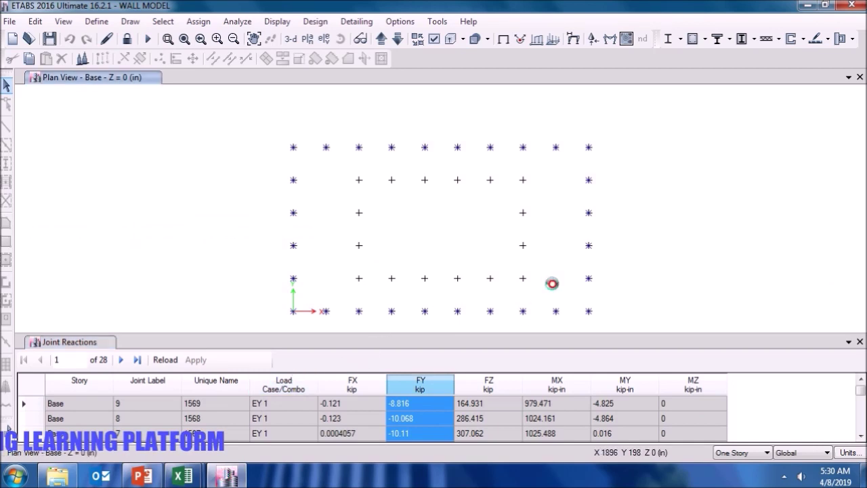
pyautogui.moveTo(552, 292); pyautogui.dragTo(344, 166)
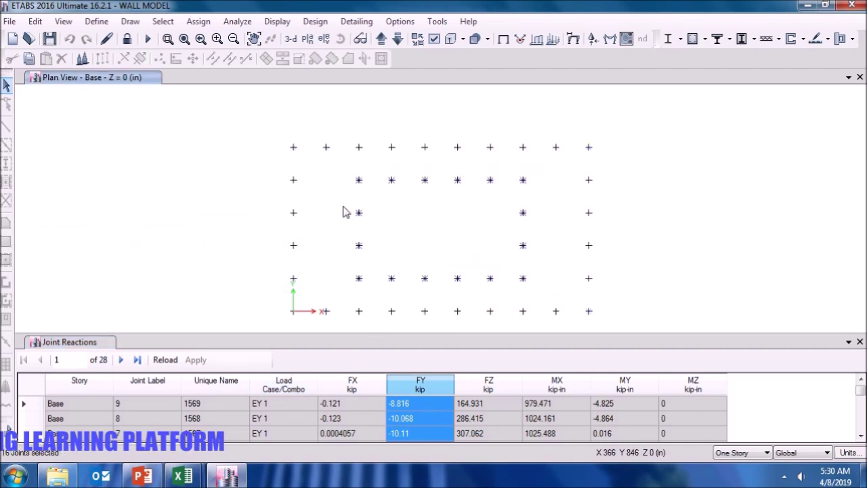
# Limit the Joint Reactions table to the selected wall joints and copy their EY 1 FY column.
pyautogui.click(157, 384)
pyautogui.rightClick(159, 403)
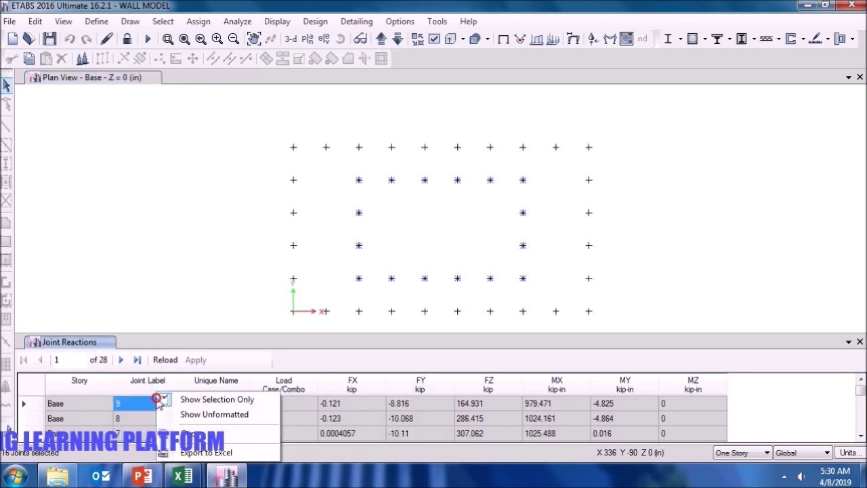
pyautogui.click(212, 405)
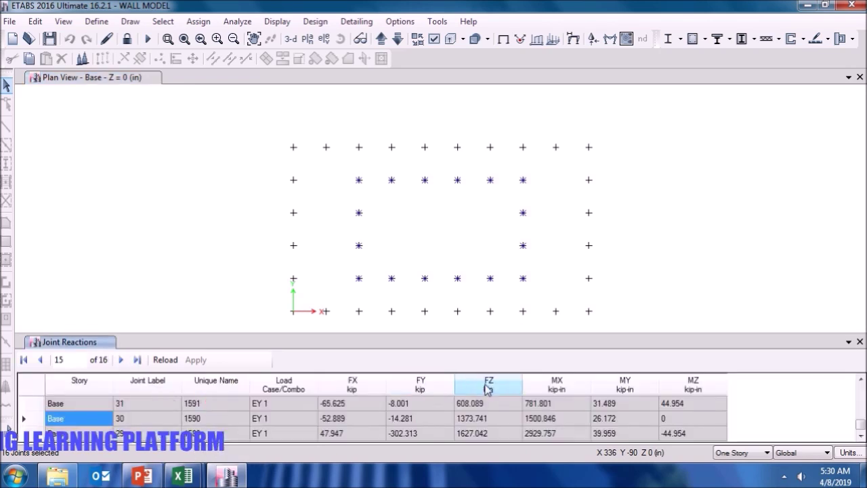
pyautogui.click(428, 384)
pyautogui.rightClick(425, 384)
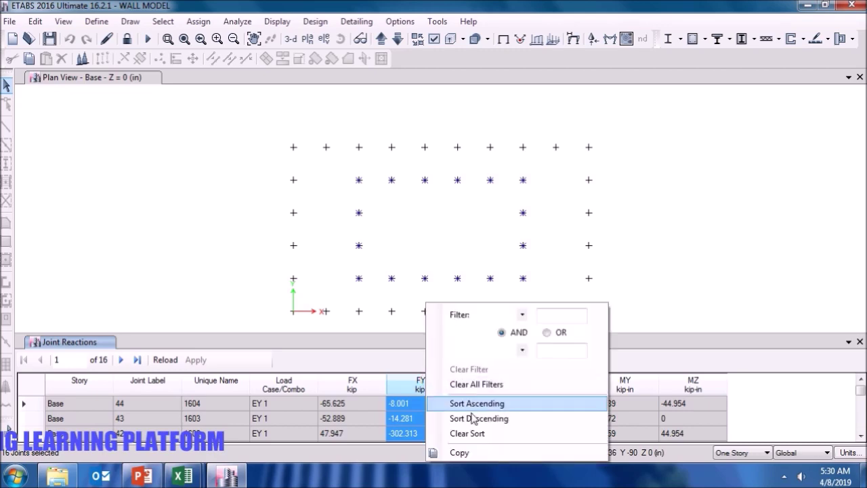
pyautogui.click(470, 451)
# Switch to the DUAL SYSTEM BASE REACTIONS workbook in Excel, paste the wall FY reactions at D7, and clear the header texts in D7 and D8.
pyautogui.moveTo(183, 478)
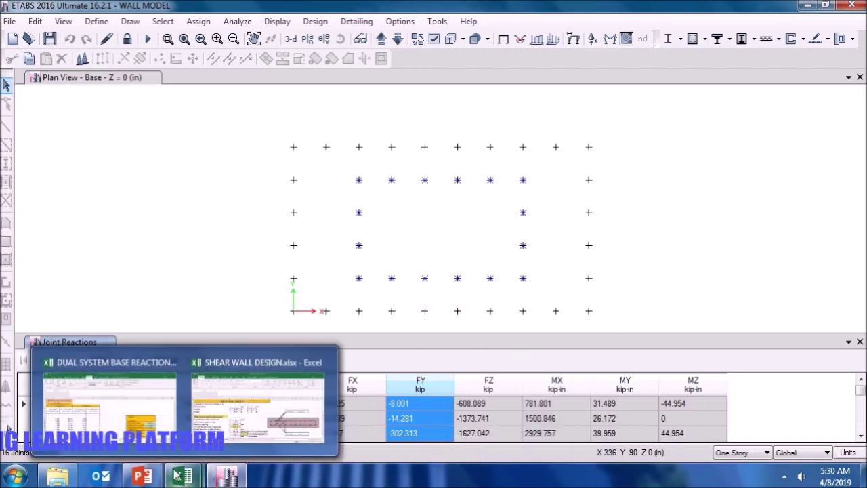
pyautogui.click(105, 397)
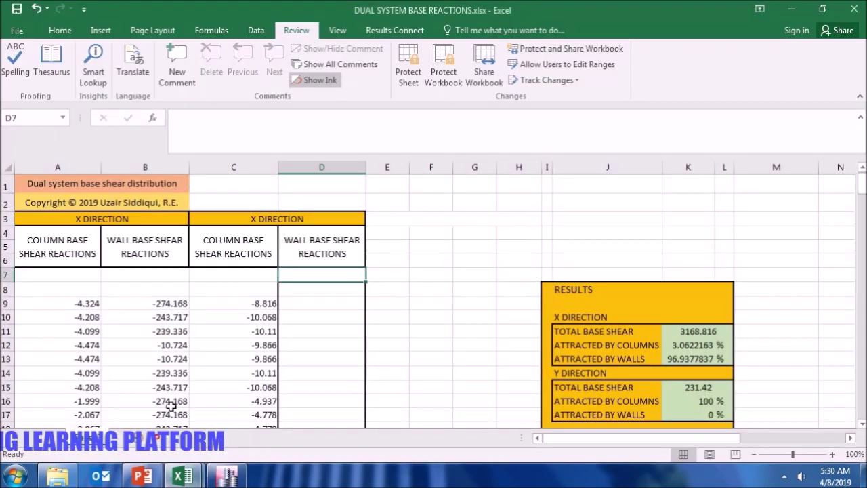
pyautogui.hotkey('ctrl', 'v')
pyautogui.click(329, 275)
pyautogui.press('Delete')
pyautogui.click(330, 288)
pyautogui.press('Delete')
pyautogui.click(442, 303)
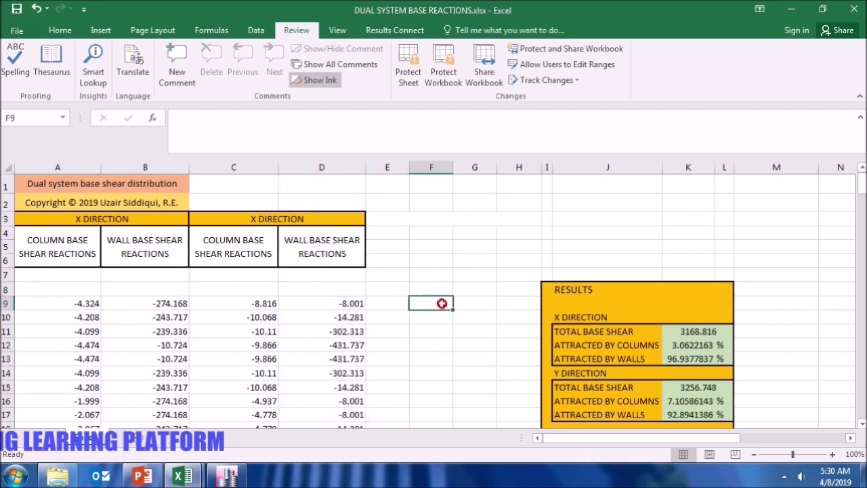
# Review the pasted reactions, then examine the total base shear and the share attracted by columns in the X and Y directions.
pyautogui.scroll(-7, 441, 303)
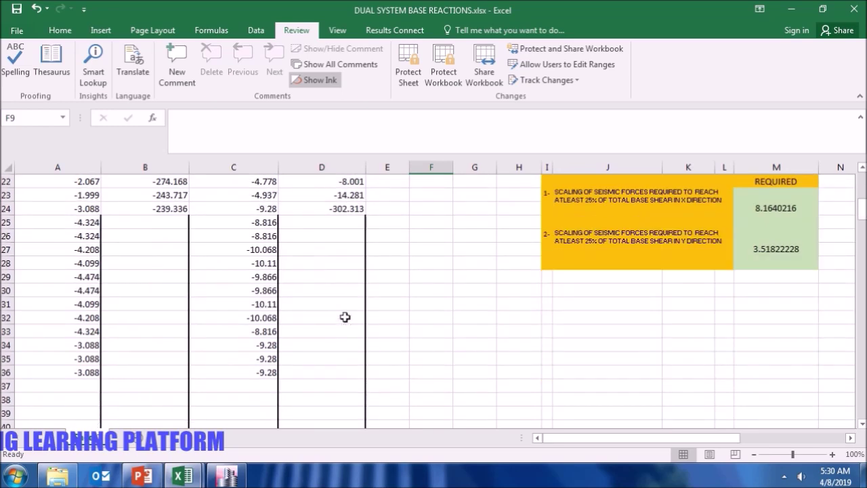
pyautogui.scroll(6, 345, 317)
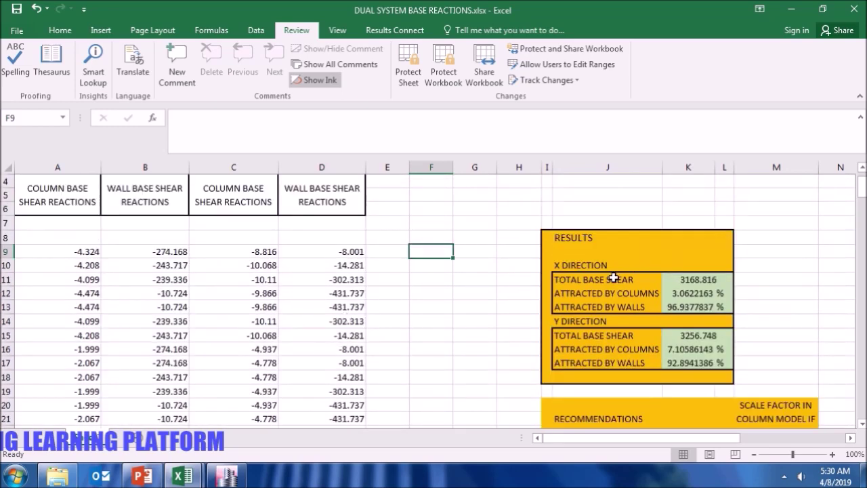
pyautogui.click(703, 277)
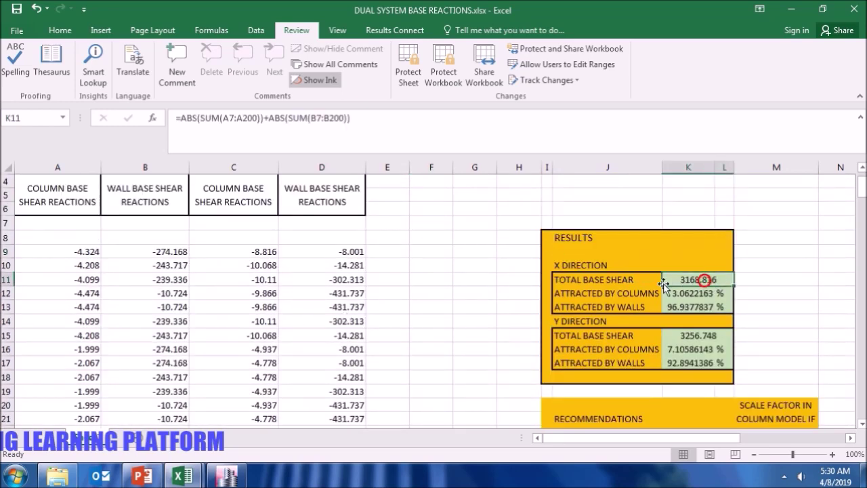
pyautogui.click(692, 336)
pyautogui.scroll(-1, 758, 341)
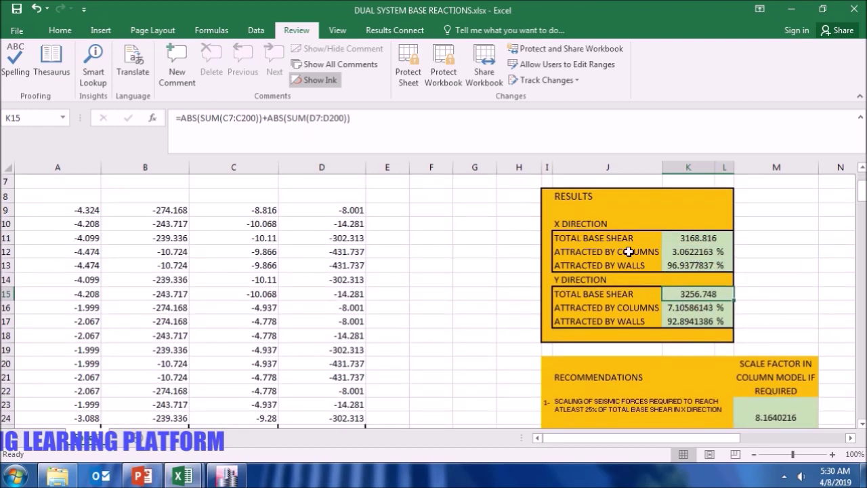
pyautogui.click(706, 252)
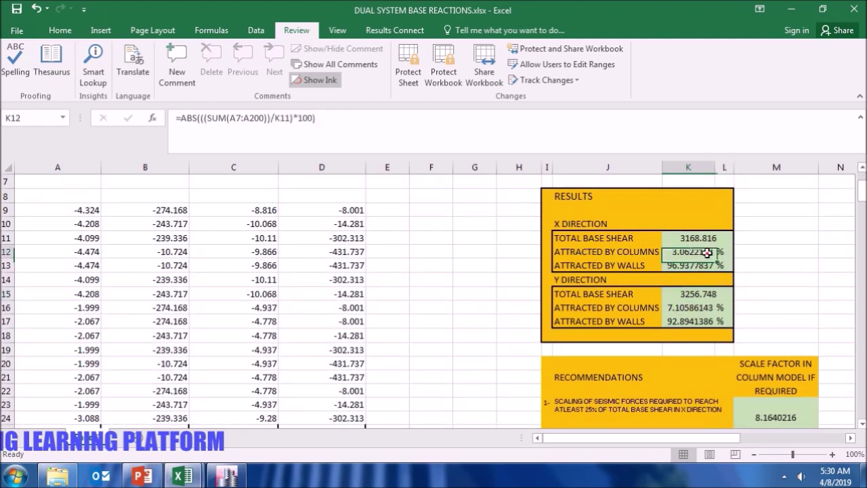
pyautogui.click(692, 306)
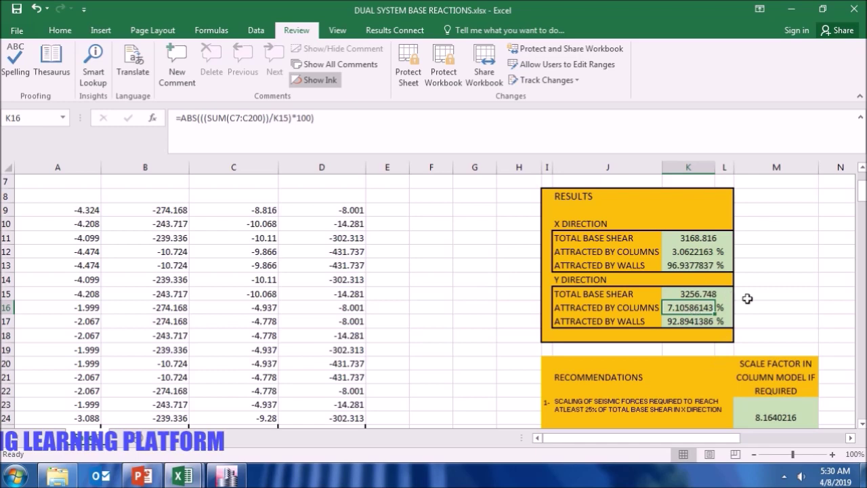
# Enlarge the sheet and examine the scaling recommendations and column model scale factors for the X and Y directions.
pyautogui.scroll(-2, 746, 297)
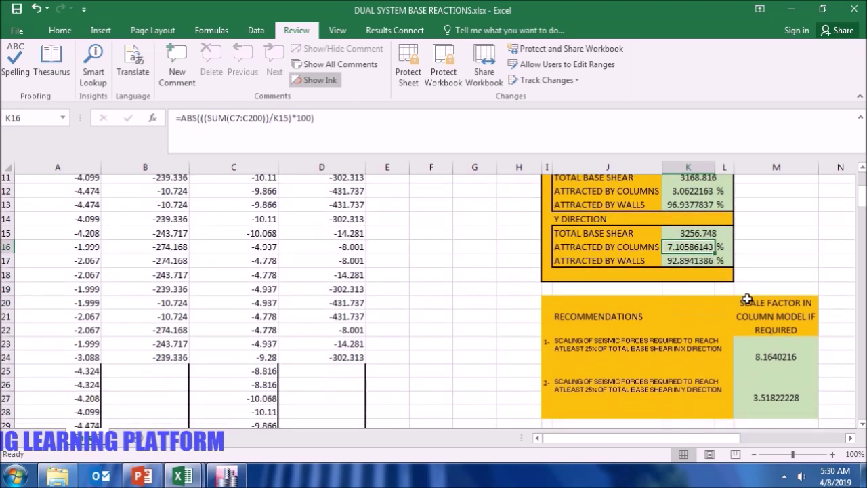
pyautogui.click(552, 320)
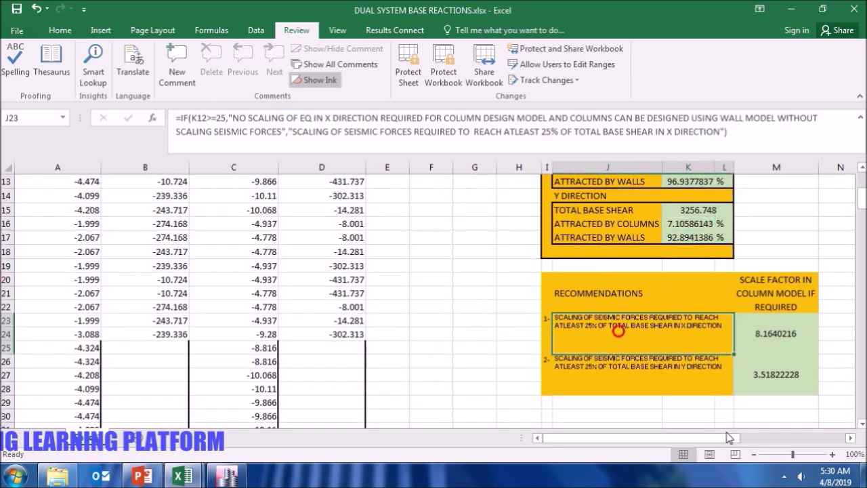
pyautogui.click(832, 454)
pyautogui.moveTo(735, 445); pyautogui.dragTo(757, 444)
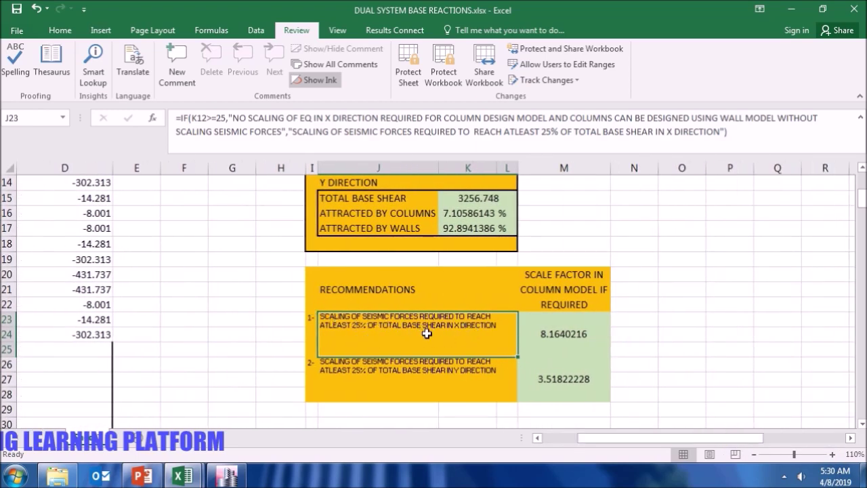
pyautogui.click(551, 344)
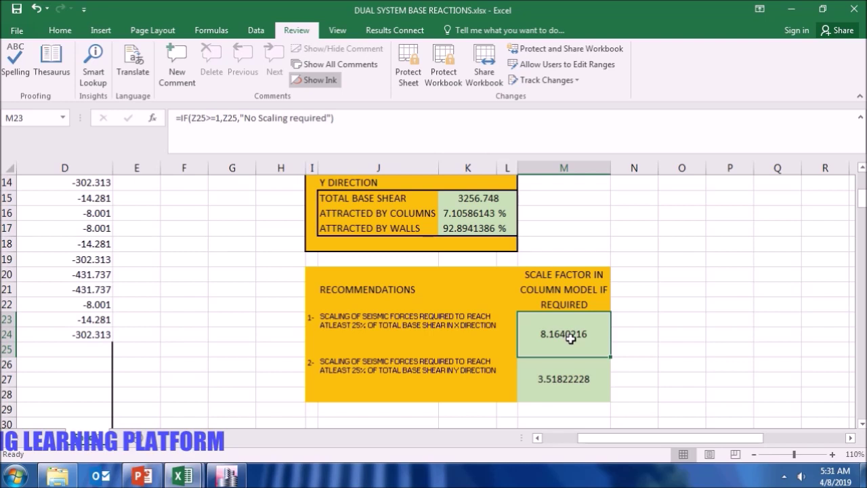
pyautogui.click(428, 373)
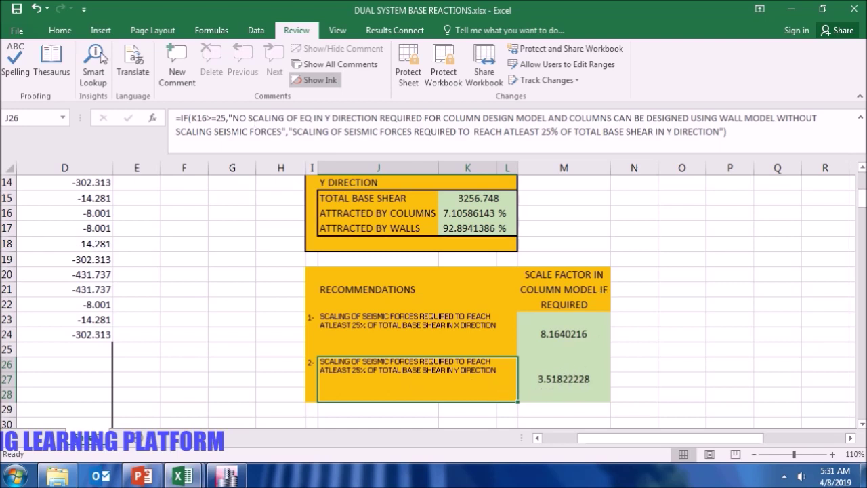
pyautogui.click(60, 30)
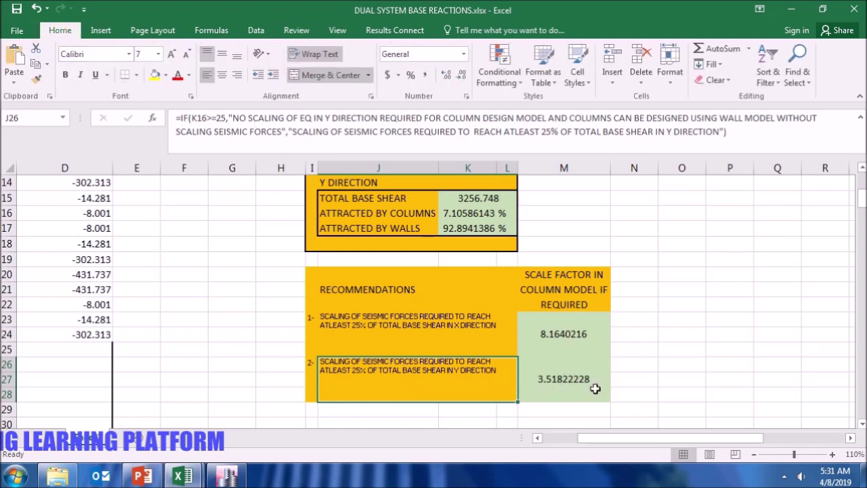
pyautogui.click(860, 117)
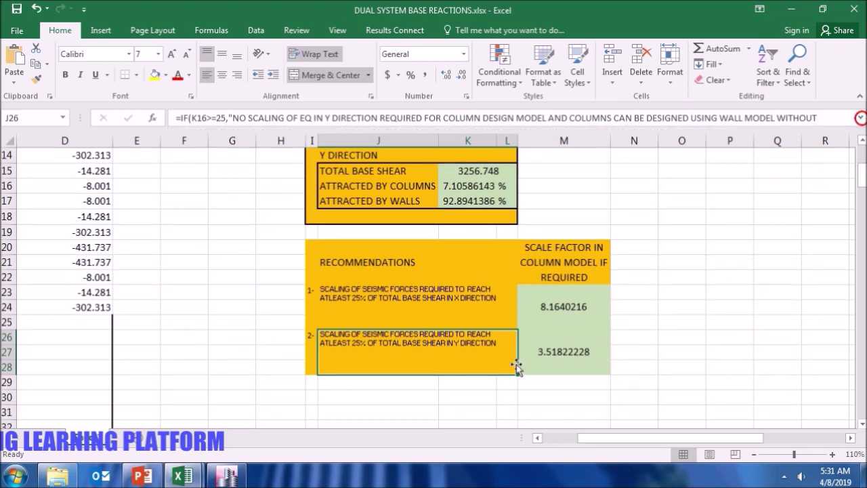
pyautogui.click(562, 359)
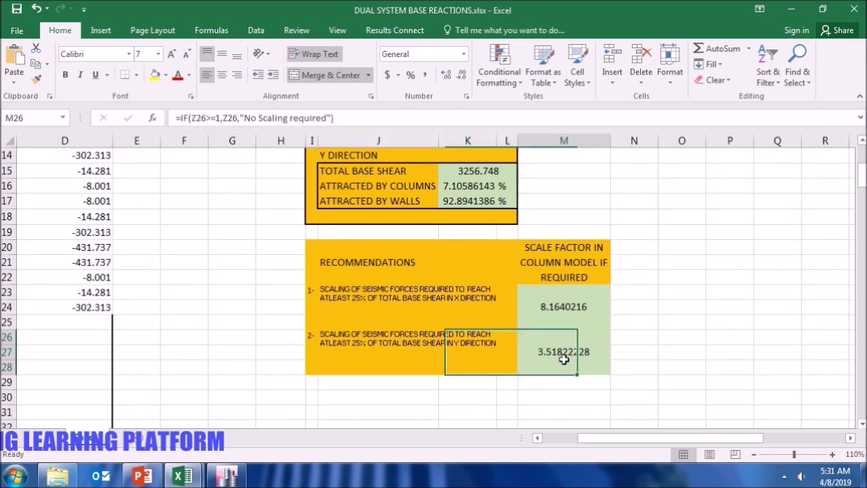
# Switch to the wall model in ETABS, close the Joint Reactions table, and show the structure in 3-D view.
pyautogui.click(649, 367)
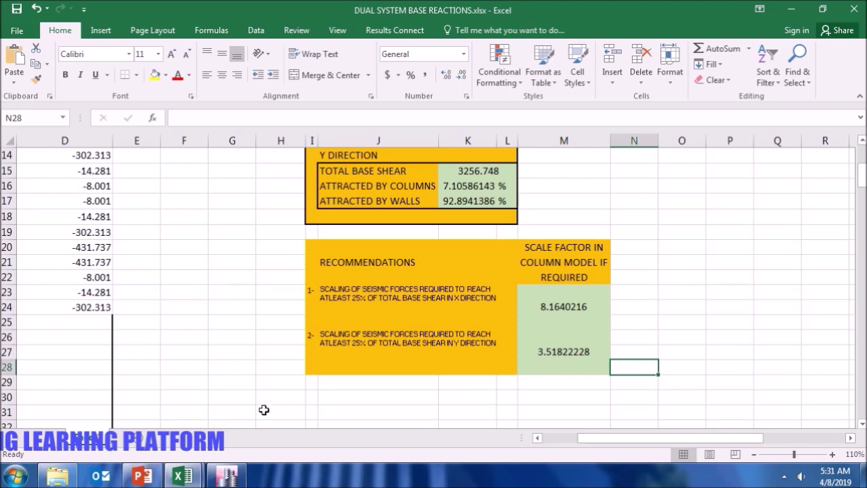
pyautogui.click(226, 476)
pyautogui.click(691, 277)
pyautogui.click(859, 342)
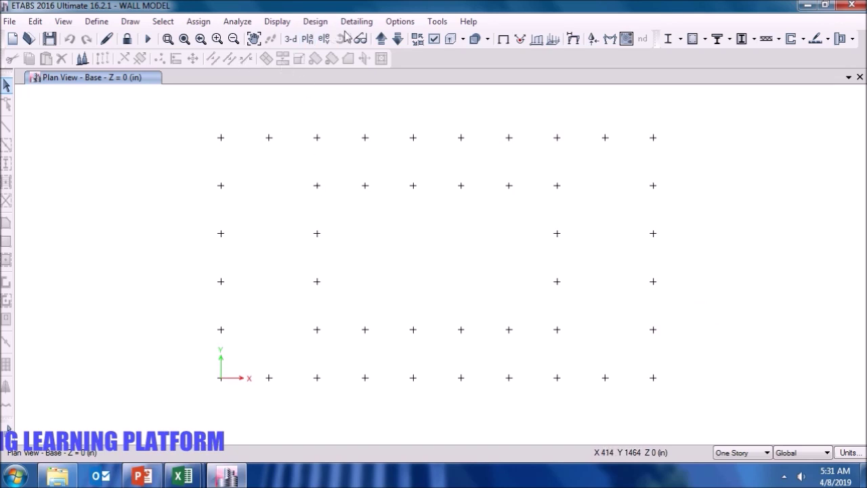
pyautogui.click(290, 38)
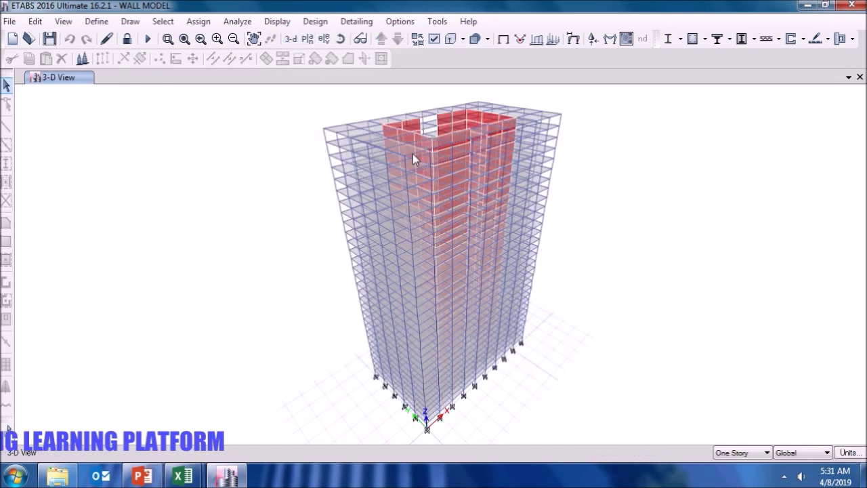
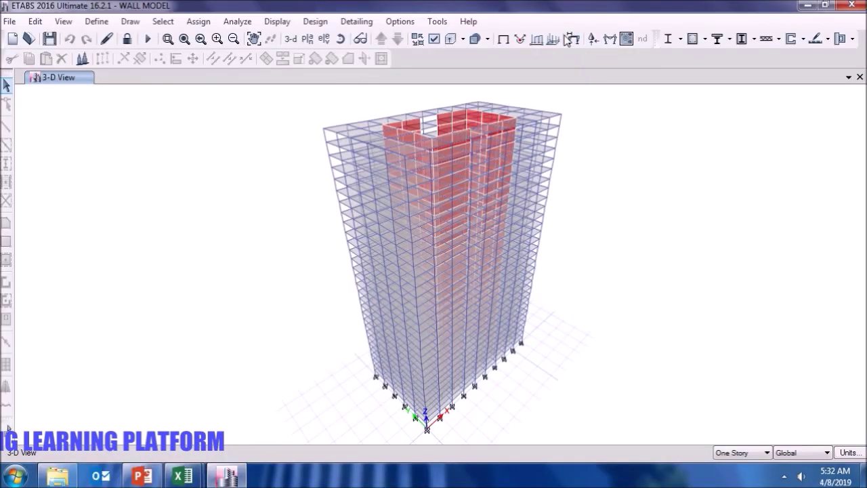
# Display the deformed shape of Modal mode 1 with automatic scaling and examine the mode's movement.
pyautogui.click(568, 38)
pyautogui.click(499, 95)
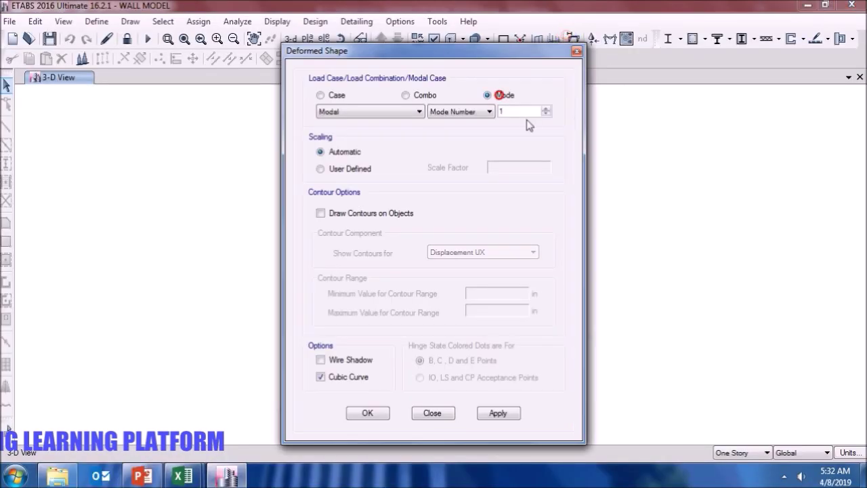
pyautogui.click(505, 414)
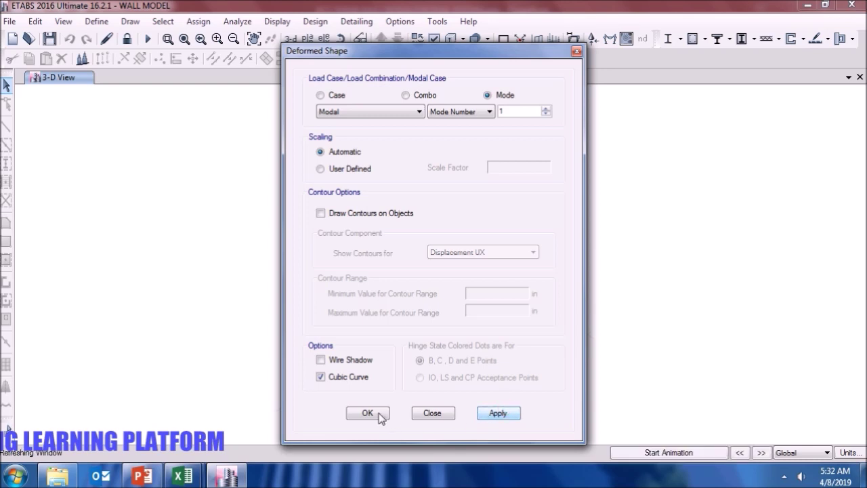
pyautogui.click(373, 413)
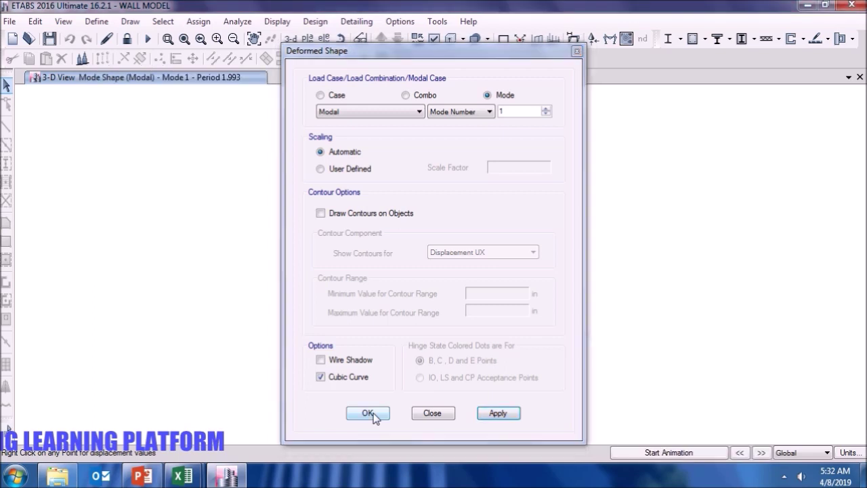
pyautogui.click(370, 414)
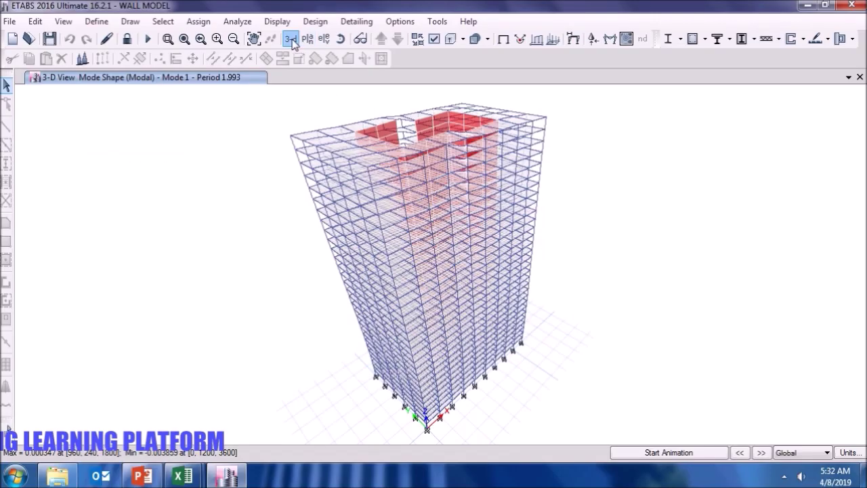
# Return the 3-D view to the undeformed shape.
pyautogui.click(290, 39)
pyautogui.click(502, 40)
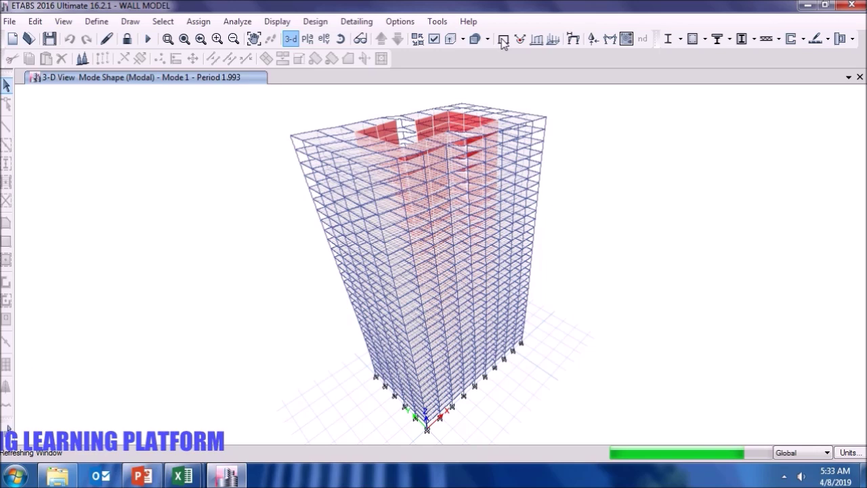
pyautogui.click(502, 40)
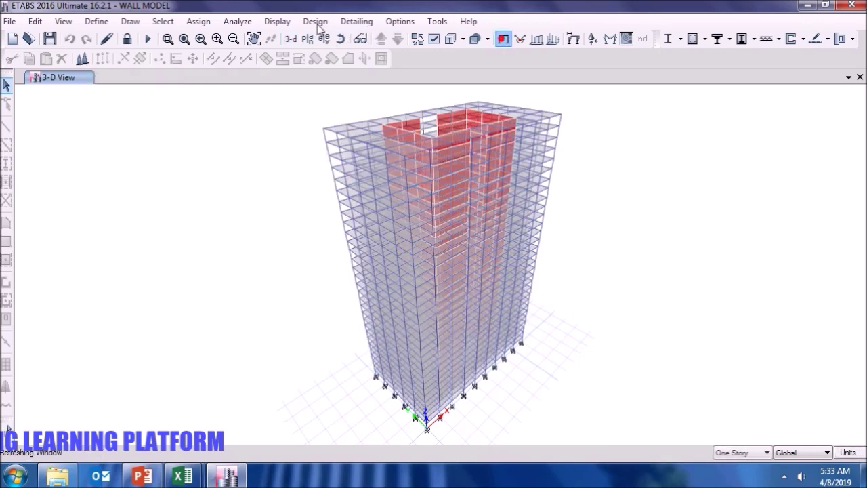
# Show only the Story Drifts table from the displacement results instead of Joint Reactions, and enlarge the table area.
pyautogui.click(277, 21)
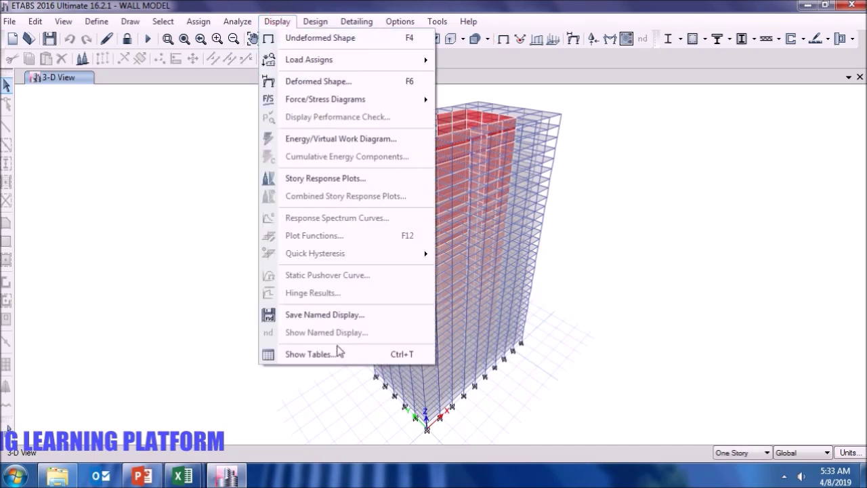
pyautogui.click(338, 346)
pyautogui.click(339, 173)
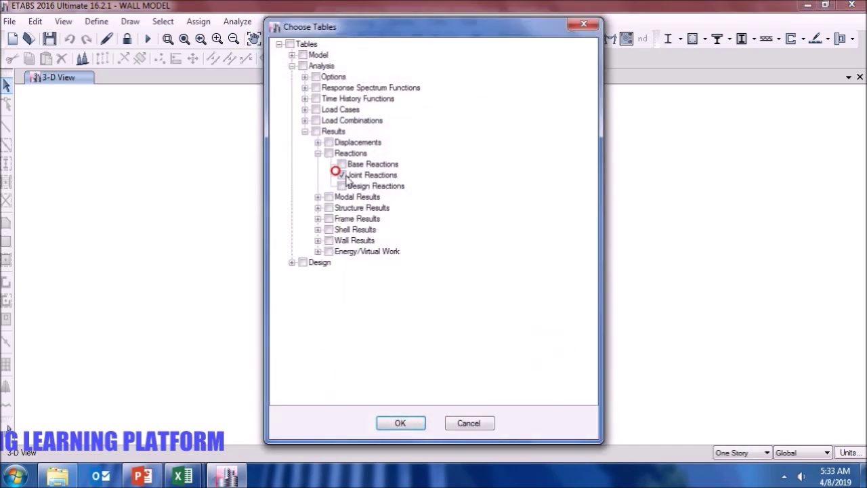
pyautogui.click(305, 131)
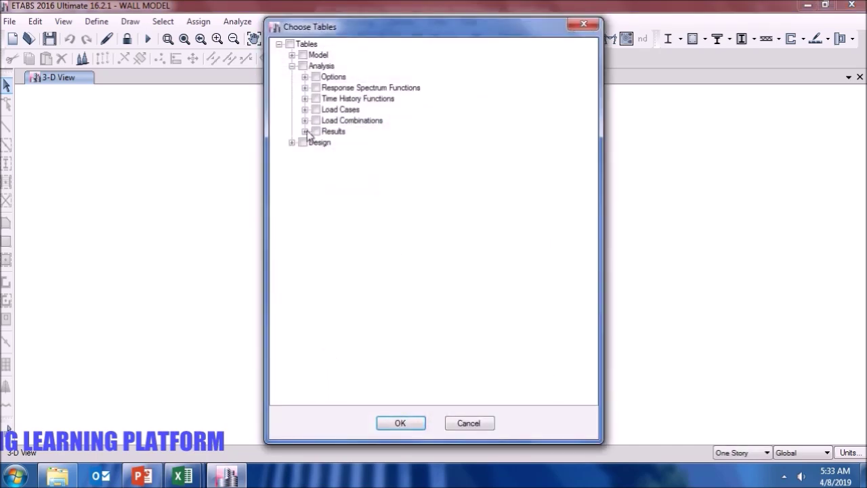
pyautogui.click(305, 131)
pyautogui.click(317, 142)
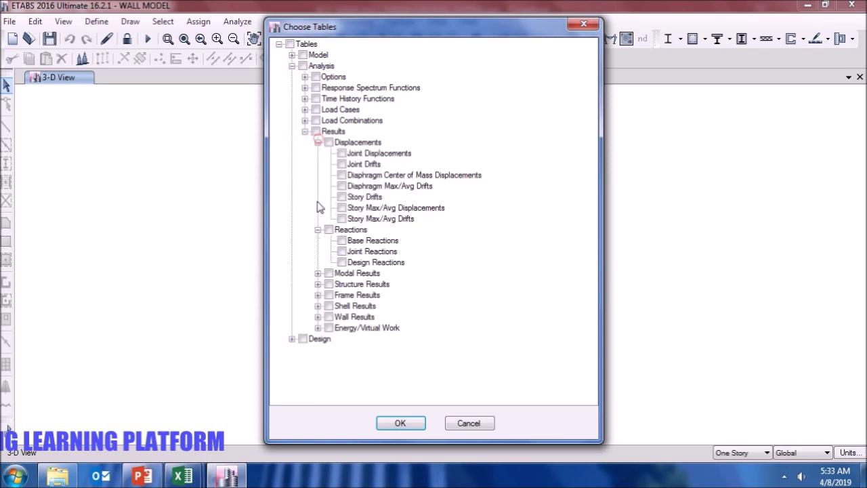
pyautogui.click(318, 230)
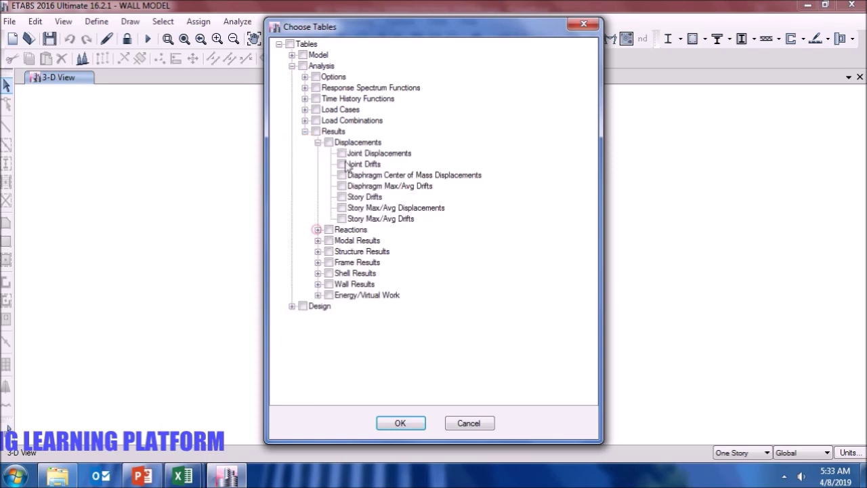
pyautogui.click(342, 198)
pyautogui.click(400, 422)
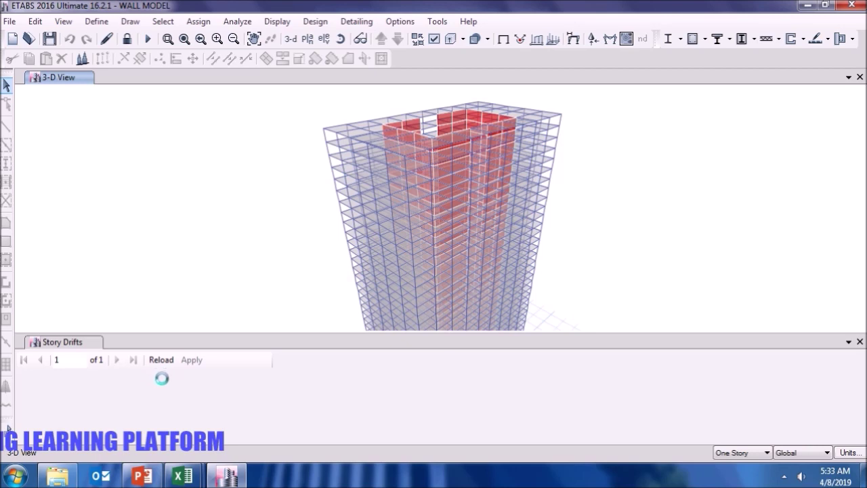
pyautogui.click(406, 346)
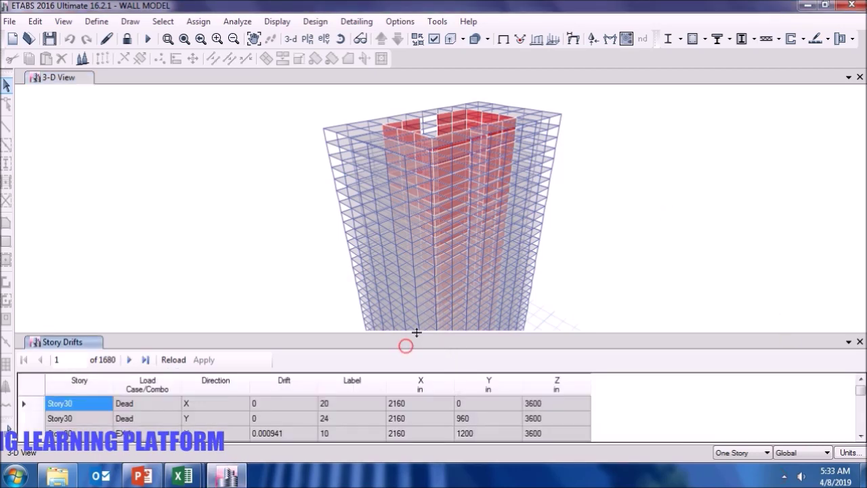
pyautogui.moveTo(416, 333); pyautogui.dragTo(409, 191)
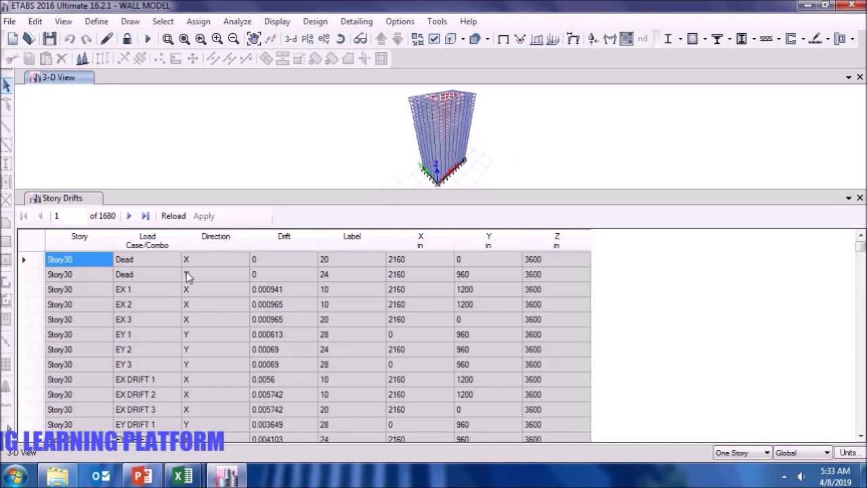
# Filter the Story Drifts table's load cases to EX DRIFT 1, EX DRIFT 2 and EX DRIFT 3.
pyautogui.click(152, 240)
pyautogui.click(150, 234)
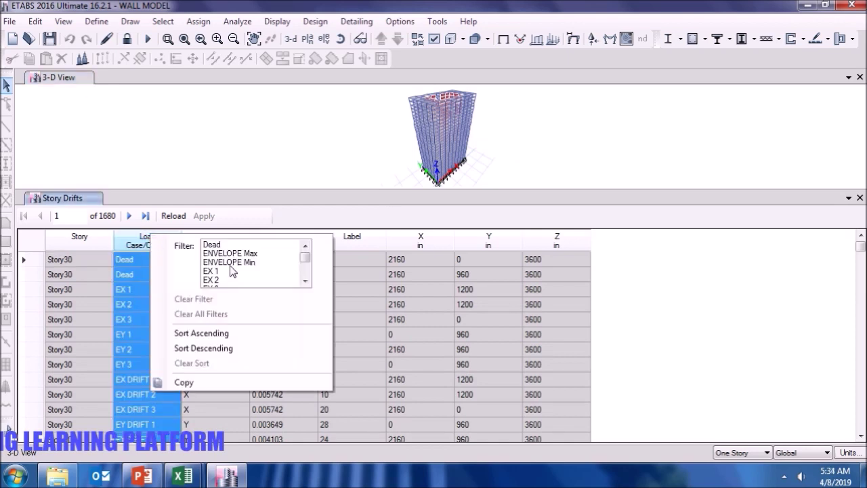
pyautogui.click(305, 281)
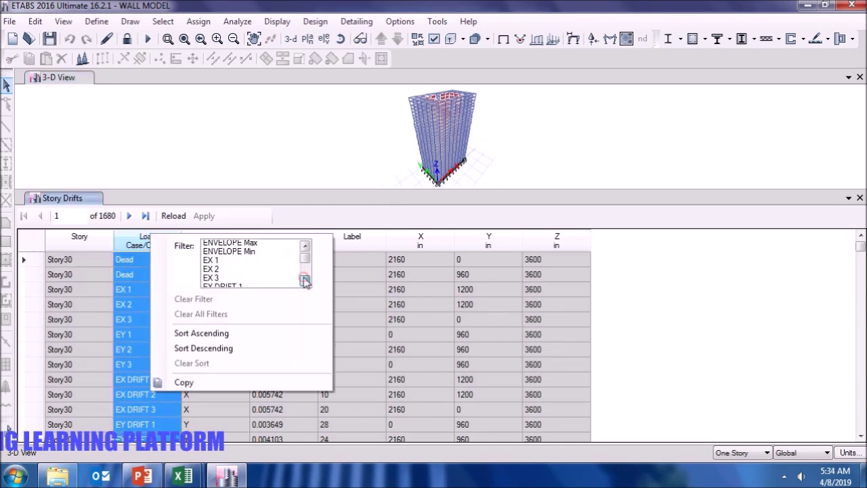
pyautogui.click(305, 280)
pyautogui.click(305, 281)
pyautogui.moveTo(241, 245); pyautogui.dragTo(244, 264)
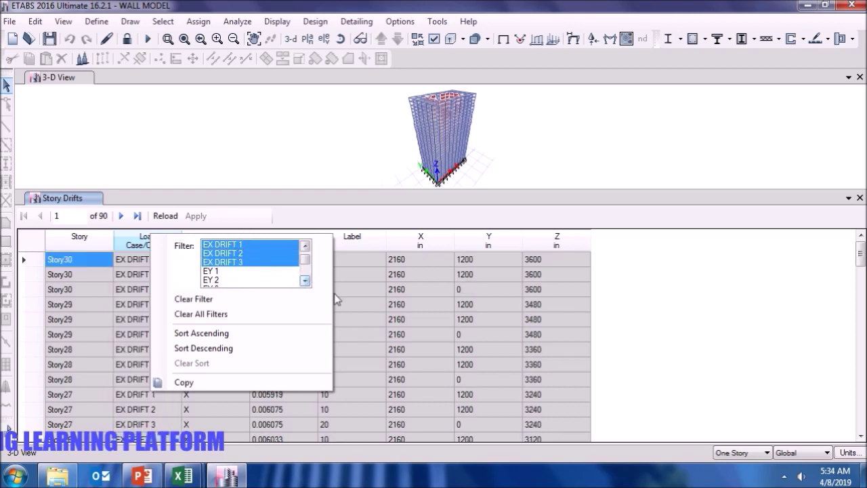
# Filter the Story Drifts table's load cases to EY DRIFT 1, EY DRIFT 2 and EY DRIFT 3.
pyautogui.click(305, 281)
pyautogui.click(305, 281)
pyautogui.click(304, 281)
pyautogui.click(305, 281)
pyautogui.click(265, 262)
pyautogui.moveTo(265, 266); pyautogui.dragTo(265, 282)
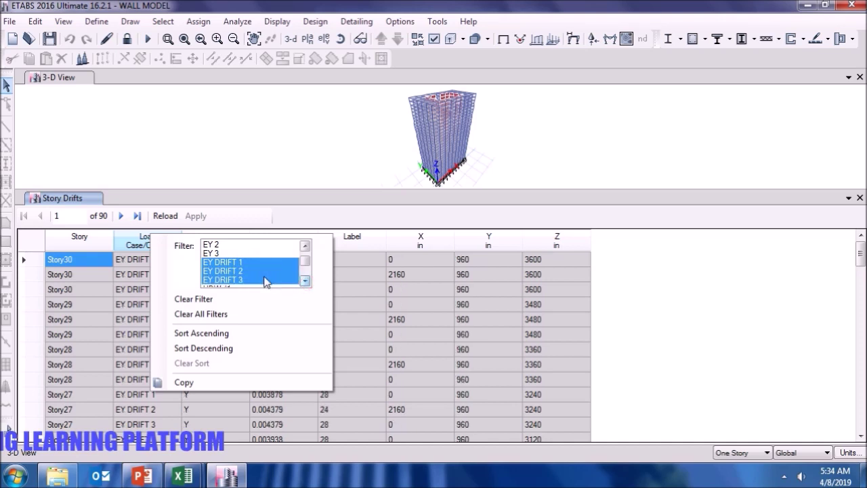
# Add EX DRIFT 1, EX DRIFT 2 and EX DRIFT 3 to the load case filter alongside the EY DRIFT cases.
pyautogui.click(305, 246)
pyautogui.click(305, 246)
pyautogui.click(305, 245)
pyautogui.click(305, 246)
pyautogui.click(305, 245)
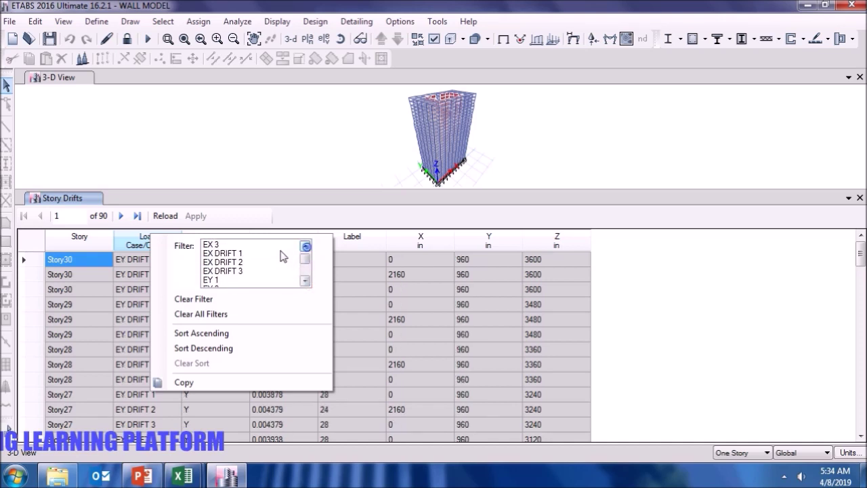
pyautogui.keyDown('ctrl'); pyautogui.moveTo(267, 254); pyautogui.dragTo(267, 270); pyautogui.keyUp('ctrl')
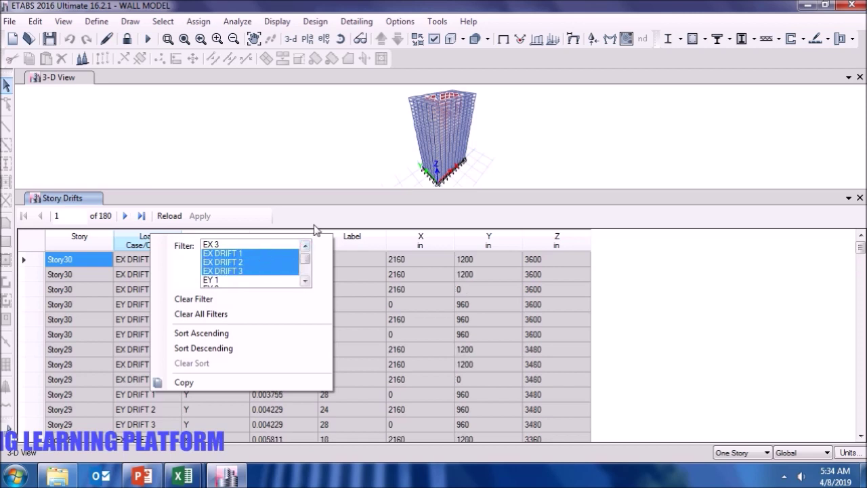
pyautogui.click(343, 219)
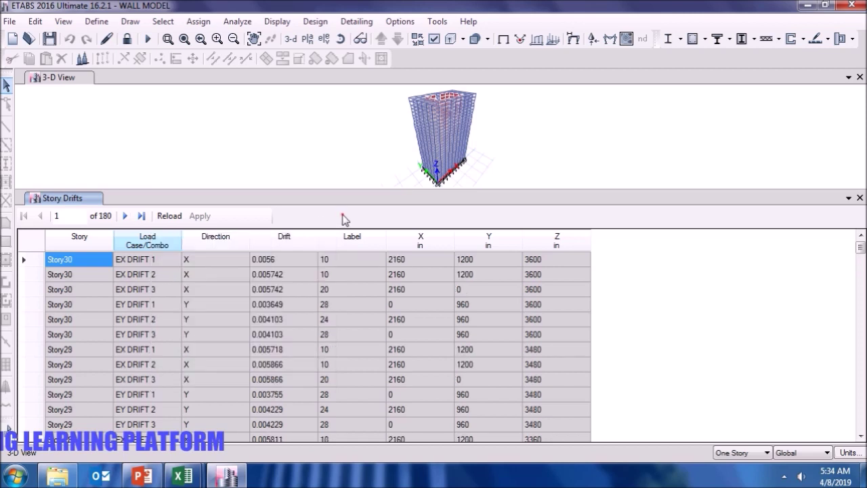
# Sort the Story Drifts table by drift in descending order and examine the largest story drifts.
pyautogui.click(287, 243)
pyautogui.rightClick(285, 240)
pyautogui.click(340, 355)
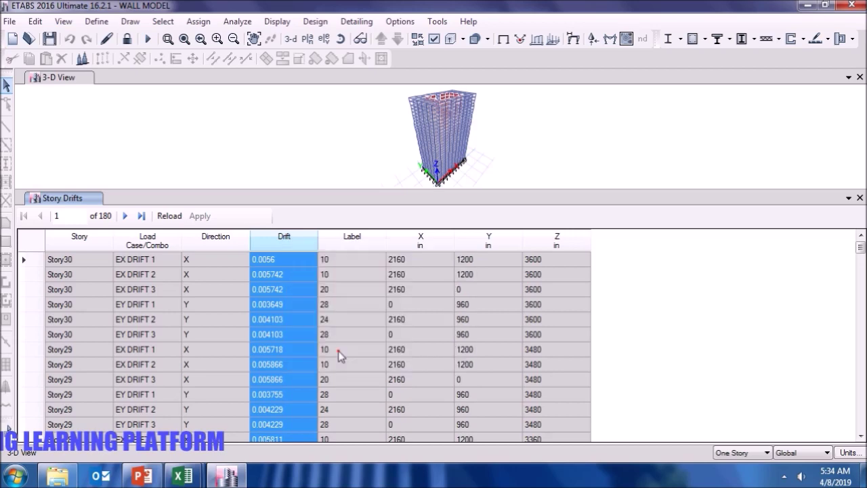
pyautogui.click(294, 245)
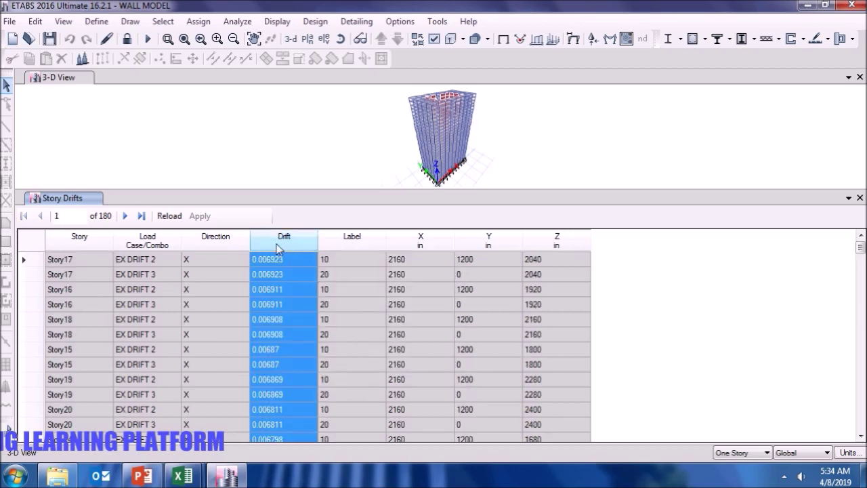
pyautogui.scroll(-2, 256, 305)
pyautogui.scroll(-12, 258, 302)
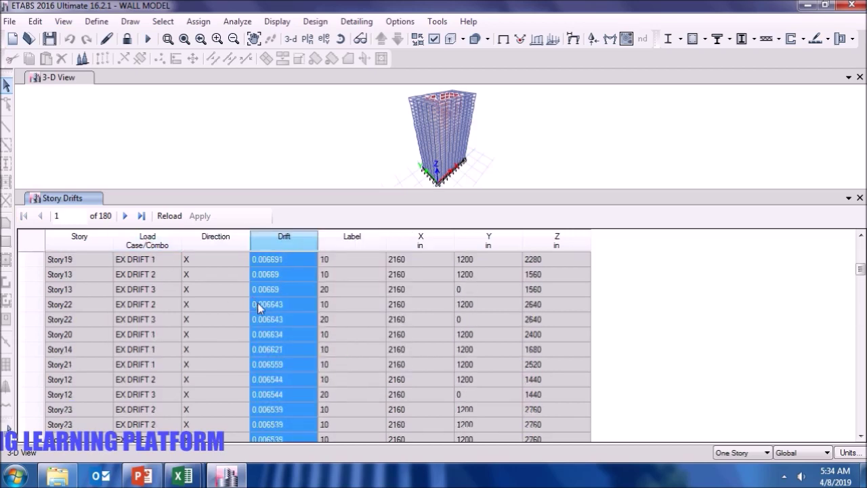
pyautogui.scroll(15, 258, 303)
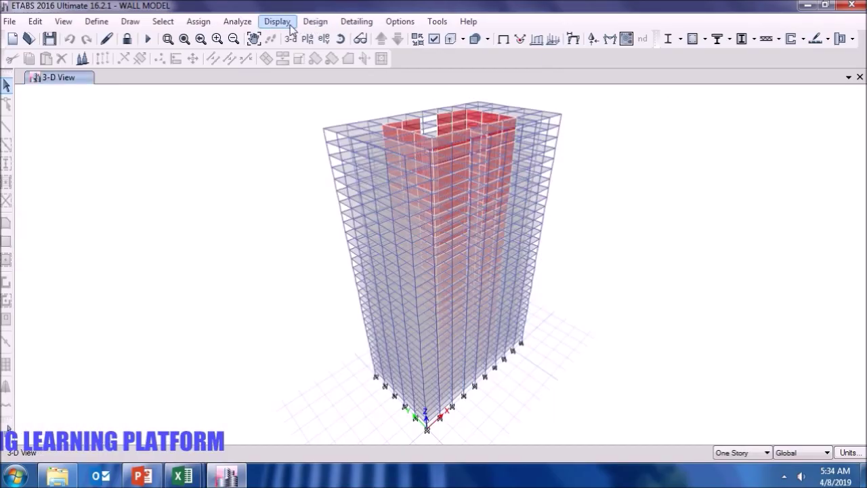
# Replace Story Drifts with Story Max/Avg Displacements in the table selection and display that table.
pyautogui.click(290, 25)
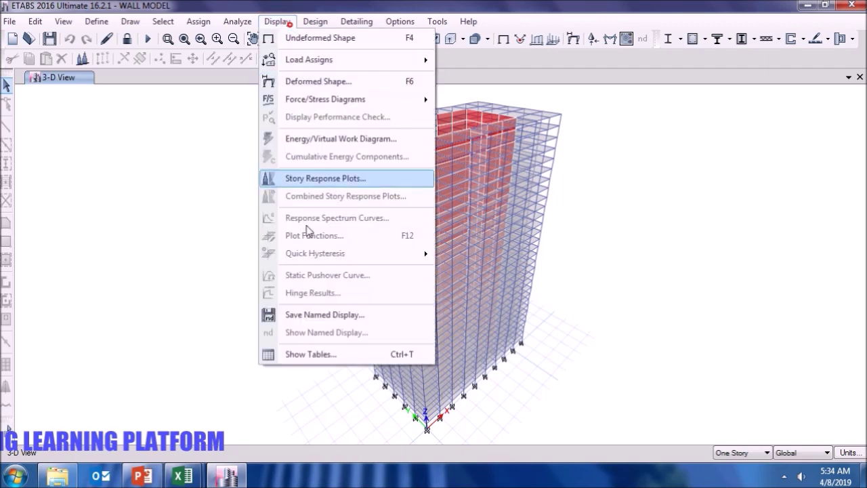
pyautogui.click(331, 352)
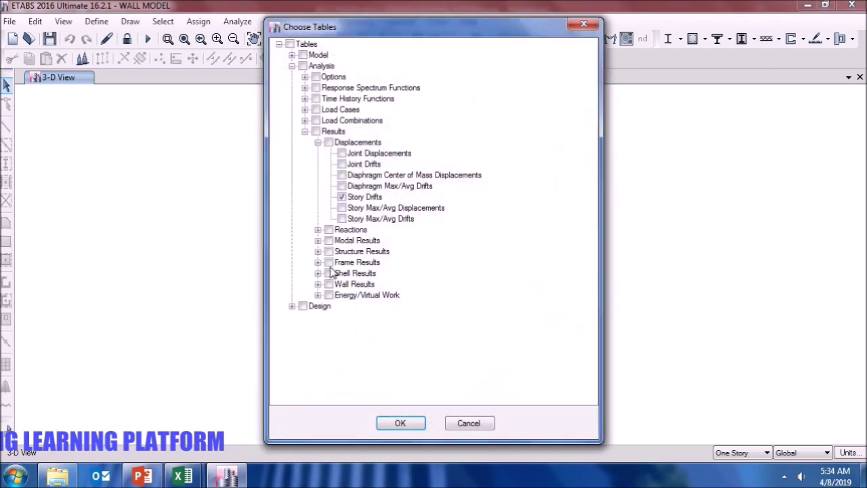
pyautogui.click(343, 196)
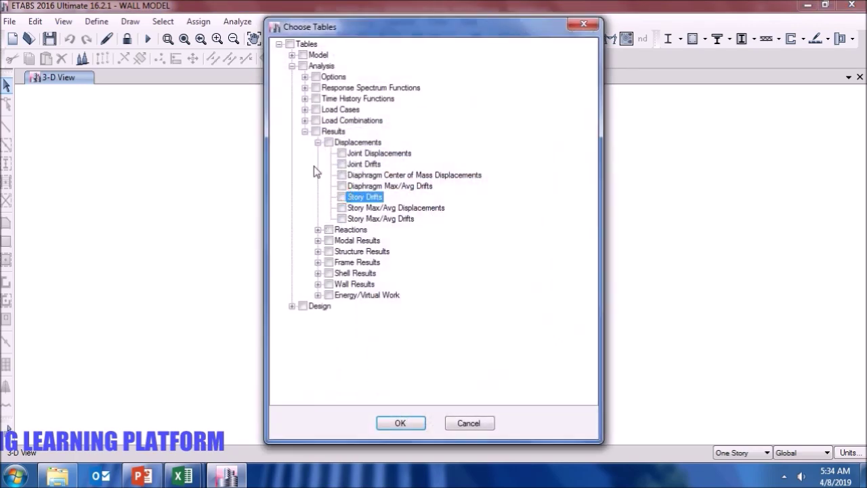
pyautogui.click(318, 142)
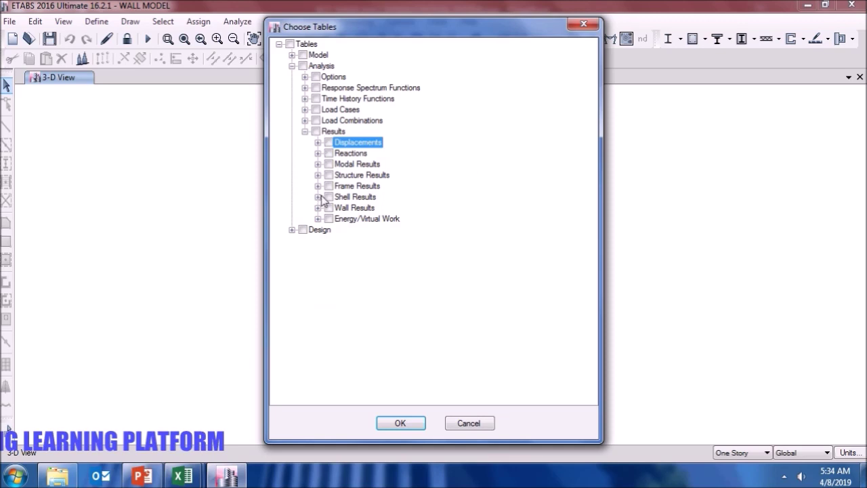
pyautogui.click(317, 142)
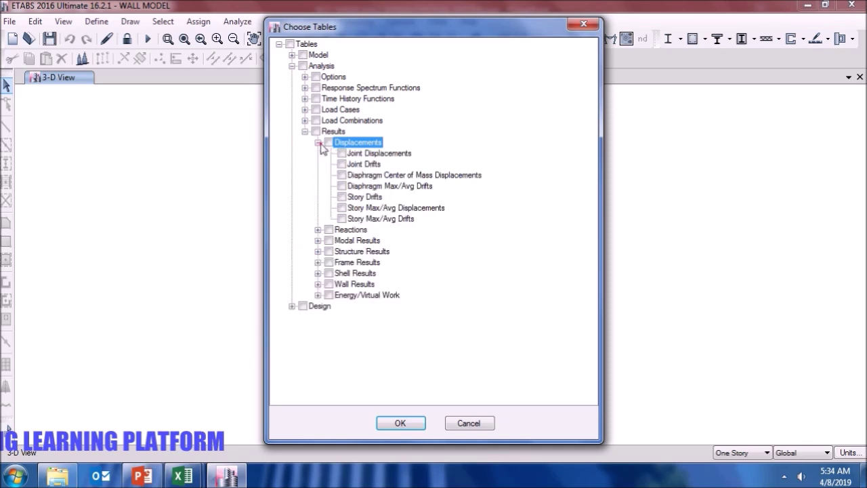
pyautogui.click(342, 208)
pyautogui.click(404, 423)
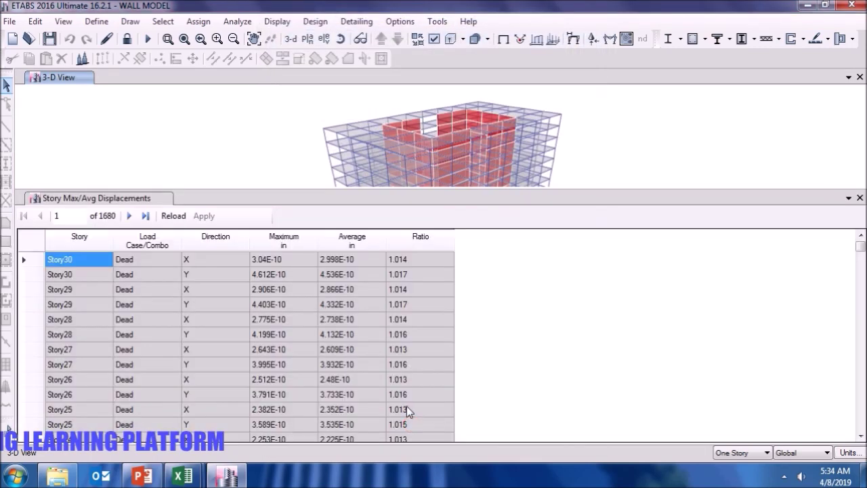
pyautogui.click(403, 240)
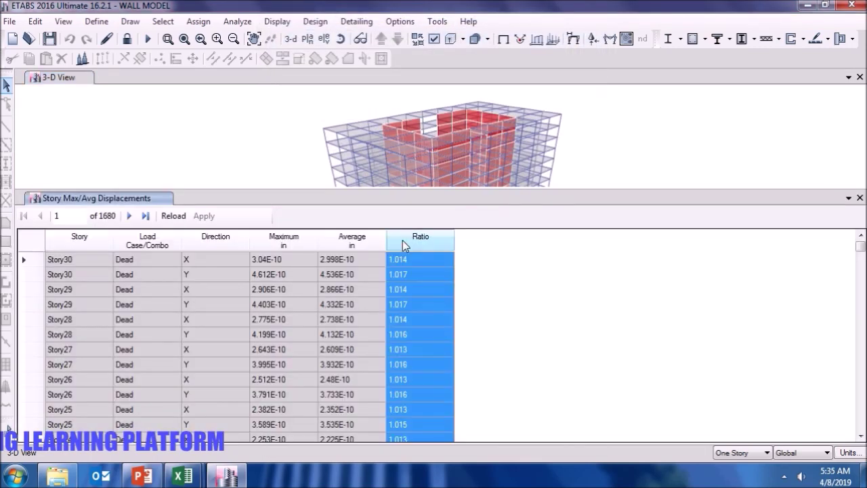
pyautogui.click(164, 240)
pyautogui.rightClick(165, 244)
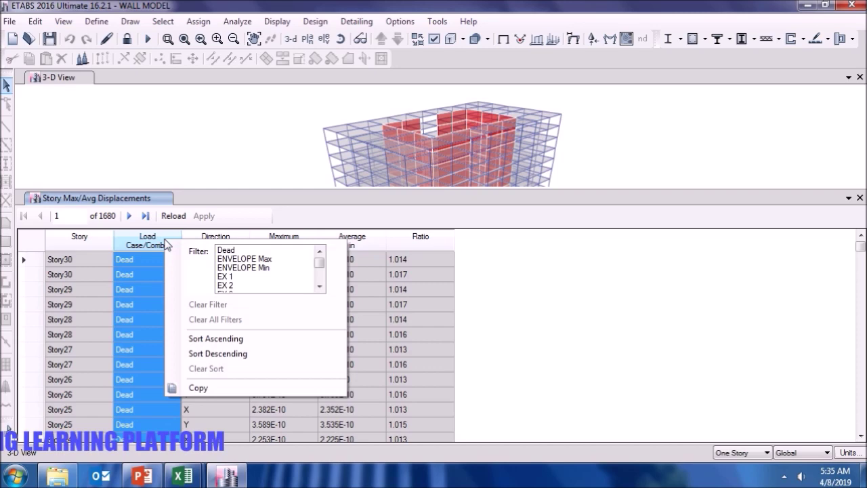
pyautogui.click(320, 287)
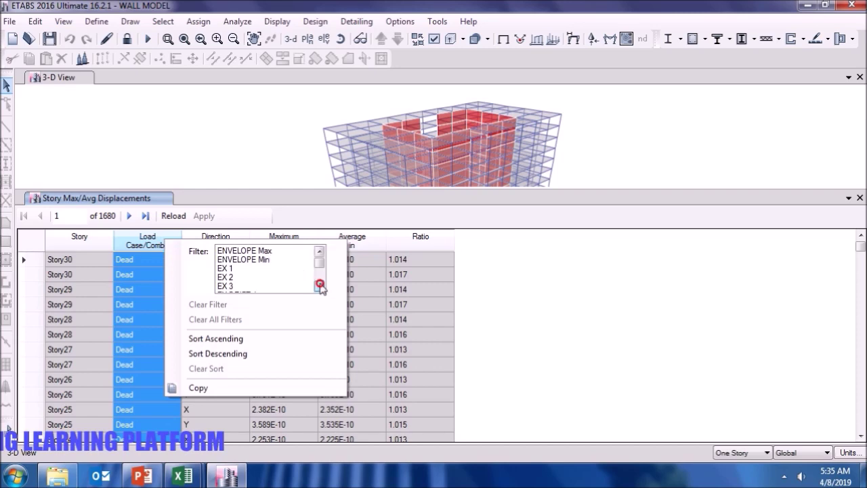
pyautogui.click(320, 287)
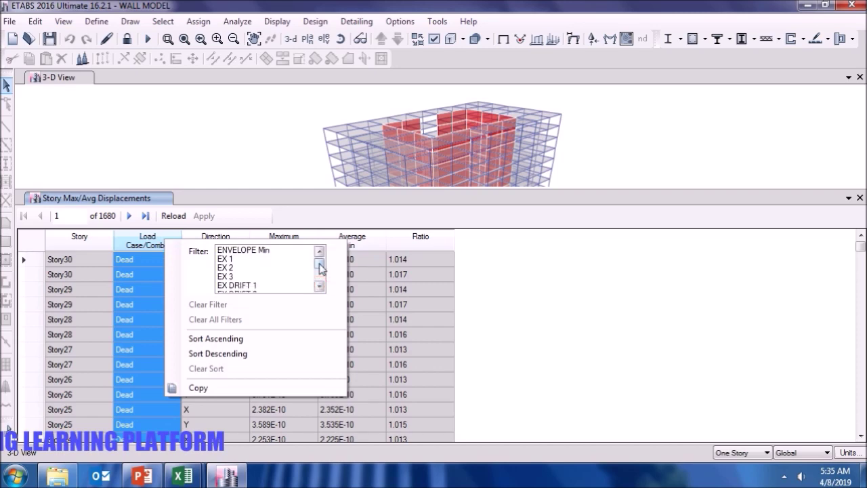
pyautogui.moveTo(321, 268); pyautogui.dragTo(320, 274)
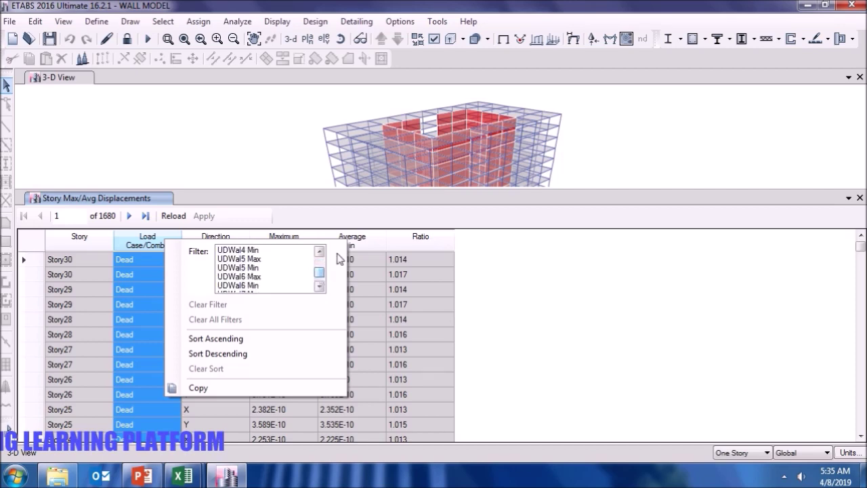
pyautogui.click(455, 217)
# Sort the Story Max/Avg Displacements table by ratio in descending order and examine the largest ratios.
pyautogui.click(420, 237)
pyautogui.click(418, 235)
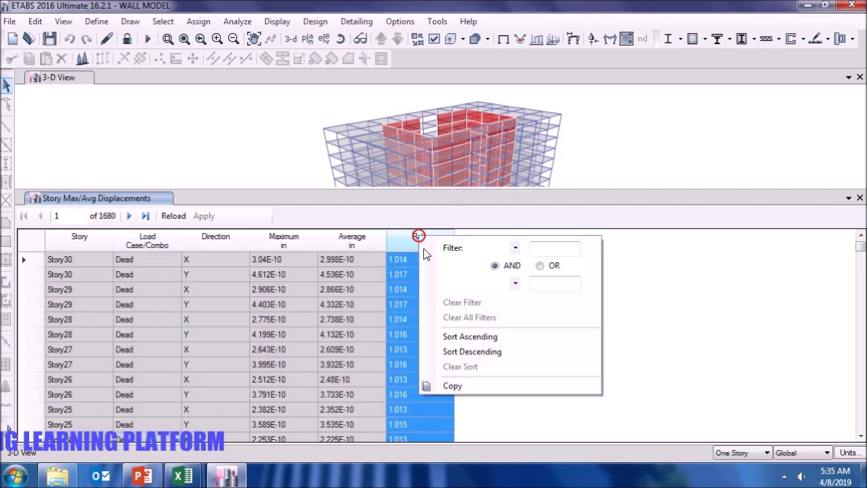
pyautogui.click(487, 352)
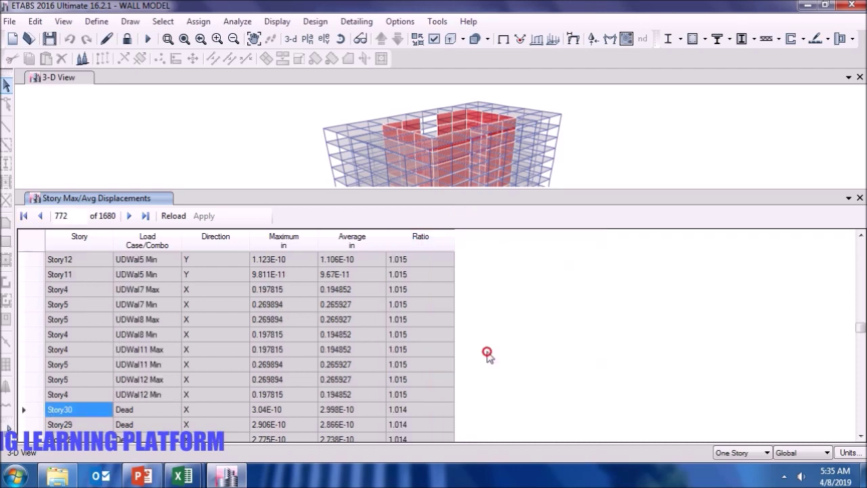
pyautogui.click(431, 240)
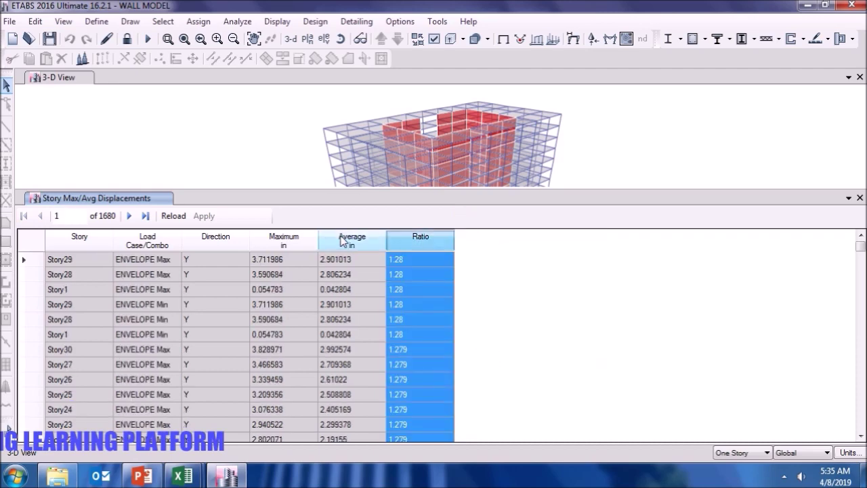
pyautogui.click(157, 238)
pyautogui.click(157, 238)
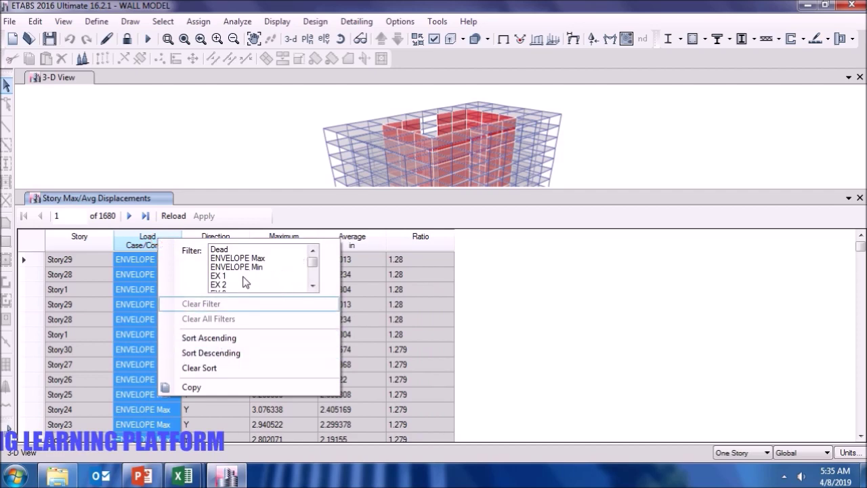
pyautogui.moveTo(240, 276); pyautogui.dragTo(241, 313)
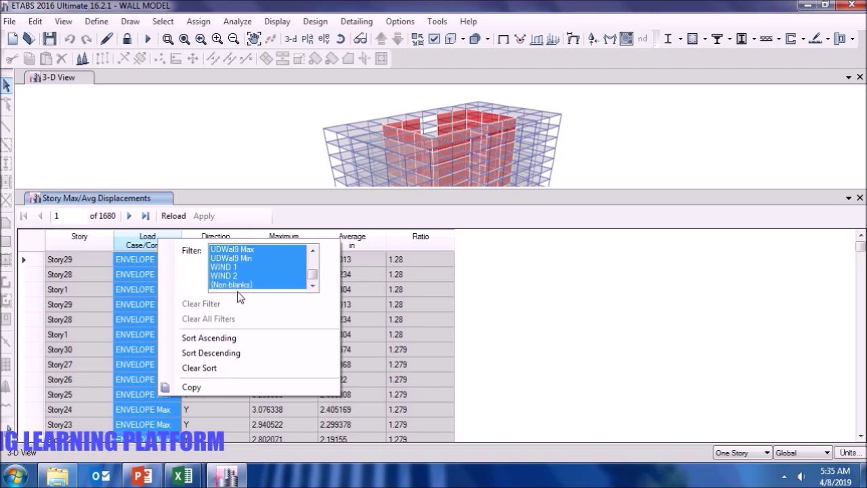
pyautogui.click(430, 244)
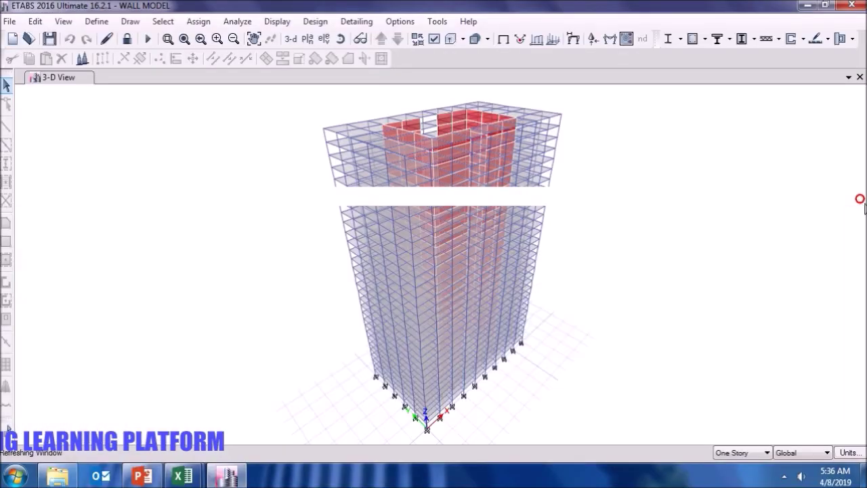
# Replace Story Max/Avg Displacements with Story Drifts in the table selection and display that table.
pyautogui.click(283, 21)
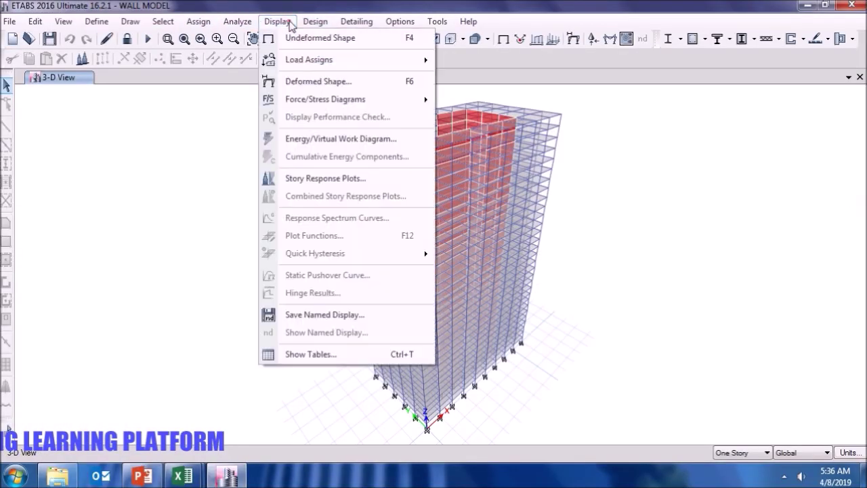
pyautogui.click(339, 355)
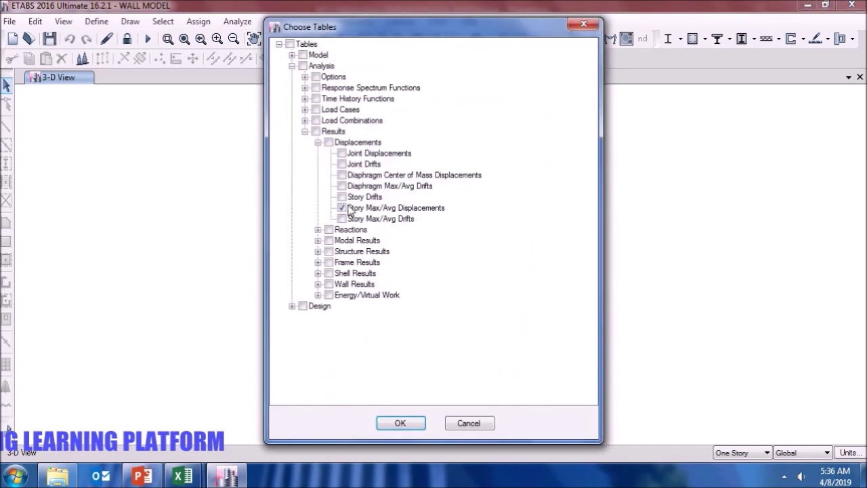
pyautogui.click(342, 208)
pyautogui.click(343, 197)
pyautogui.click(400, 421)
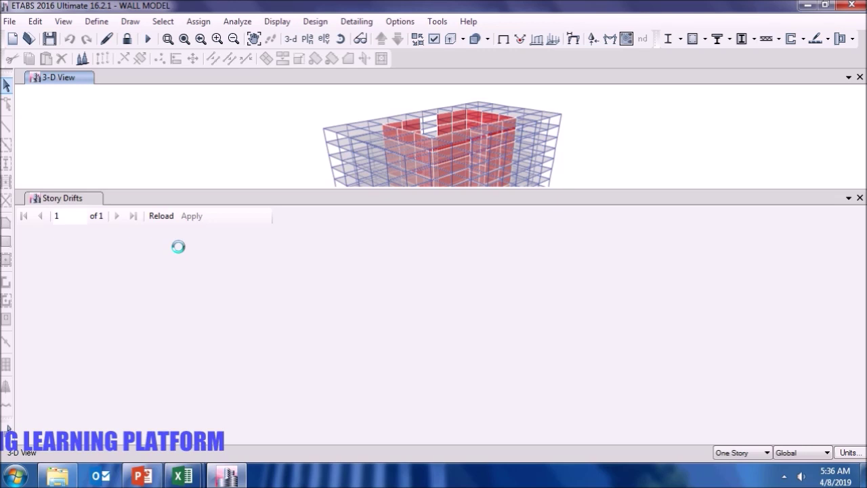
# Filter the Story Drifts table's load cases to WIND 1 and WIND 2.
pyautogui.click(127, 241)
pyautogui.moveTo(284, 269); pyautogui.dragTo(284, 283)
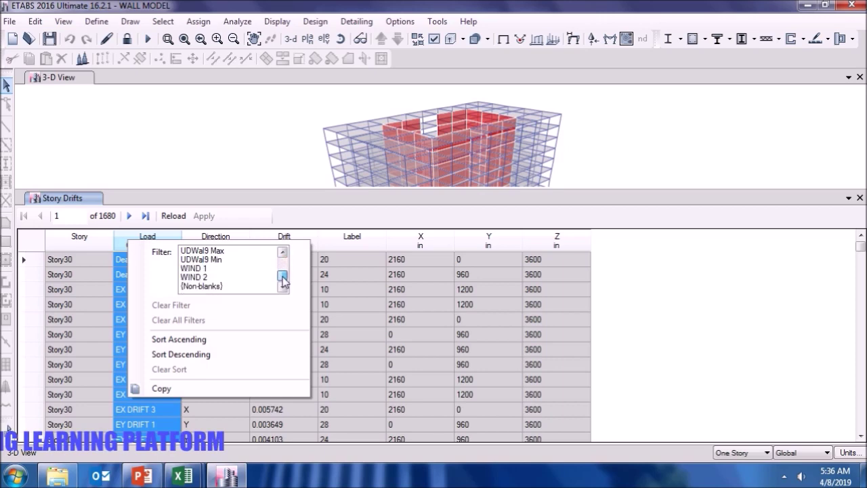
pyautogui.moveTo(226, 269); pyautogui.dragTo(228, 287)
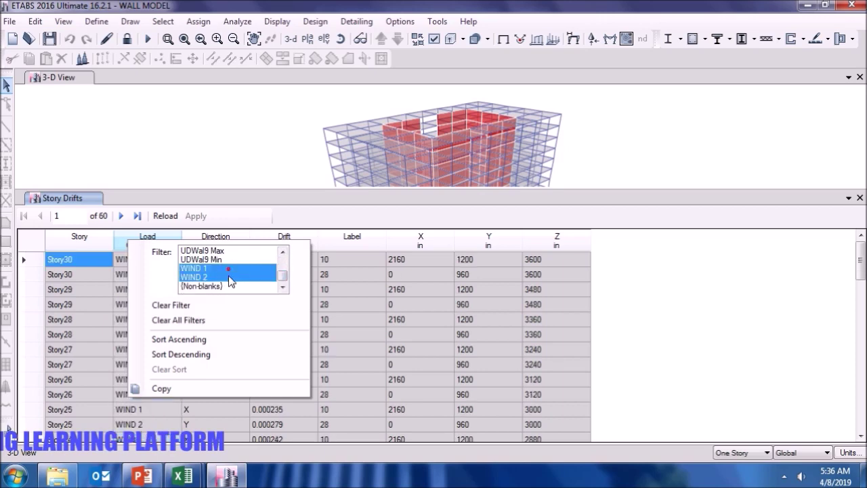
pyautogui.click(307, 205)
# Sort the wind story drifts by drift in descending order and examine the largest values.
pyautogui.click(298, 237)
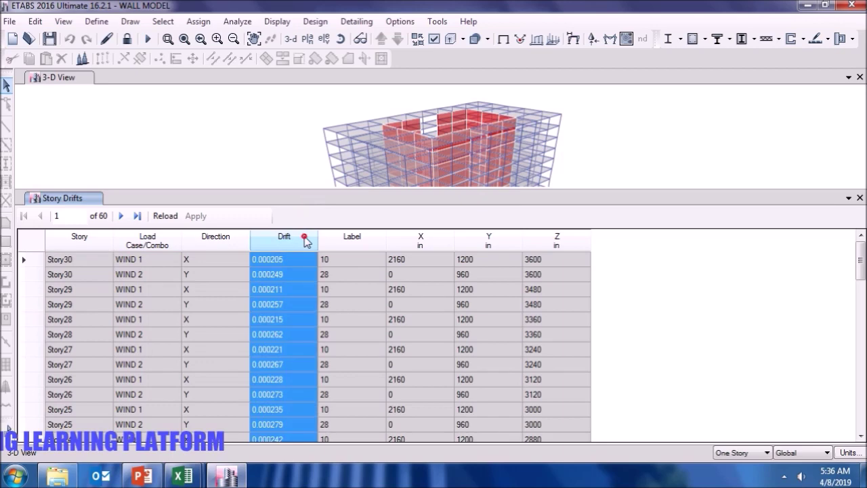
pyautogui.click(304, 236)
pyautogui.click(357, 352)
pyautogui.click(294, 237)
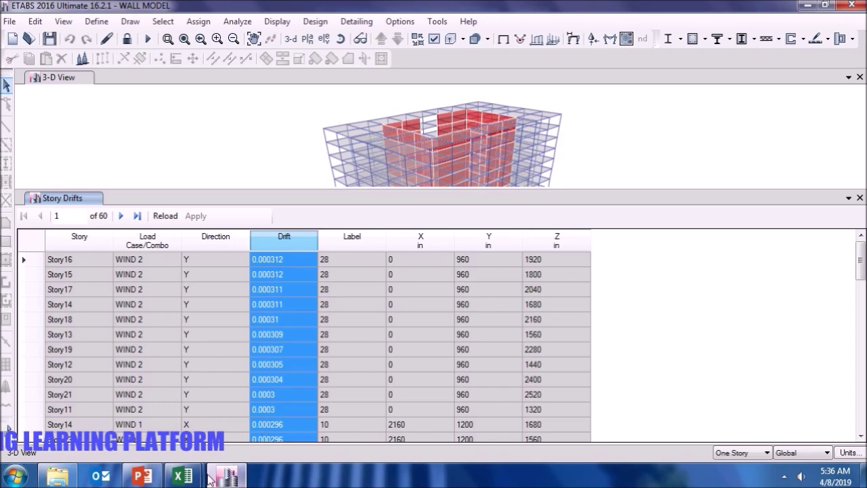
# Run the shear wall design, and hide the columns, beams and floors in the 3-D view.
pyautogui.click(790, 39)
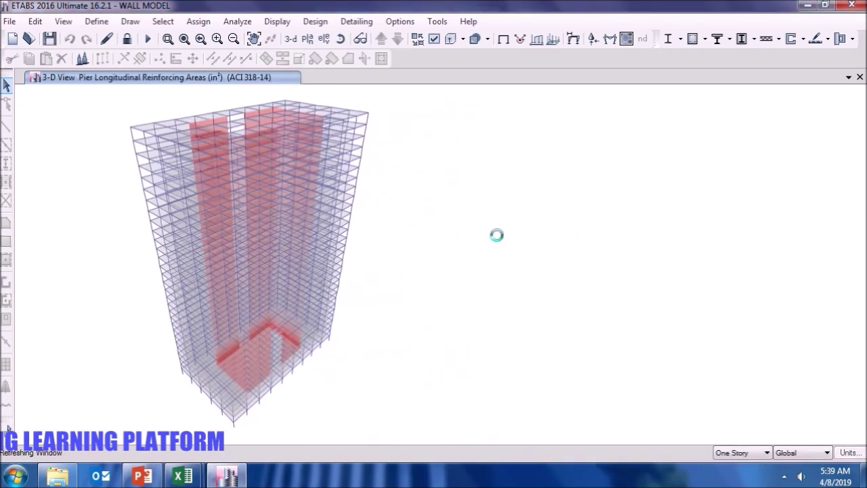
pyautogui.click(434, 38)
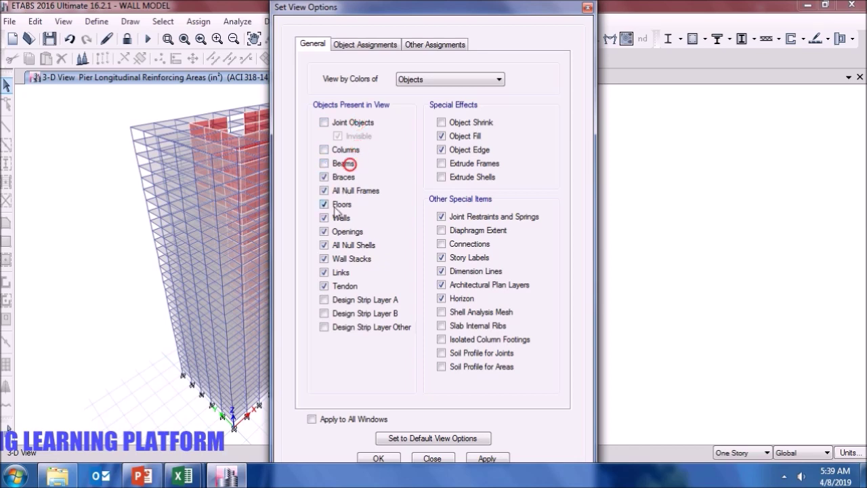
pyautogui.click(500, 459)
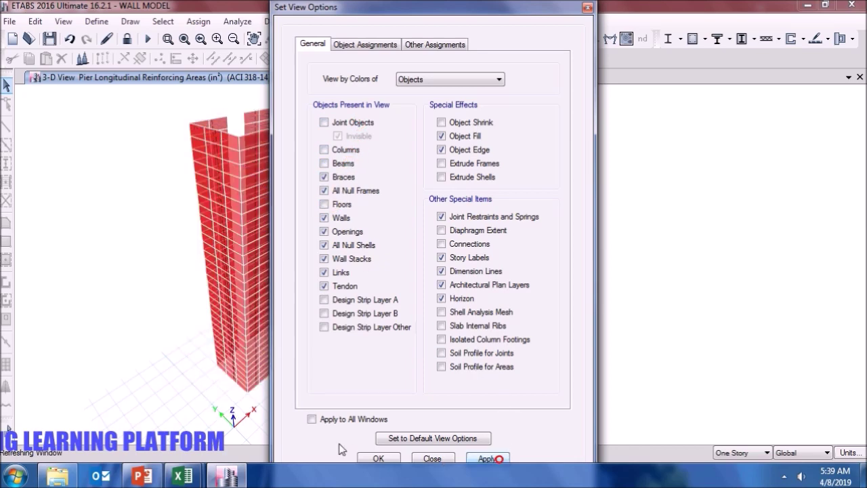
pyautogui.click(390, 458)
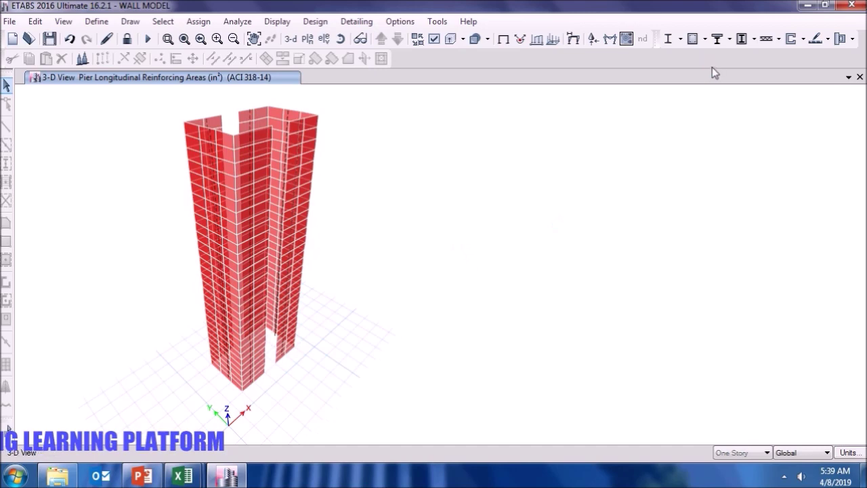
pyautogui.moveTo(373, 185); pyautogui.dragTo(832, 126, button='middle')
# Add a new window with a plan view beside the 3-D view and recentre the wall model.
pyautogui.click(848, 78)
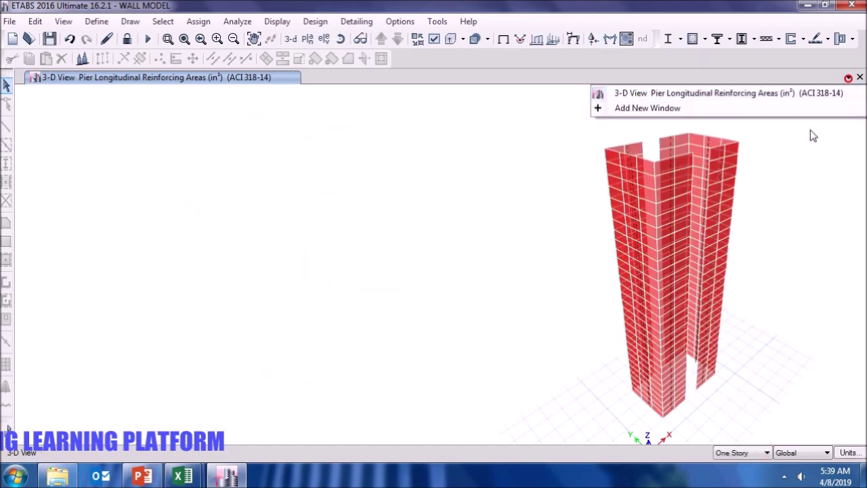
pyautogui.click(770, 107)
pyautogui.moveTo(359, 291); pyautogui.dragTo(140, 269, button='middle')
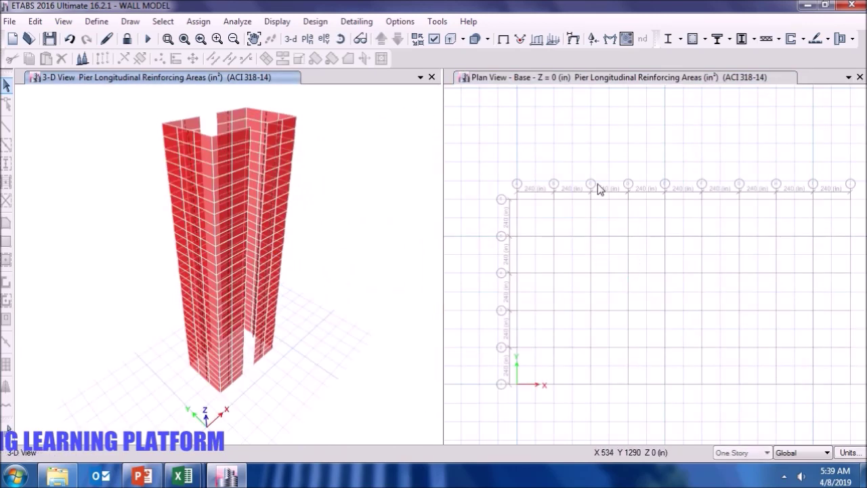
pyautogui.click(641, 279)
# Switch the 3-D view window to the Story30 plan view.
pyautogui.click(348, 244)
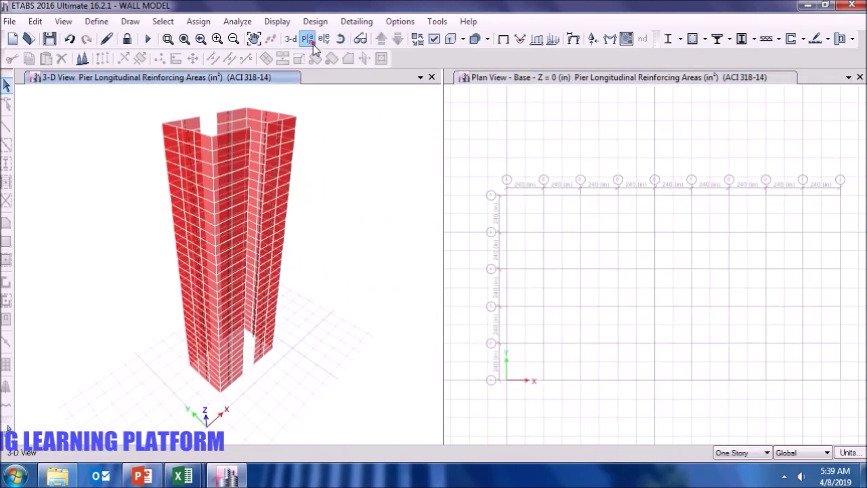
pyautogui.click(307, 39)
pyautogui.click(492, 391)
pyautogui.click(430, 390)
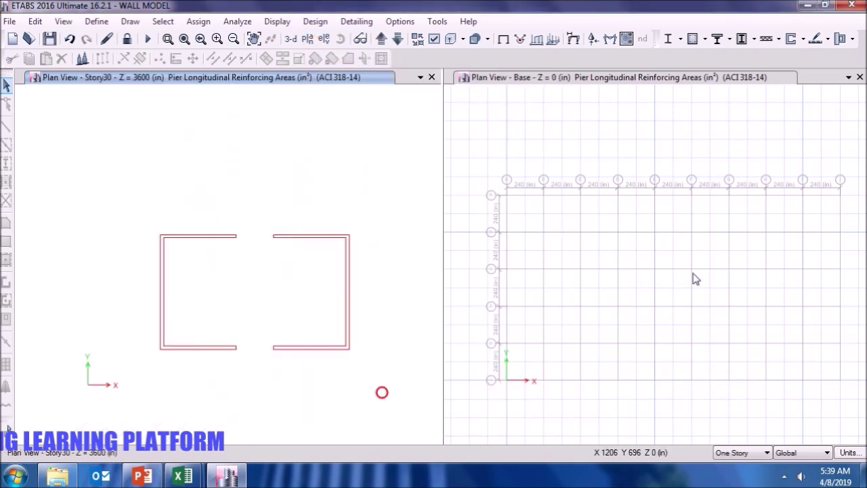
pyautogui.click(695, 279)
pyautogui.click(360, 205)
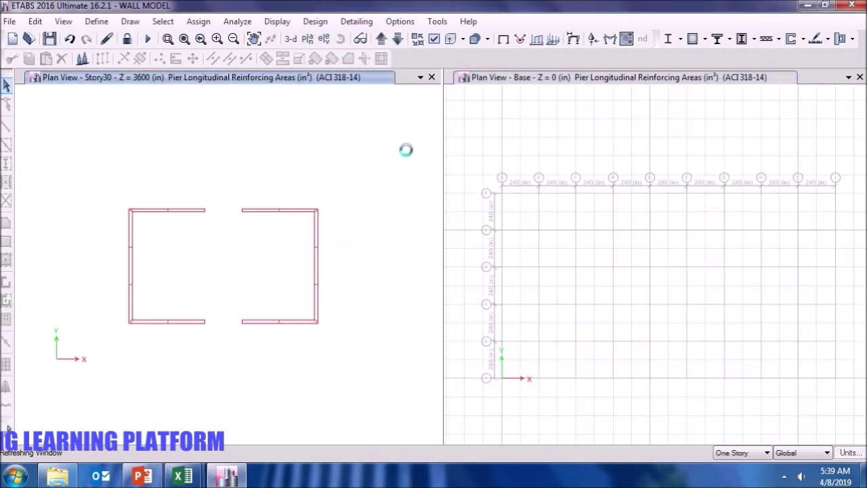
# Restore the default view options in the Story30 plan view.
pyautogui.click(435, 38)
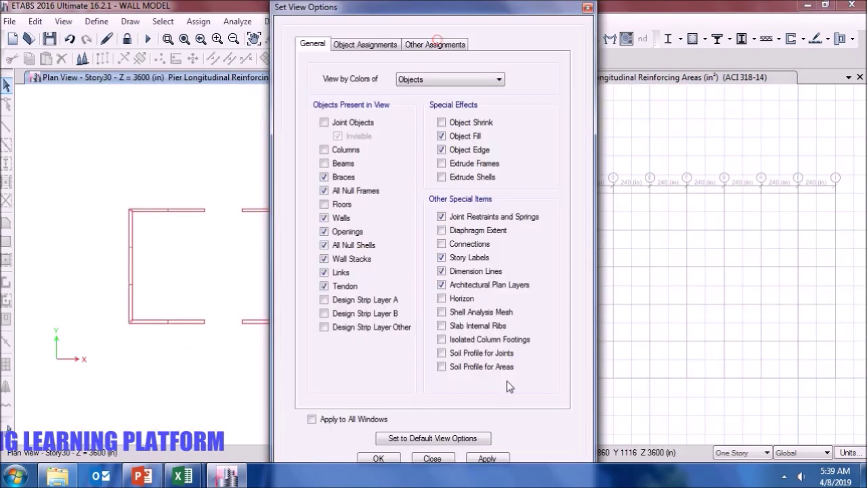
pyautogui.click(478, 439)
pyautogui.click(486, 458)
pyautogui.click(383, 457)
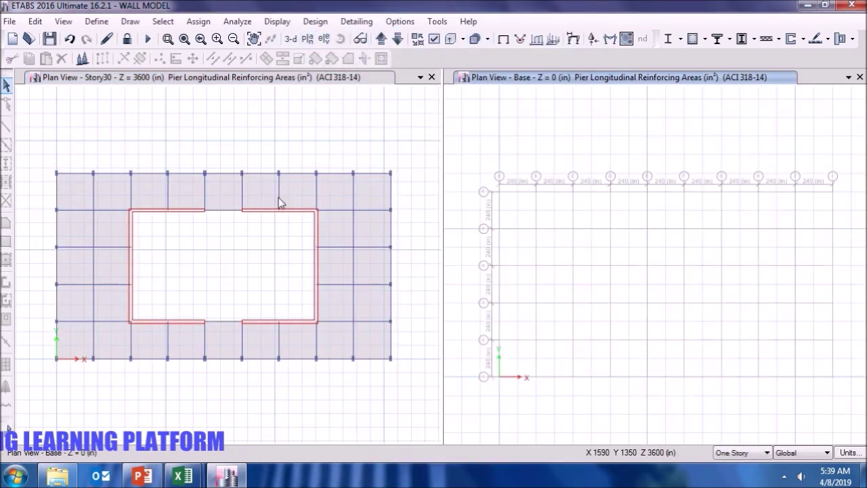
# Make the grid system visible in the Story30 plan view.
pyautogui.click(261, 244)
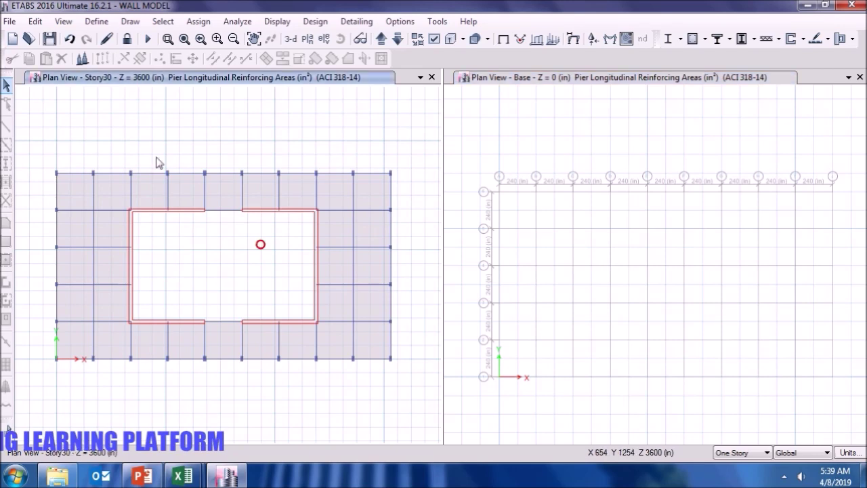
pyautogui.click(61, 21)
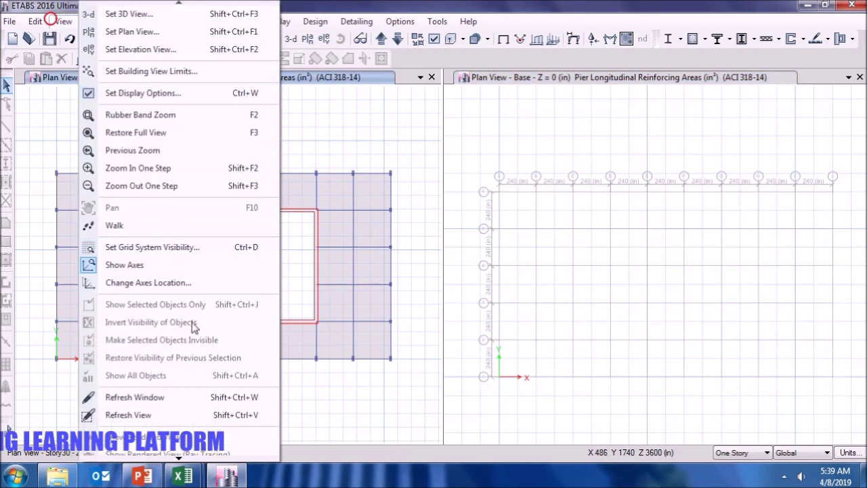
pyautogui.click(197, 248)
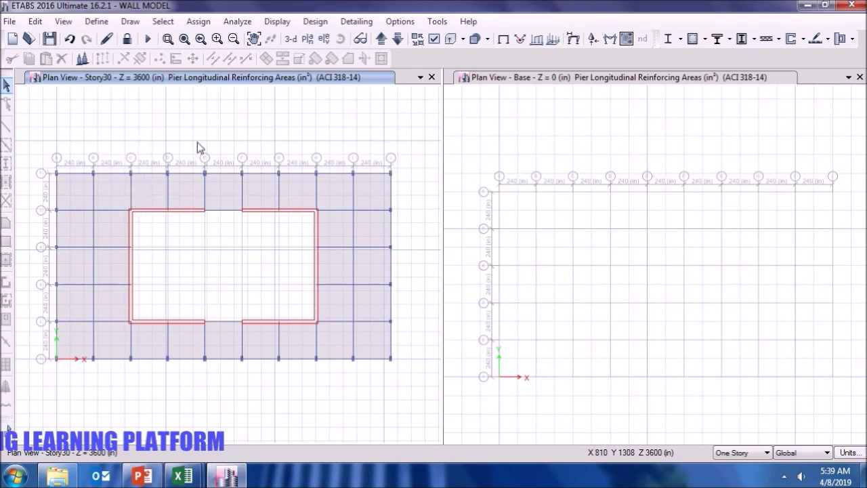
# Change the Story30 plan window to the elevation view along grid line C.
pyautogui.click(339, 41)
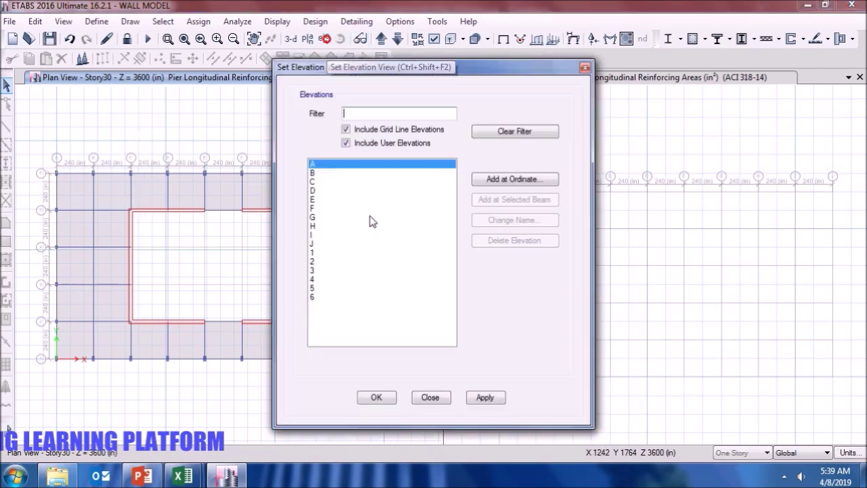
pyautogui.click(316, 181)
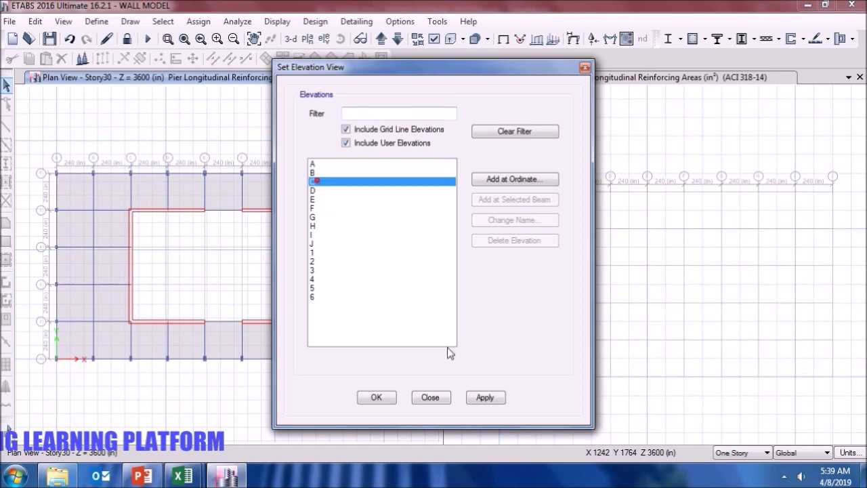
pyautogui.click(482, 399)
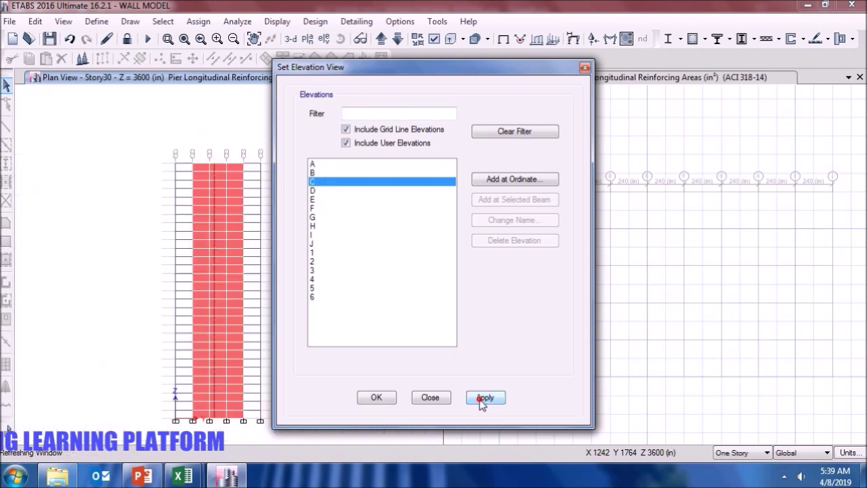
# Confirm the elevation view along grid line C and set the second view window to the Story30 plan view.
pyautogui.click(383, 399)
pyautogui.click(629, 314)
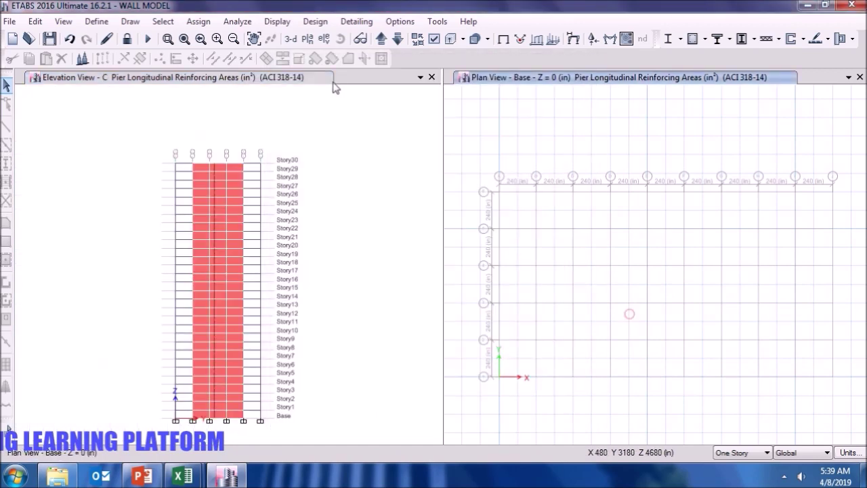
pyautogui.click(307, 39)
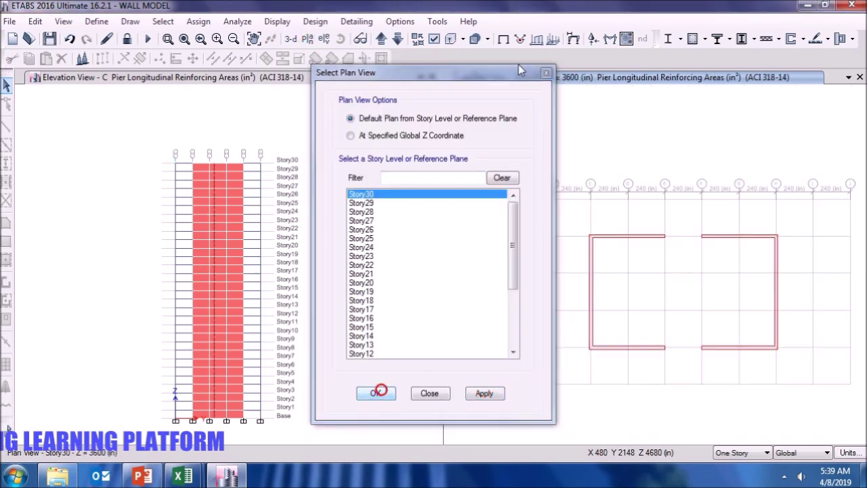
pyautogui.click(376, 392)
# Restore the default view options in the Story30 plan view.
pyautogui.click(434, 41)
pyautogui.click(488, 458)
pyautogui.click(380, 459)
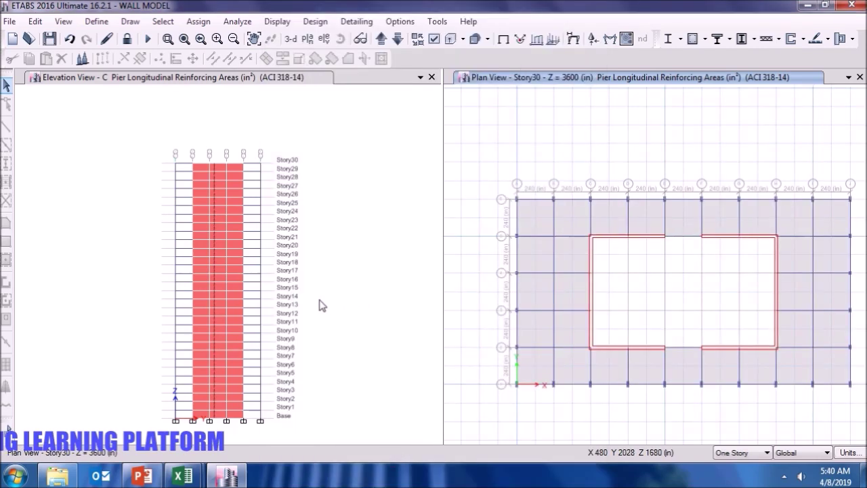
# Reset the view options of elevation C, hide its joint objects, columns and beams, and inspect the lowest stories' pier reinforcement.
pyautogui.click(319, 299)
pyautogui.click(434, 41)
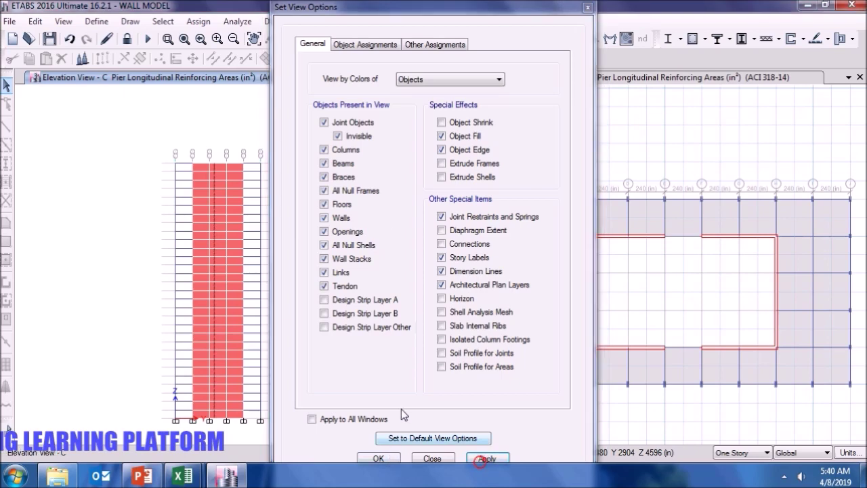
pyautogui.click(363, 125)
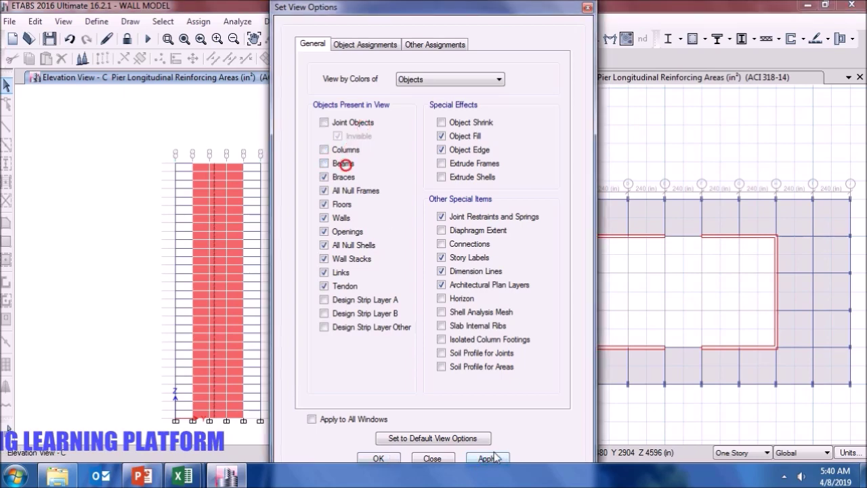
pyautogui.click(391, 457)
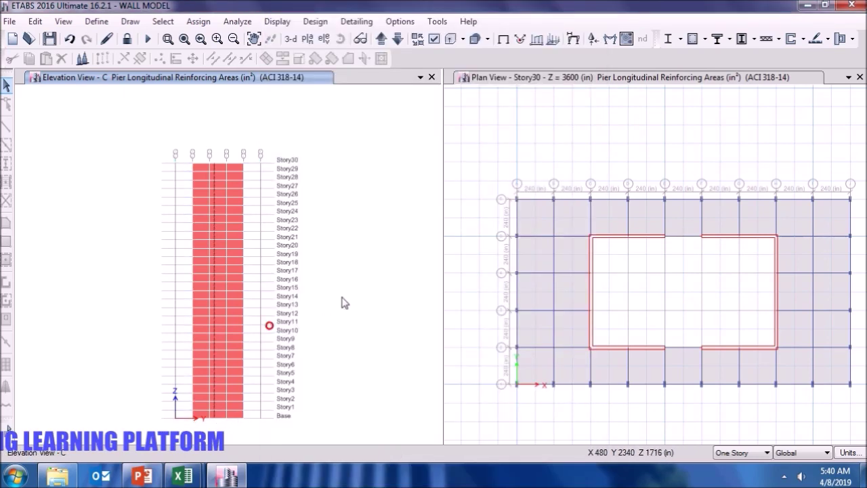
pyautogui.scroll(3, 248, 329)
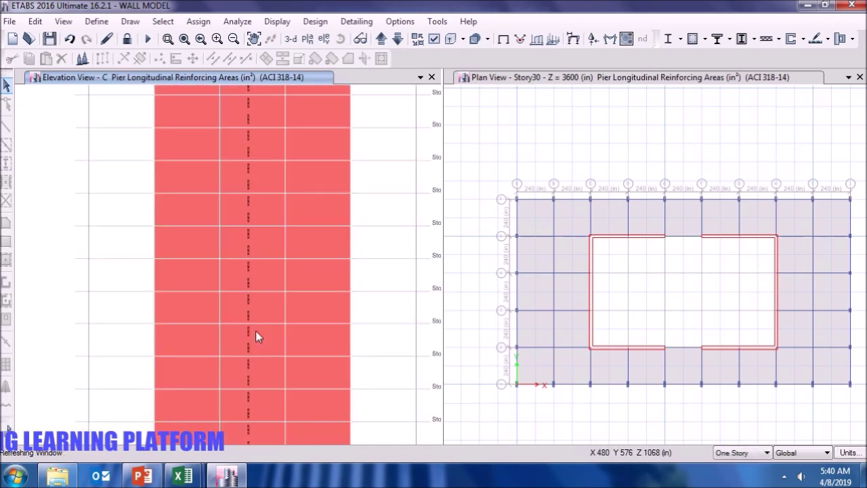
pyautogui.scroll(-3, 387, 383)
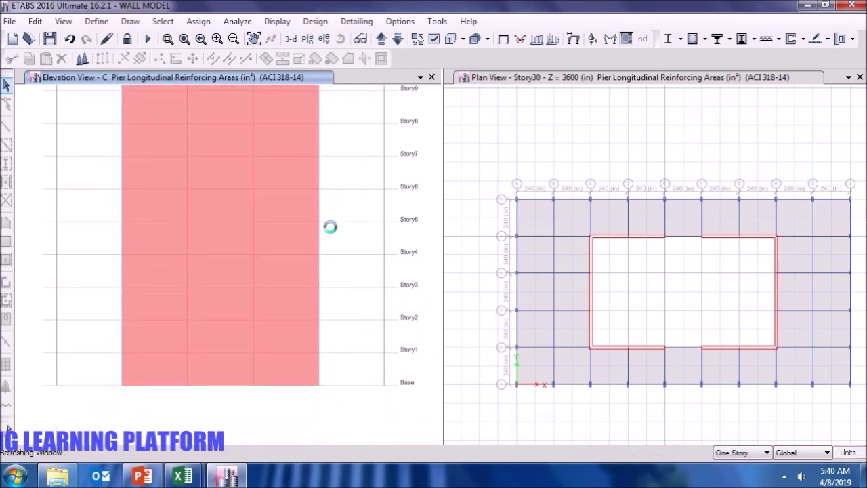
pyautogui.scroll(2, 221, 359)
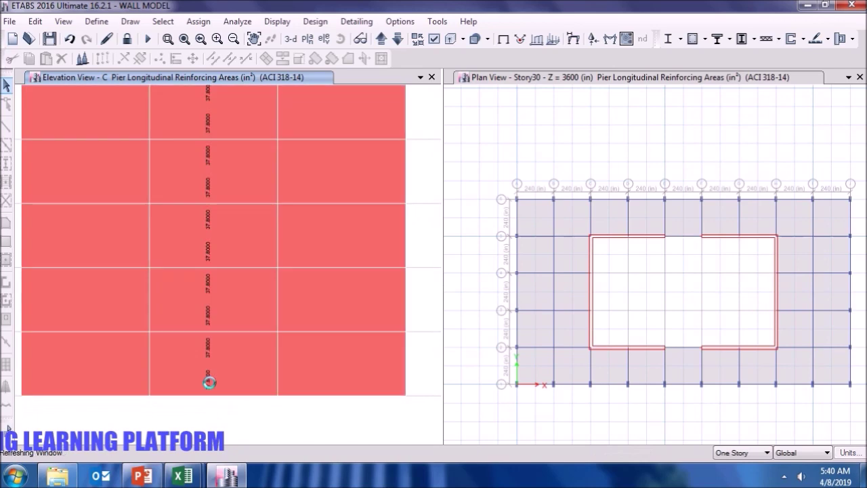
# Display the Shear Wall Pier Summary - ACI 318-14 design table.
pyautogui.click(277, 21)
pyautogui.click(302, 350)
pyautogui.click(291, 306)
pyautogui.click(304, 349)
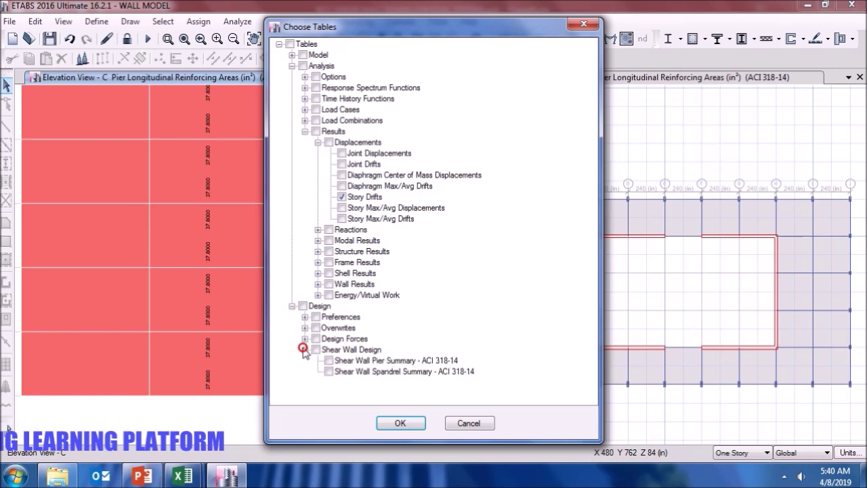
pyautogui.click(401, 422)
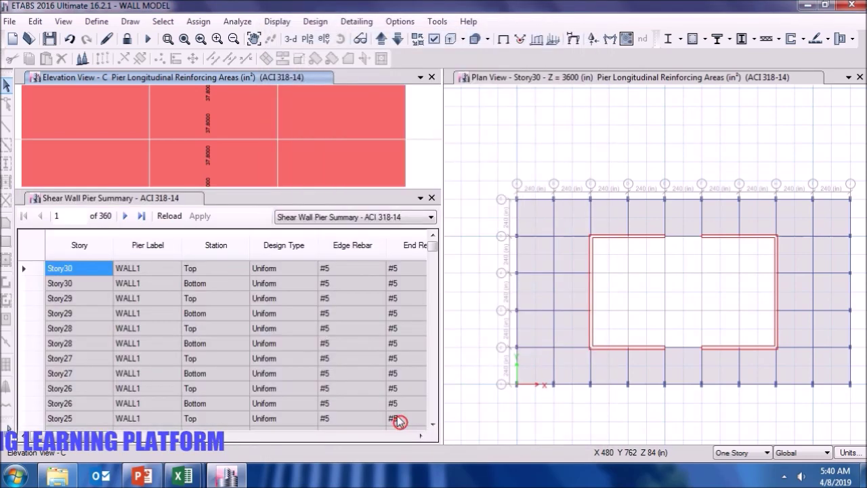
# Undock the pier summary table and enlarge it so more reinforcement columns and story rows fit.
pyautogui.moveTo(392, 196); pyautogui.dragTo(528, 406)
pyautogui.moveTo(430, 256); pyautogui.dragTo(262, 187)
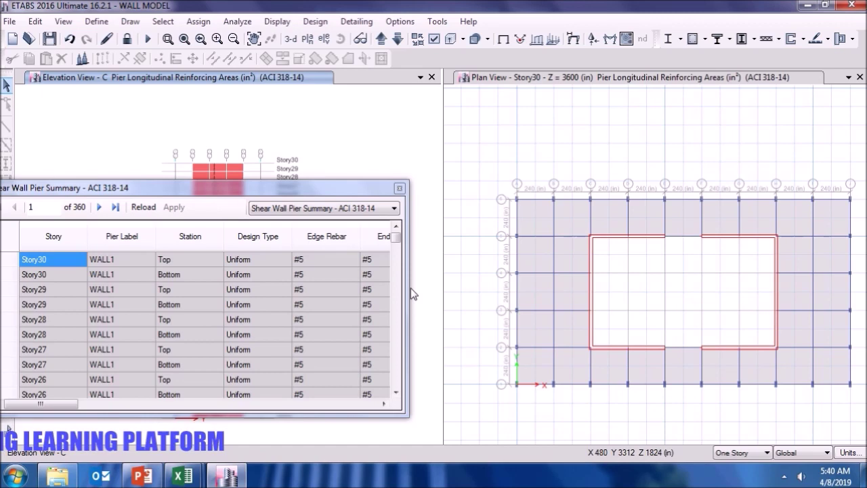
pyautogui.moveTo(408, 290); pyautogui.dragTo(864, 299)
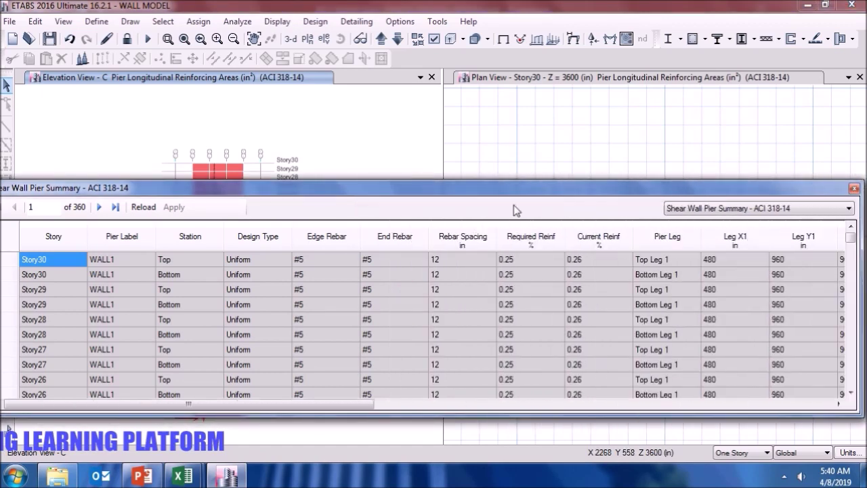
pyautogui.moveTo(517, 191); pyautogui.dragTo(530, 102)
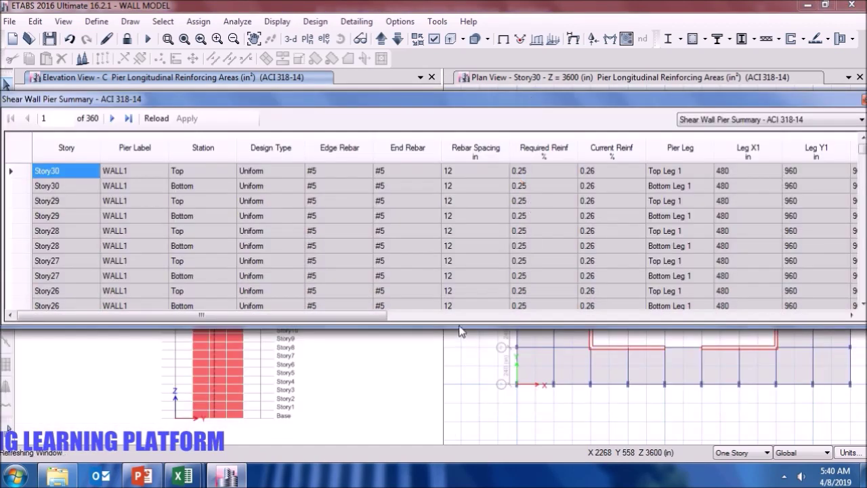
pyautogui.click(460, 328)
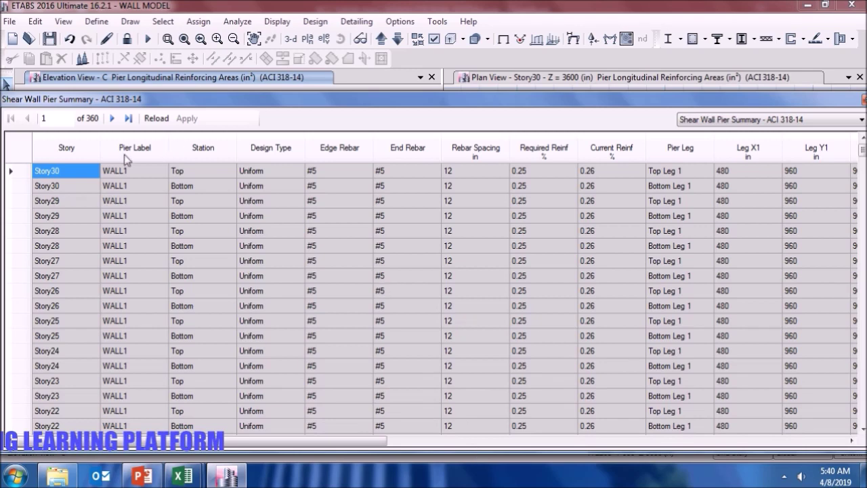
# Sort the pier summary table by required reinforcement in descending order, review it and close the table.
pyautogui.click(125, 157)
pyautogui.click(558, 153)
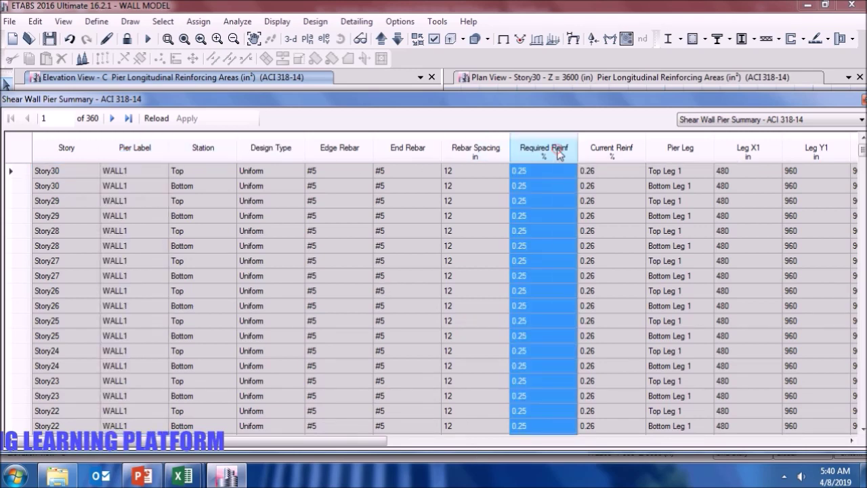
pyautogui.rightClick(558, 154)
pyautogui.click(586, 264)
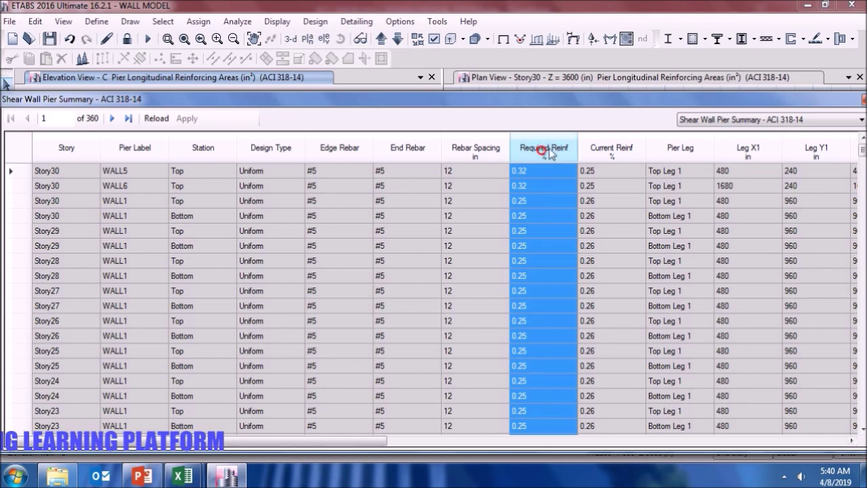
pyautogui.click(864, 100)
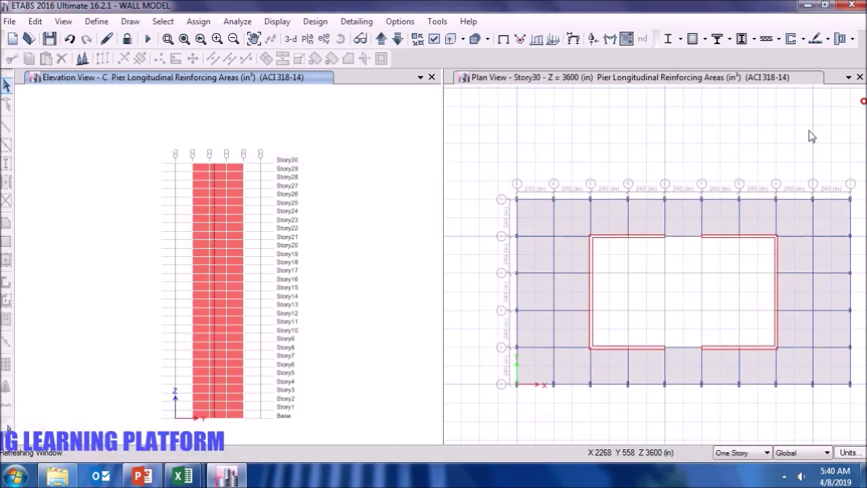
# Show the Pier Reinforcing Ratios design output in the elevation C view.
pyautogui.click(367, 285)
pyautogui.scroll(2, 217, 416)
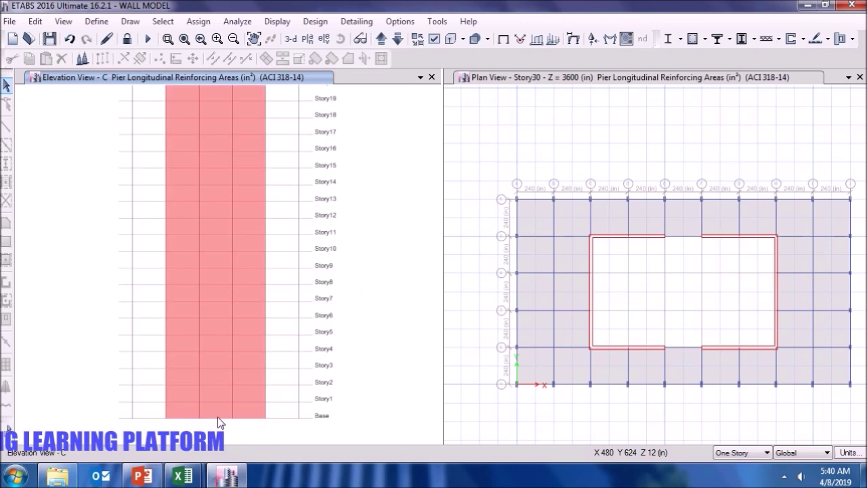
pyautogui.scroll(4, 254, 386)
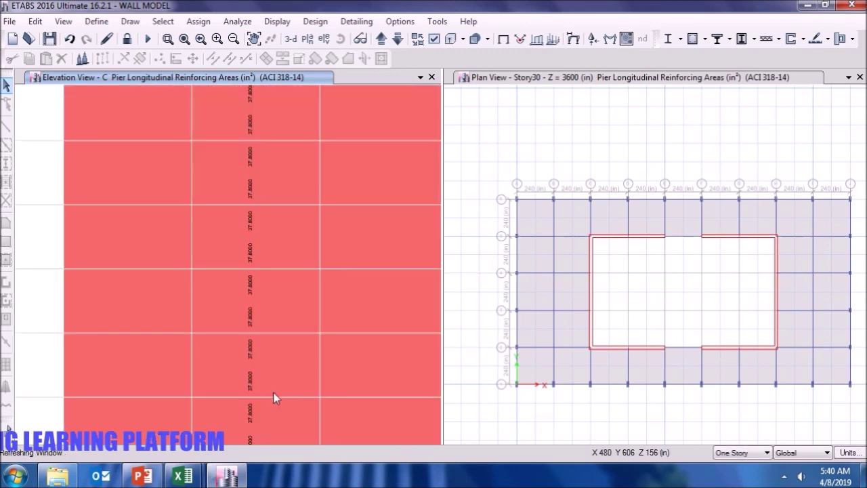
pyautogui.scroll(-2, 248, 308)
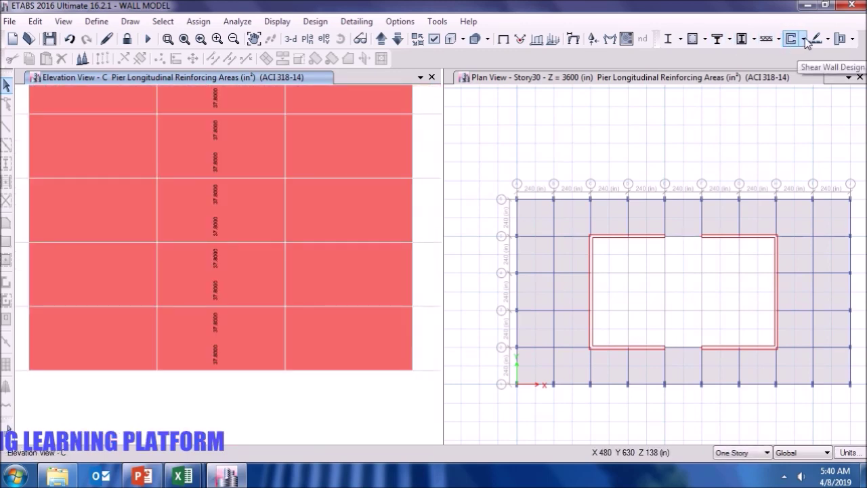
pyautogui.click(792, 38)
pyautogui.click(783, 254)
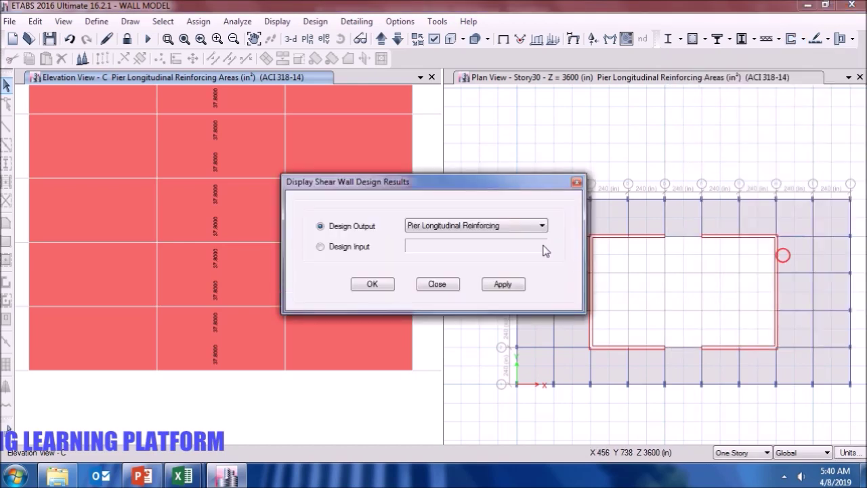
pyautogui.click(524, 225)
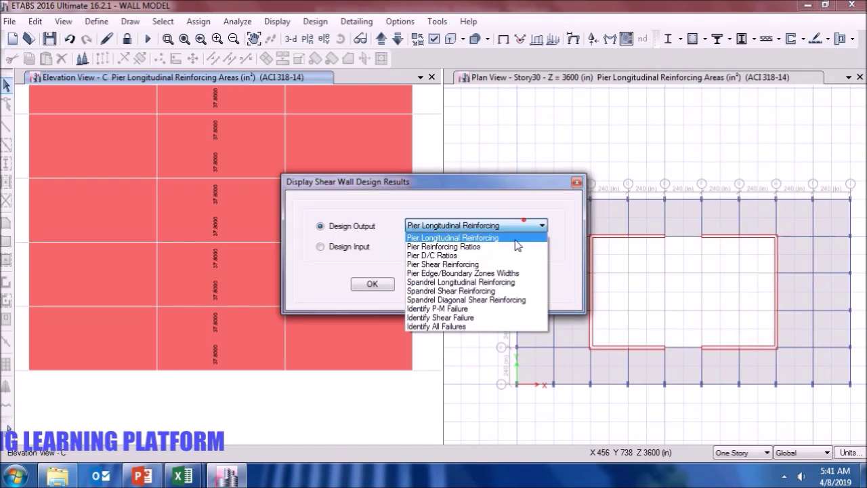
pyautogui.click(478, 264)
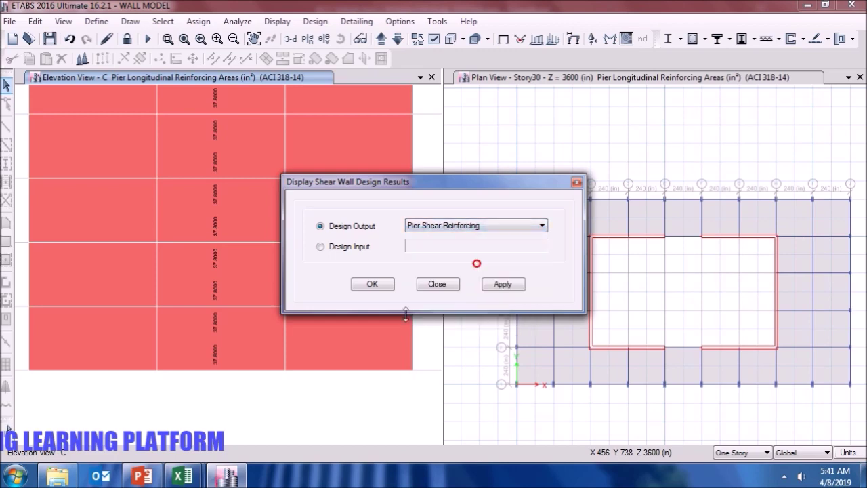
pyautogui.click(454, 224)
pyautogui.click(453, 242)
pyautogui.click(488, 288)
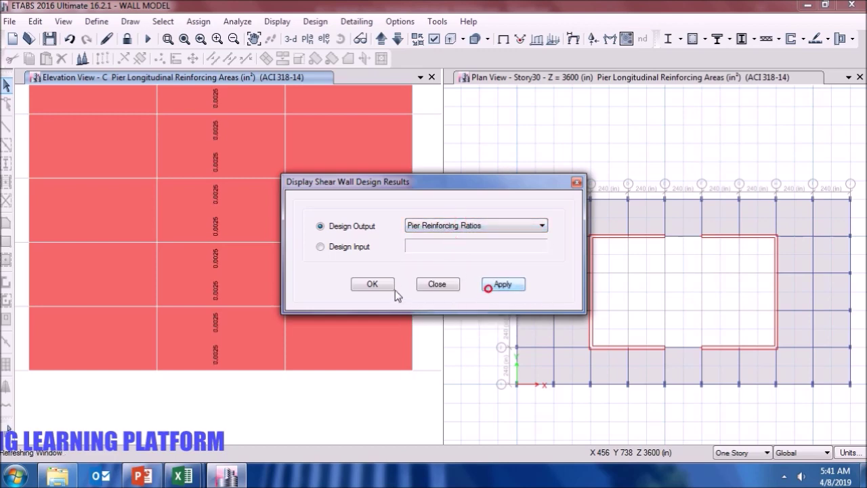
pyautogui.click(386, 285)
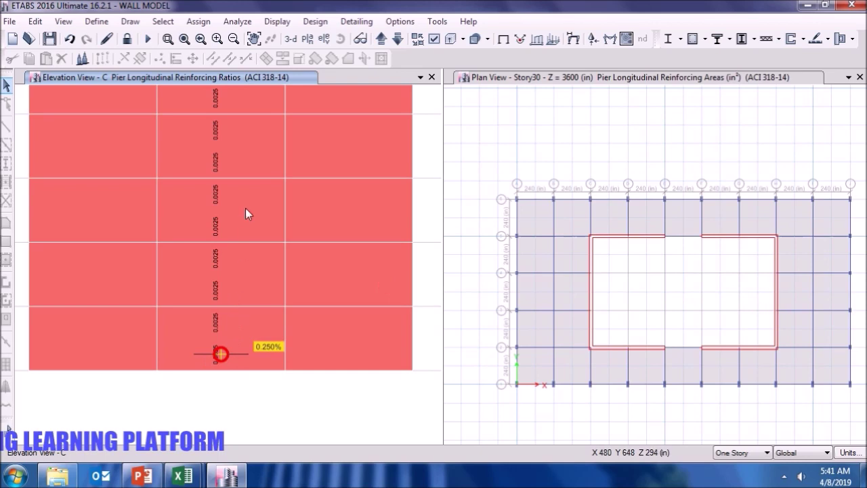
# Examine the pier longitudinal reinforcing ratios along elevation C, from the base to the top story and back.
pyautogui.moveTo(248, 186)
pyautogui.mouseDown(button='middle')
pyautogui.moveTo(261, 426)
pyautogui.moveTo(266, 171)
pyautogui.moveTo(276, 203)
pyautogui.moveTo(269, 406)
pyautogui.moveTo(259, 174)
pyautogui.moveTo(276, 276)
pyautogui.moveTo(283, 217)
pyautogui.mouseUp(button='middle')
pyautogui.moveTo(280, 155)
pyautogui.mouseDown(button='middle')
pyautogui.moveTo(240, 338)
pyautogui.moveTo(238, 128)
pyautogui.moveTo(254, 401)
pyautogui.moveTo(247, 144)
pyautogui.moveTo(262, 354)
pyautogui.mouseUp(button='middle')
pyautogui.scroll(2, 242, 196)
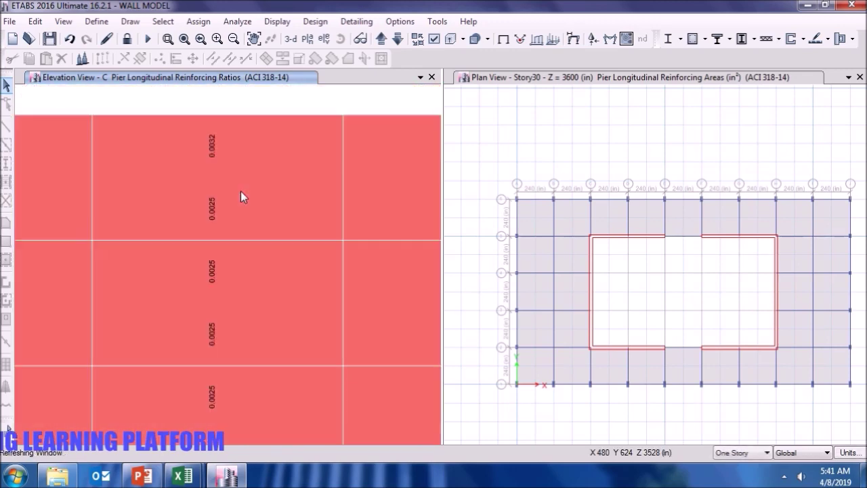
pyautogui.moveTo(195, 147)
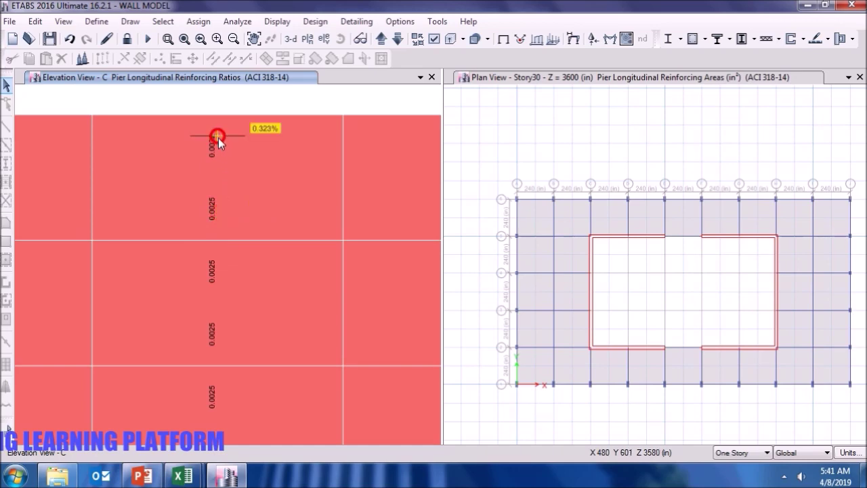
pyautogui.scroll(-5, 221, 222)
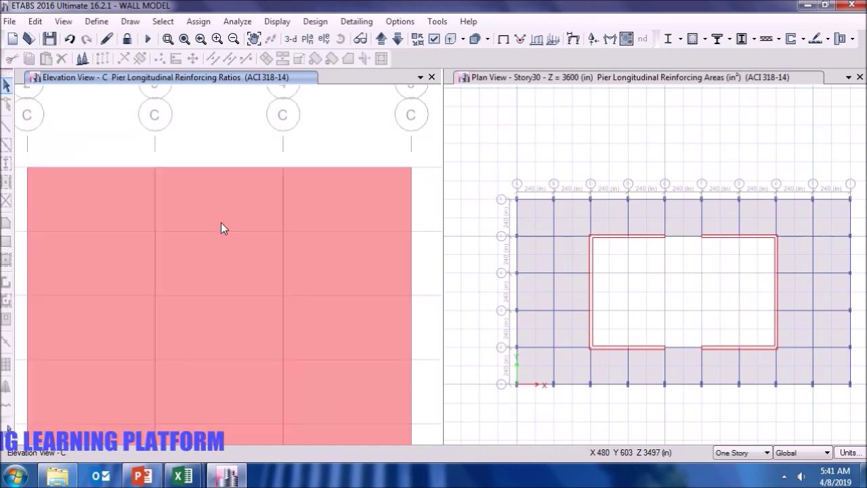
pyautogui.moveTo(300, 348); pyautogui.dragTo(275, 181)
pyautogui.moveTo(258, 352); pyautogui.dragTo(264, 176)
pyautogui.scroll(-1, 226, 280)
pyautogui.scroll(5, 232, 292)
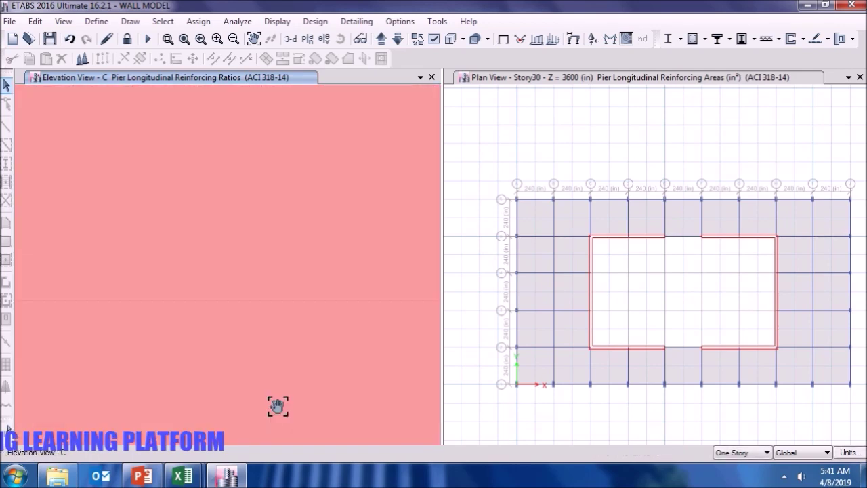
pyautogui.moveTo(277, 402); pyautogui.dragTo(244, 206)
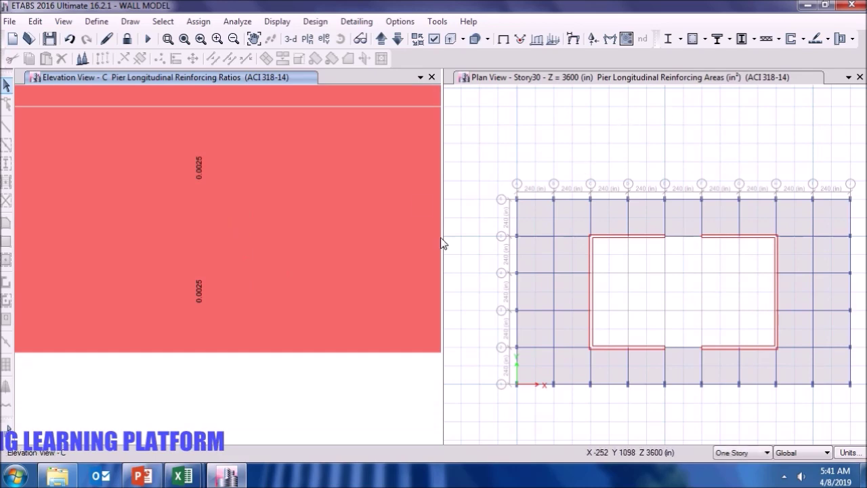
pyautogui.scroll(-1, 255, 276)
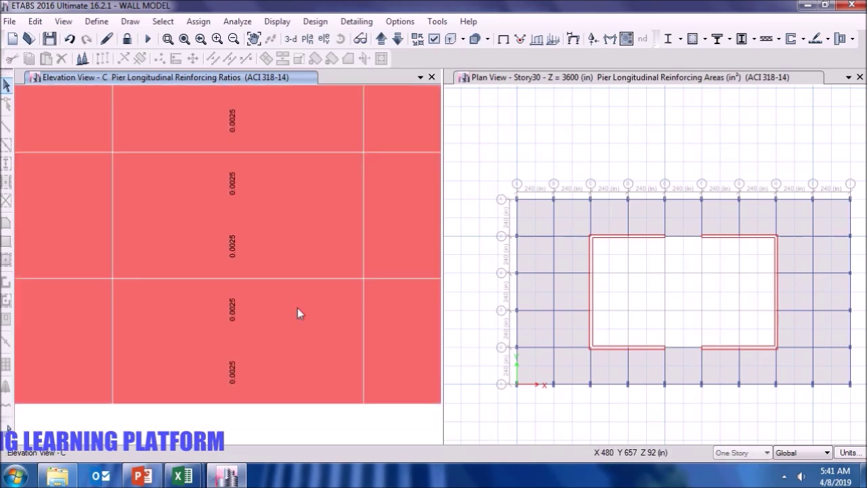
# Switch the elevation C design output back to Pier Longitudinal Reinforcing.
pyautogui.click(802, 39)
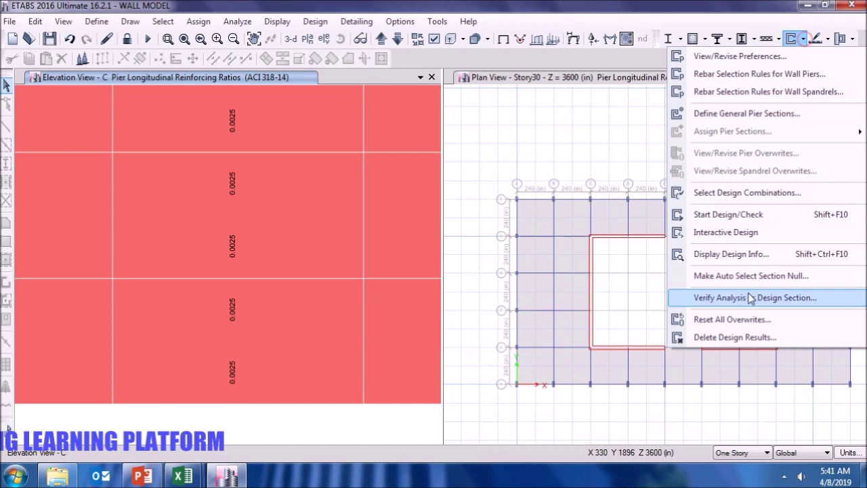
pyautogui.click(728, 254)
pyautogui.click(513, 227)
pyautogui.click(452, 238)
pyautogui.click(502, 283)
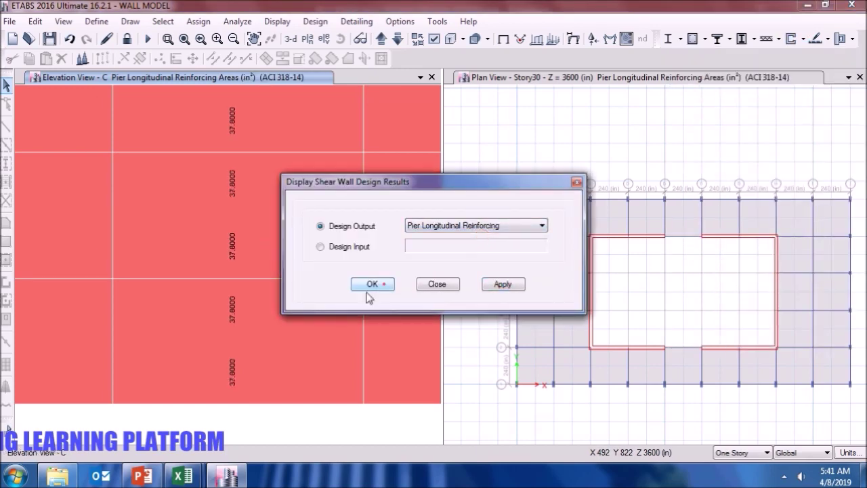
pyautogui.click(371, 283)
# Switch the model's display units to Metric SI Defaults.
pyautogui.click(850, 452)
pyautogui.click(794, 437)
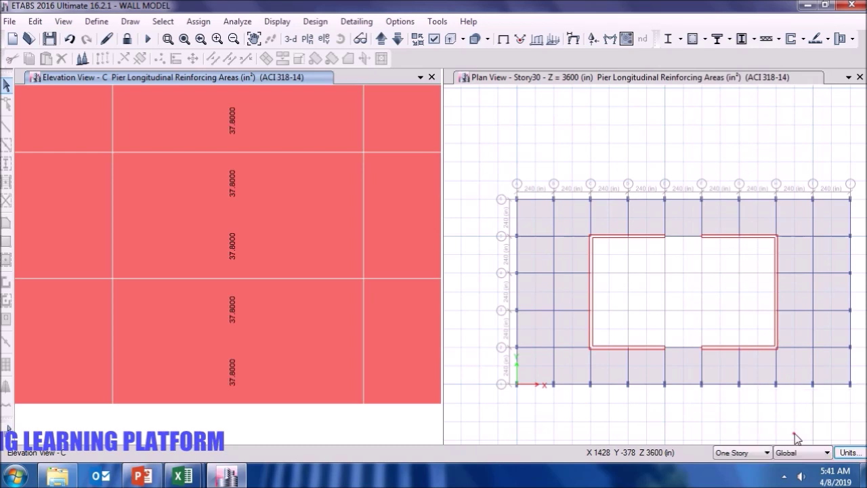
pyautogui.click(451, 172)
pyautogui.click(849, 452)
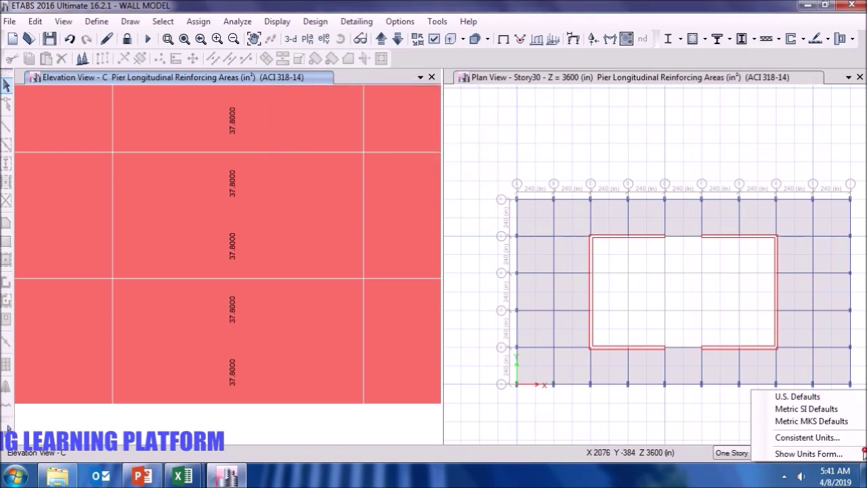
pyautogui.click(823, 410)
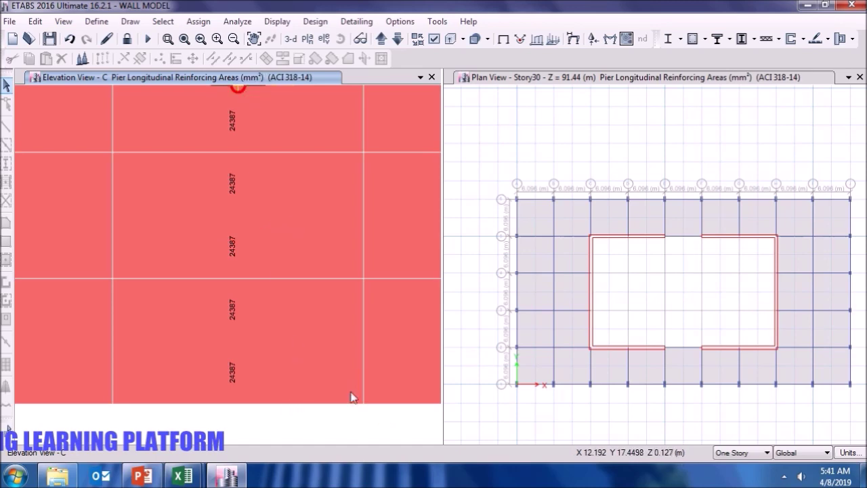
# Close the Story30 plan view and examine the pier longitudinal reinforcing areas at the lowest stories of elevation C.
pyautogui.click(859, 77)
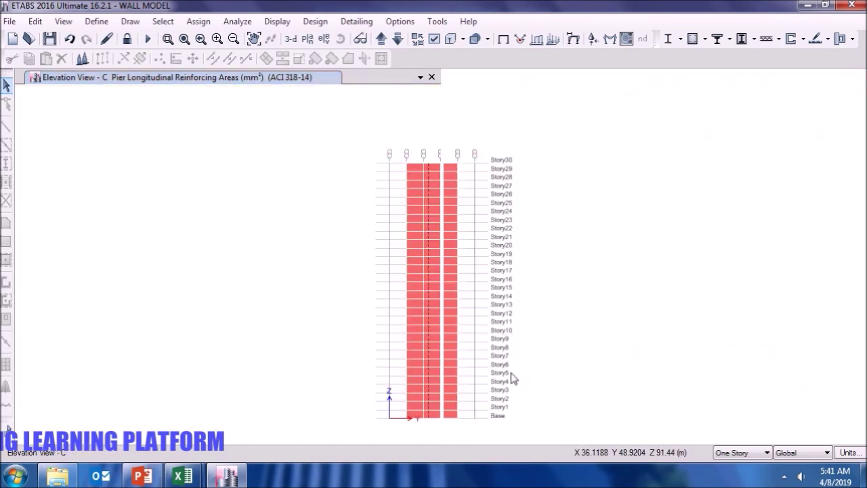
pyautogui.moveTo(420, 426); pyautogui.dragTo(431, 421, button='middle')
pyautogui.scroll(8, 429, 396)
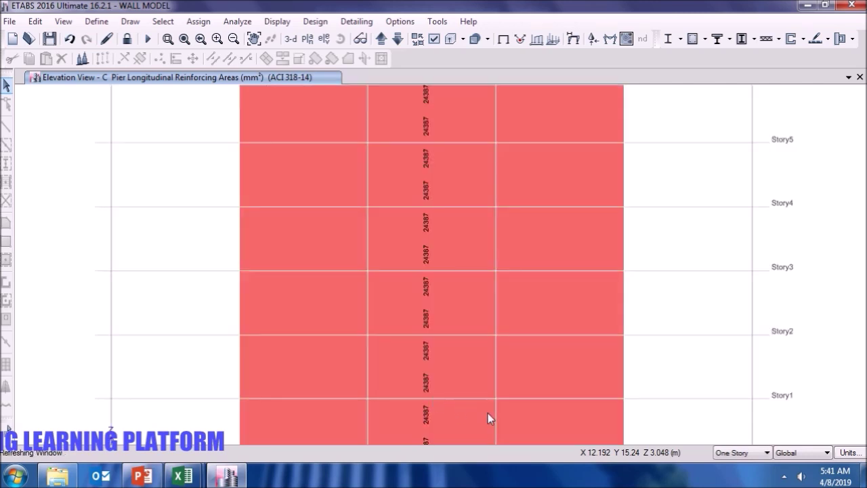
pyautogui.moveTo(487, 418); pyautogui.dragTo(494, 334, button='middle')
pyautogui.scroll(3, 422, 337)
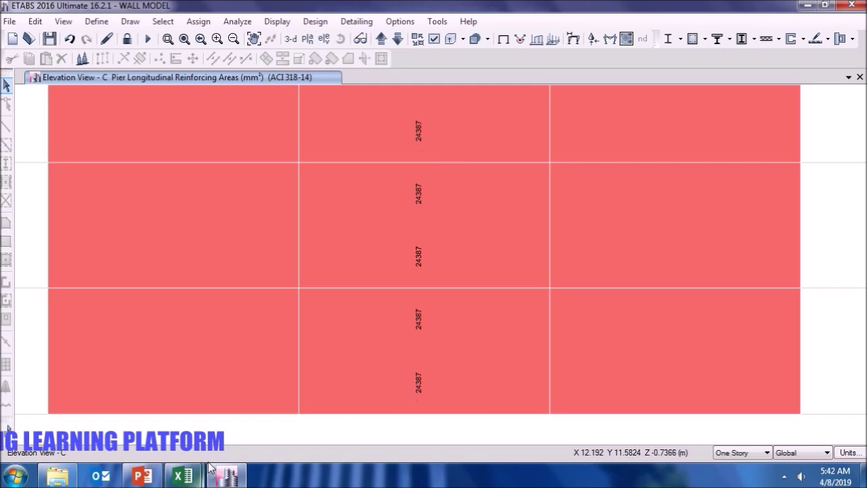
# Switch to the SHEAR WALL DESIGN workbook in Excel, set the wall thickness to 21 inch and collapse the ribbon.
pyautogui.moveTo(186, 474)
pyautogui.click(274, 376)
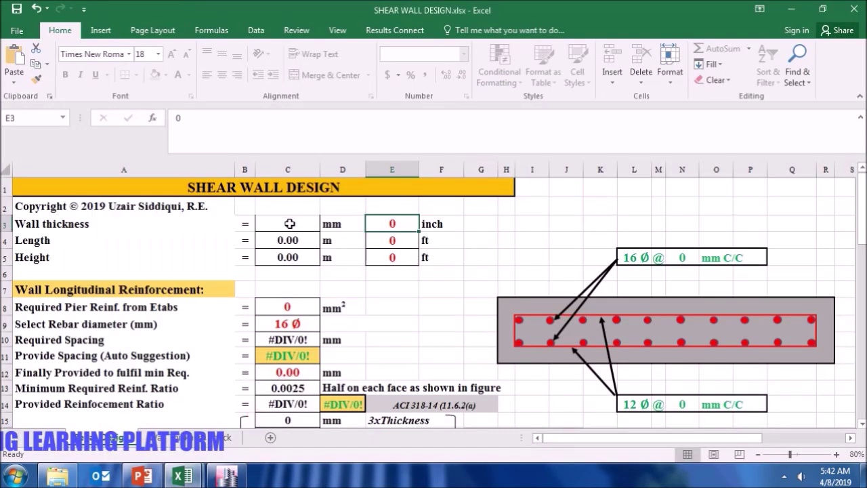
pyautogui.click(289, 223)
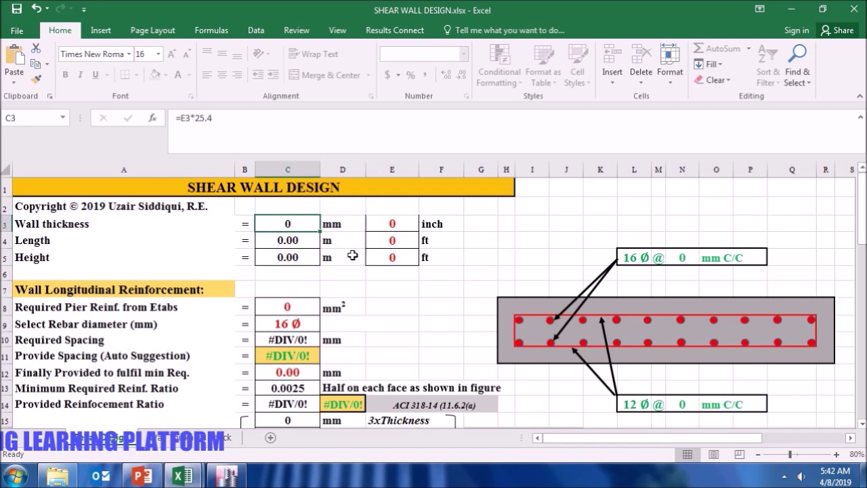
pyautogui.press('Right')
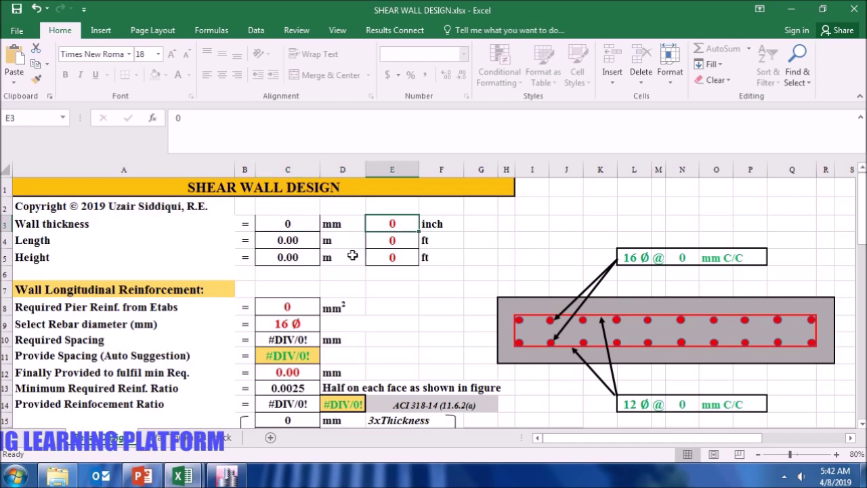
pyautogui.write('21')
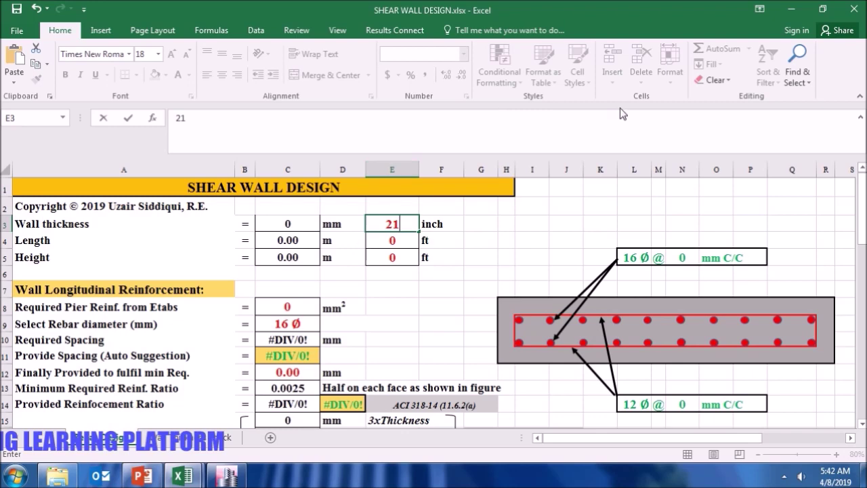
pyautogui.click(860, 117)
pyautogui.hotkey('ctrl', 'F1')
pyautogui.press('Return')
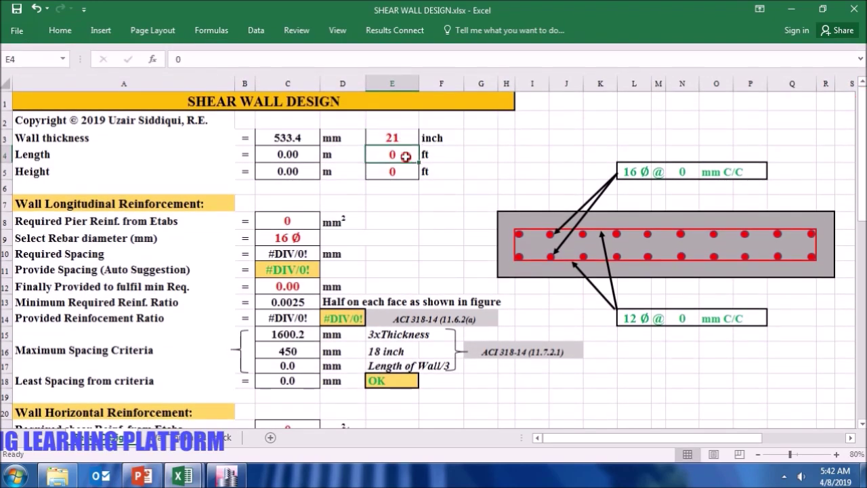
# Enter a wall length of 60 ft and a height of 10 ft in the sheet, checking the pier in ETABS.
pyautogui.write('60')
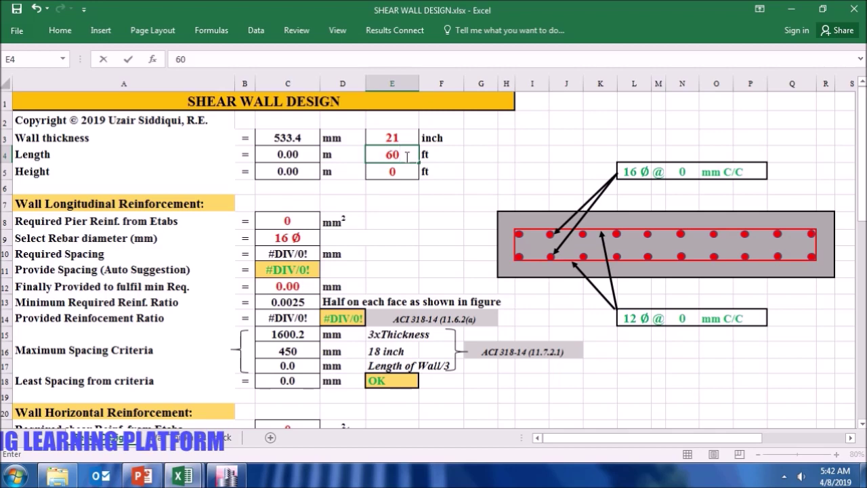
pyautogui.press('Return')
pyautogui.click(225, 476)
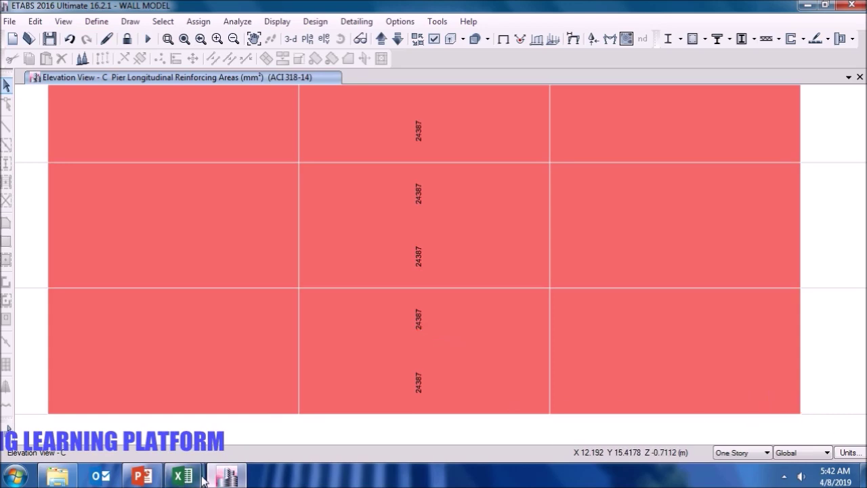
pyautogui.moveTo(196, 477)
pyautogui.click(277, 422)
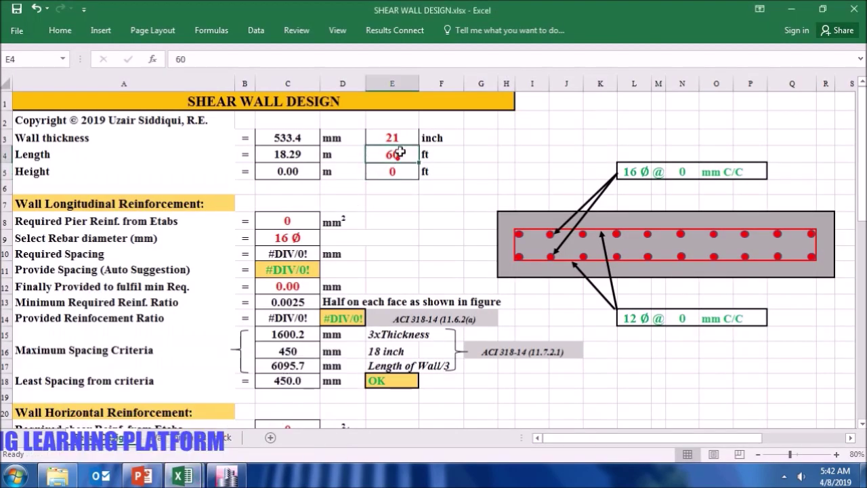
pyautogui.click(394, 170)
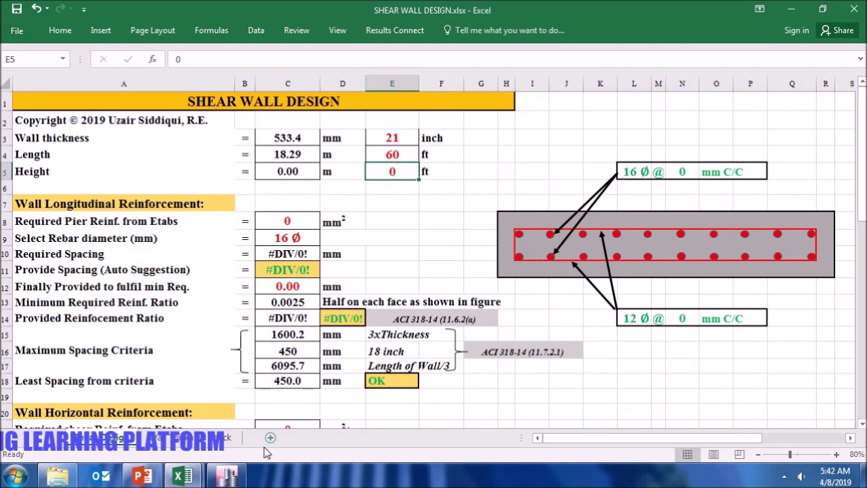
pyautogui.click(225, 476)
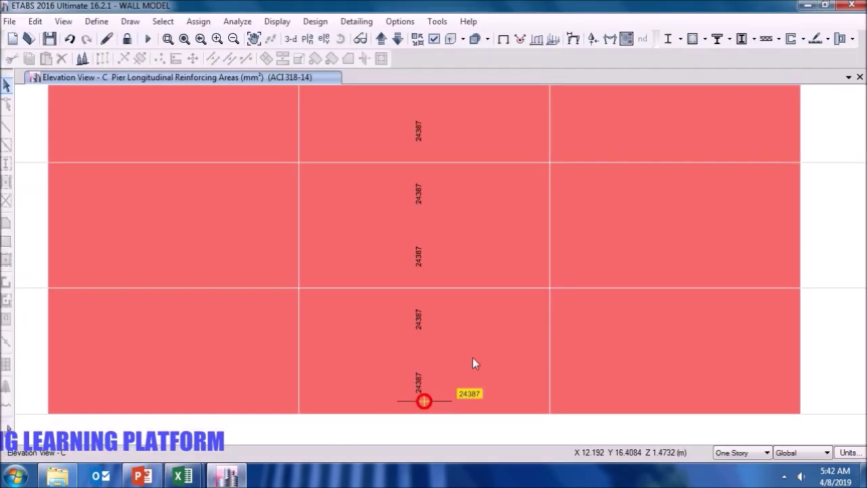
pyautogui.moveTo(183, 476)
pyautogui.click(288, 363)
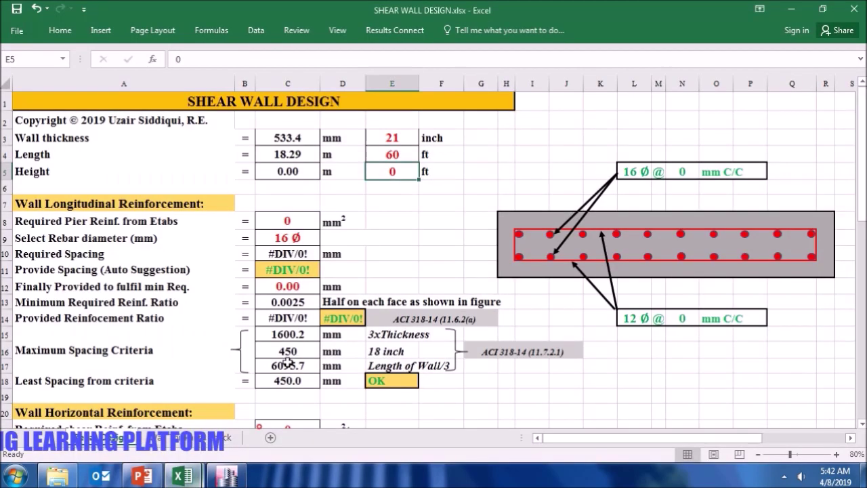
pyautogui.write('10')
pyautogui.press('Return')
# Read the base pier's longitudinal area in ETABS and enter 24387 mm² as the required pier reinforcement in the Excel sheet.
pyautogui.press('Down')
pyautogui.press('Down')
pyautogui.press('Left')
pyautogui.press('Left')
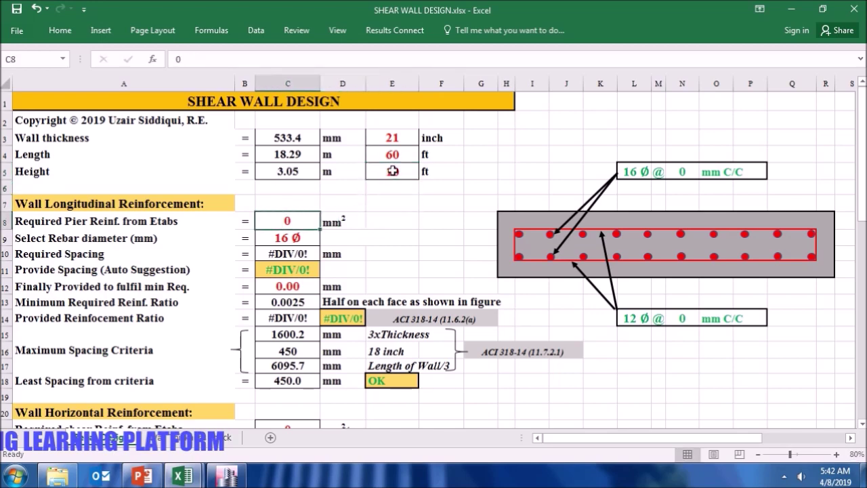
pyautogui.click(225, 476)
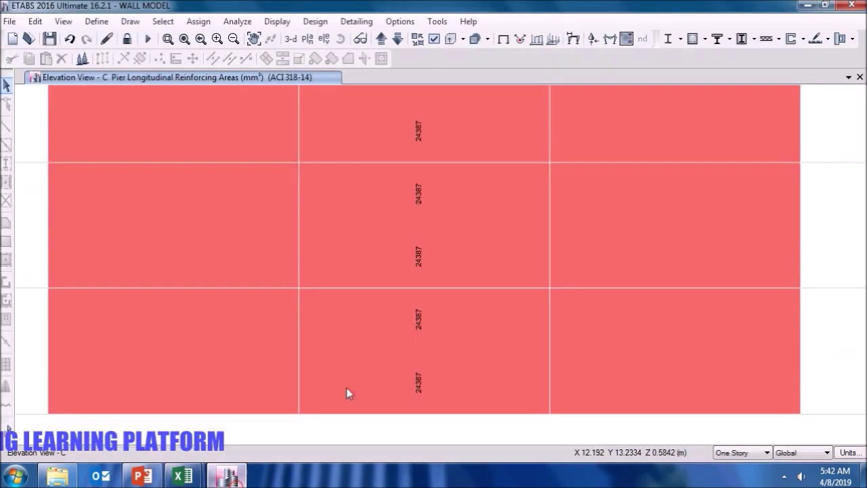
pyautogui.click(183, 476)
pyautogui.write('24387')
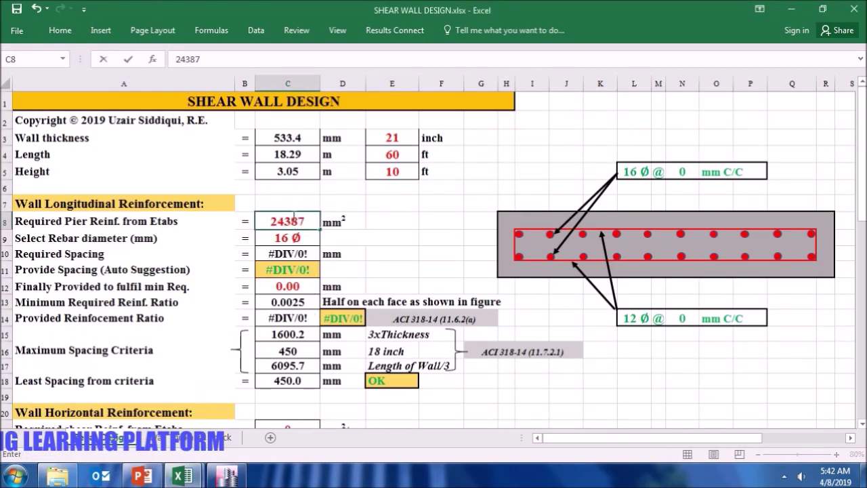
pyautogui.press('Return')
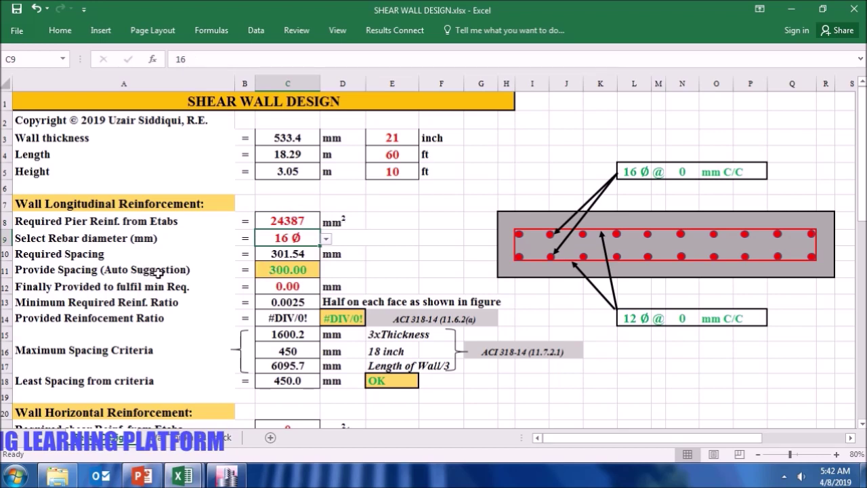
# Set the finally provided longitudinal bar spacing to 300 mm, keeping the 16 mm rebar diameter.
pyautogui.click(286, 269)
pyautogui.click(296, 287)
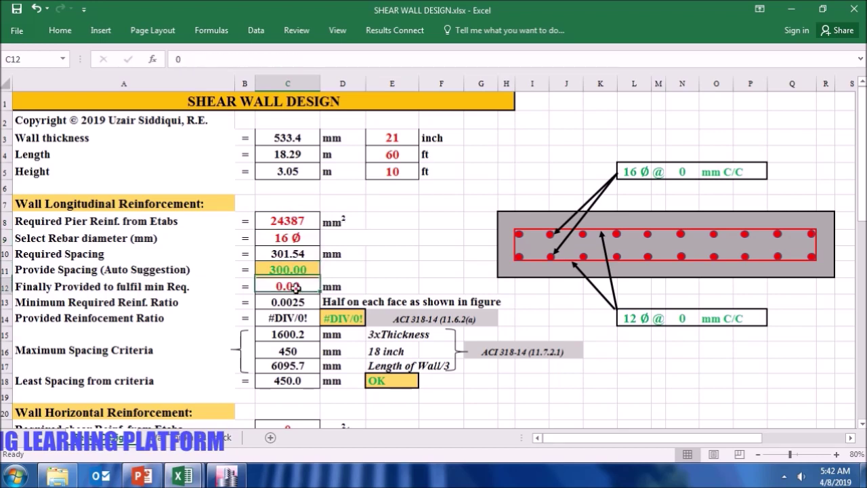
pyautogui.click(319, 239)
pyautogui.click(309, 288)
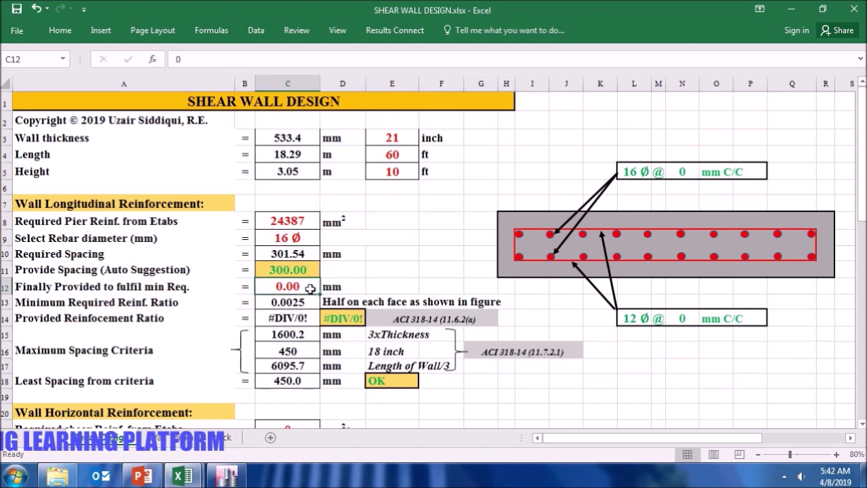
pyautogui.write('300')
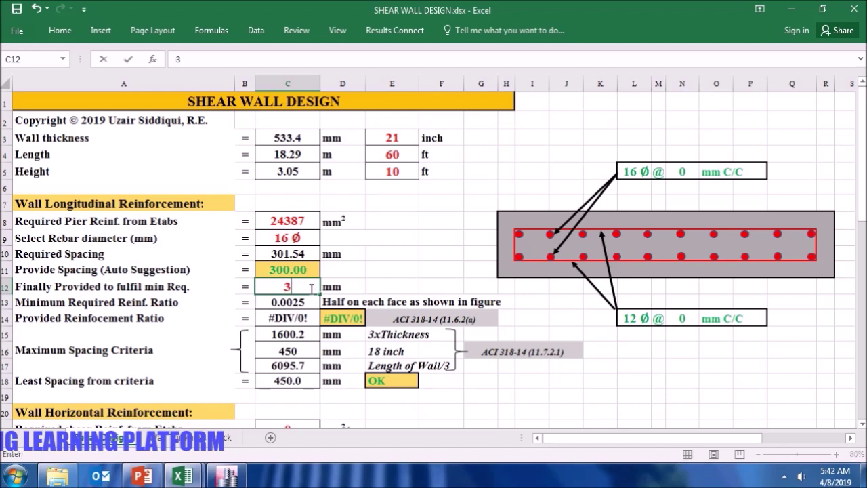
pyautogui.press('Return')
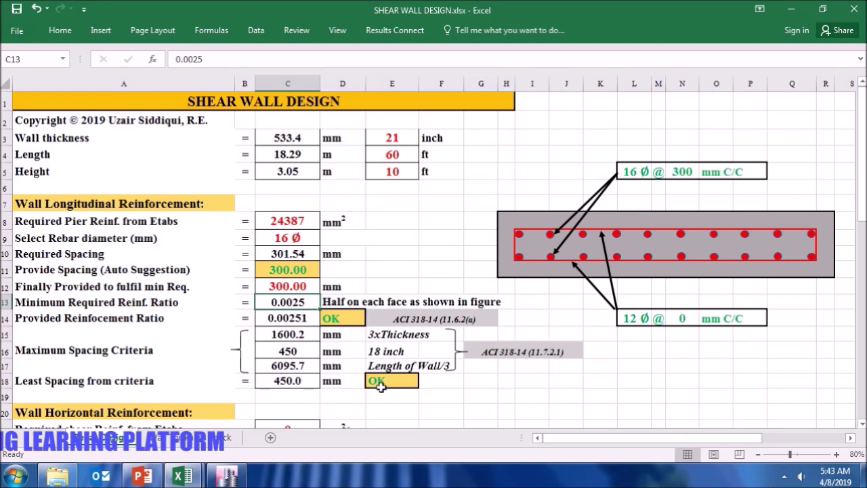
# Check the provided longitudinal reinforcement ratio and spacing criteria, then select the required shear reinforcement cell under Wall Horizontal Reinforcement.
pyautogui.scroll(-2, 381, 385)
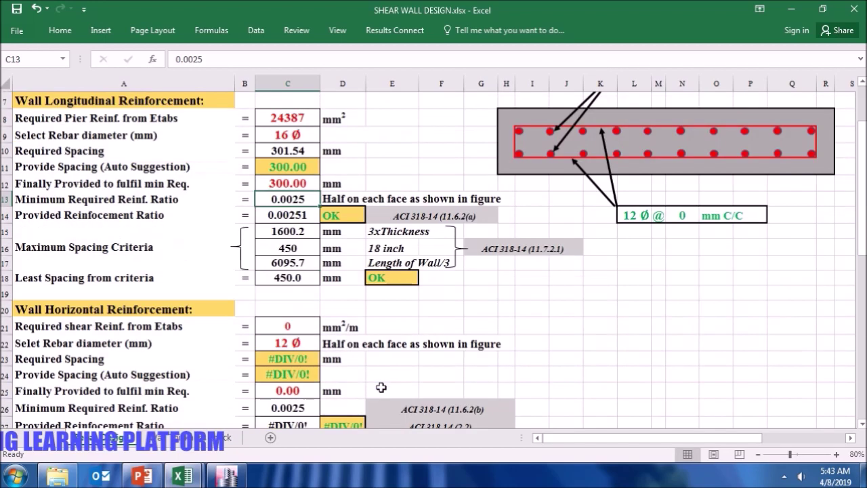
pyautogui.click(270, 216)
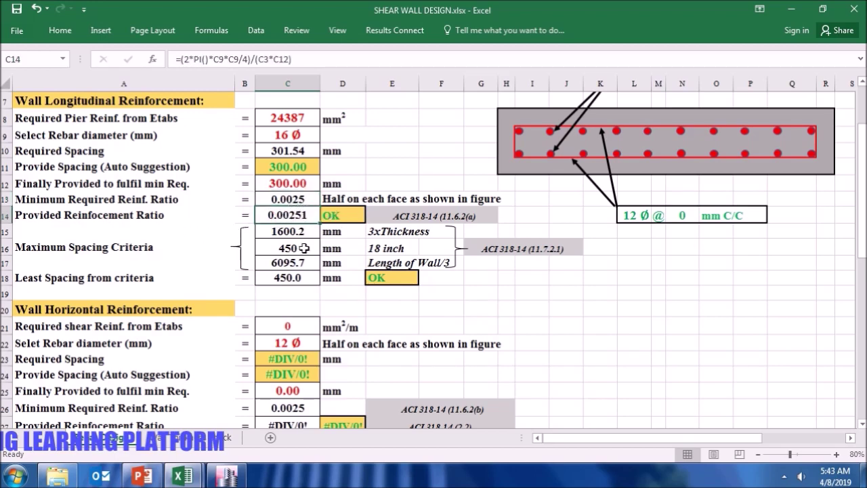
pyautogui.scroll(-3, 298, 331)
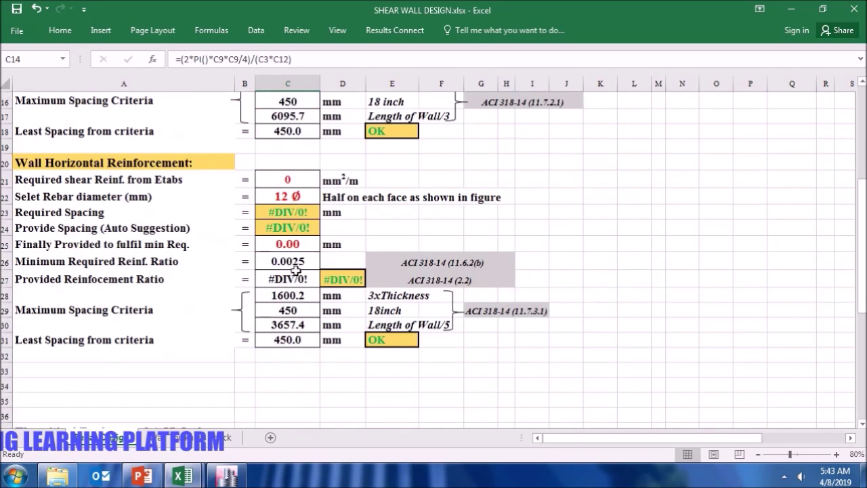
pyautogui.click(300, 180)
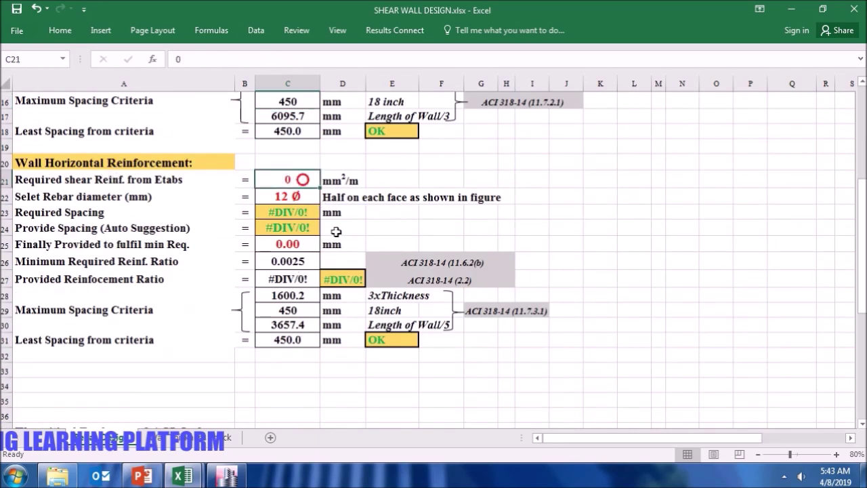
# Switch to ETABS and show the Pier Shear Reinforcing design output in the elevation C view.
pyautogui.click(226, 476)
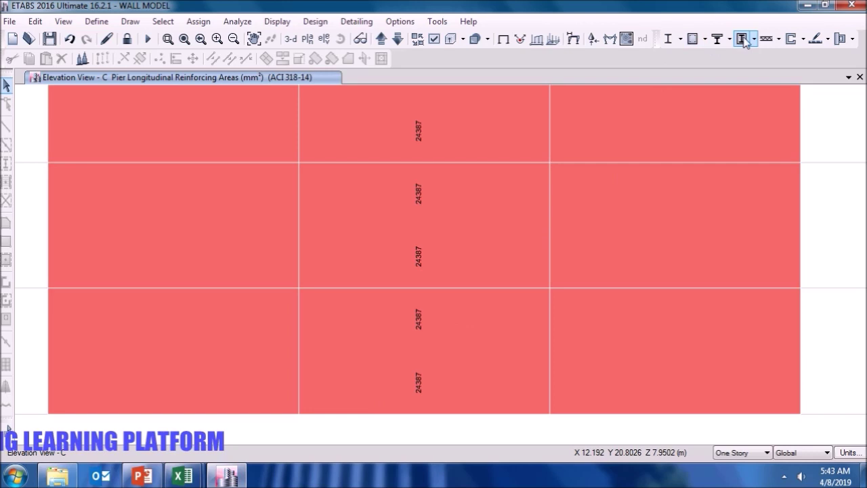
pyautogui.click(803, 38)
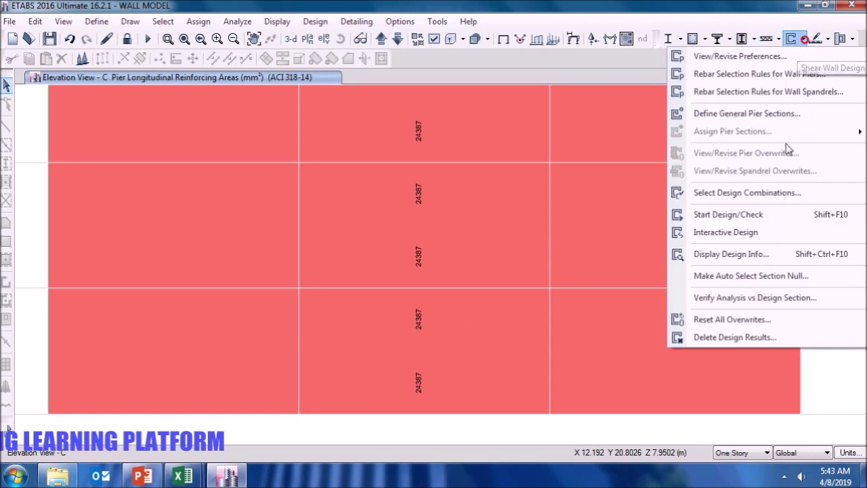
pyautogui.click(758, 261)
pyautogui.click(519, 229)
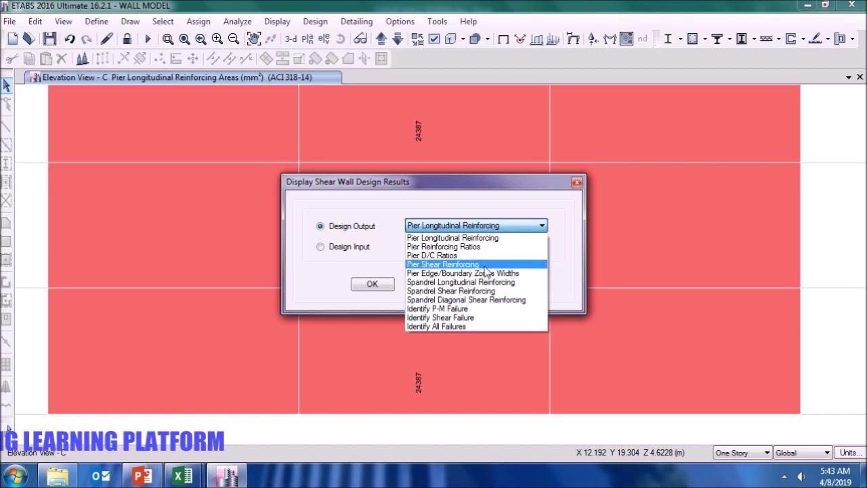
pyautogui.click(486, 264)
pyautogui.click(499, 286)
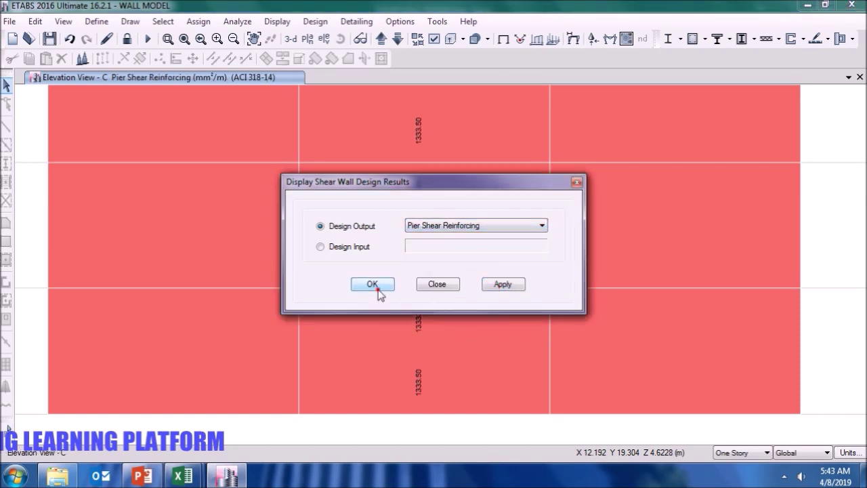
pyautogui.click(377, 290)
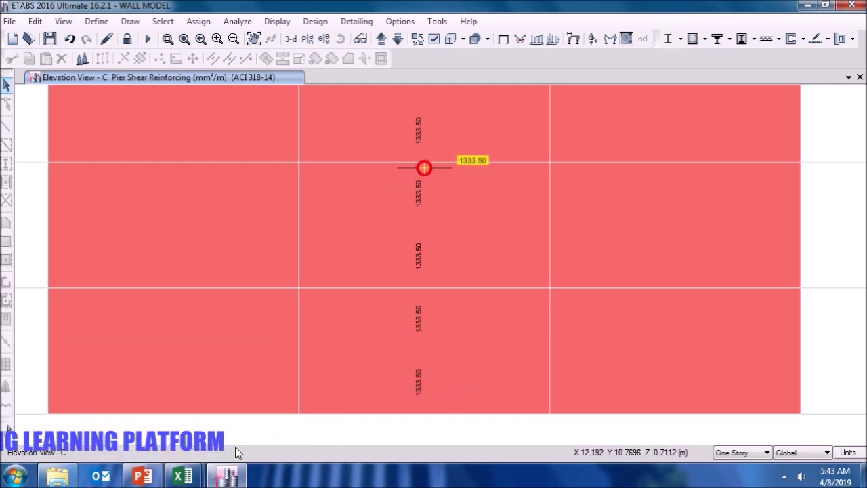
# Switch to the Excel shear wall sheet and enter ETABS's 1333.5 mm²/m as the required shear reinforcement, rechecking it against the elevation view.
pyautogui.moveTo(184, 478)
pyautogui.click(251, 427)
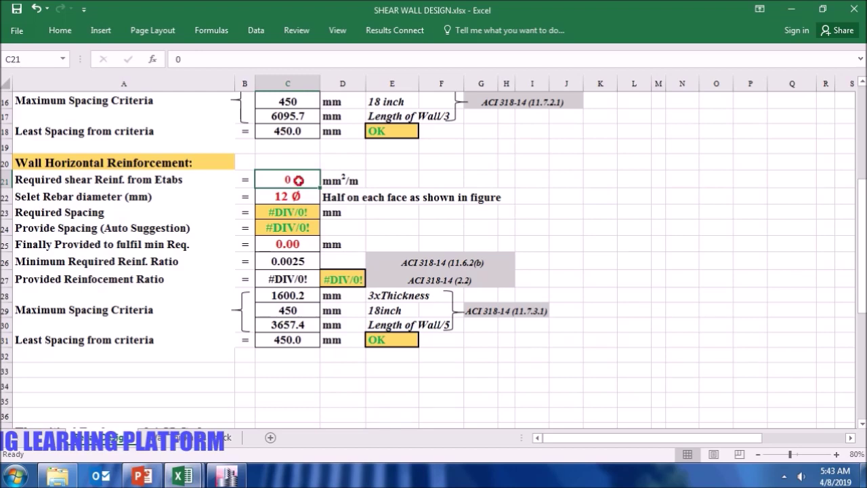
pyautogui.write('1333.5')
pyautogui.click(226, 476)
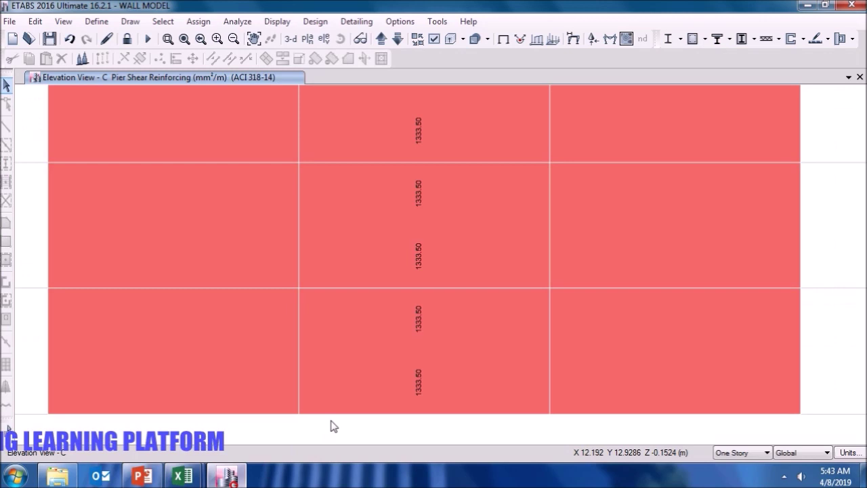
pyautogui.moveTo(183, 476)
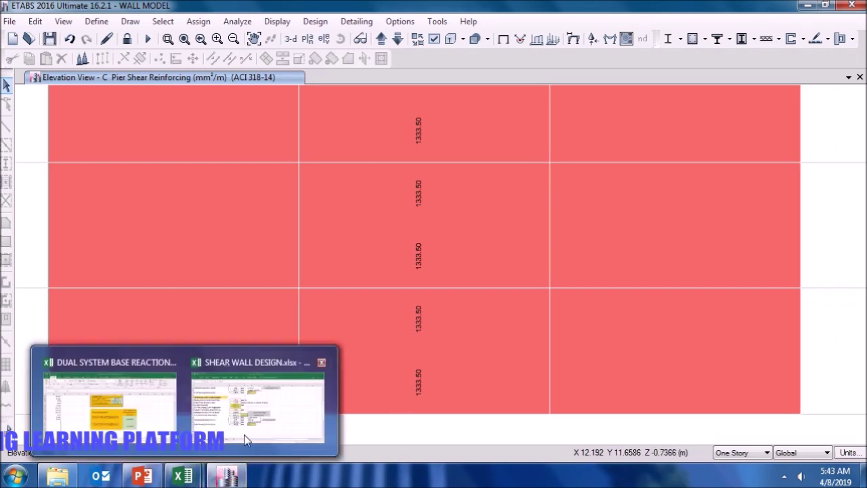
pyautogui.click(259, 400)
pyautogui.press('Return')
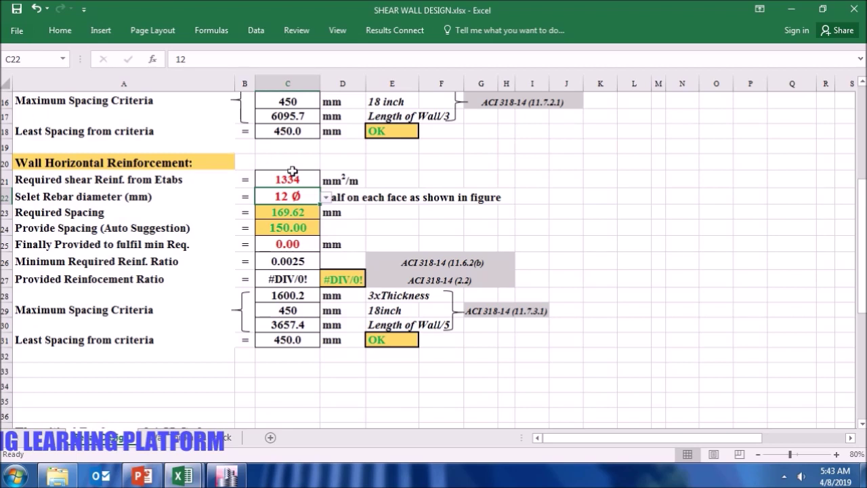
# Set the horizontal rebar diameter to 16 mm and the finally provided spacing to 300 mm, then review the wall section figure's call-outs.
pyautogui.click(327, 197)
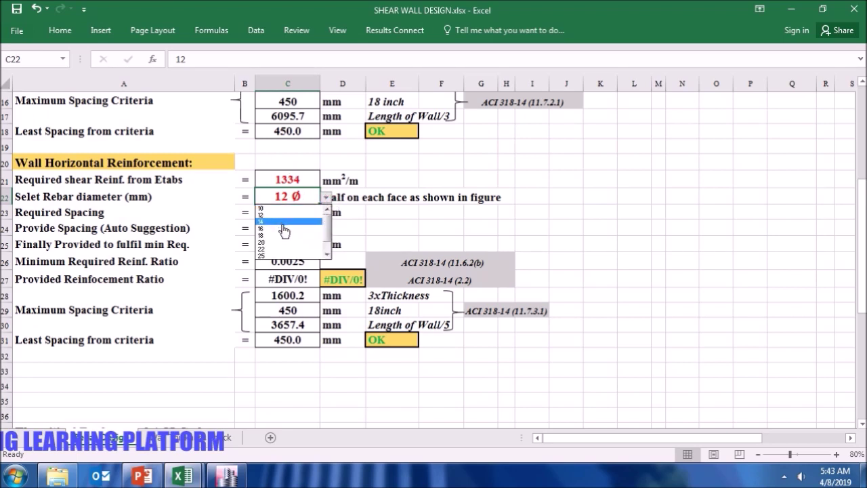
pyautogui.click(284, 228)
pyautogui.click(302, 245)
pyautogui.write('3000')
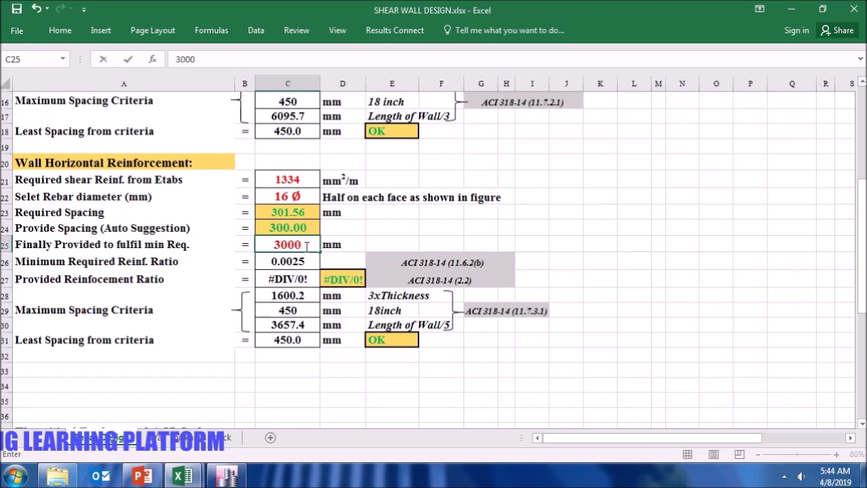
pyautogui.press('BackSpace')
pyautogui.press('Return')
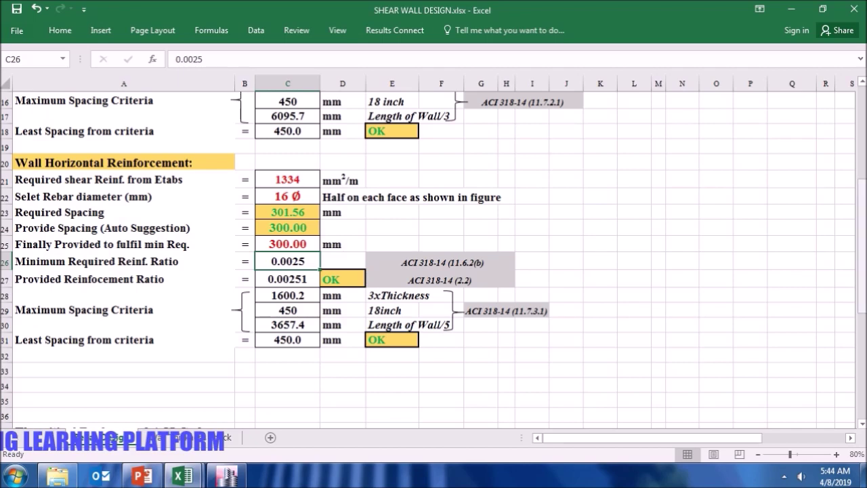
pyautogui.scroll(4, 860, 203)
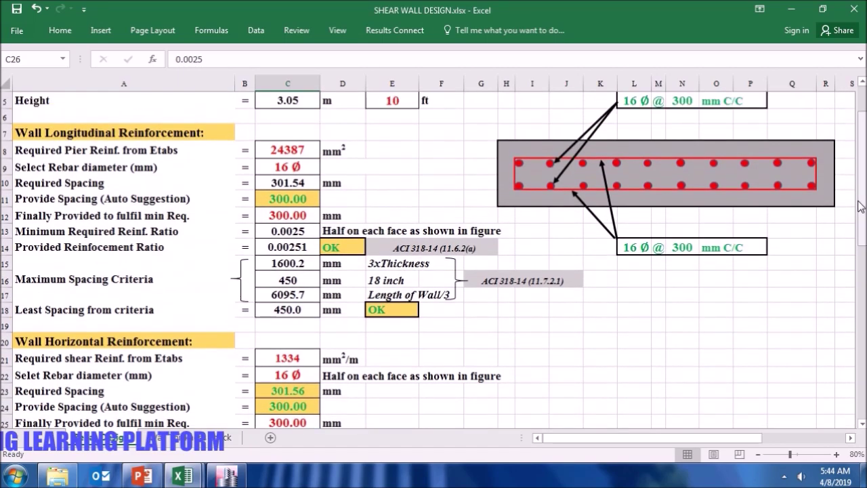
pyautogui.scroll(1, 860, 203)
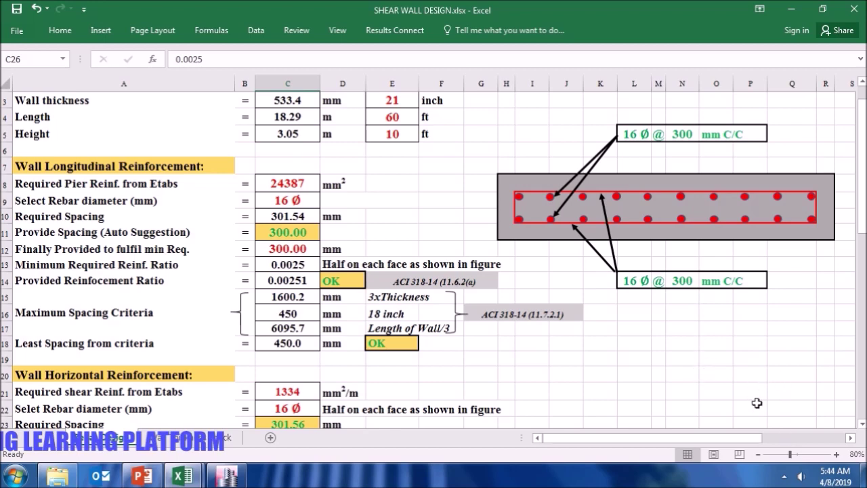
pyautogui.click(784, 475)
pyautogui.rightClick(762, 384)
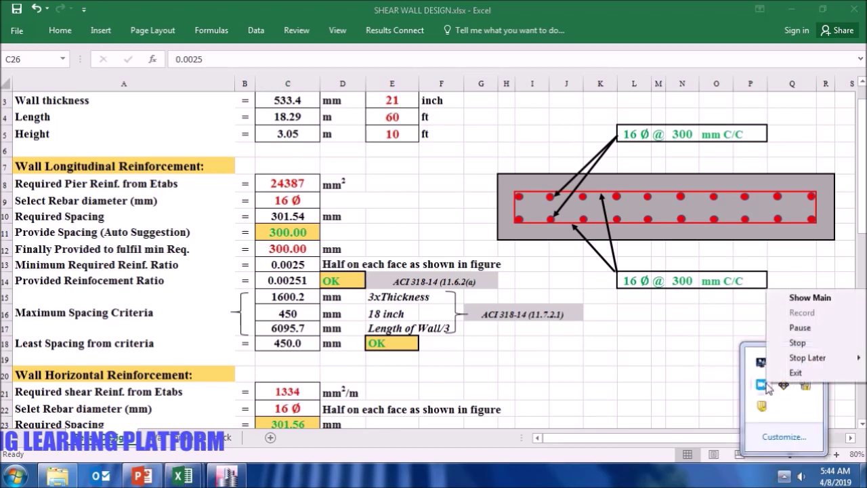
pyautogui.click(800, 327)
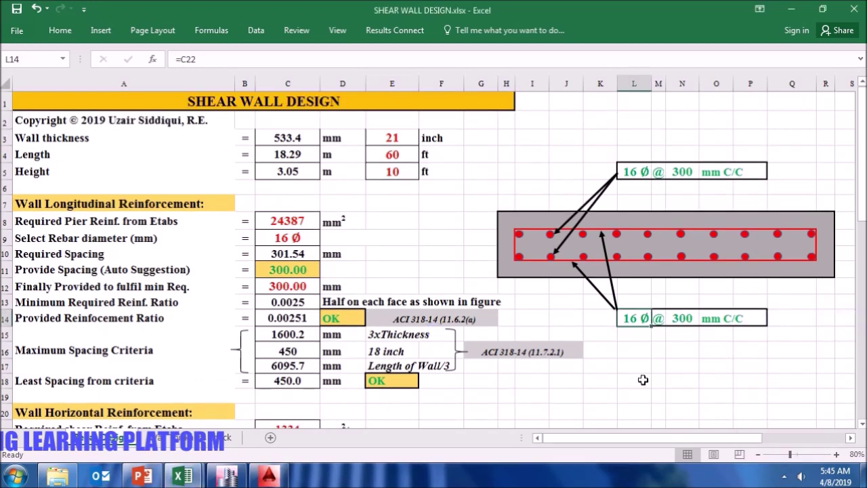
pyautogui.click(643, 380)
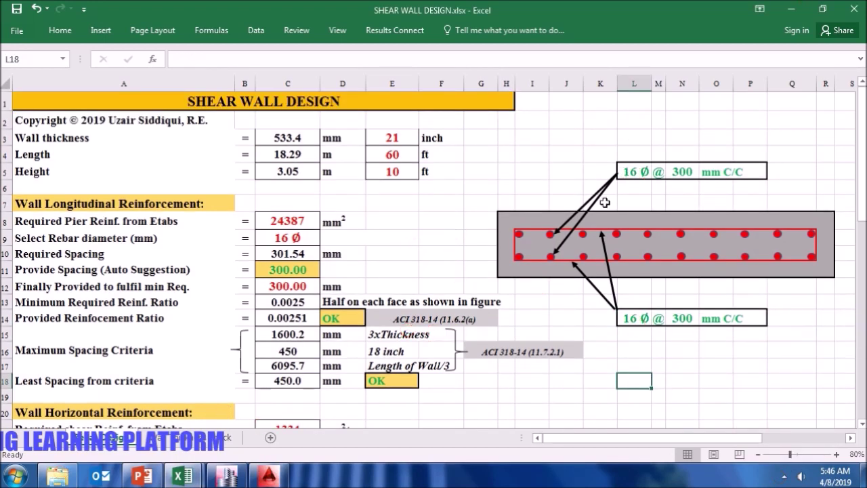
# Switch to the AutoCAD reinforcement drawing and complete Shear Wall 5's main reinforcement label as "ø16@300 mm C/C MAIN REINFORCEMENT".
pyautogui.click(269, 475)
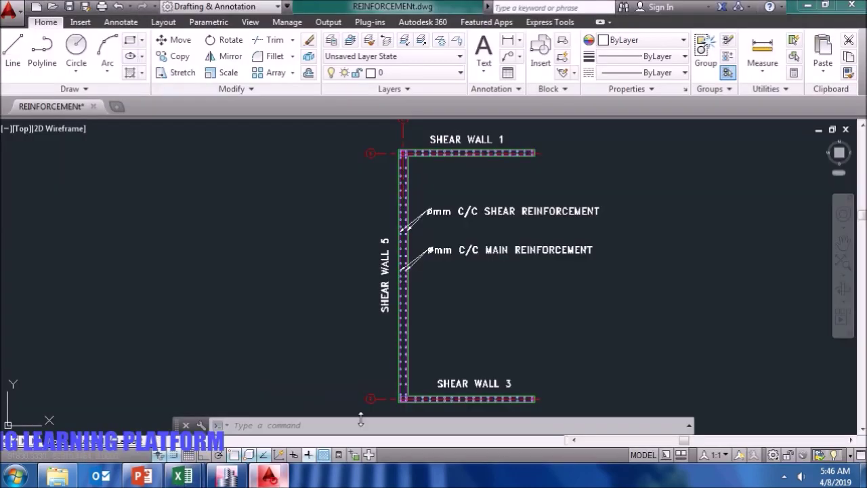
pyautogui.scroll(5, 431, 251)
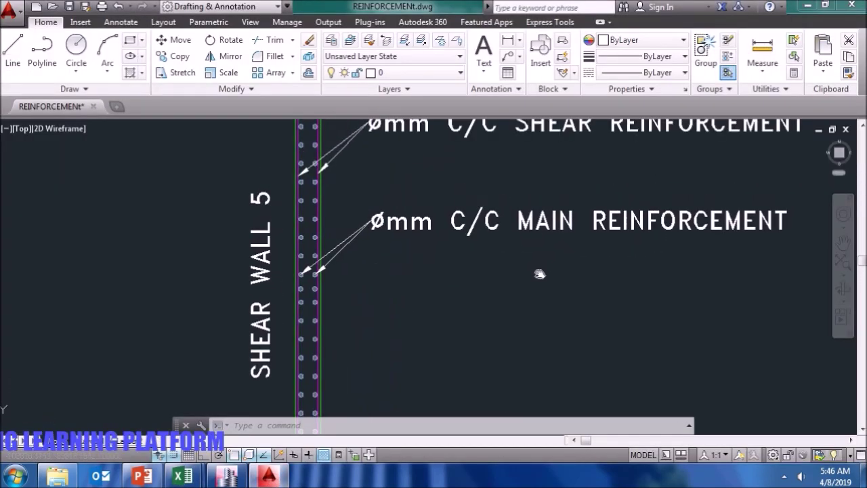
pyautogui.click(372, 237)
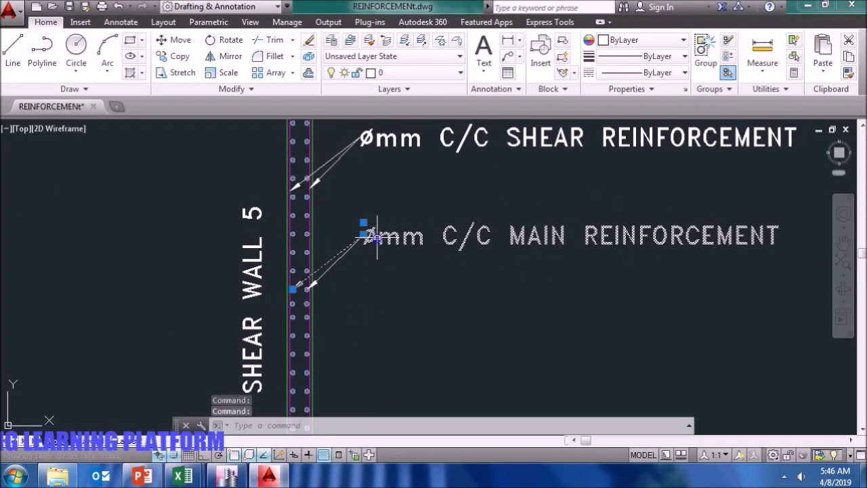
pyautogui.click(376, 237)
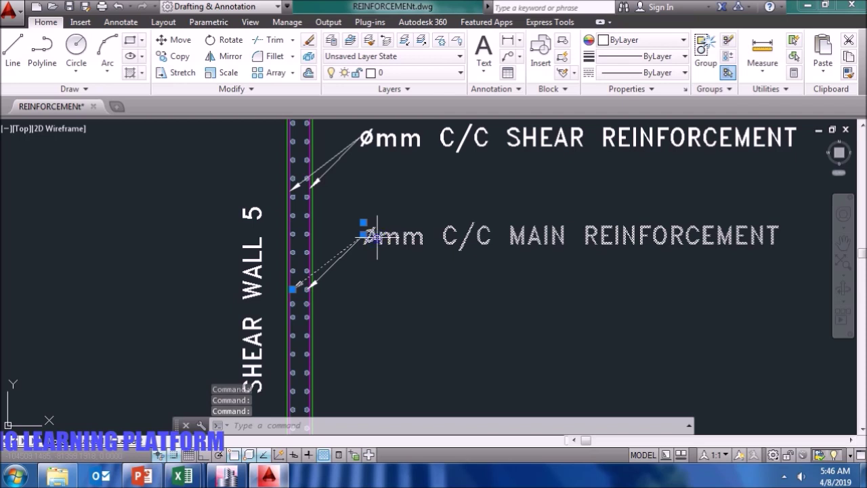
pyautogui.doubleClick(376, 237)
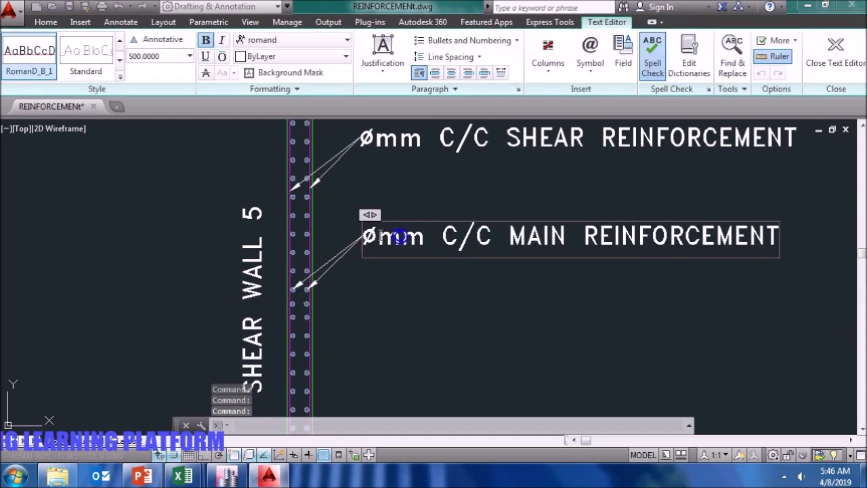
pyautogui.write('16')
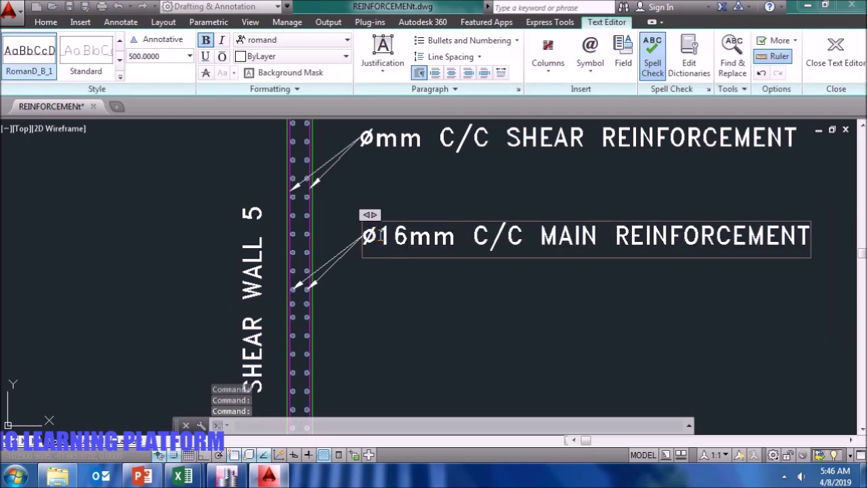
pyautogui.write('@3')
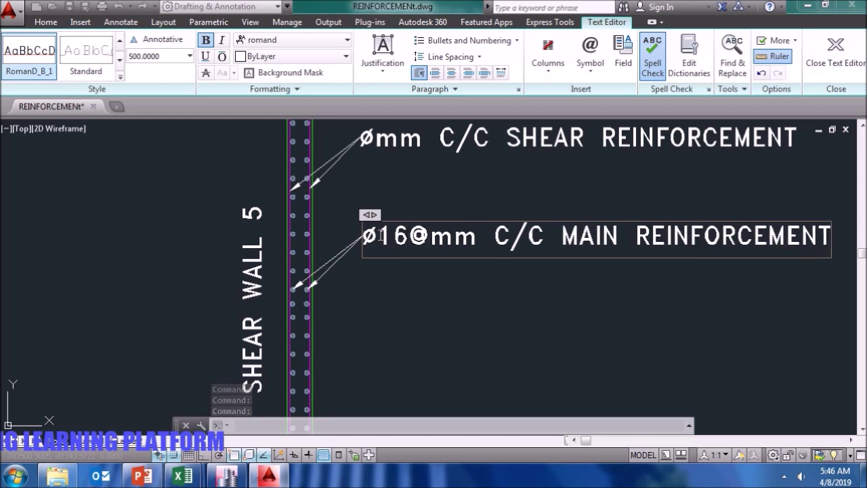
pyautogui.write('00')
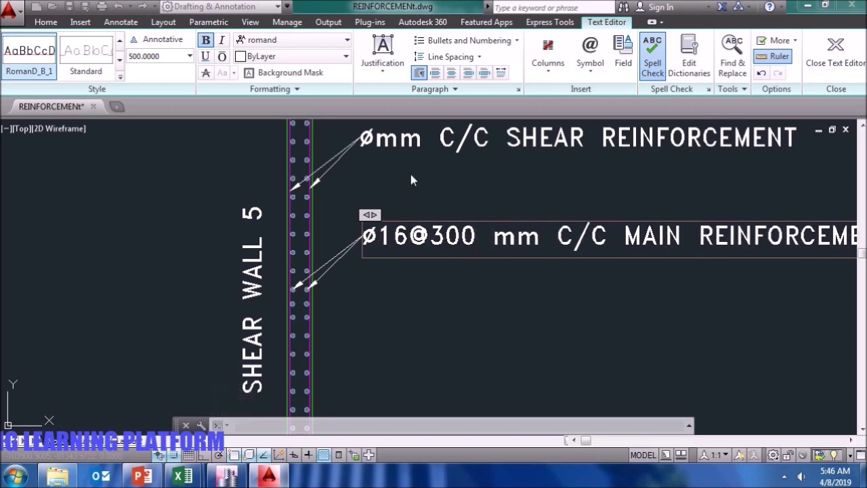
pyautogui.click(463, 195)
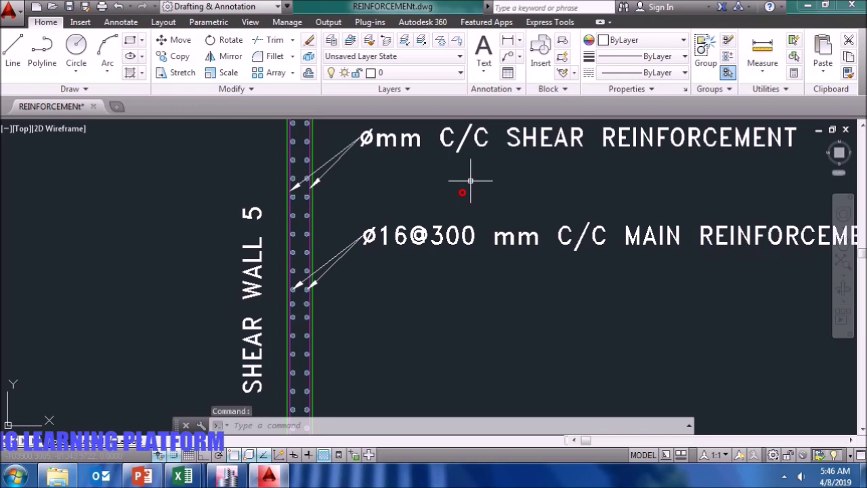
# Check the Excel rebar call-outs, then complete Shear Wall 5's shear label in AutoCAD as "ø16@300 mm C/C SHEAR REINFORCEMENT".
pyautogui.moveTo(191, 478)
pyautogui.click(262, 416)
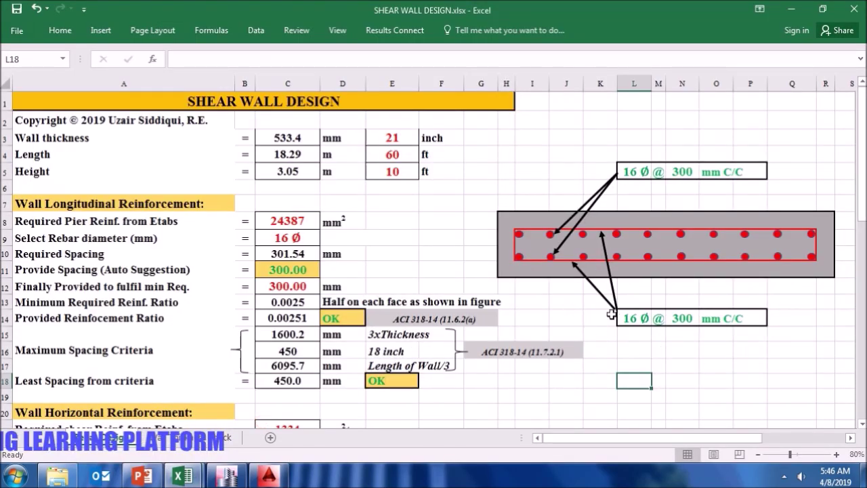
pyautogui.click(271, 476)
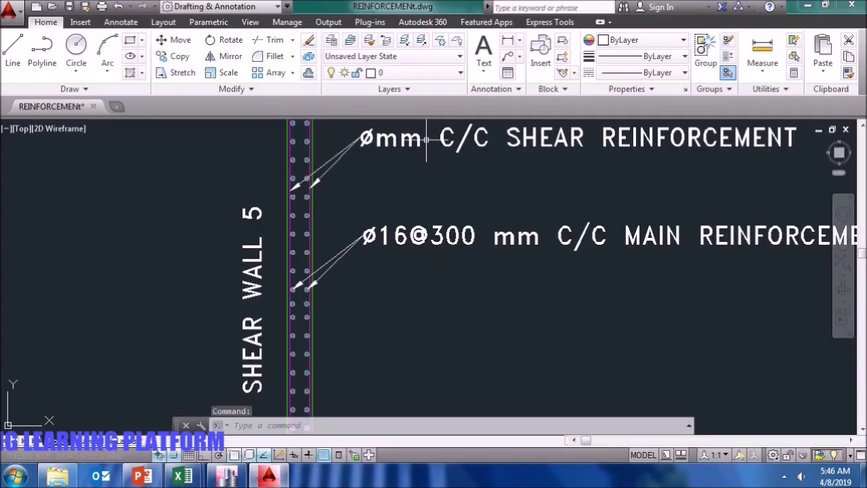
pyautogui.moveTo(426, 139); pyautogui.dragTo(427, 191, button='middle')
pyautogui.doubleClick(409, 189)
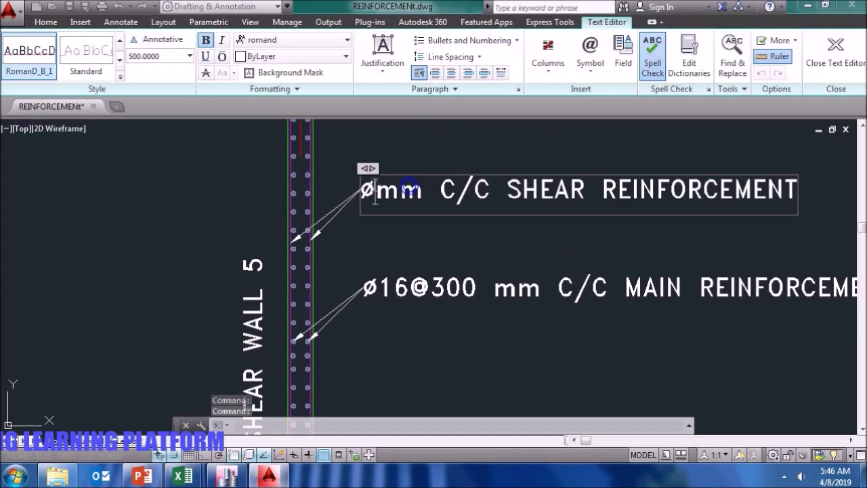
pyautogui.write('16')
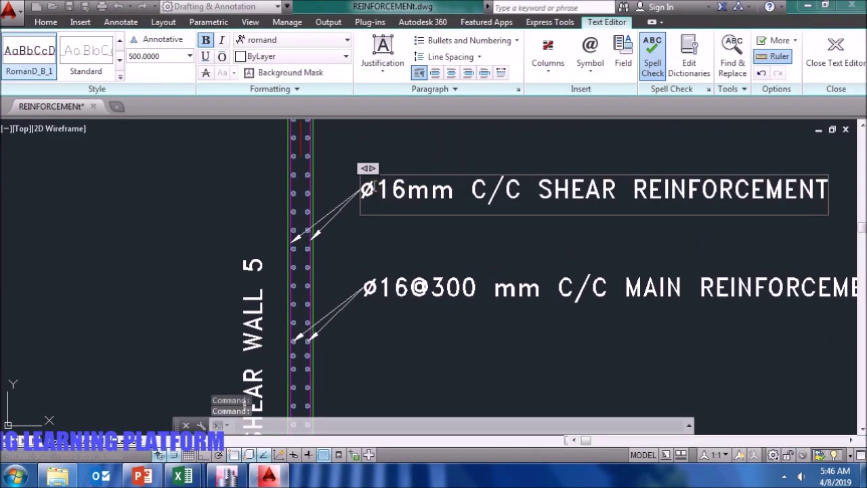
pyautogui.write('@')
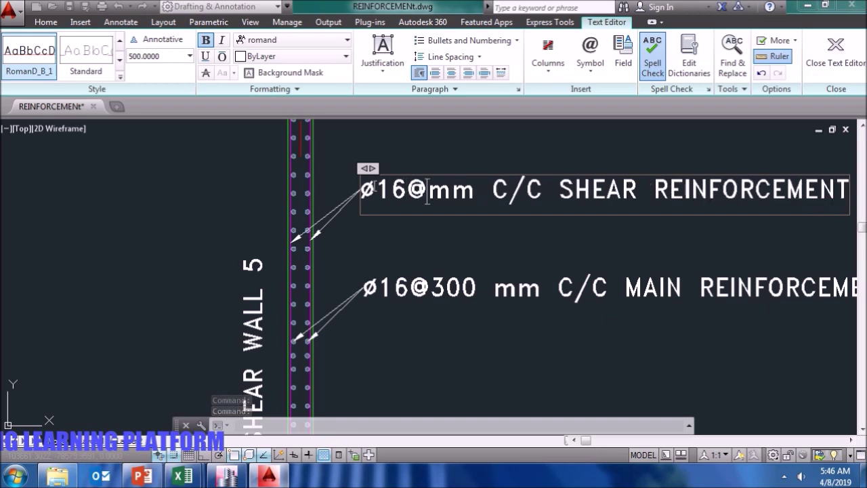
pyautogui.write('300')
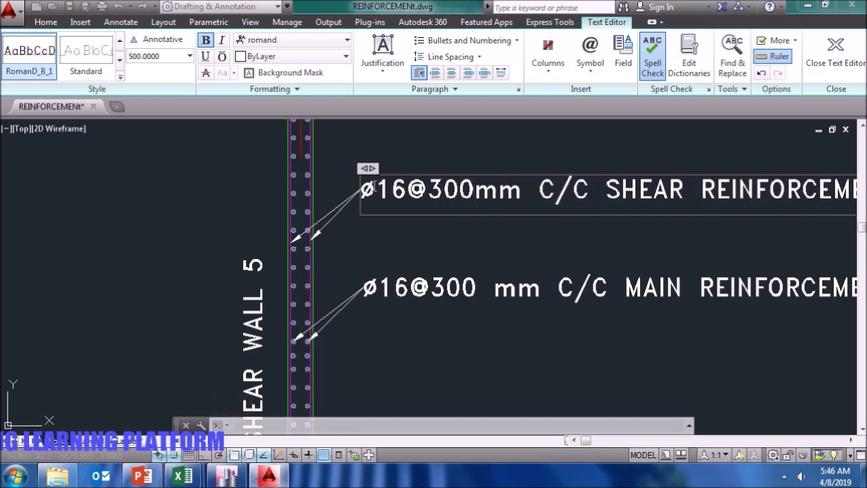
pyautogui.click(532, 171)
pyautogui.scroll(-6, 478, 237)
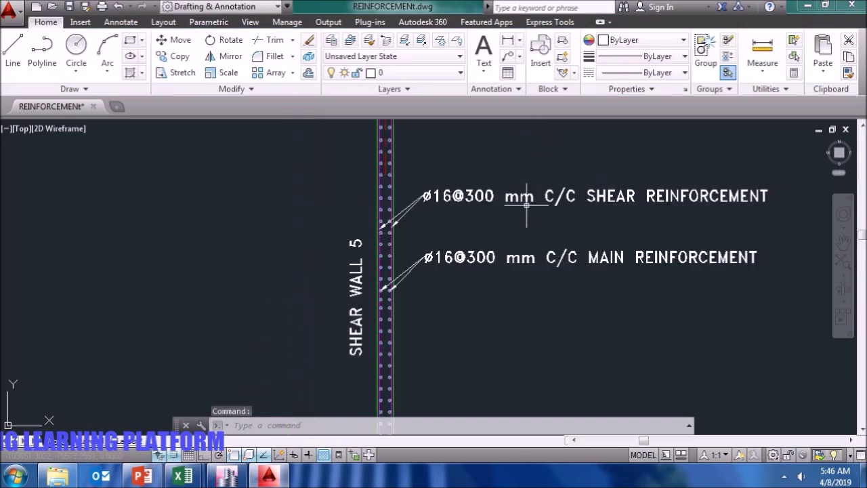
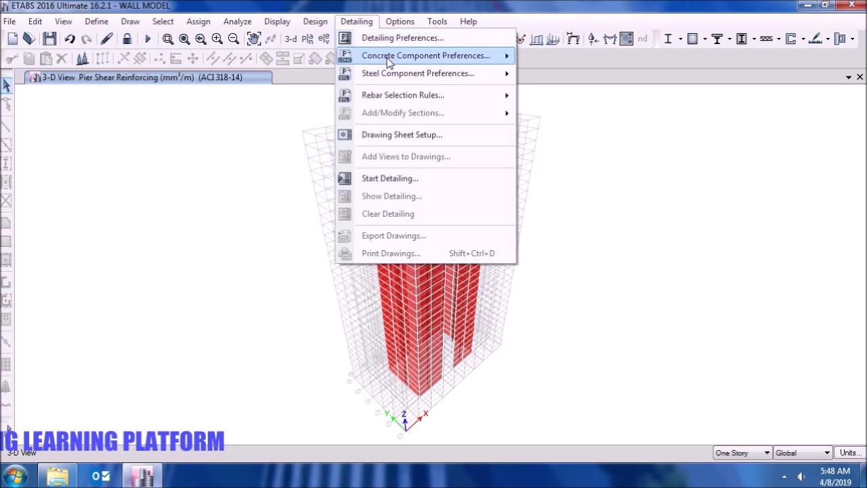
# Review and accept the general detailing preferences and the concrete detailing preferences for walls, keeping their current settings.
pyautogui.click(390, 39)
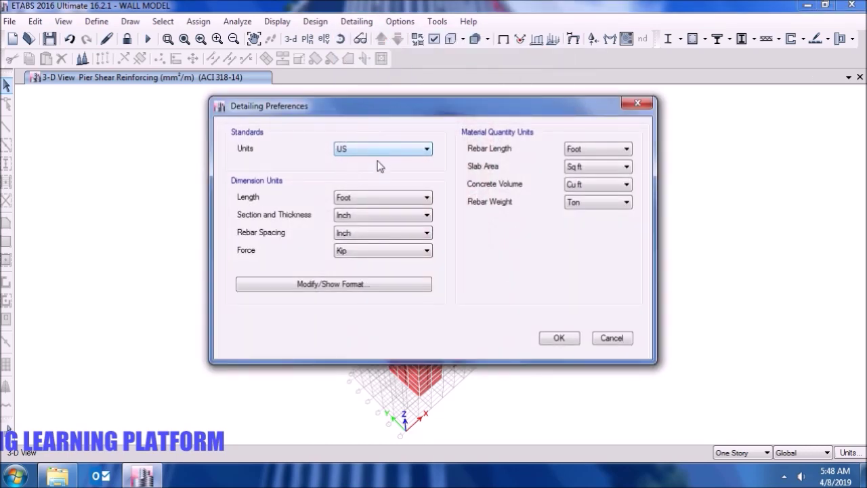
pyautogui.click(558, 338)
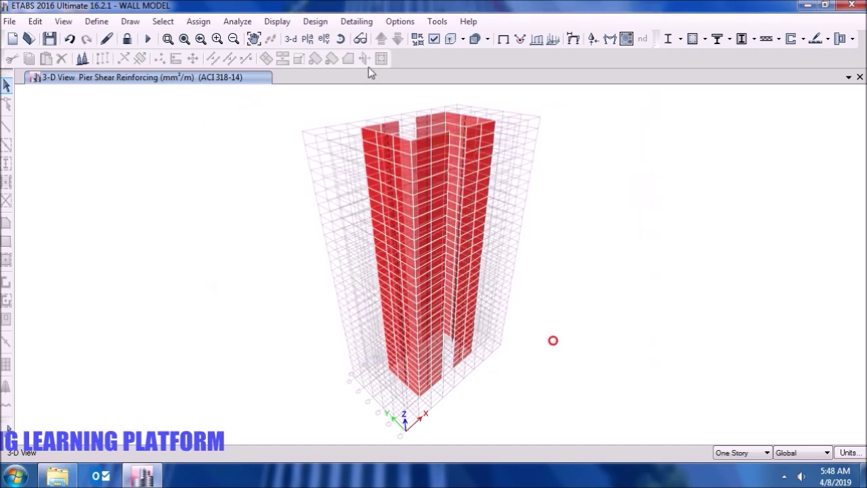
pyautogui.click(356, 21)
pyautogui.moveTo(369, 59)
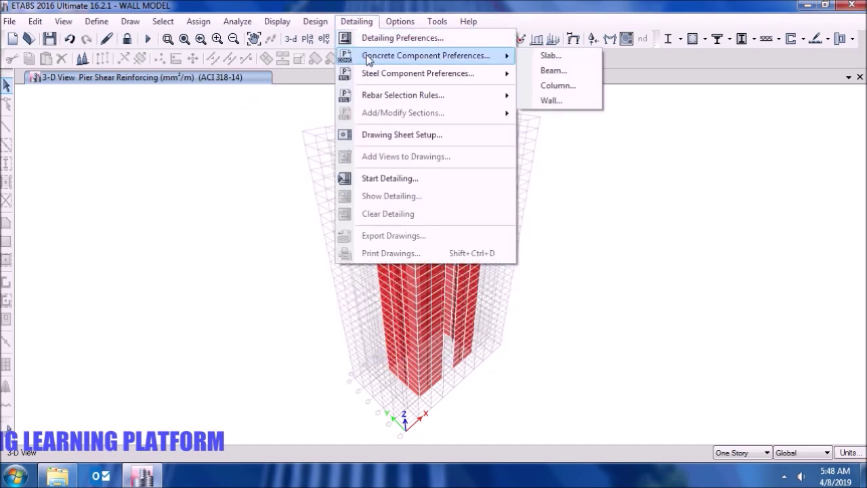
pyautogui.click(566, 103)
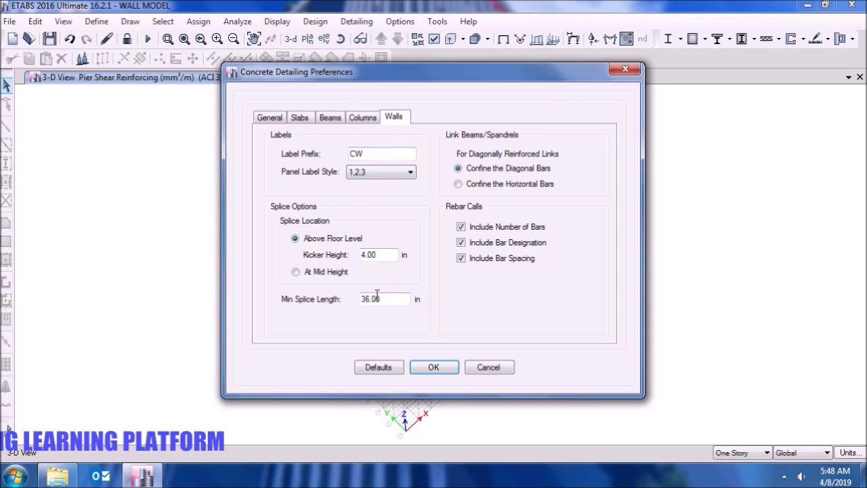
pyautogui.click(434, 367)
# In the pier rebar selection rules, set the smallest, largest, corner/joint and middle sizes of the unconfined-zone vertical bars to #5.
pyautogui.click(357, 21)
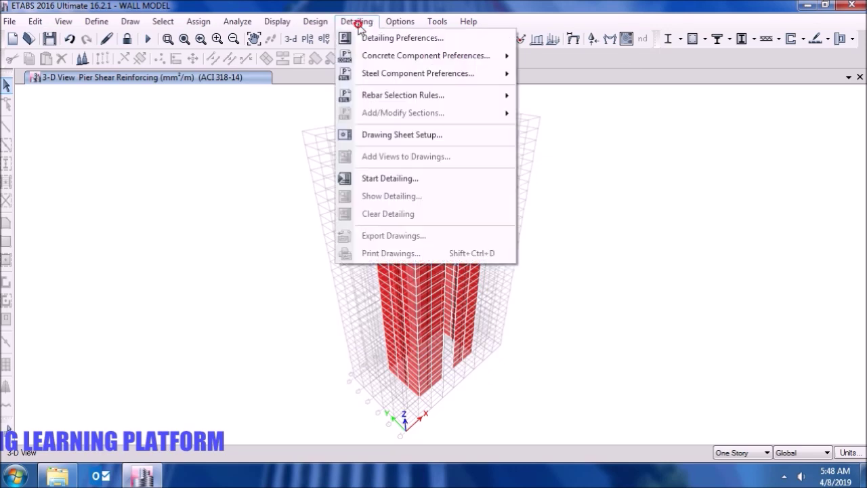
pyautogui.moveTo(403, 94)
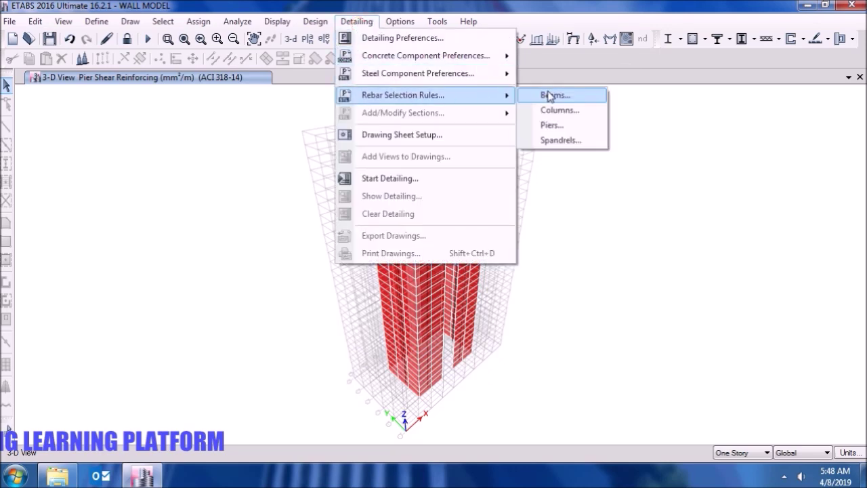
pyautogui.click(556, 125)
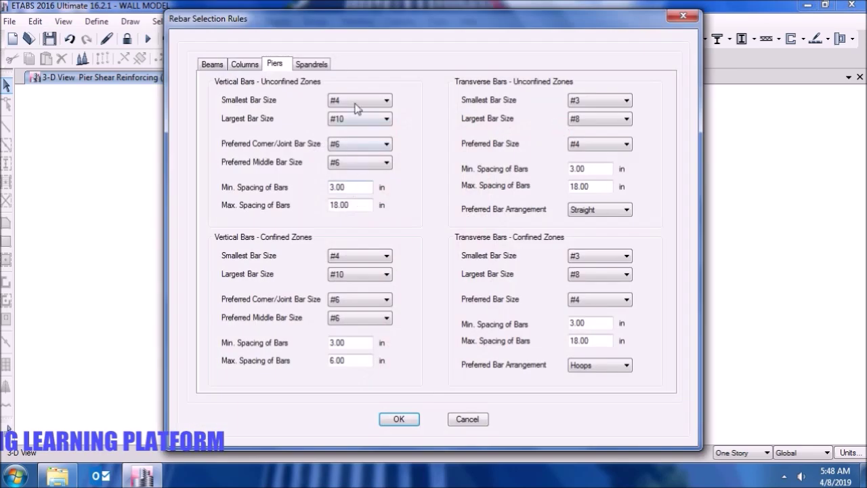
pyautogui.click(355, 100)
pyautogui.click(361, 140)
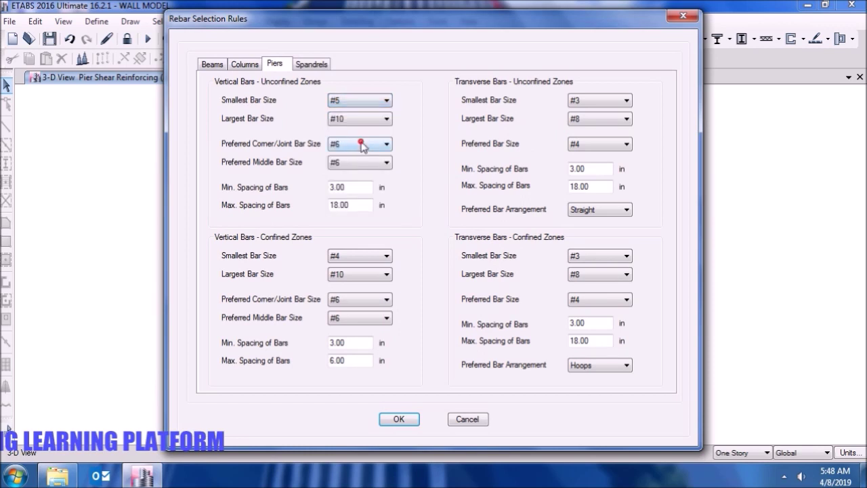
pyautogui.click(368, 119)
pyautogui.click(363, 159)
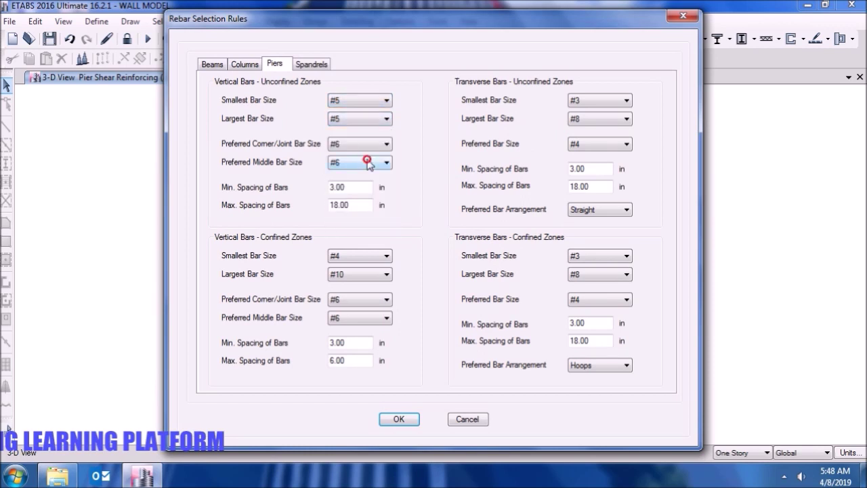
pyautogui.click(368, 145)
pyautogui.click(369, 183)
pyautogui.click(367, 162)
pyautogui.click(360, 201)
# Set the smallest, largest, preferred corner/joint and preferred middle sizes of the confined-zone vertical bars to #5.
pyautogui.click(361, 255)
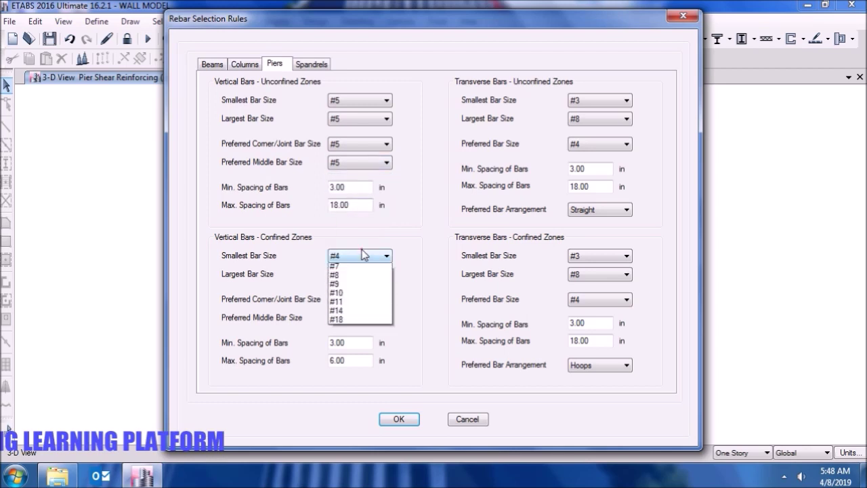
pyautogui.click(361, 294)
pyautogui.click(362, 274)
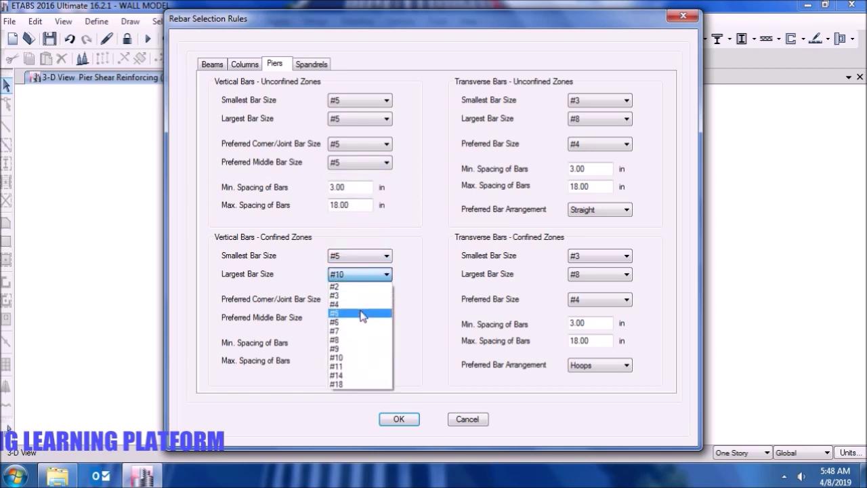
pyautogui.click(362, 311)
pyautogui.click(365, 299)
pyautogui.click(356, 337)
pyautogui.click(367, 316)
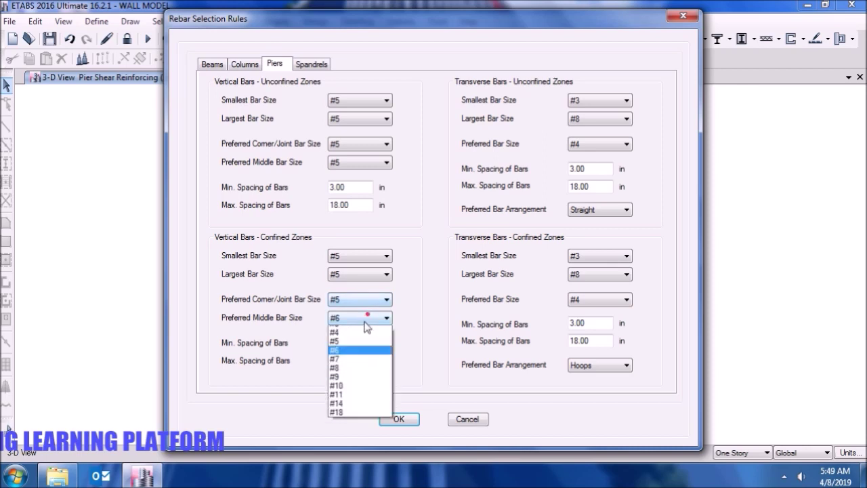
pyautogui.click(358, 356)
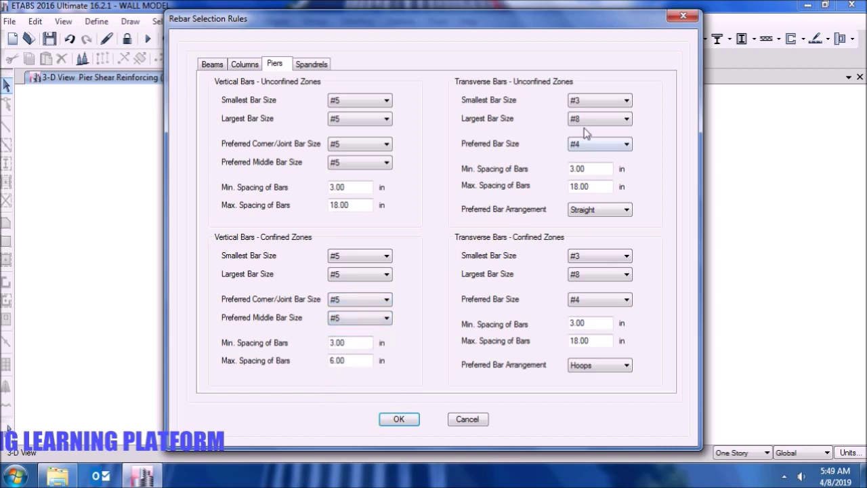
# Set the maximum spacing of the confined-zone vertical bars to 12 in.
pyautogui.click(598, 107)
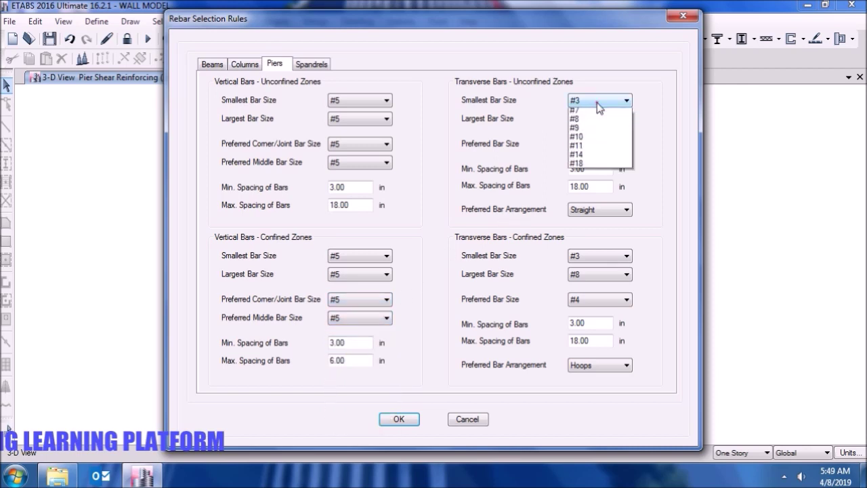
pyautogui.click(598, 107)
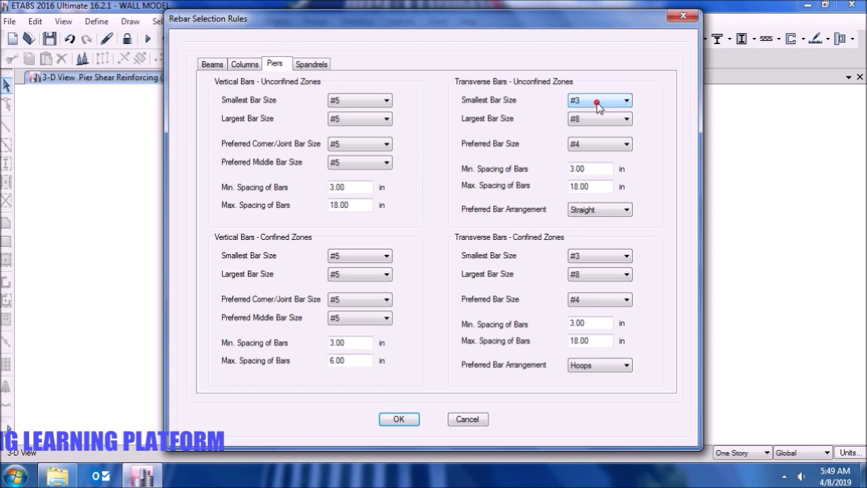
pyautogui.doubleClick(350, 361)
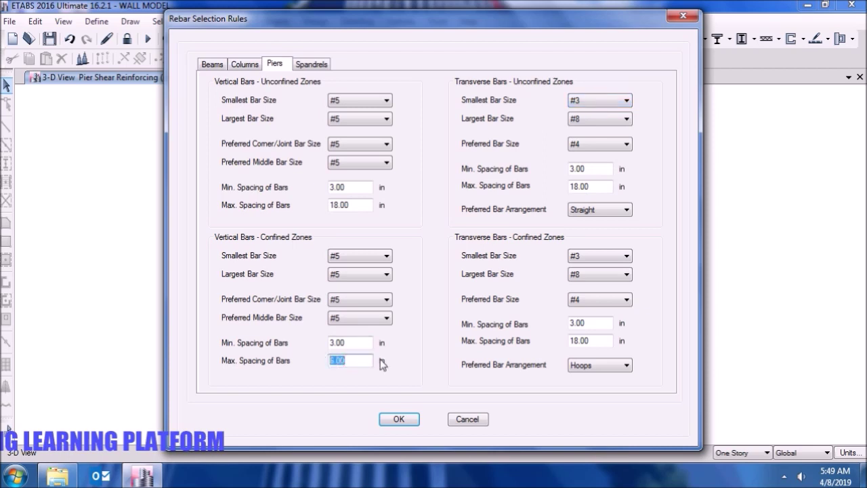
pyautogui.write('12')
# Set the smallest, largest and preferred sizes of the transverse bars in unconfined zones to #5.
pyautogui.click(613, 101)
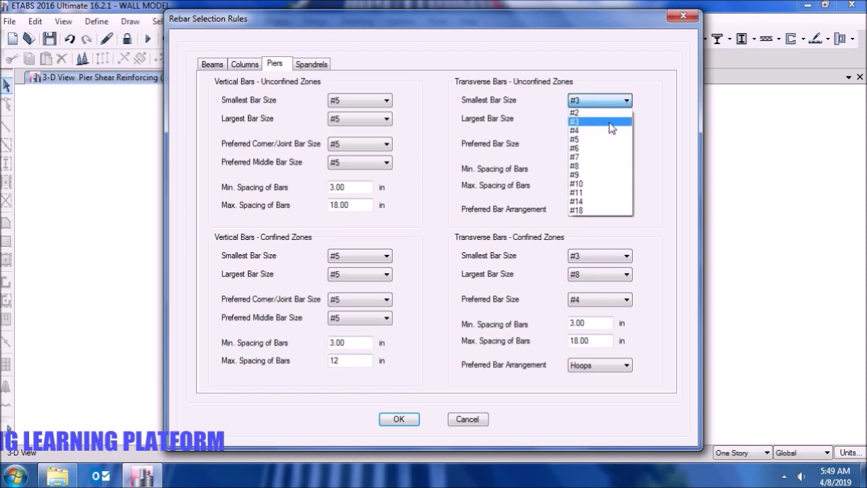
pyautogui.click(610, 140)
pyautogui.click(612, 119)
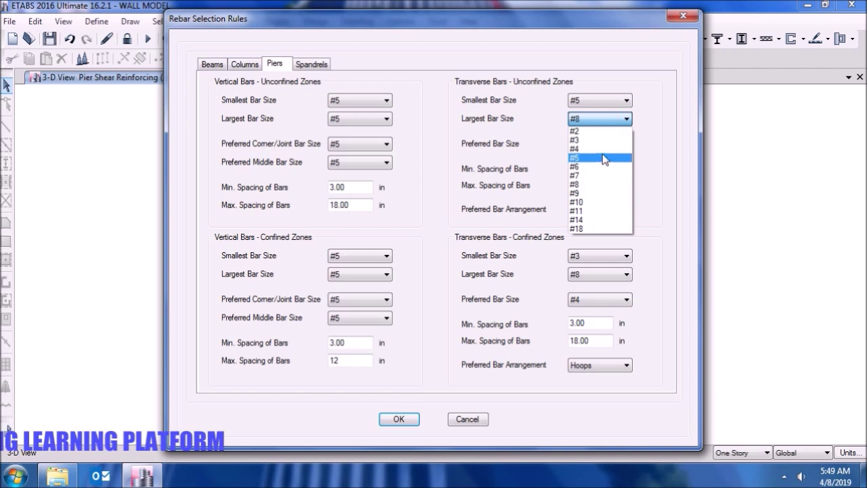
pyautogui.click(602, 155)
pyautogui.click(610, 143)
pyautogui.click(603, 182)
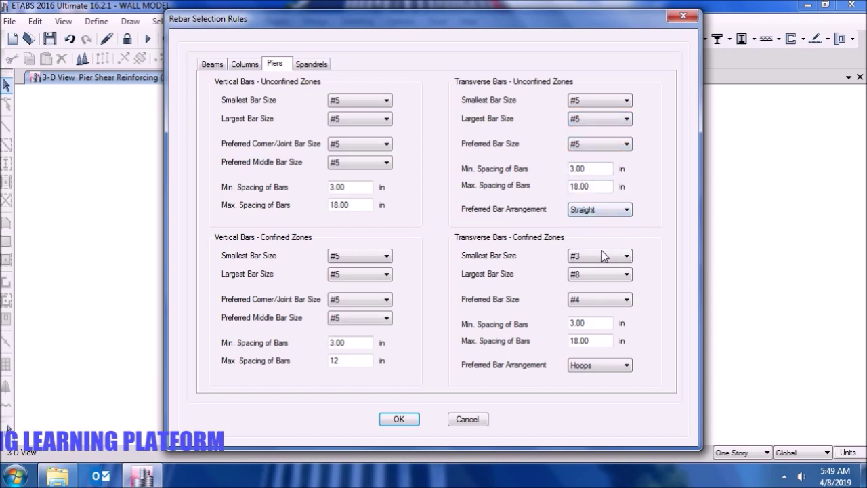
# Set the smallest, largest and preferred sizes of the transverse bars in confined zones to #5.
pyautogui.click(607, 257)
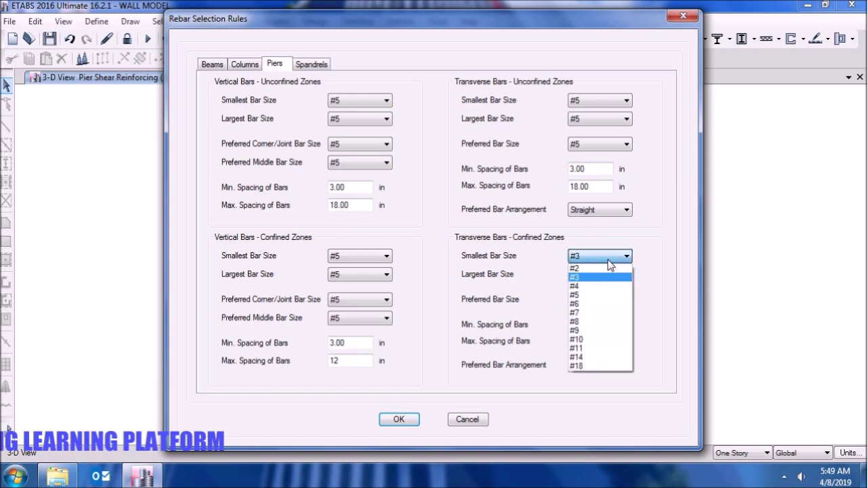
pyautogui.click(617, 231)
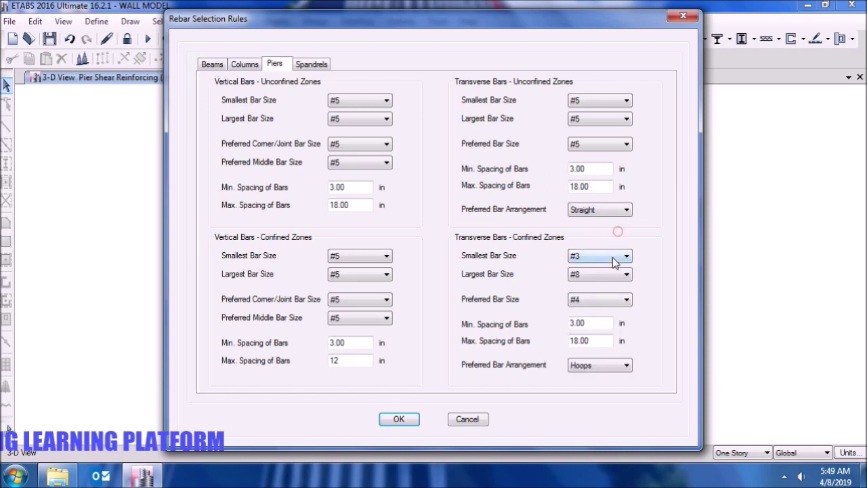
pyautogui.click(612, 257)
pyautogui.click(600, 294)
pyautogui.click(602, 274)
pyautogui.click(600, 314)
pyautogui.click(601, 299)
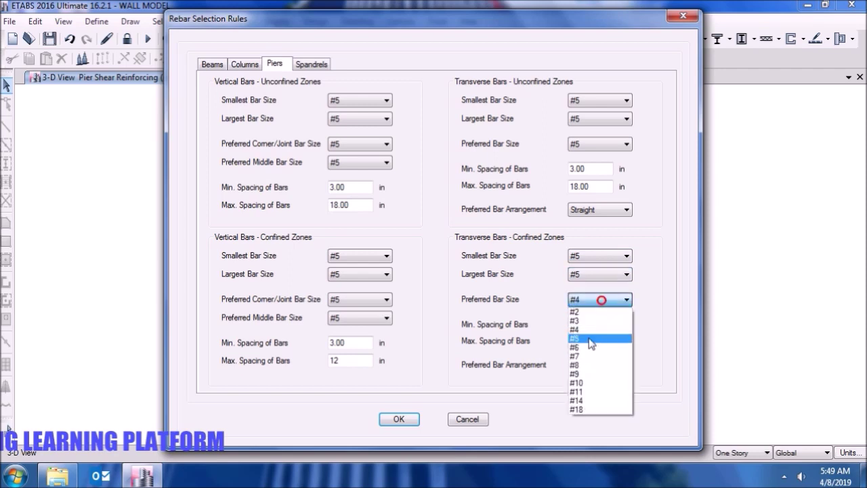
pyautogui.click(590, 340)
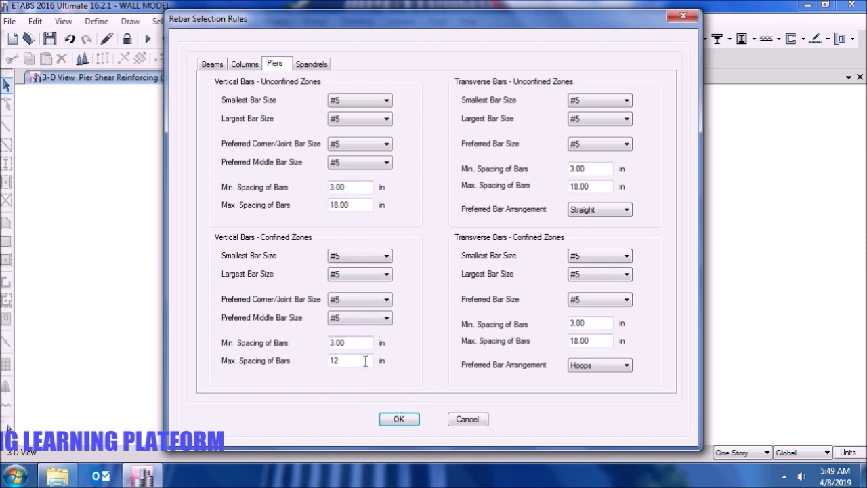
# Set the maximum spacing of the confined-zone vertical bars to 18 in and accept the rebar selection rules.
pyautogui.moveTo(364, 360); pyautogui.dragTo(305, 369)
pyautogui.write('18')
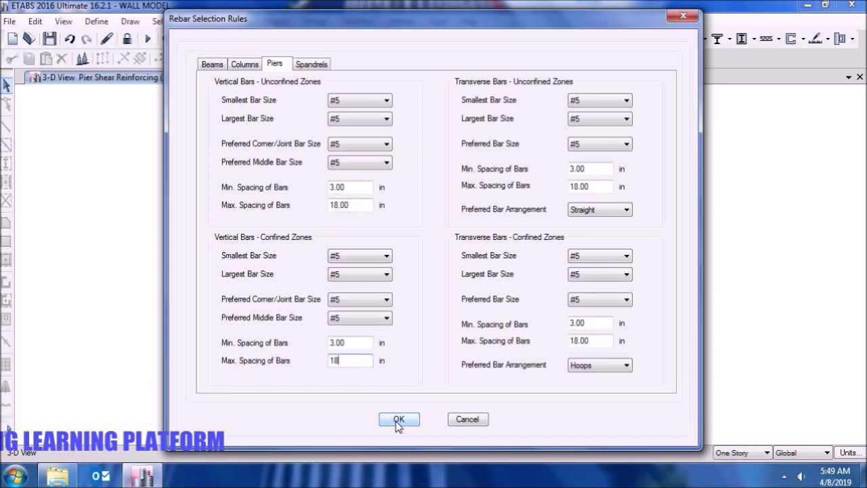
pyautogui.click(398, 419)
# Run the detailing process for the wall model.
pyautogui.click(366, 22)
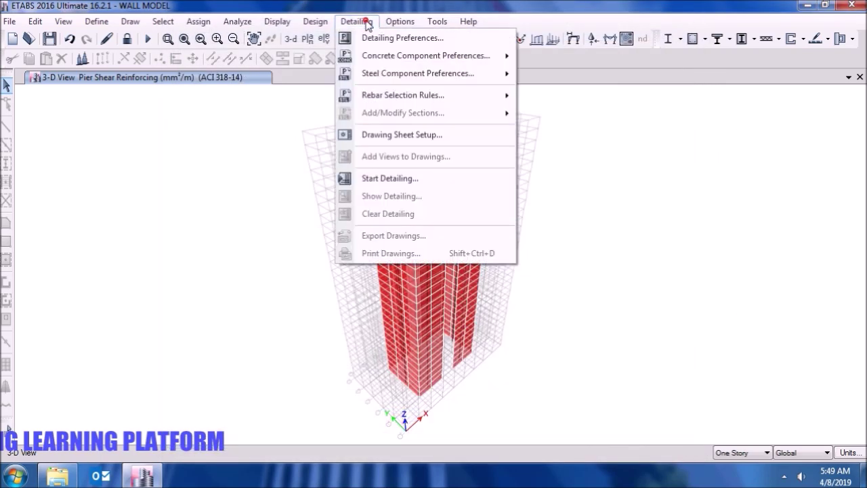
pyautogui.click(418, 179)
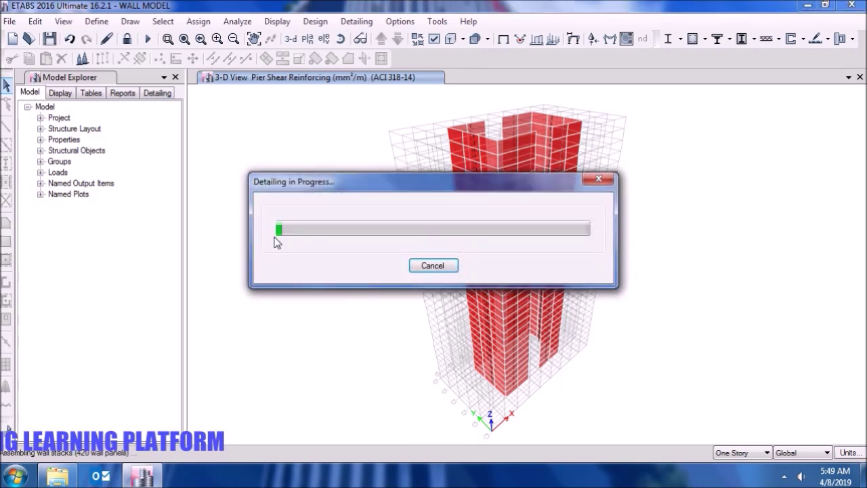
pyautogui.click(784, 476)
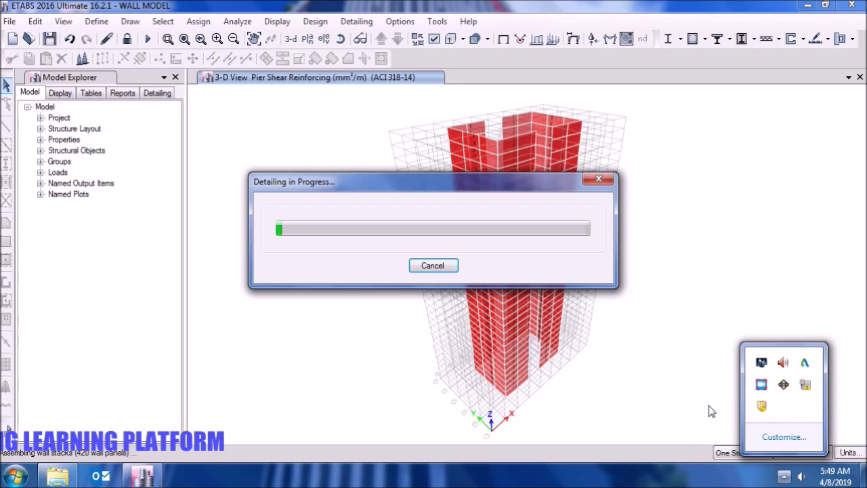
pyautogui.click(711, 412)
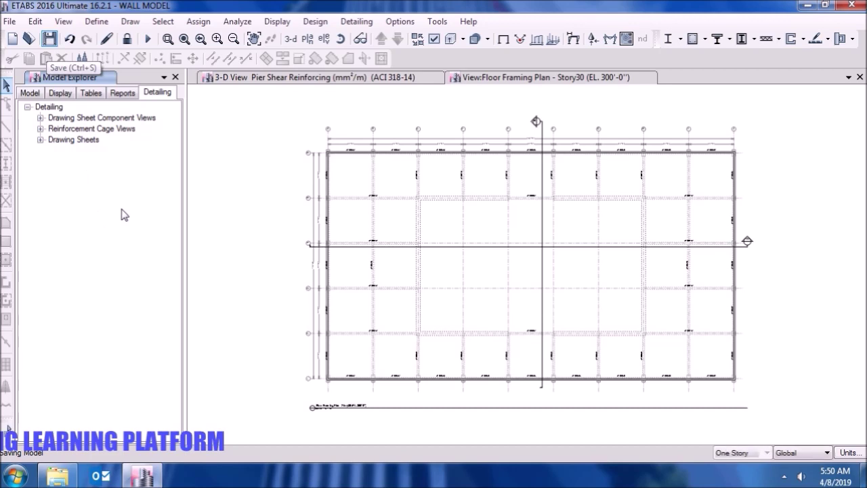
# Examine the generated detailing categories, including the wall details, reinforcement cage views and the list of drawing sheets.
pyautogui.click(40, 119)
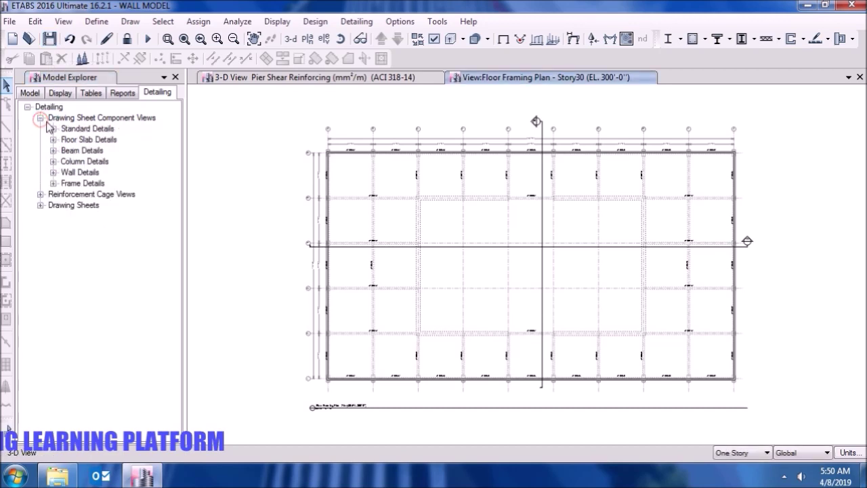
pyautogui.click(52, 172)
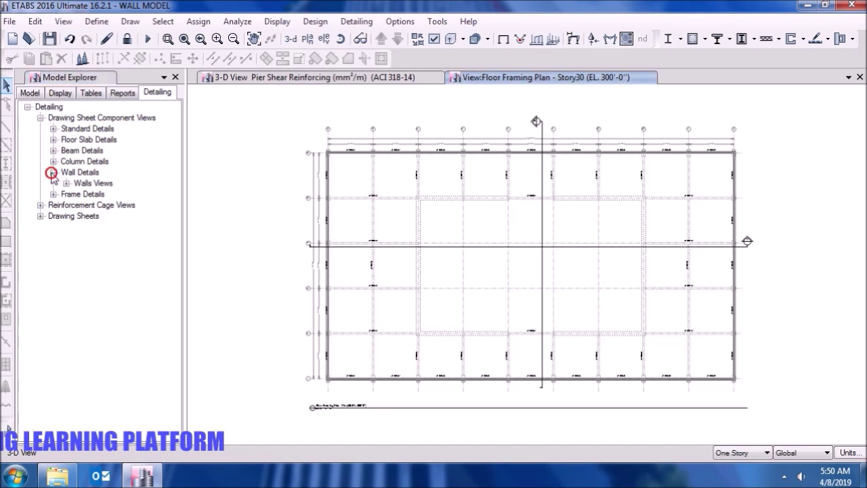
pyautogui.click(40, 118)
pyautogui.click(40, 128)
pyautogui.click(41, 129)
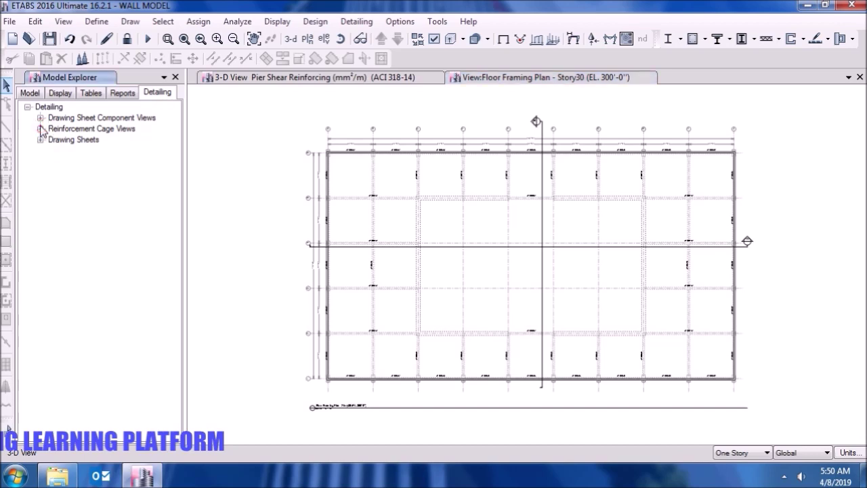
pyautogui.click(40, 140)
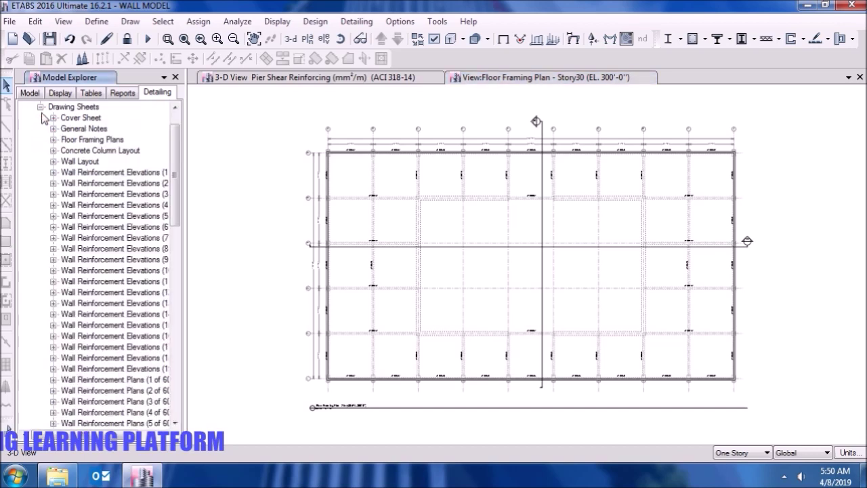
pyautogui.moveTo(101, 433); pyautogui.dragTo(120, 439)
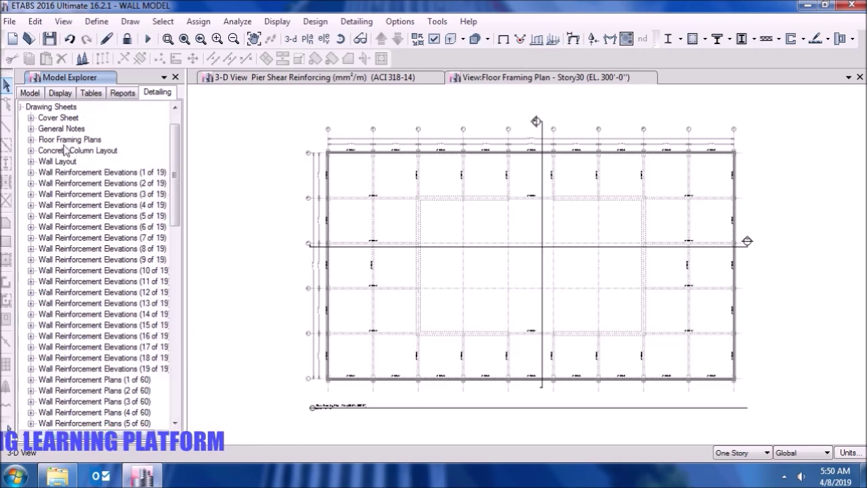
pyautogui.moveTo(177, 158); pyautogui.dragTo(178, 145)
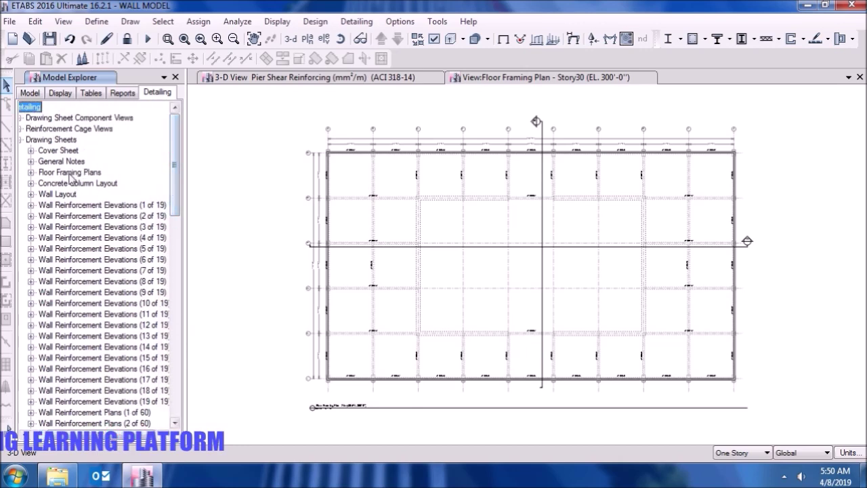
pyautogui.click(22, 140)
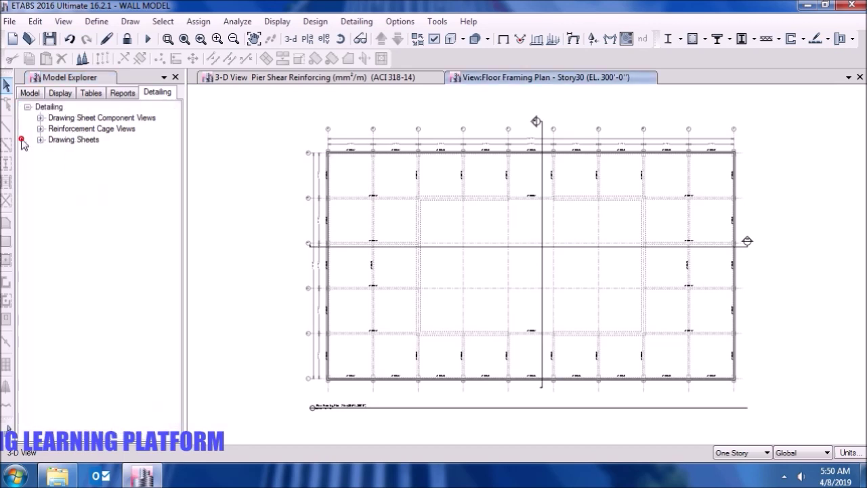
# Open the 3D reinforcement cage view of wall CW1 and inspect its rebar mesh up close from several angles.
pyautogui.click(41, 128)
pyautogui.click(53, 139)
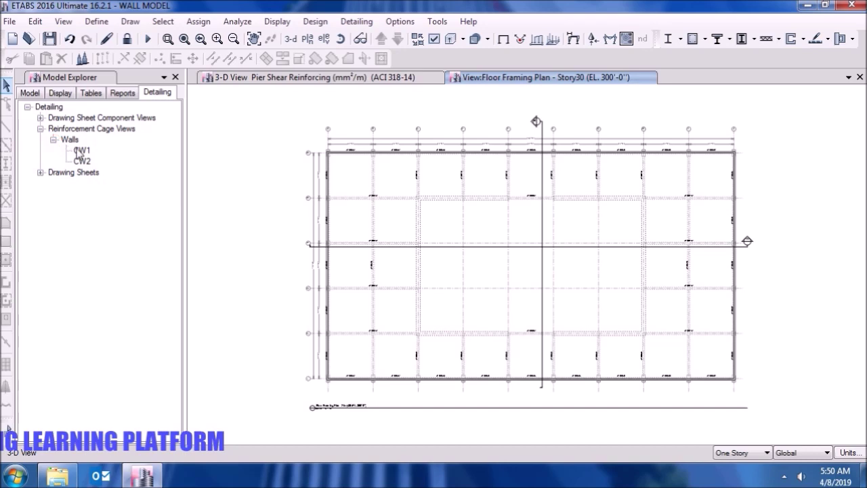
pyautogui.click(80, 151)
pyautogui.doubleClick(88, 154)
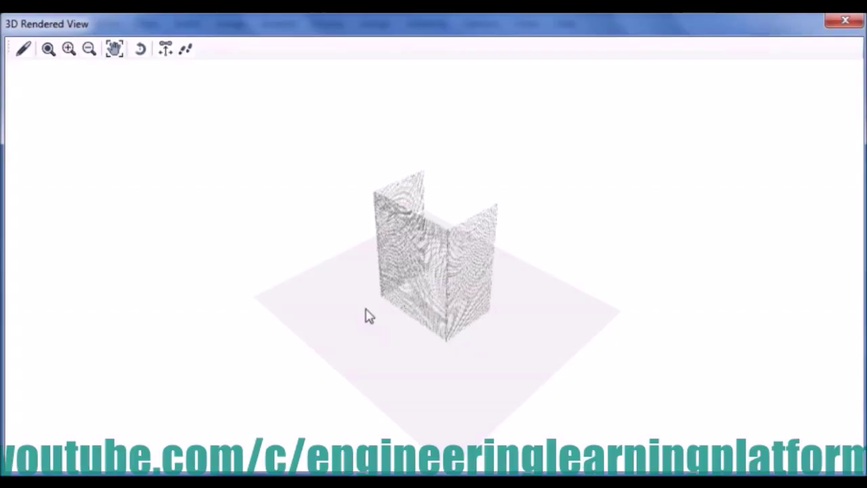
pyautogui.moveTo(373, 315); pyautogui.dragTo(456, 315)
pyautogui.scroll(5, 455, 315)
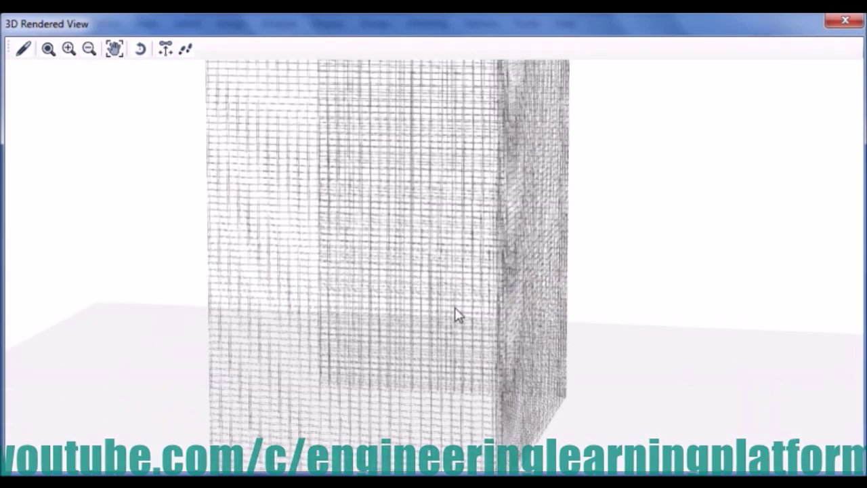
pyautogui.scroll(3, 457, 315)
pyautogui.moveTo(658, 320); pyautogui.dragTo(514, 387)
pyautogui.scroll(-3, 513, 379)
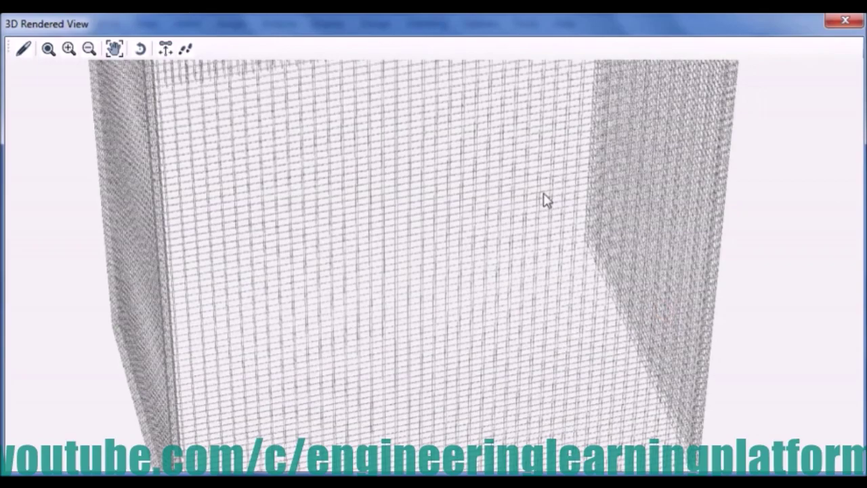
# Examine the two layers of vertical and horizontal bars in the wall face mesh of the CW1 reinforcement cage.
pyautogui.moveTo(498, 348); pyautogui.dragTo(416, 302)
pyautogui.scroll(5, 480, 313)
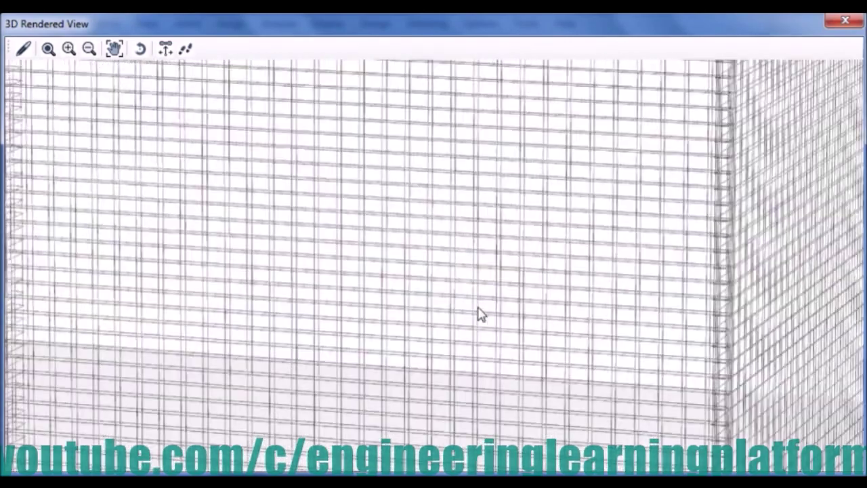
pyautogui.scroll(3, 552, 357)
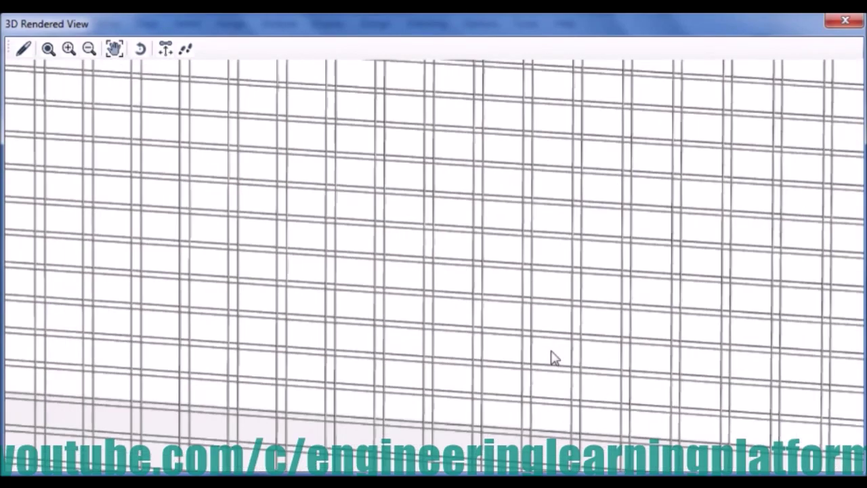
pyautogui.scroll(5, 529, 378)
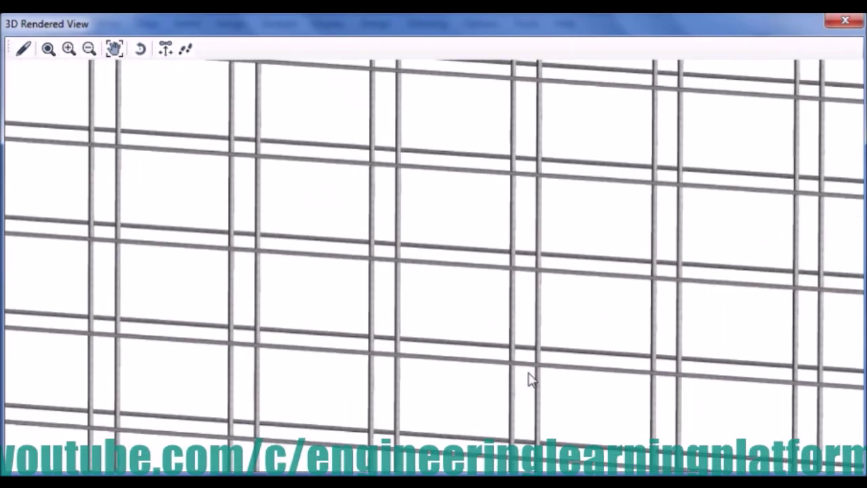
pyautogui.scroll(-6, 529, 378)
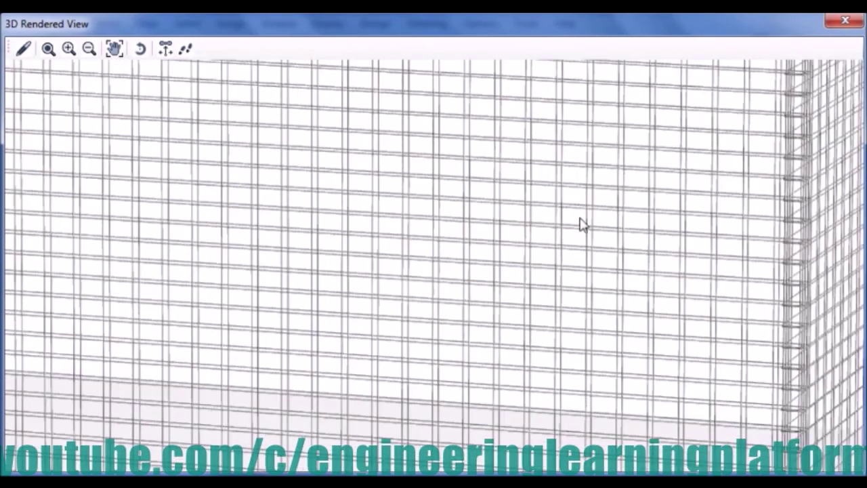
pyautogui.moveTo(579, 216)
pyautogui.mouseDown()
pyautogui.moveTo(565, 333)
pyautogui.moveTo(619, 224)
pyautogui.moveTo(604, 291)
pyautogui.moveTo(627, 231)
pyautogui.moveTo(285, 159)
pyautogui.mouseUp()
pyautogui.moveTo(169, 146)
pyautogui.mouseDown()
pyautogui.moveTo(488, 196)
pyautogui.moveTo(474, 407)
pyautogui.moveTo(483, 263)
pyautogui.moveTo(450, 312)
pyautogui.moveTo(488, 221)
pyautogui.moveTo(472, 277)
pyautogui.moveTo(252, 112)
pyautogui.mouseUp()
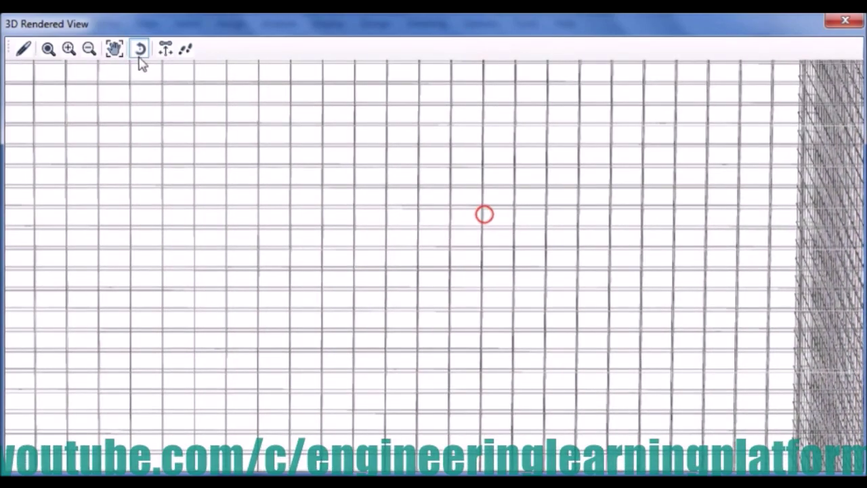
pyautogui.moveTo(334, 258)
pyautogui.mouseDown()
pyautogui.moveTo(426, 275)
pyautogui.moveTo(401, 292)
pyautogui.mouseUp()
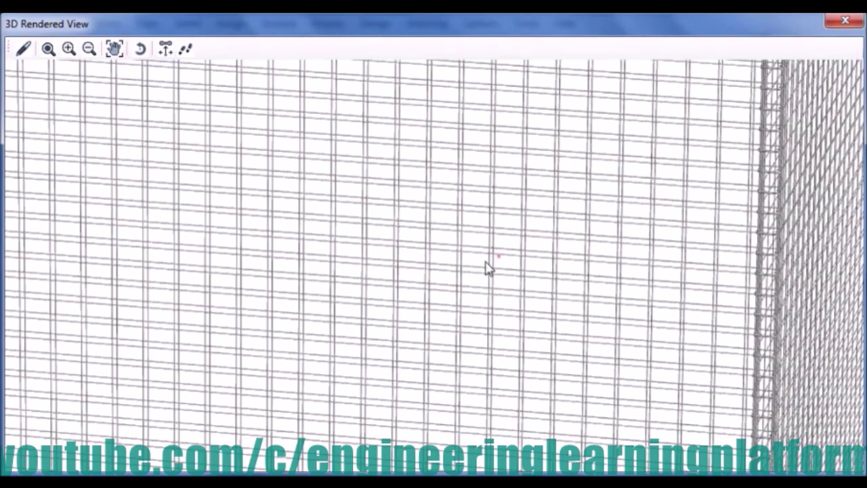
pyautogui.moveTo(488, 267); pyautogui.dragTo(465, 273)
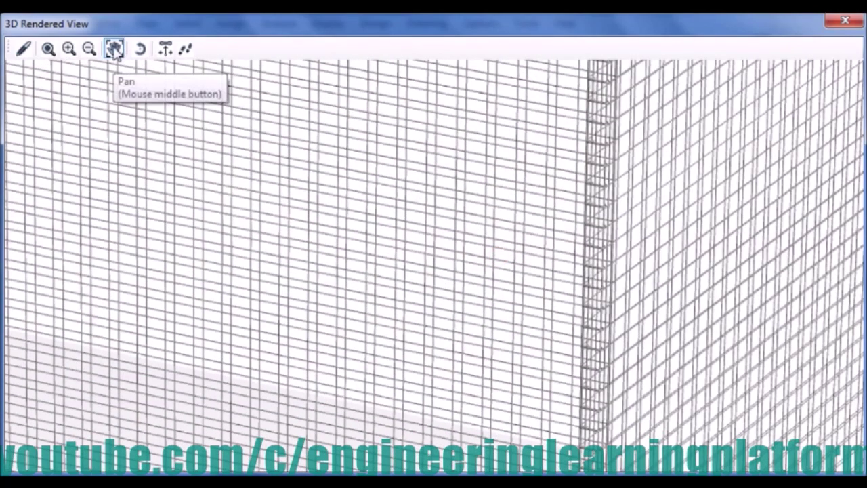
# Inspect the vertical bar splice zone, the corner reinforcement and the bottom end of the CW1 cage.
pyautogui.moveTo(352, 189)
pyautogui.mouseDown()
pyautogui.moveTo(447, 249)
pyautogui.moveTo(472, 239)
pyautogui.mouseUp()
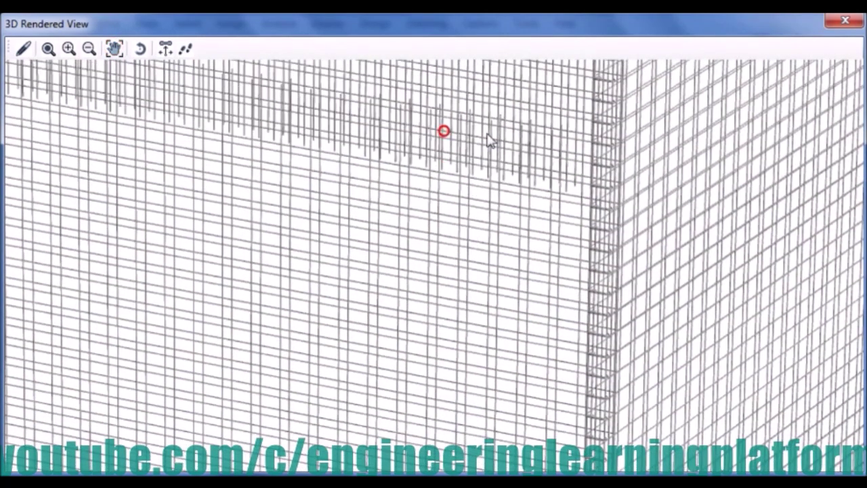
pyautogui.moveTo(490, 141); pyautogui.dragTo(467, 284)
pyautogui.scroll(5, 441, 281)
pyautogui.scroll(-2, 441, 281)
pyautogui.scroll(-3, 413, 406)
pyautogui.scroll(-2, 414, 408)
pyautogui.moveTo(390, 418)
pyautogui.mouseDown()
pyautogui.moveTo(397, 242)
pyautogui.moveTo(395, 319)
pyautogui.moveTo(437, 206)
pyautogui.mouseUp()
pyautogui.scroll(-3, 437, 206)
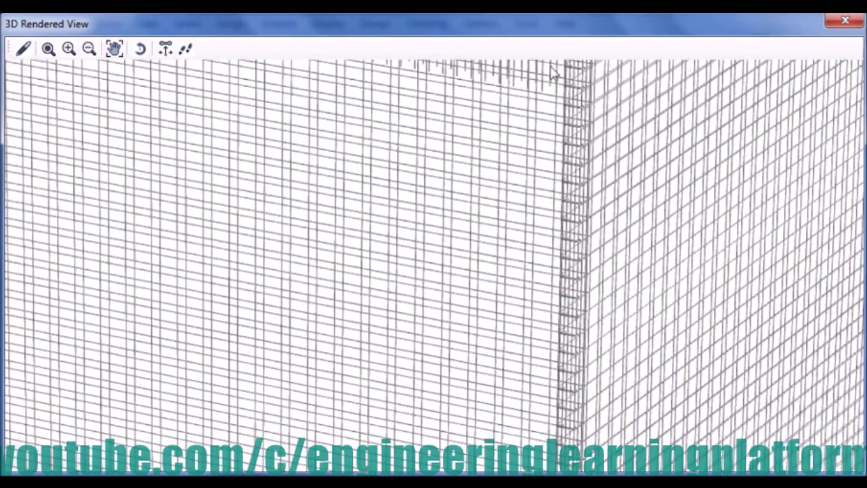
pyautogui.scroll(-4, 554, 73)
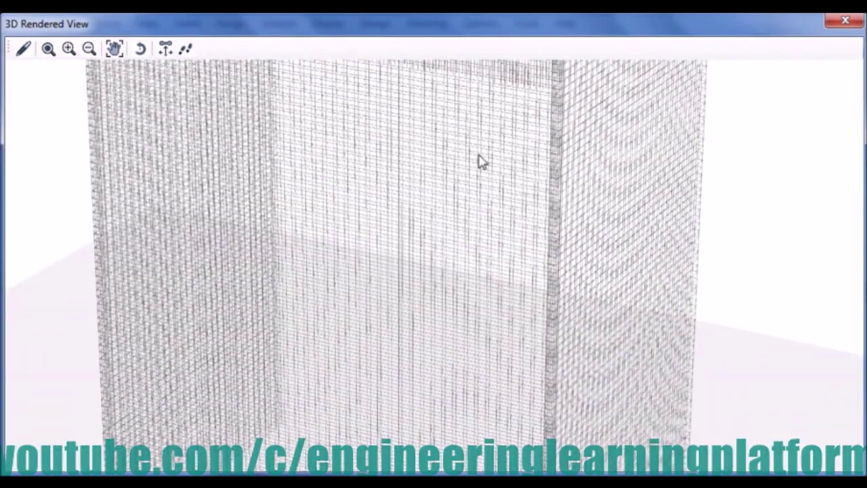
pyautogui.scroll(-3, 499, 361)
pyautogui.scroll(4, 522, 219)
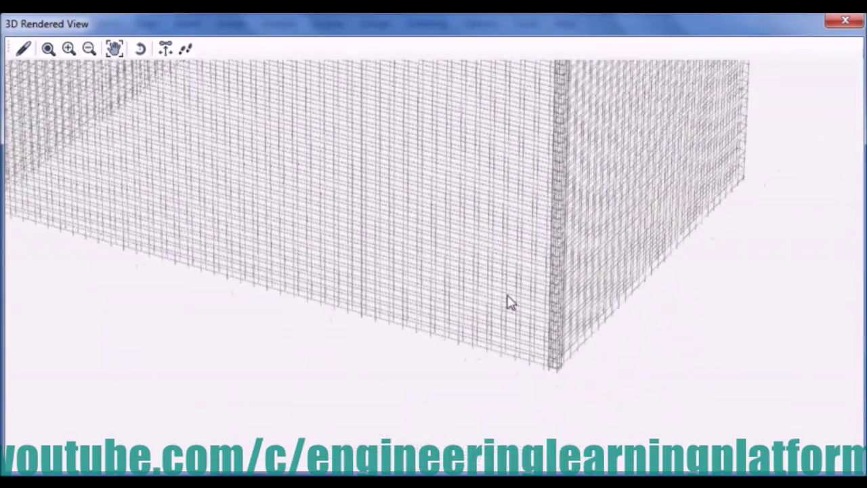